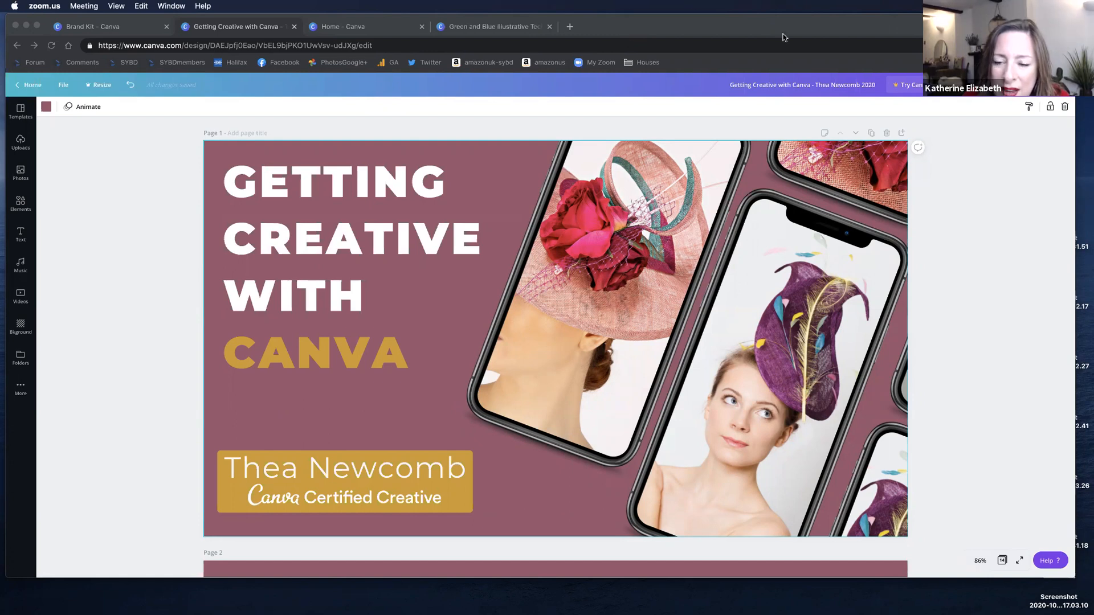
Move the browser window slightly lower on the desktop.
left_click(818, 53)
left_click_drag(819, 52, 848, 61)
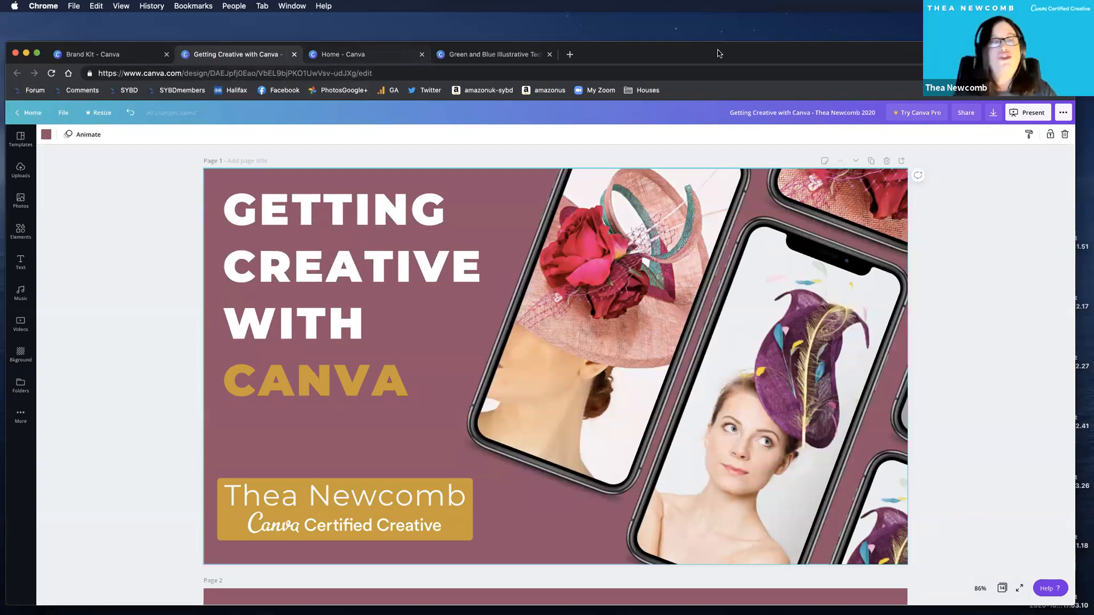
left_click_drag(719, 53, 719, 61)
Look through the Getting Creative with Canva slides from the title page to the Canva Options page.
scroll(94, 252, "down", 2)
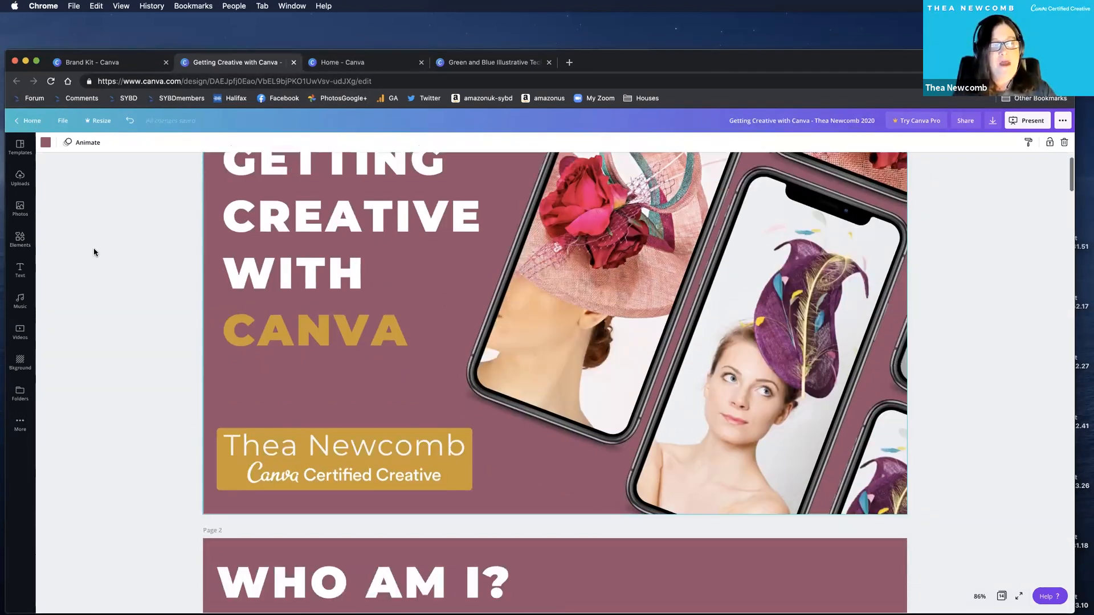
scroll(94, 253, "down", 2)
scroll(94, 253, "down", 6)
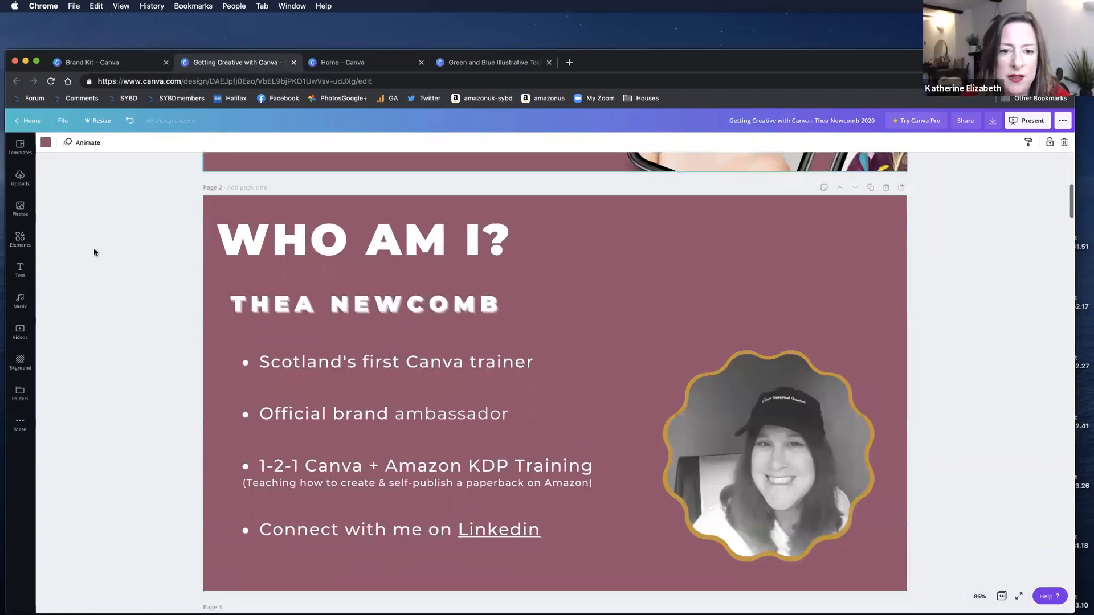
scroll(94, 252, "down", 8)
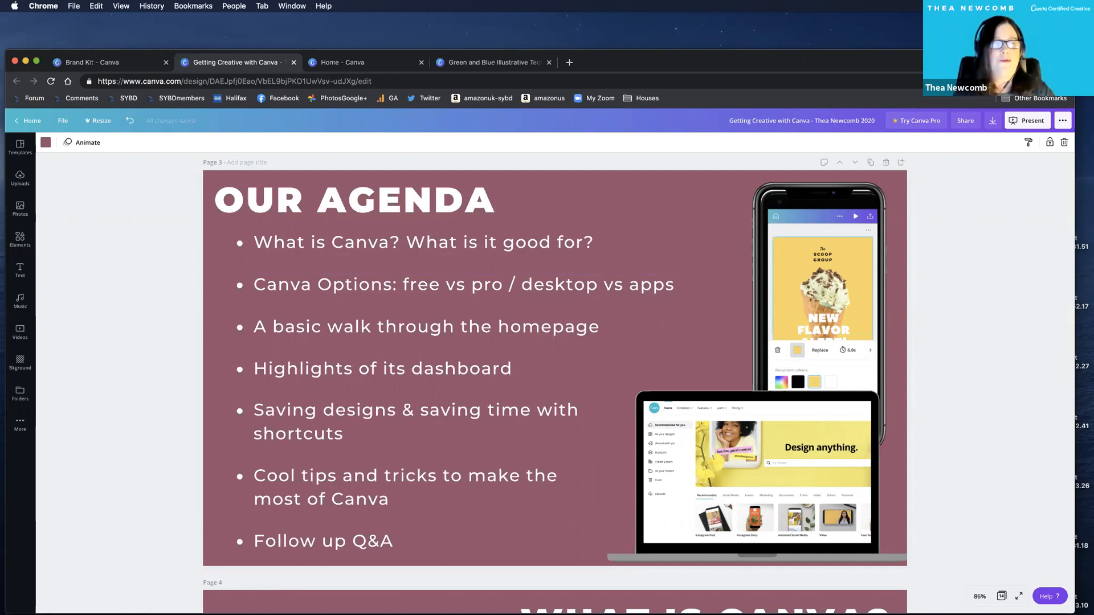
scroll(607, 322, "down", 3)
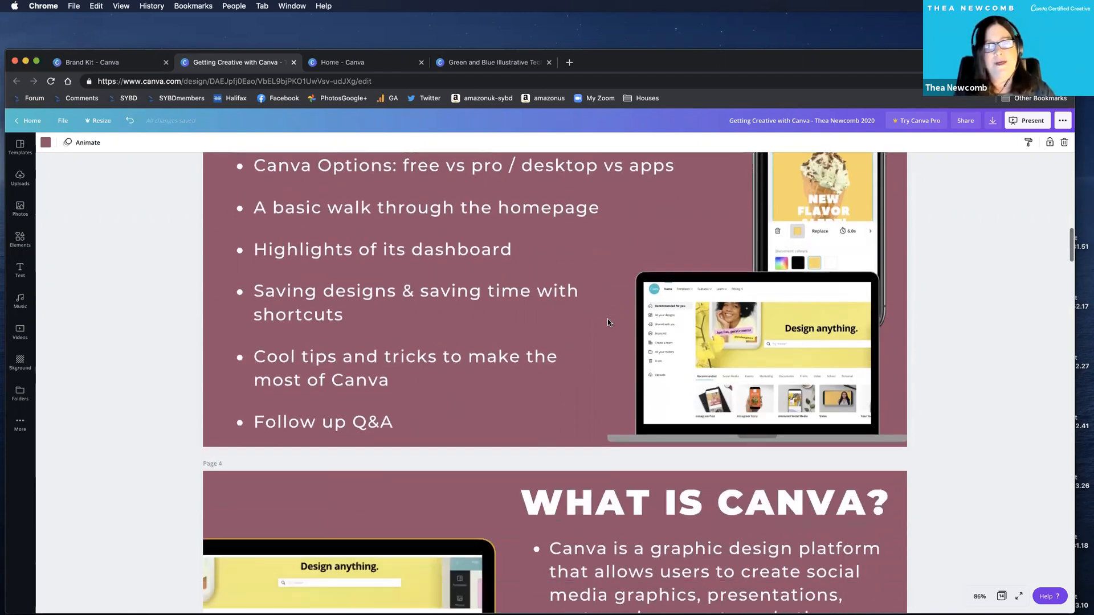
scroll(607, 323, "down", 1)
scroll(608, 323, "down", 2)
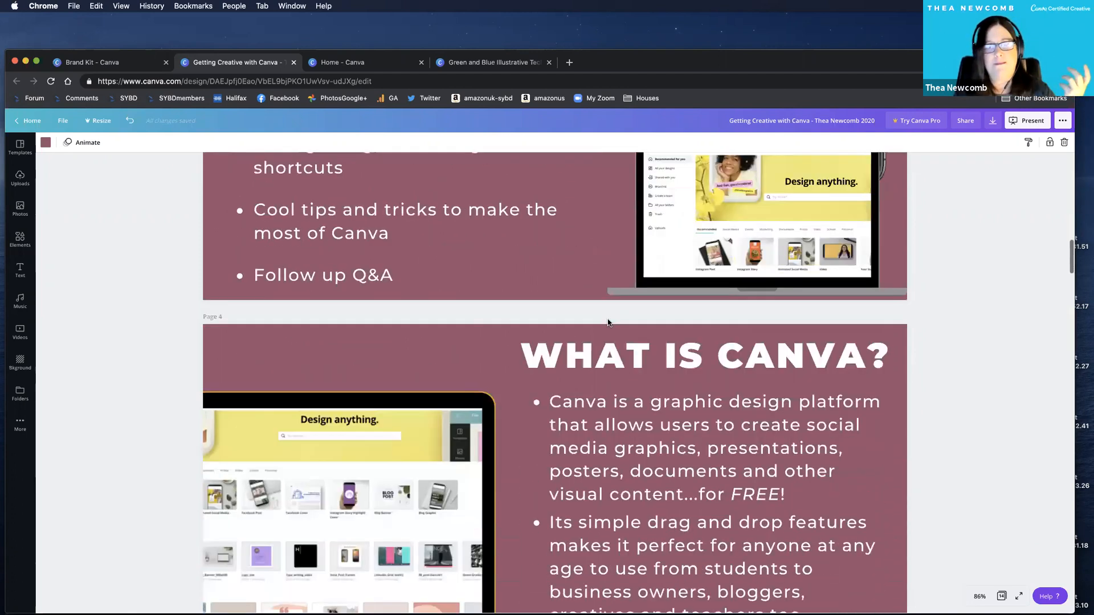
scroll(607, 323, "down", 3)
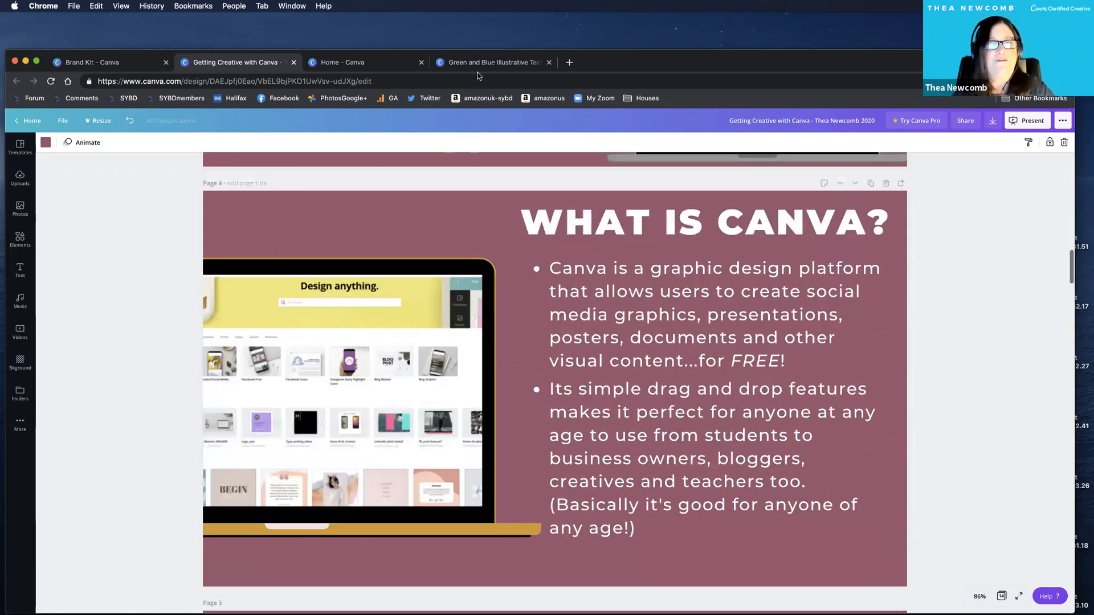
scroll(484, 174, "down", 6)
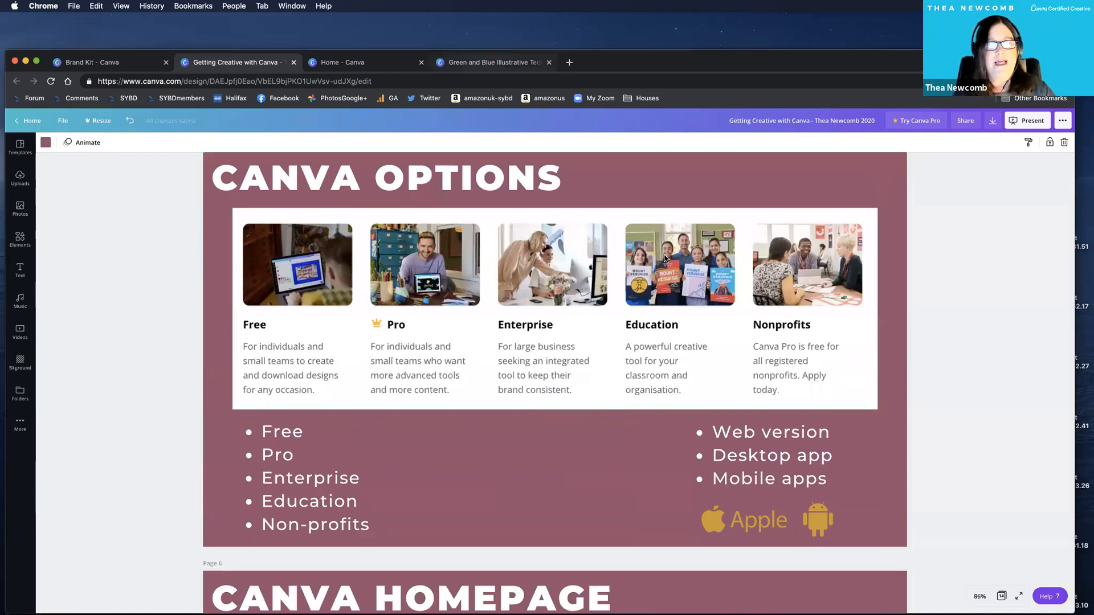
Switch to the Green and Blue Illustrative Technology Pitch Deck presentation and show its pages at 100% zoom.
left_click(493, 63)
scroll(549, 252, "up", 10)
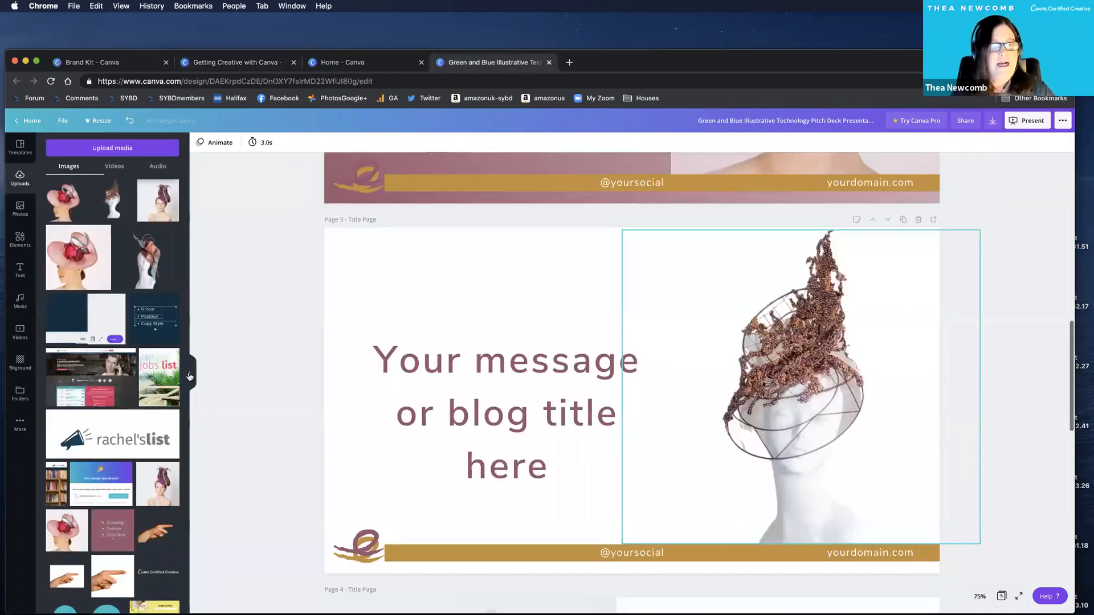
scroll(512, 274, "up", 10)
left_click(193, 374)
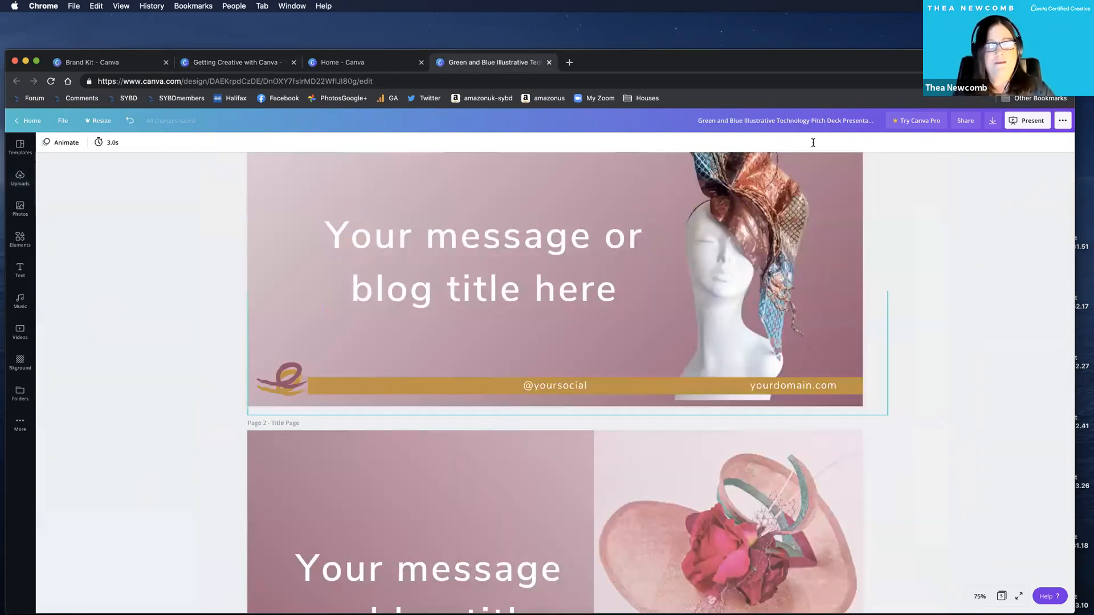
left_click(980, 597)
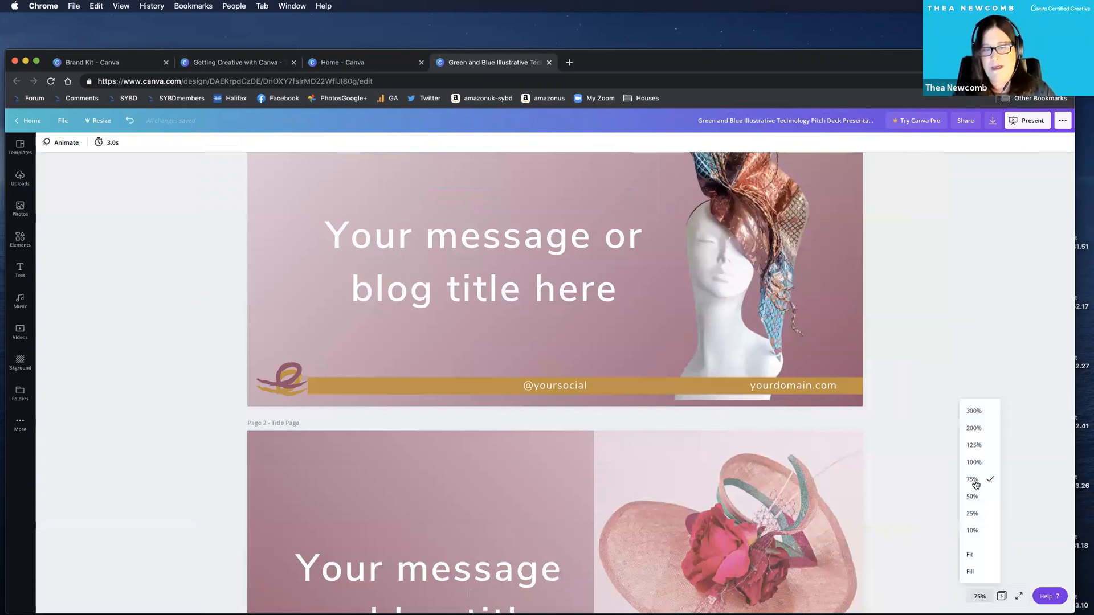
left_click(978, 462)
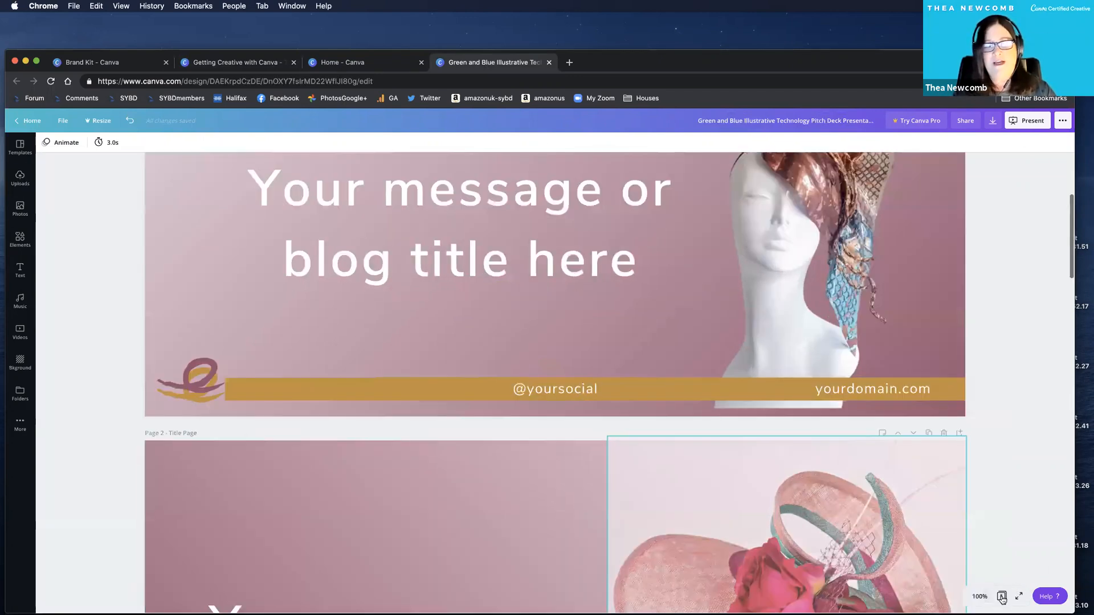
Open page 1 from the overview of all pages and examine its logo, title text and footer bar.
left_click(1002, 596)
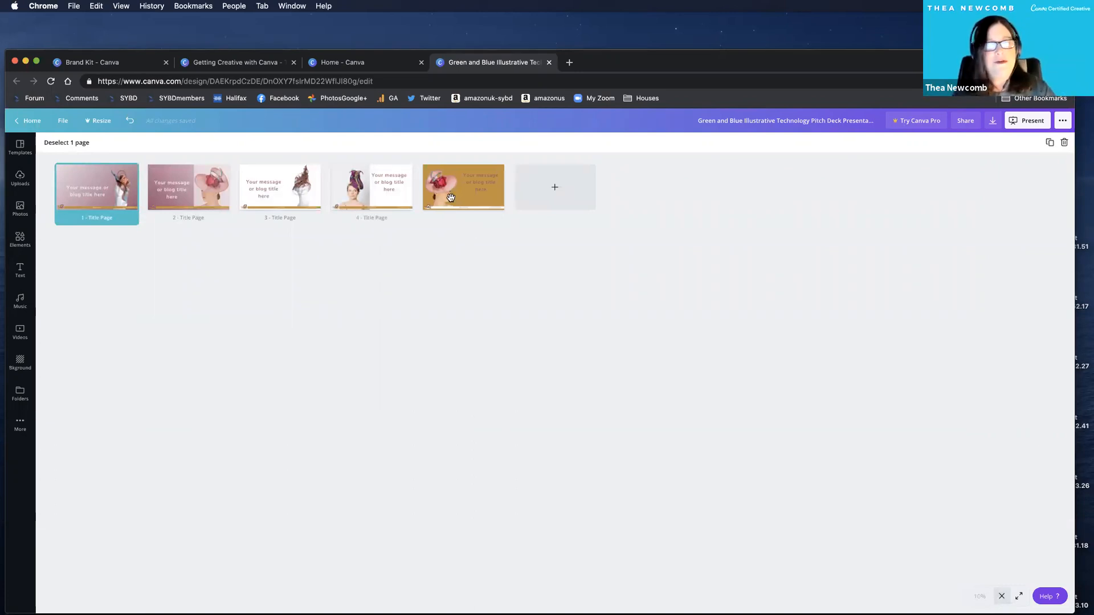
double_click(114, 190)
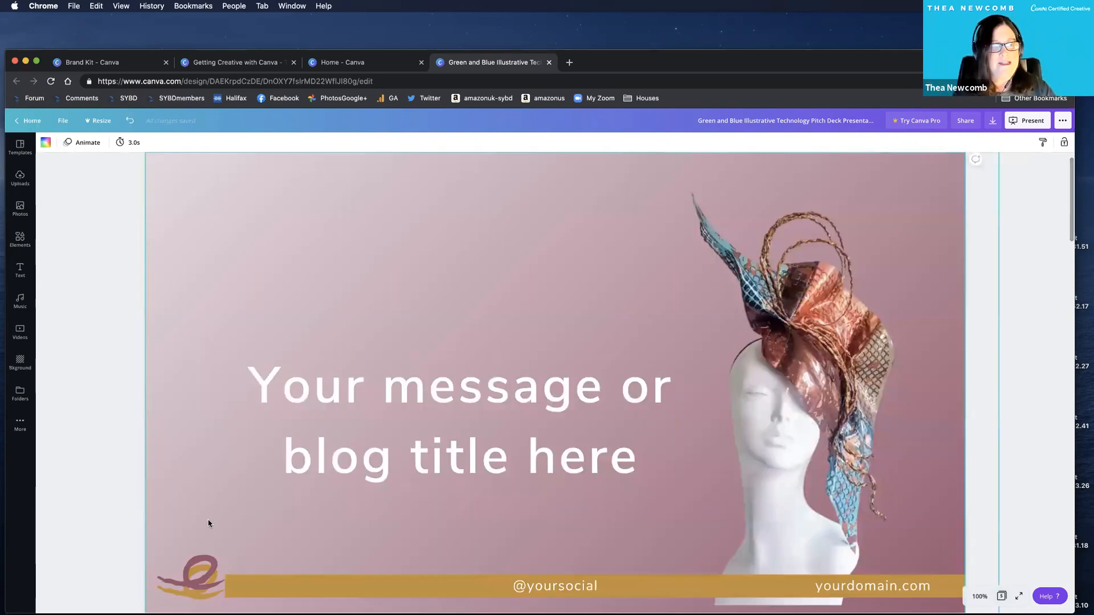
scroll(153, 441, "down", 4)
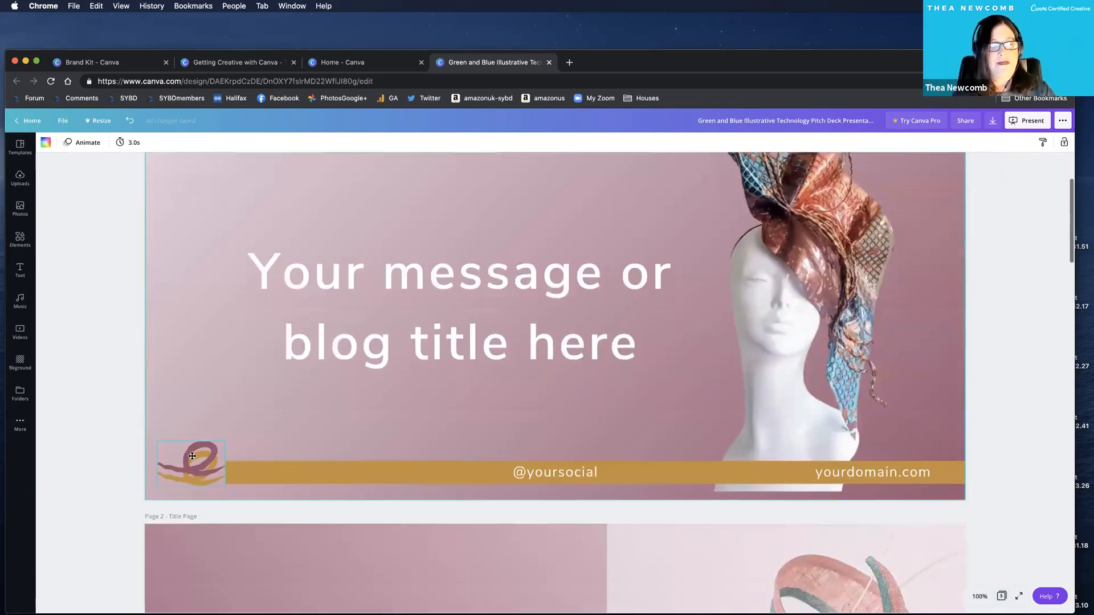
left_click(192, 456)
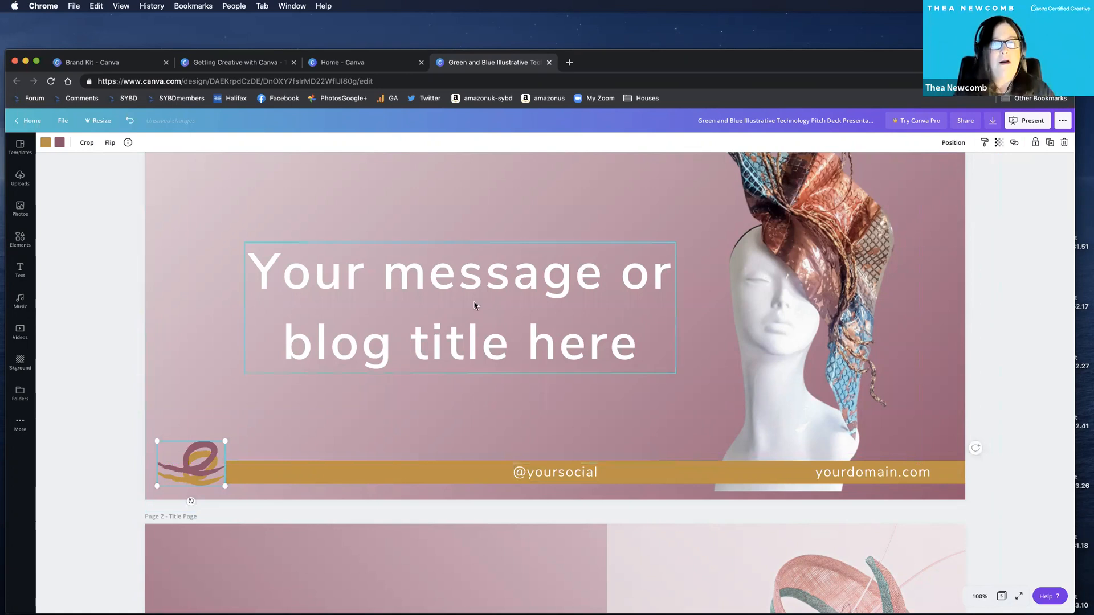
scroll(760, 365, "down", 4)
scroll(342, 262, "down", 4)
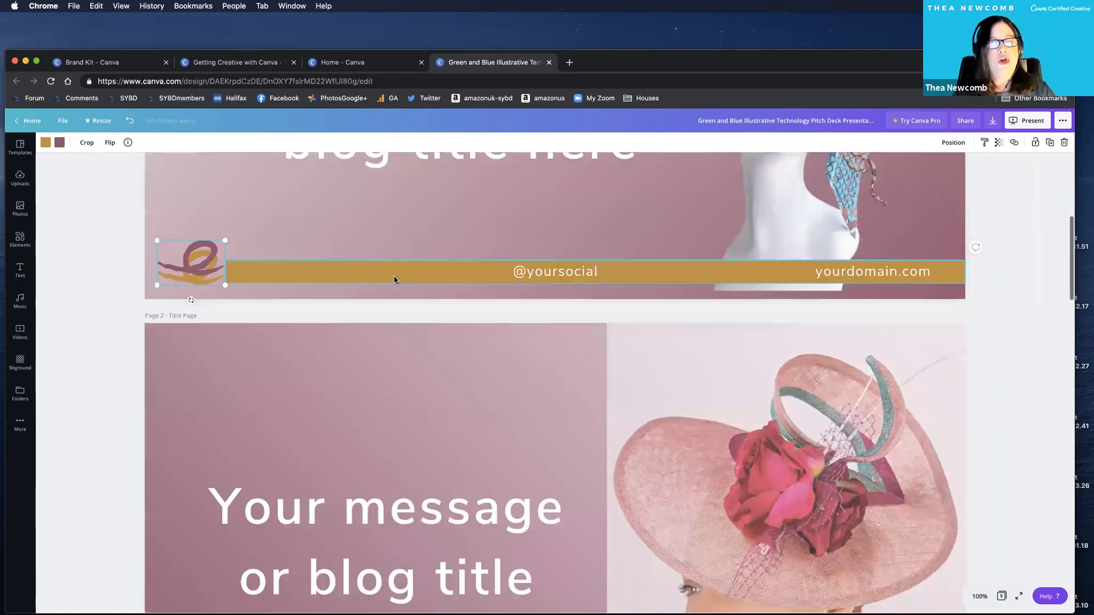
scroll(281, 244, "down", 6)
scroll(327, 248, "up", 18)
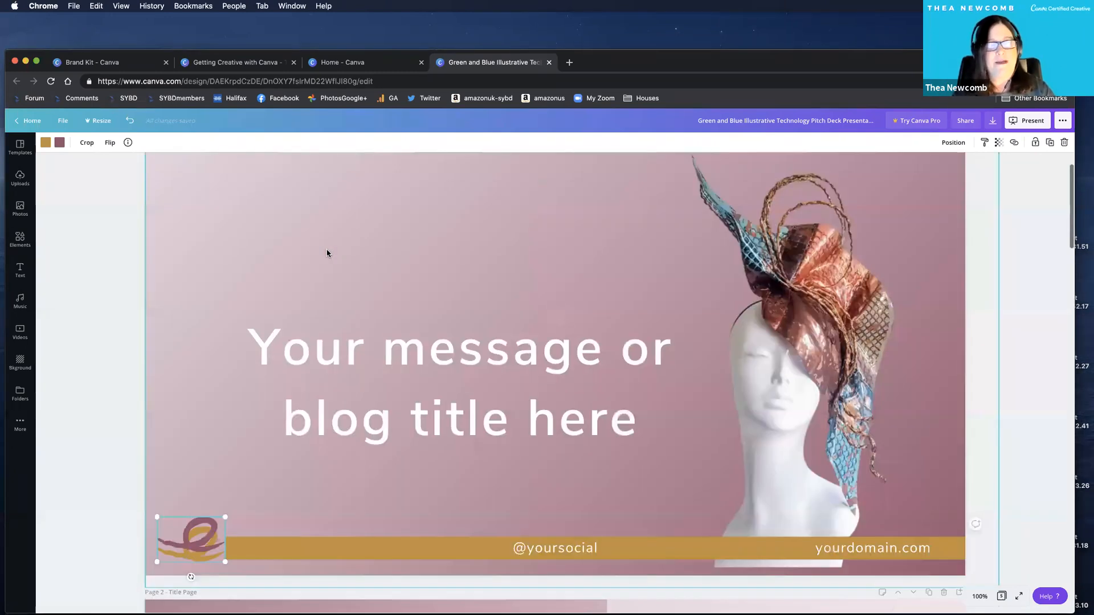
scroll(311, 282, "down", 1)
scroll(302, 279, "down", 2)
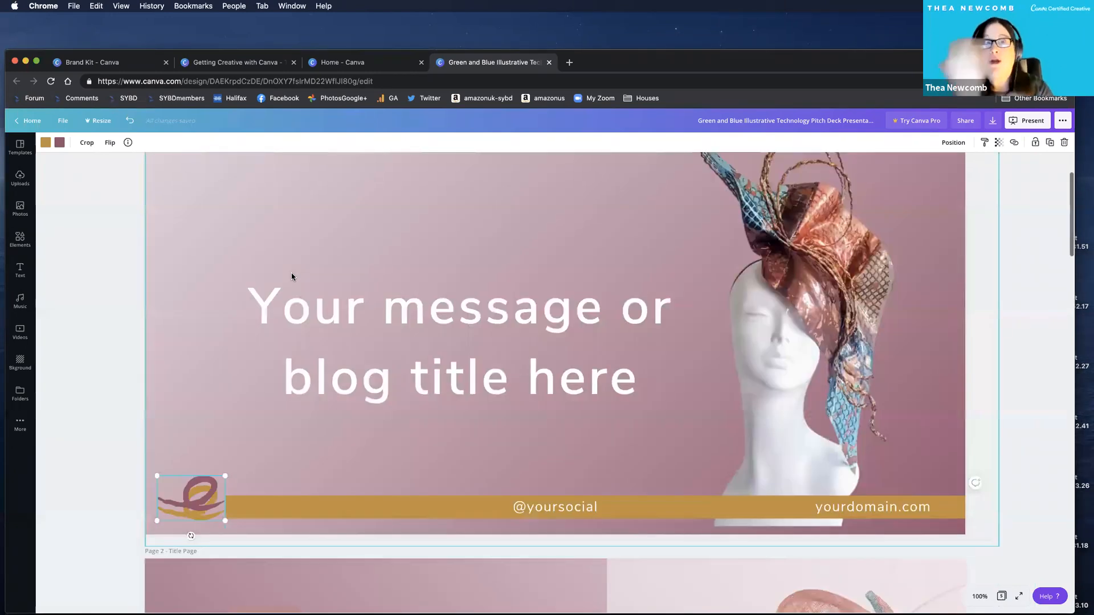
Recolour the mauve gradient on page 2 with the gold swatch from My Colours.
scroll(292, 276, "down", 11)
scroll(292, 277, "down", 1)
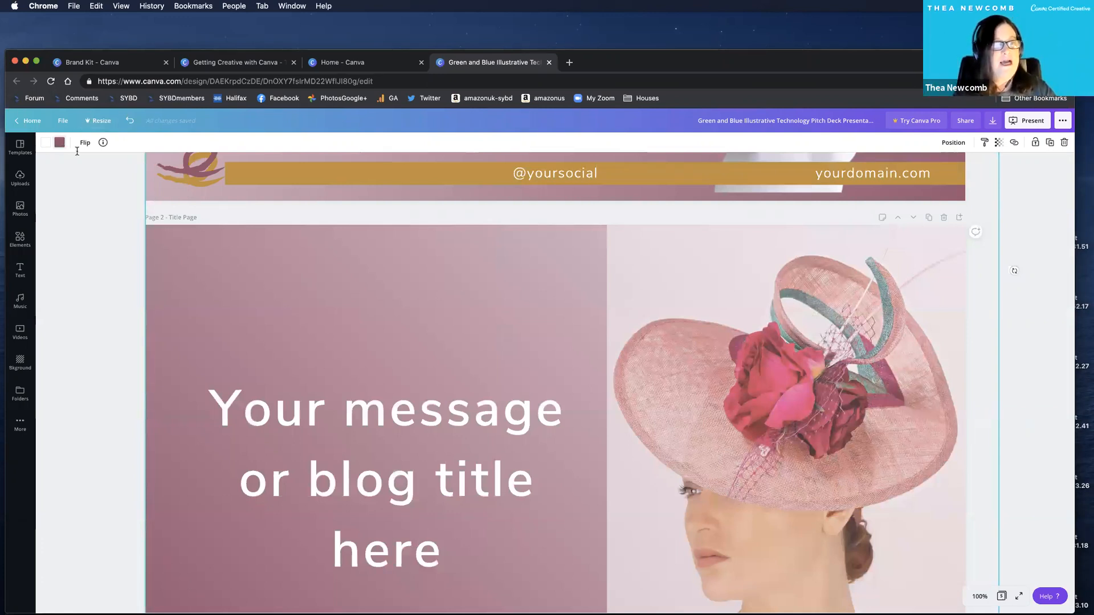
left_click(59, 142)
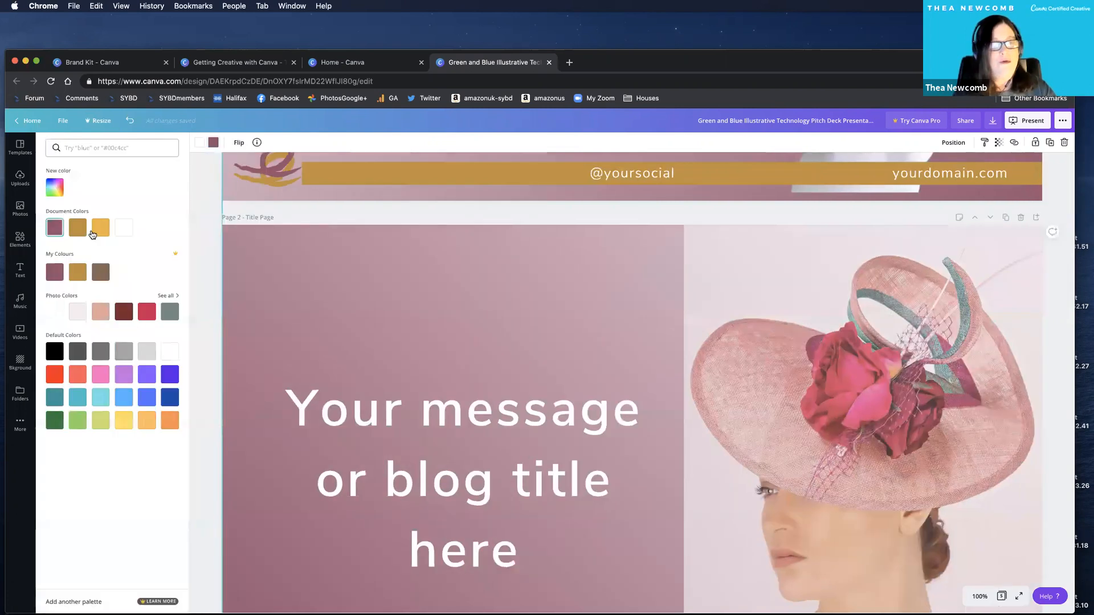
left_click(78, 271)
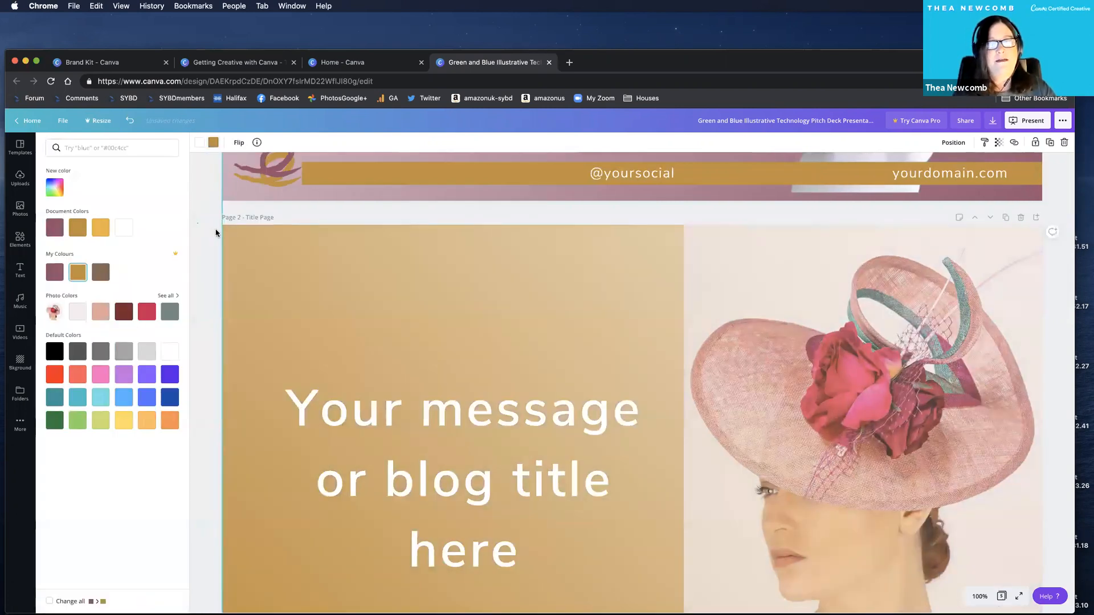
left_click(542, 289)
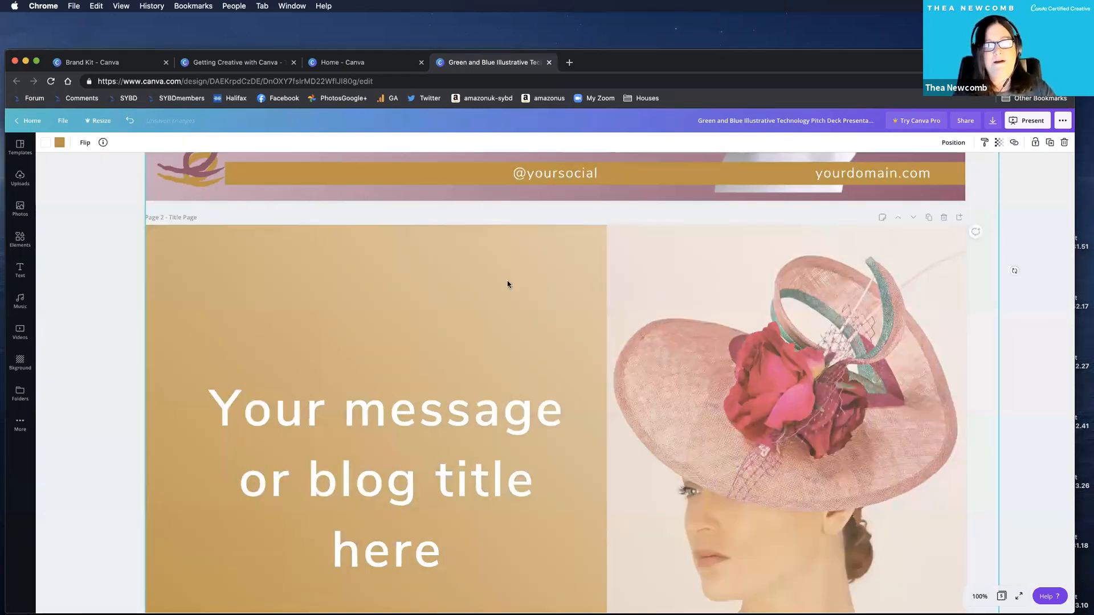
Review the branded title page layouts from page 2 through page 5.
scroll(524, 282, "down", 5)
scroll(536, 279, "up", 3)
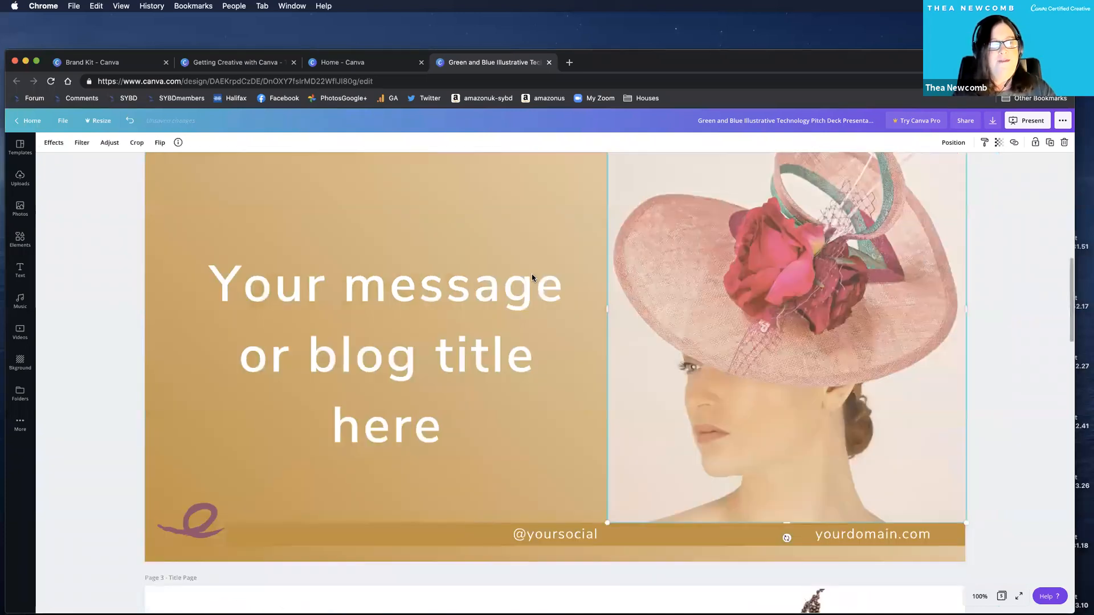
scroll(350, 300, "up", 5)
scroll(342, 319, "down", 9)
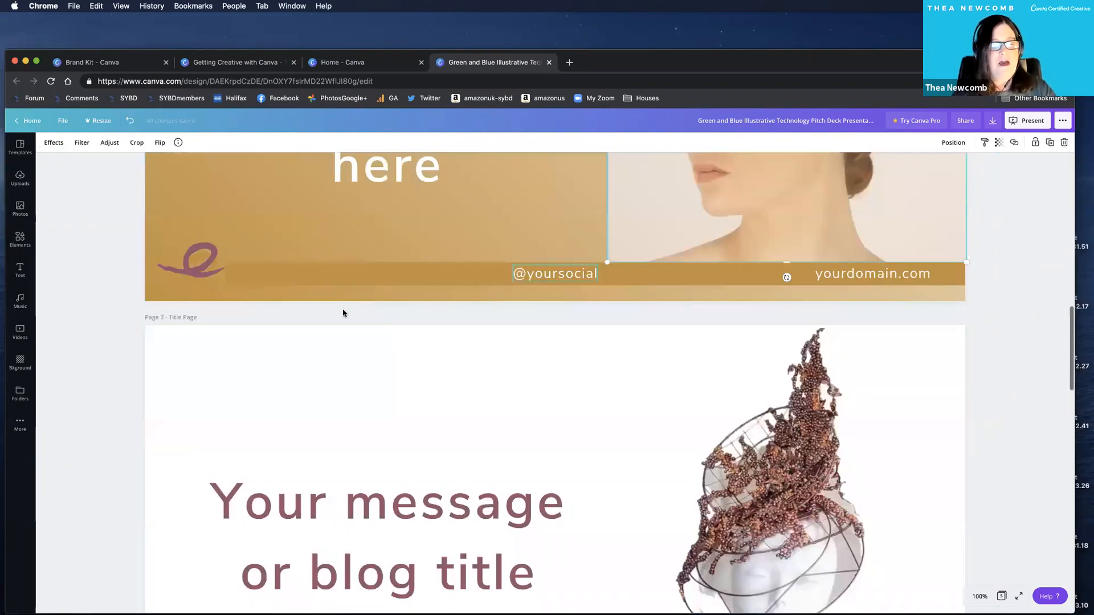
scroll(272, 298, "down", 1)
scroll(272, 298, "down", 6)
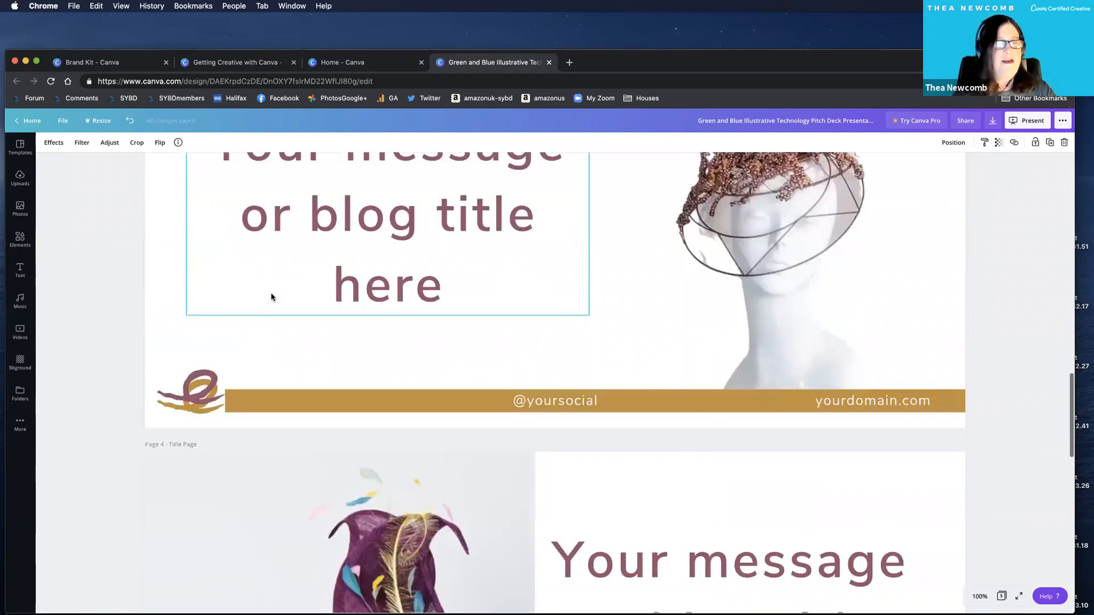
scroll(271, 297, "down", 10)
scroll(310, 320, "down", 6)
scroll(299, 308, "up", 7)
scroll(298, 308, "down", 1)
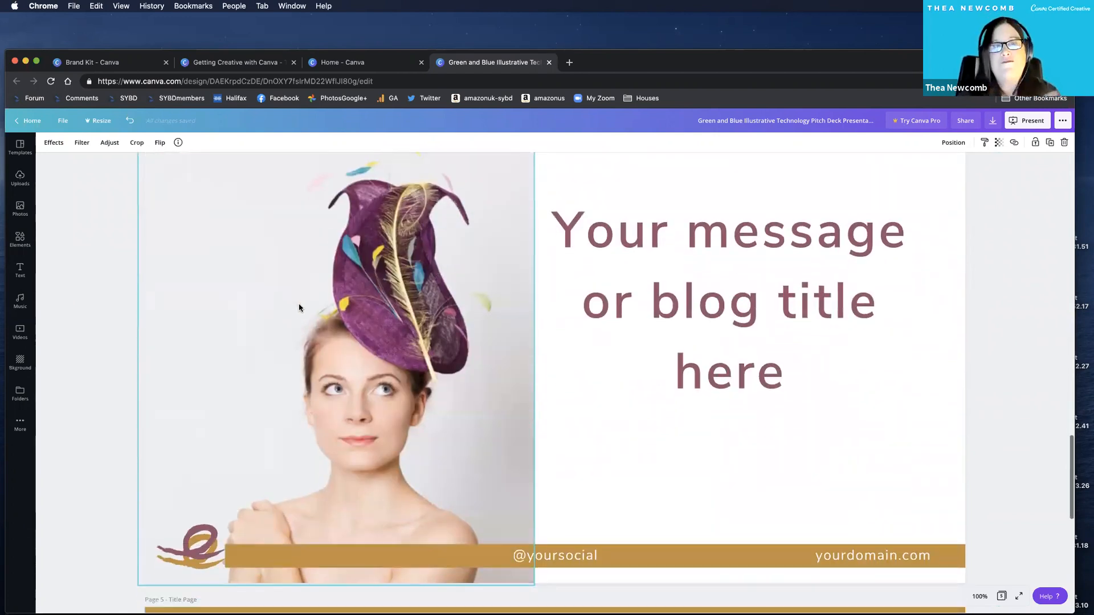
scroll(299, 308, "down", 1)
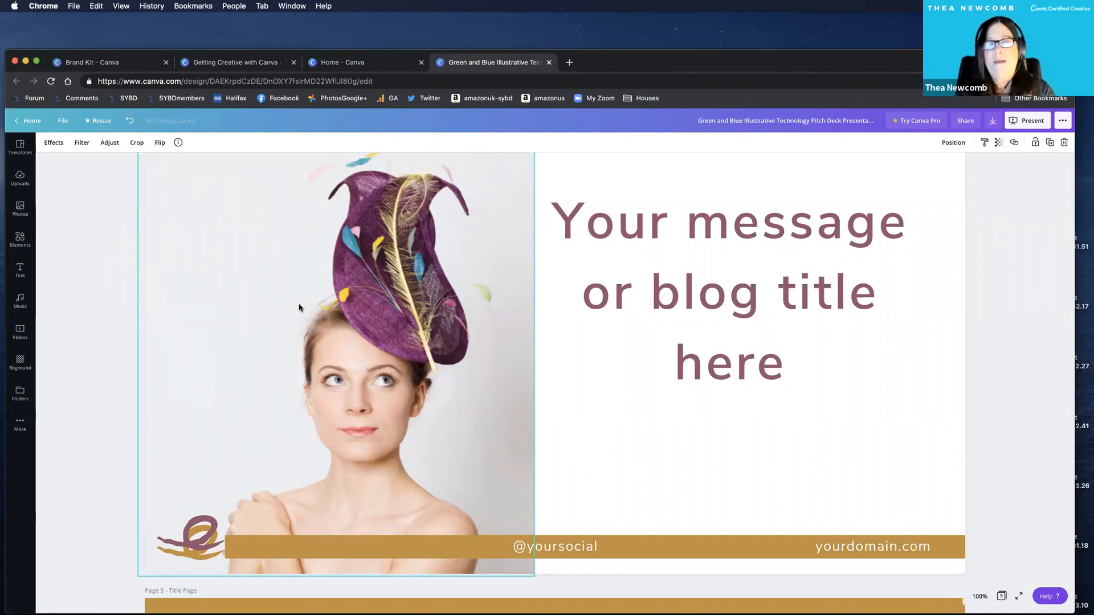
left_click(581, 427)
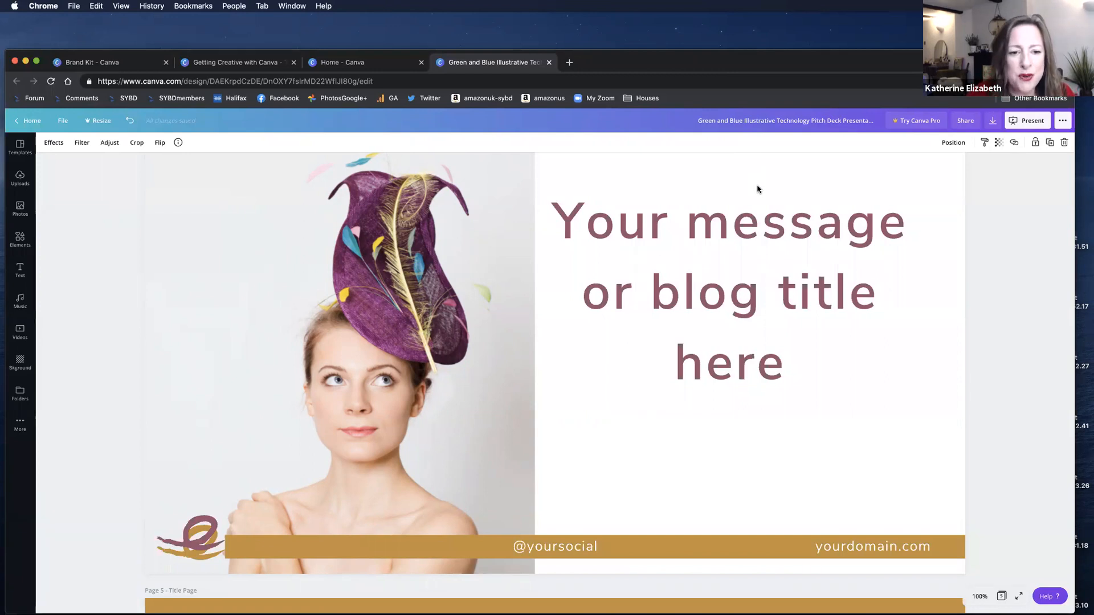
scroll(678, 463, "down", 2)
scroll(678, 463, "down", 4)
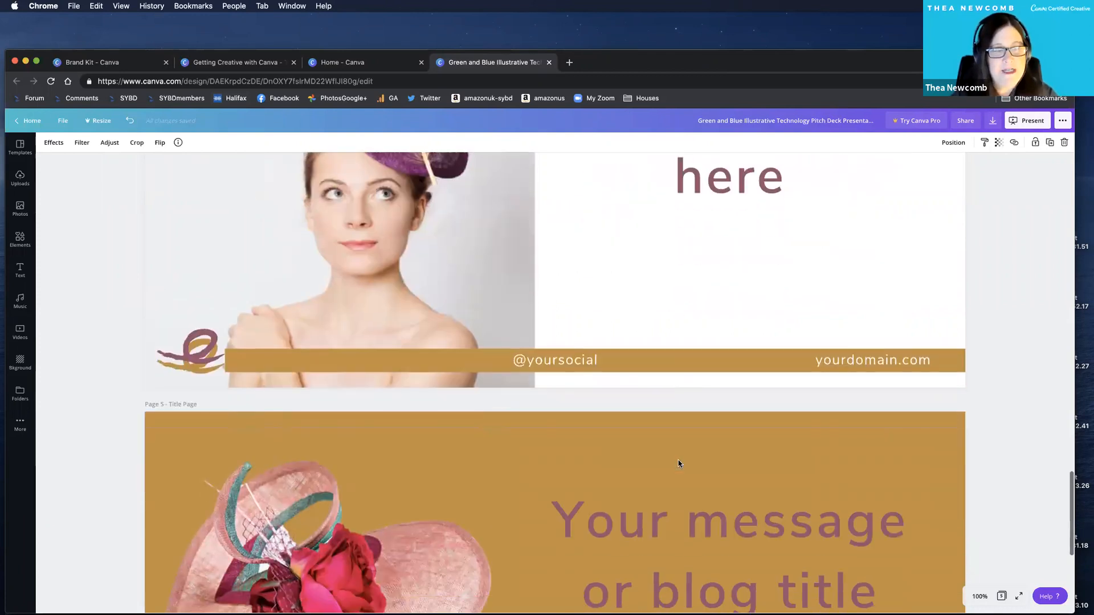
scroll(678, 460, "down", 10)
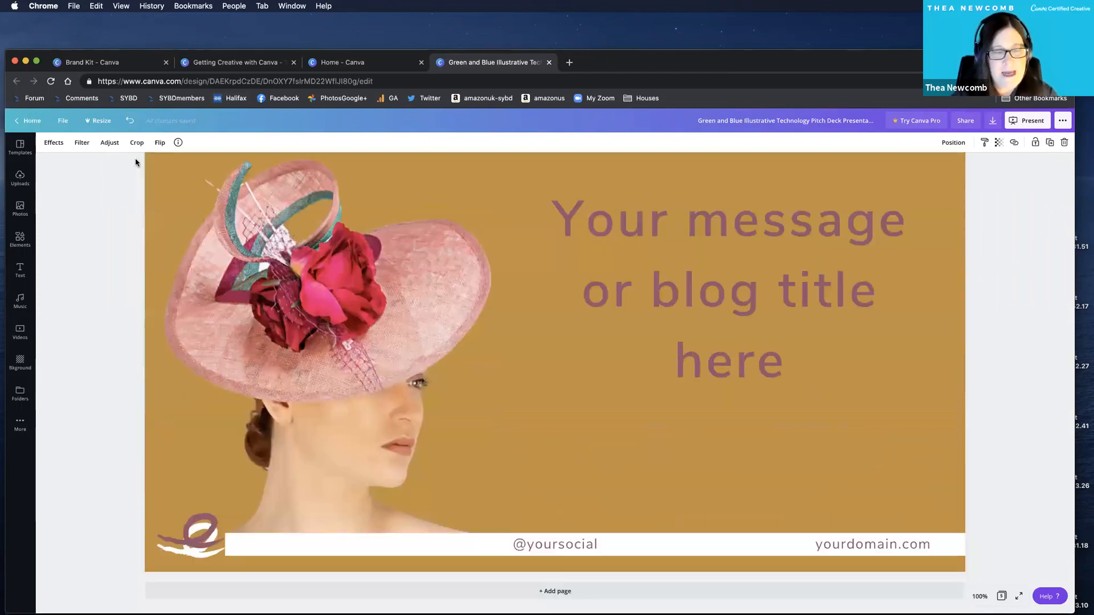
Add a blank page after page 5 and search the photo library for "gradient".
scroll(39, 188, "down", 14)
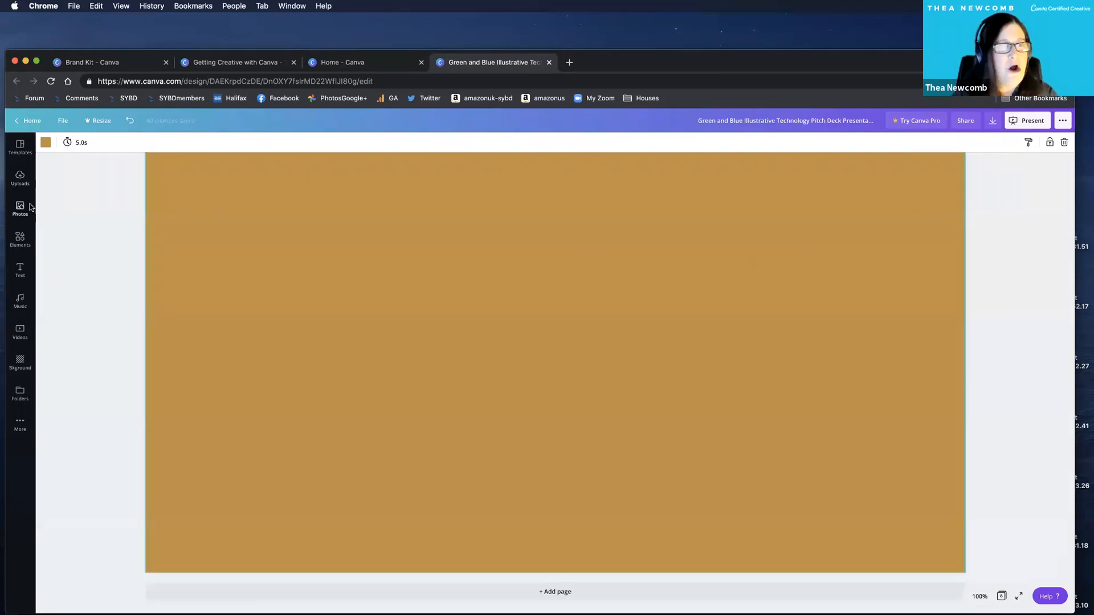
left_click(20, 208)
type("gr")
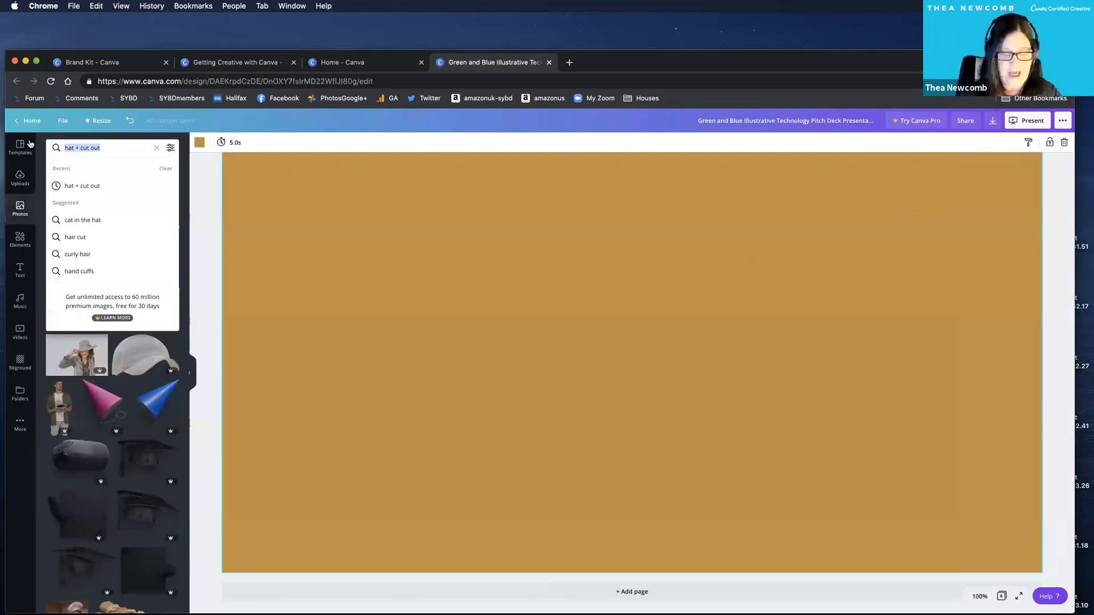
type("adient")
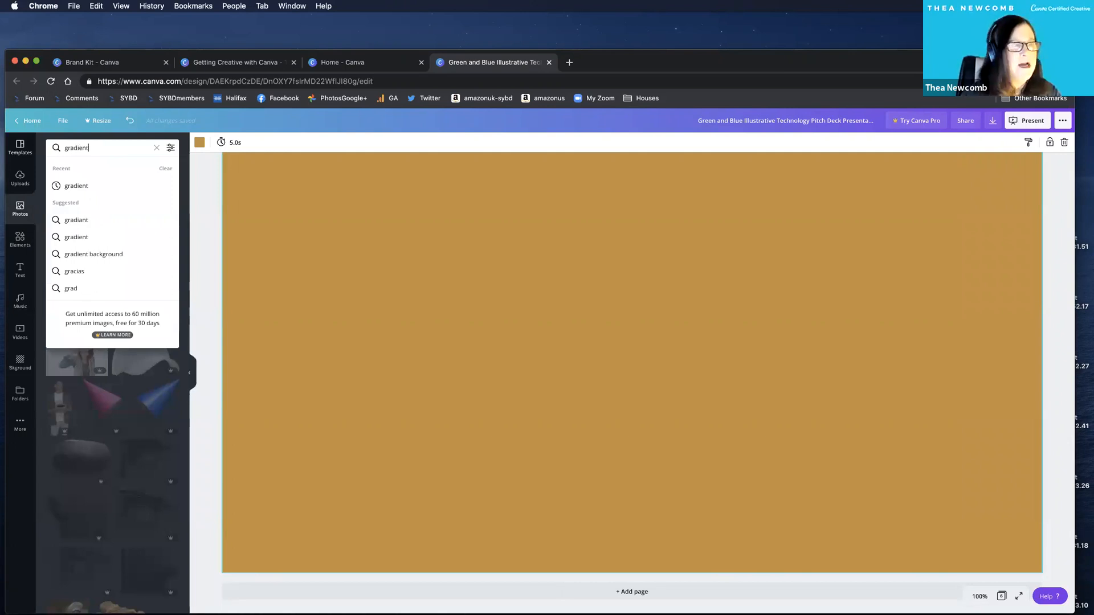
key("Return")
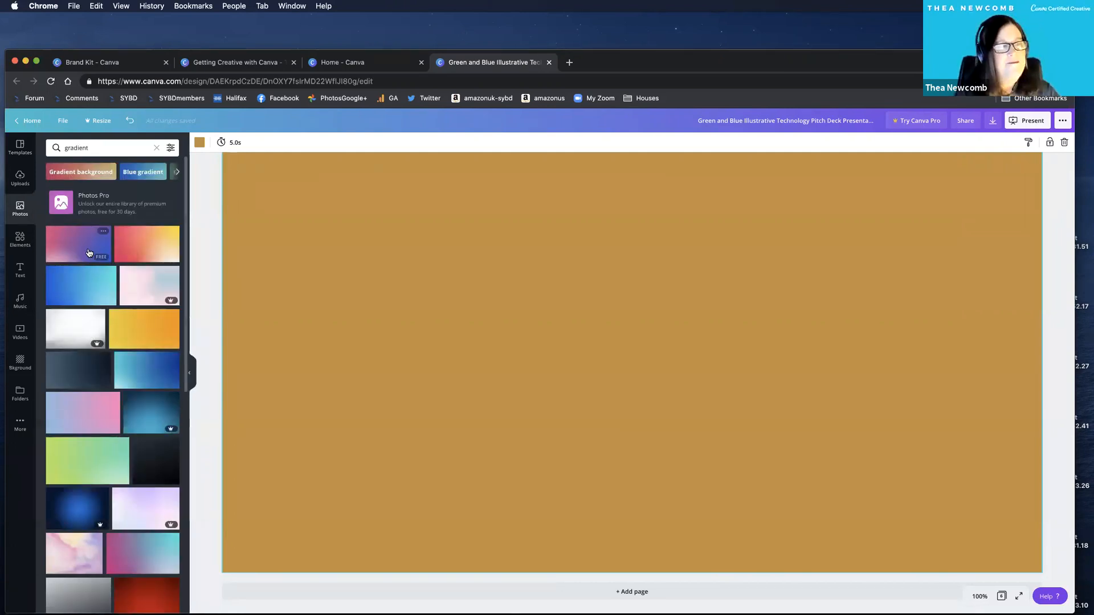
left_click(101, 255)
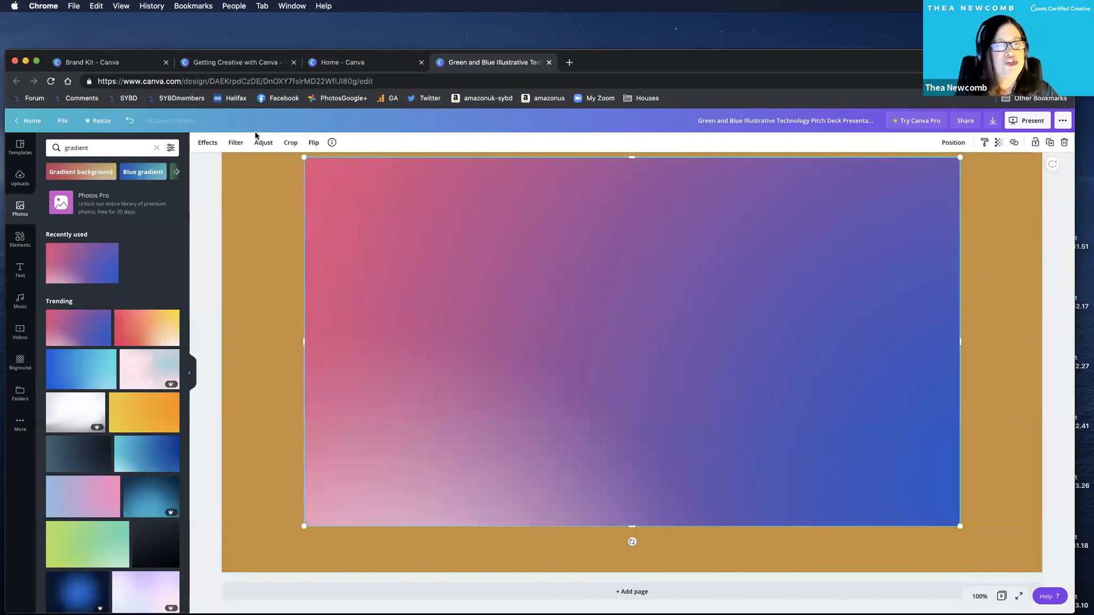
left_click_drag(493, 291, 440, 302)
key("Delete")
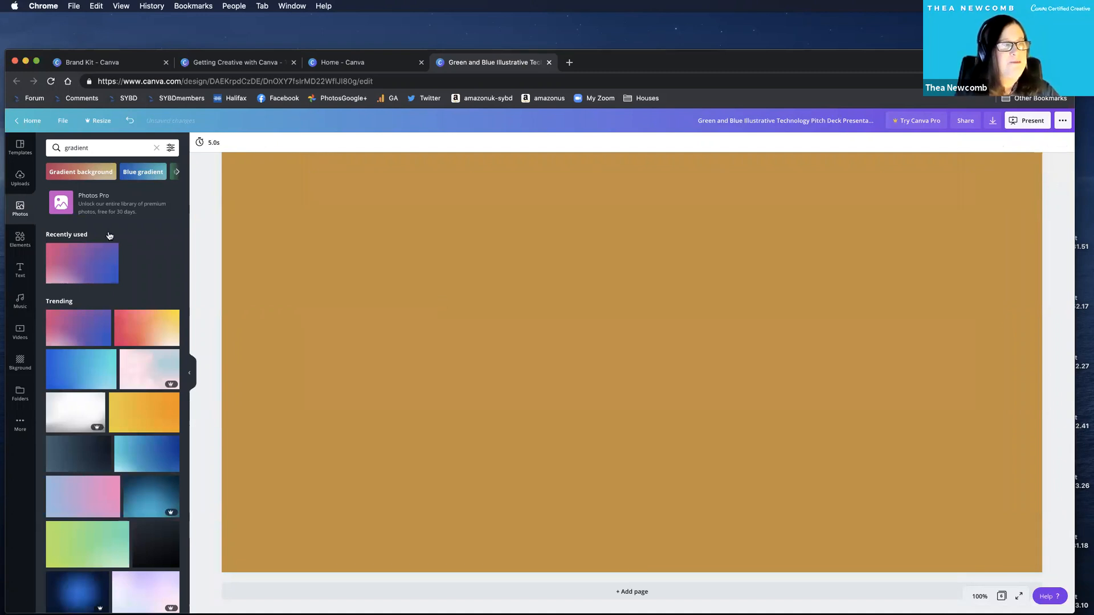
Search the elements library for "gradient" instead of "swish".
left_click(26, 240)
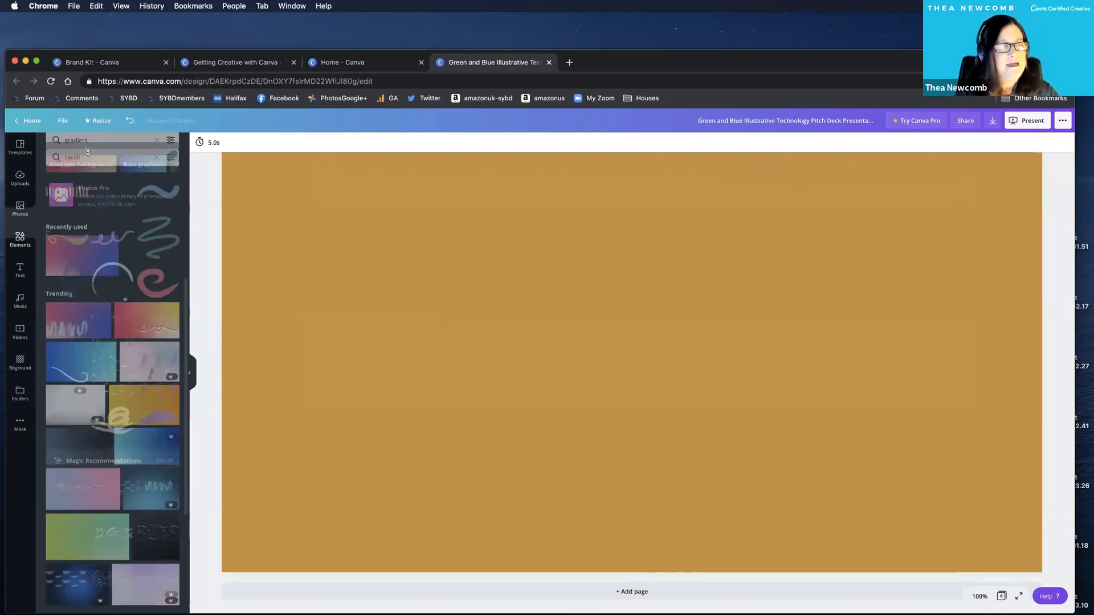
left_click(77, 148)
type("swis")
double_click(77, 148)
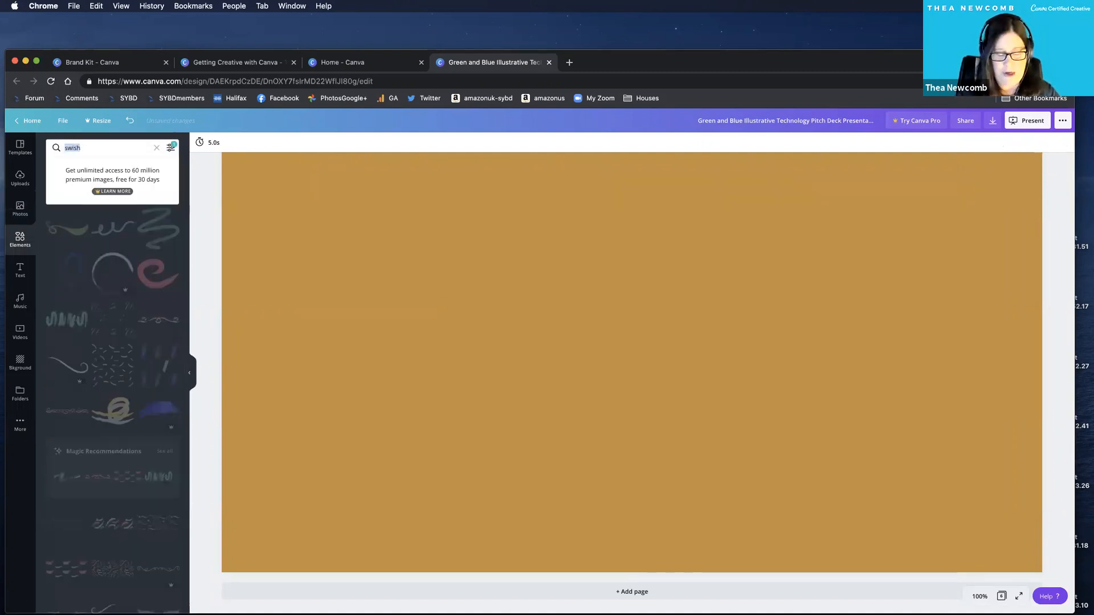
type("g")
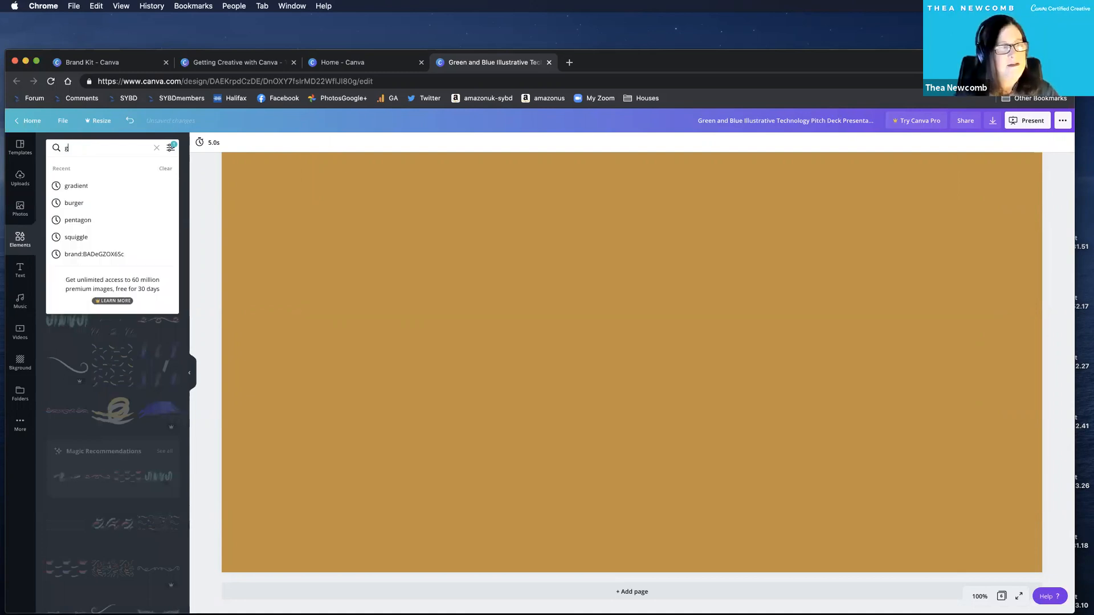
type("radient")
key("Return")
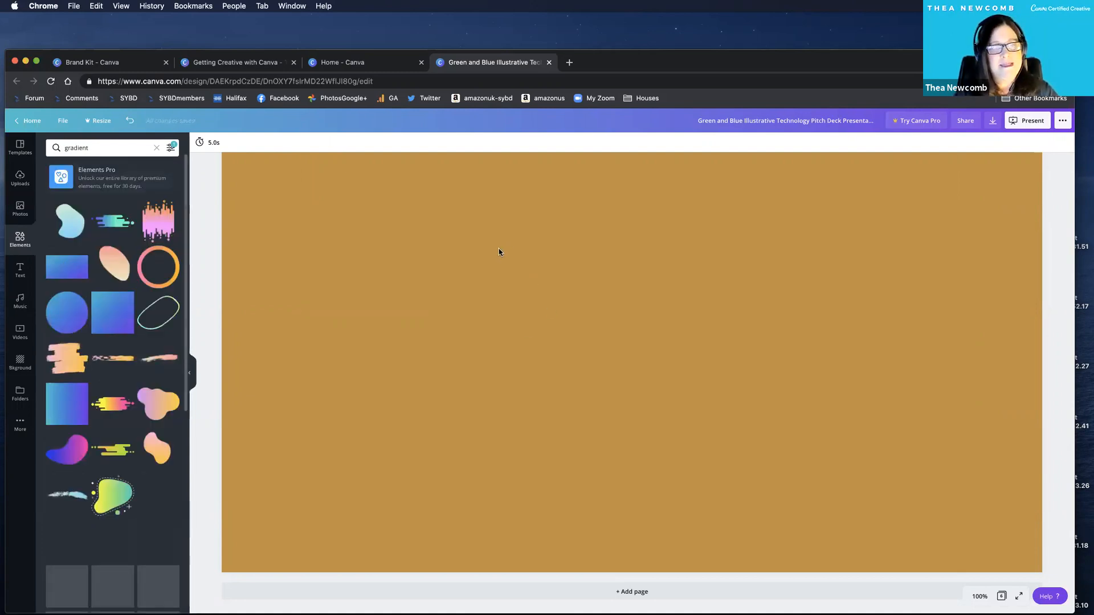
Add the blue-to-purple rectangular gradient to the blank page 6 and enlarge it to cover the page.
left_click(66, 267)
left_click_drag(468, 249, 286, 219)
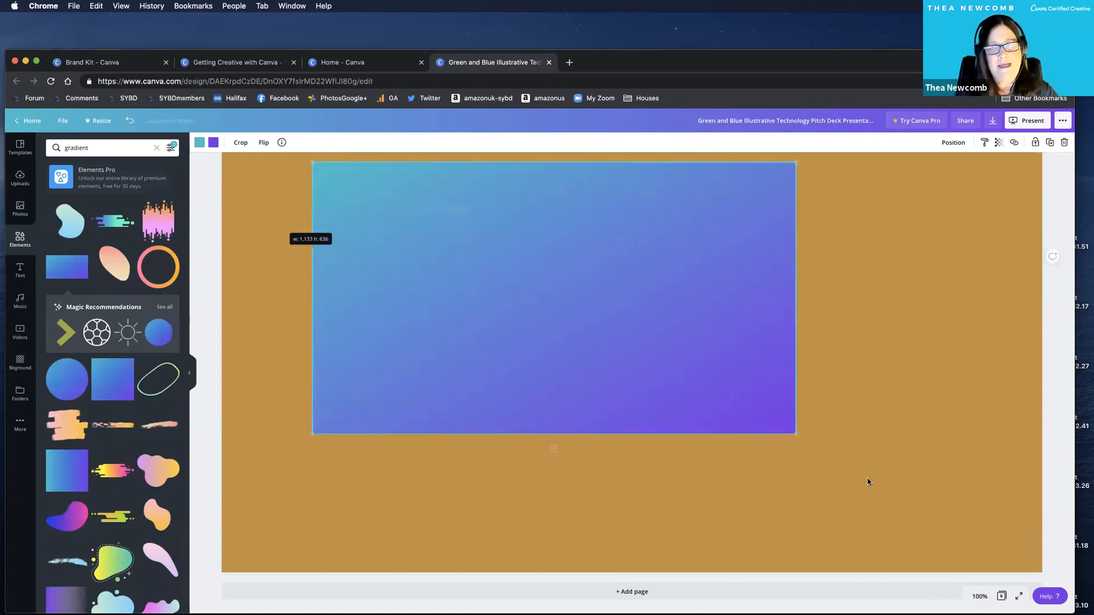
left_click_drag(796, 434, 1034, 567)
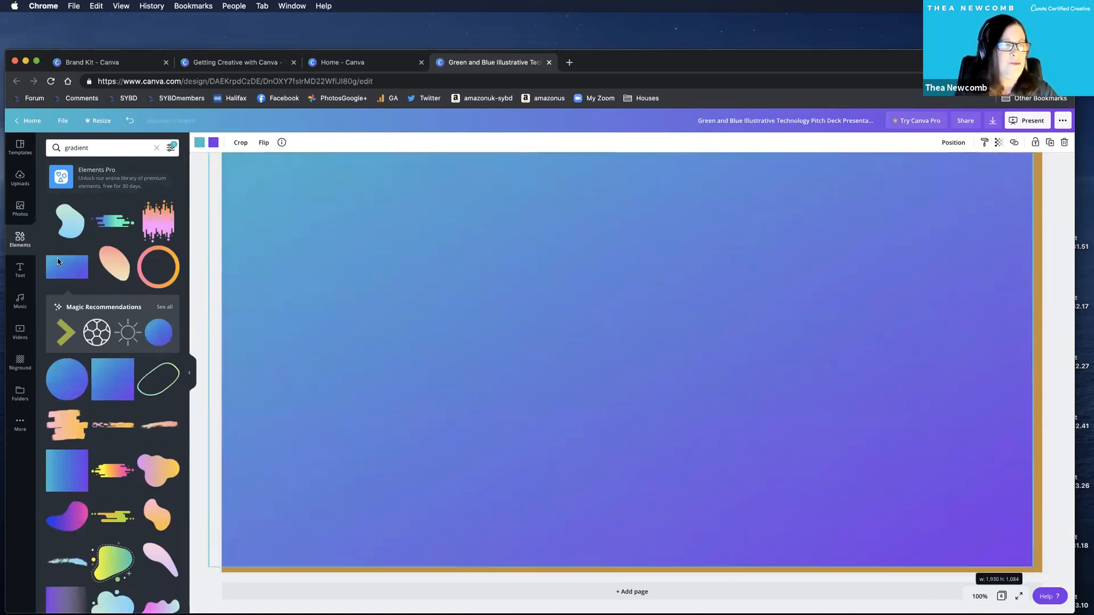
Recolour the gradient from teal to the My Colours mauve at its start and from purple to white at its end.
left_click(212, 143)
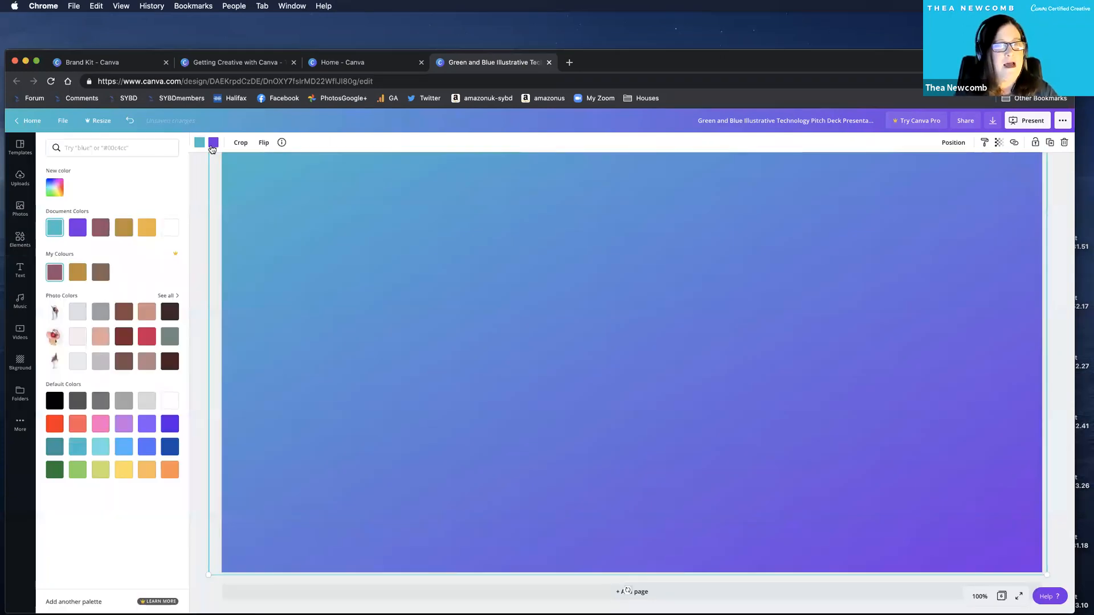
left_click(213, 147)
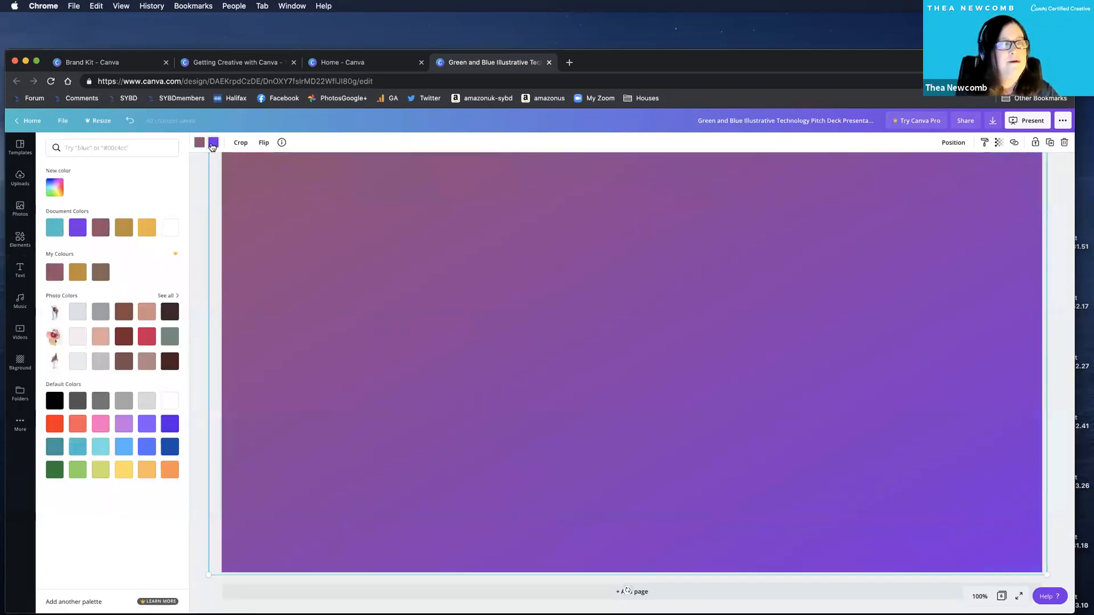
left_click(212, 146)
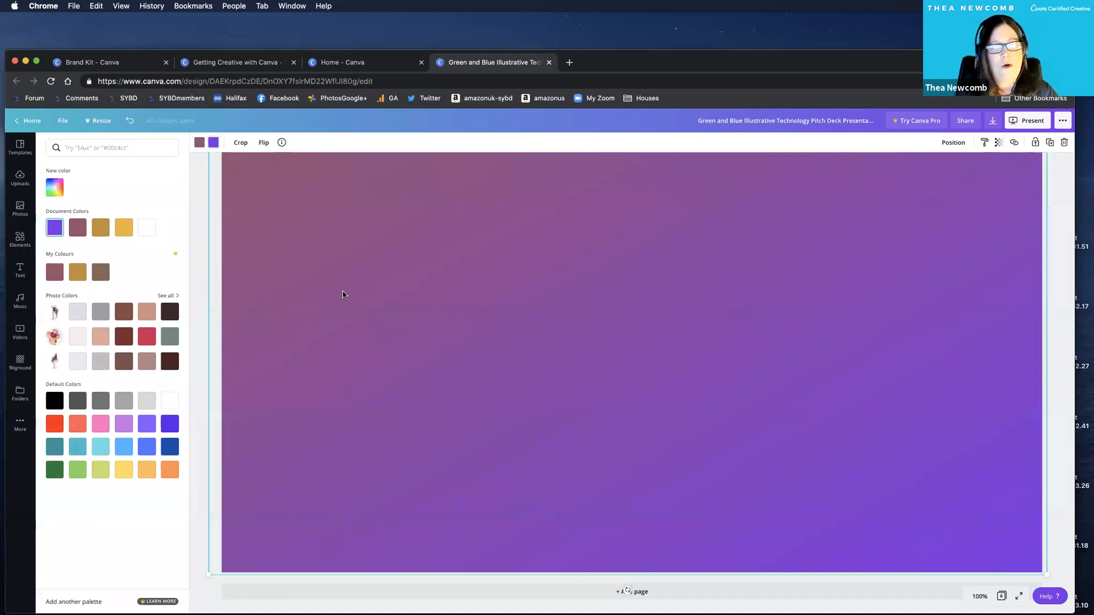
left_click(146, 228)
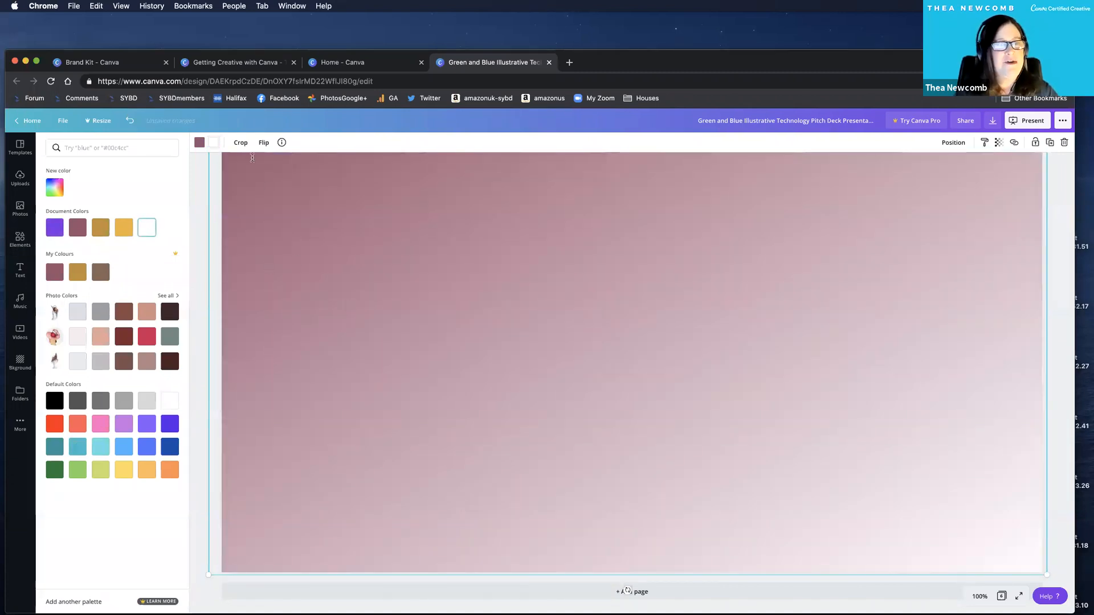
Try flipping the mauve gradient vertically and horizontally, and return it to its original orientation.
left_click(263, 142)
left_click(281, 182)
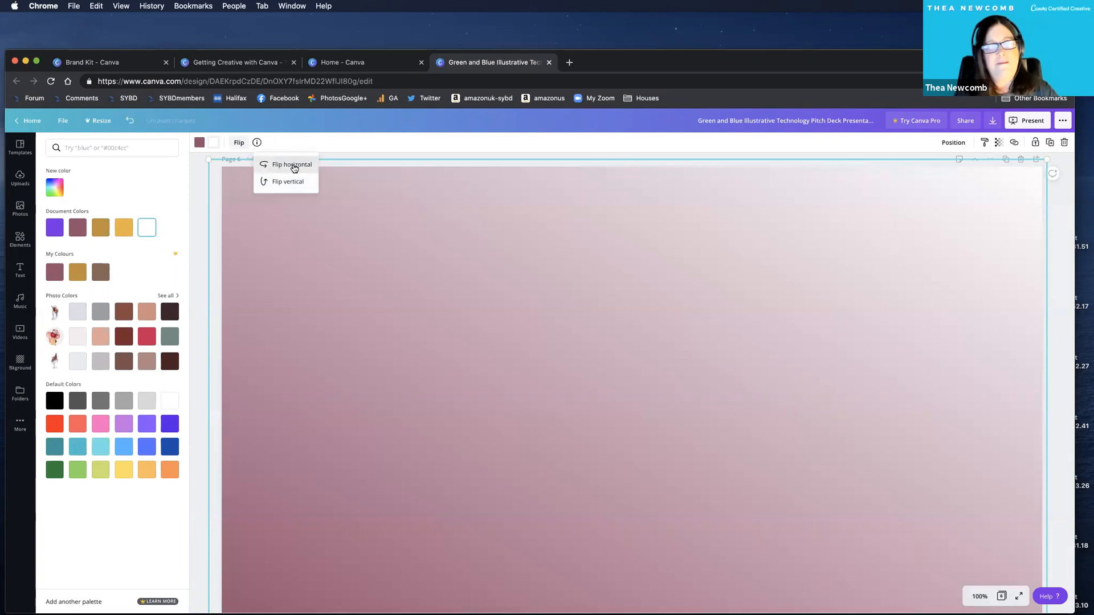
left_click(293, 165)
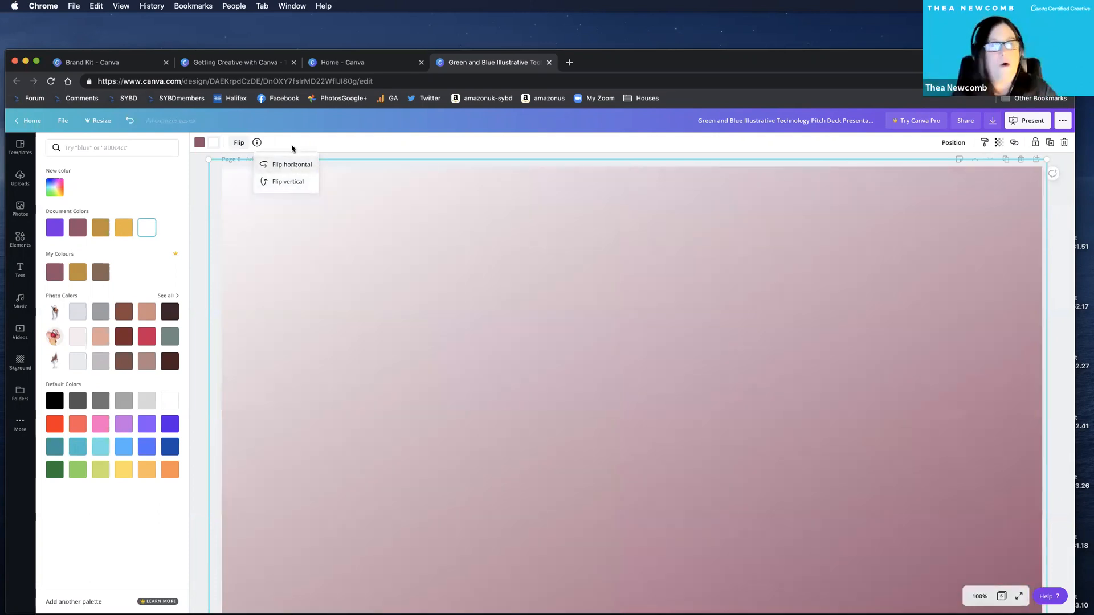
left_click(293, 166)
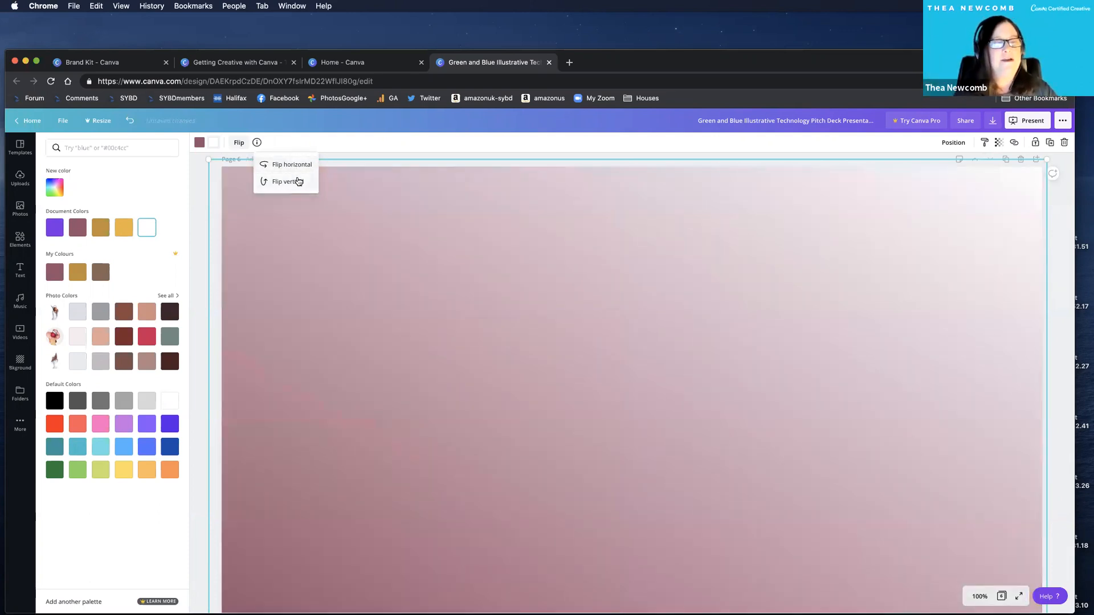
left_click(297, 181)
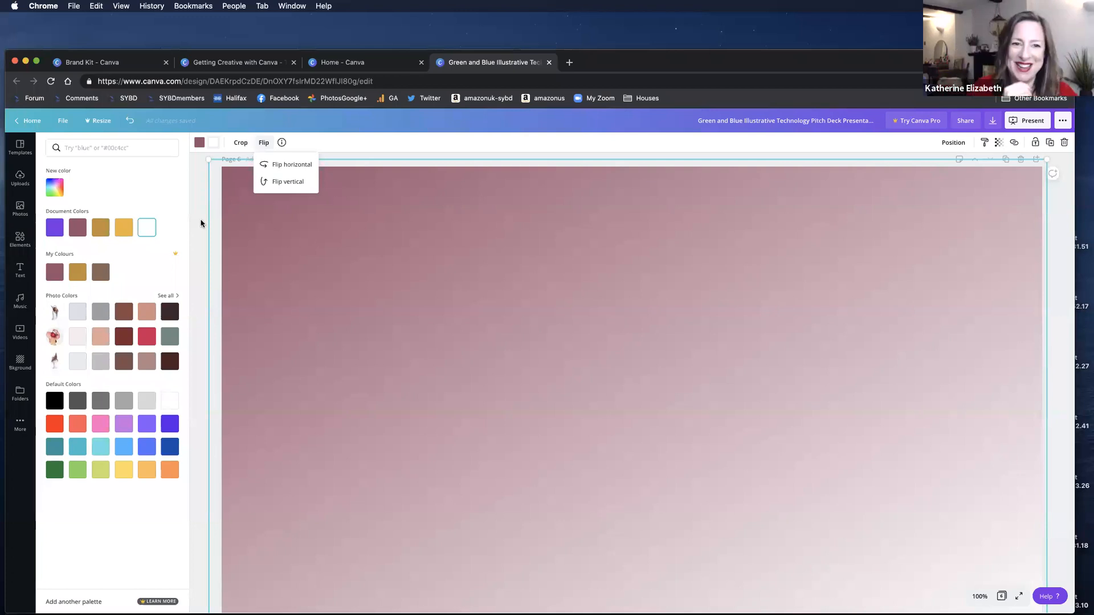
Change the page 6 background behind the gradient to white and reposition the gradient to cover the page.
left_click_drag(370, 314, 313, 317)
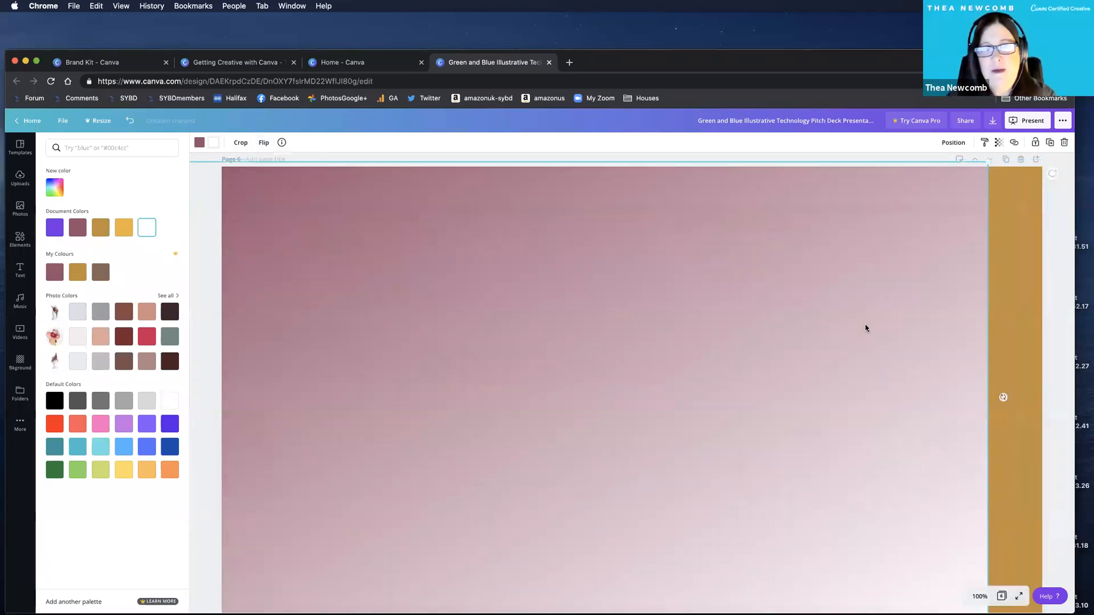
left_click(1019, 327)
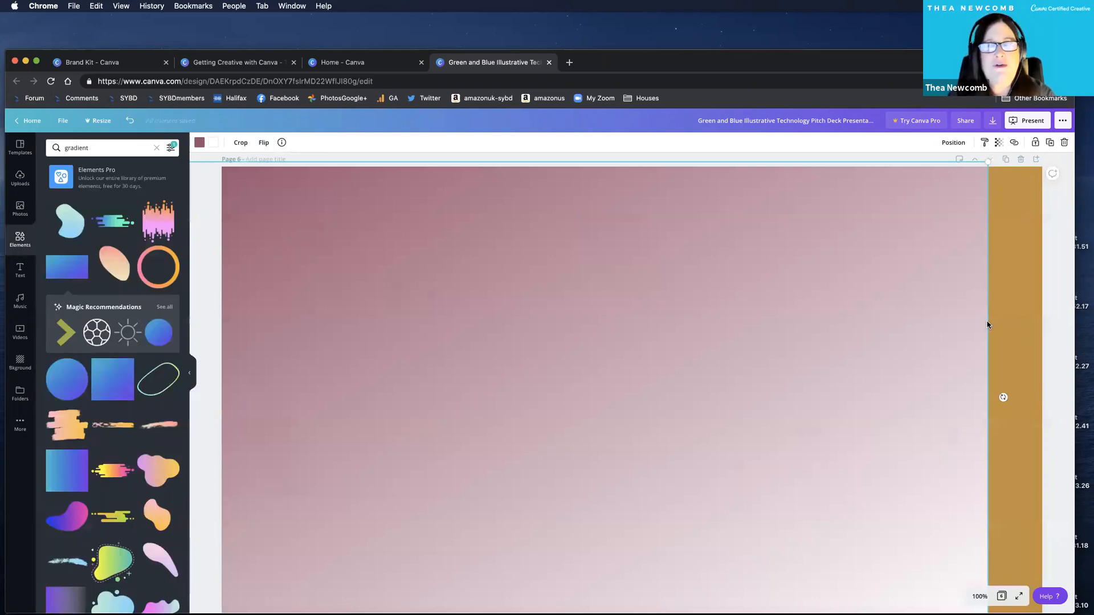
left_click(200, 144)
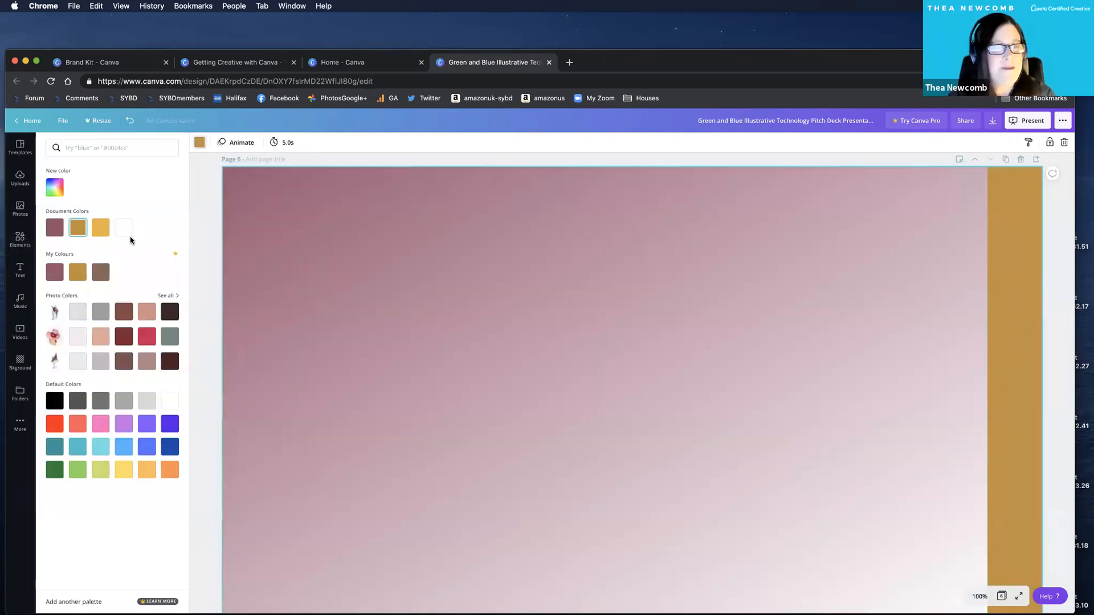
left_click(126, 230)
left_click_drag(940, 393, 908, 391)
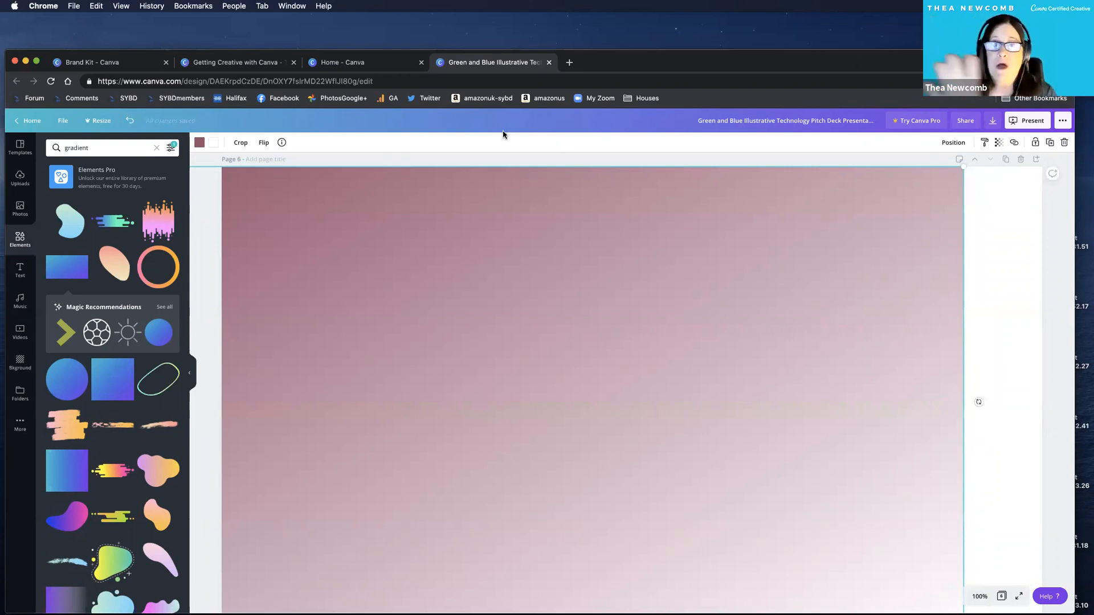
left_click_drag(477, 208, 834, 178)
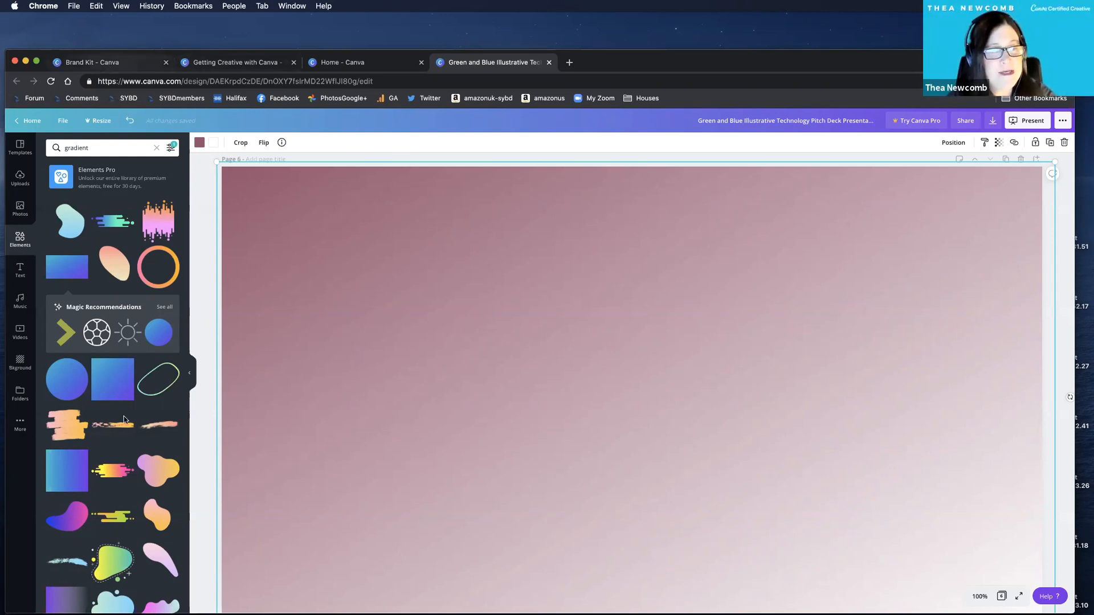
Open the Brand Kit and try to add a fourth colour to the My Colours palette.
left_click(93, 63)
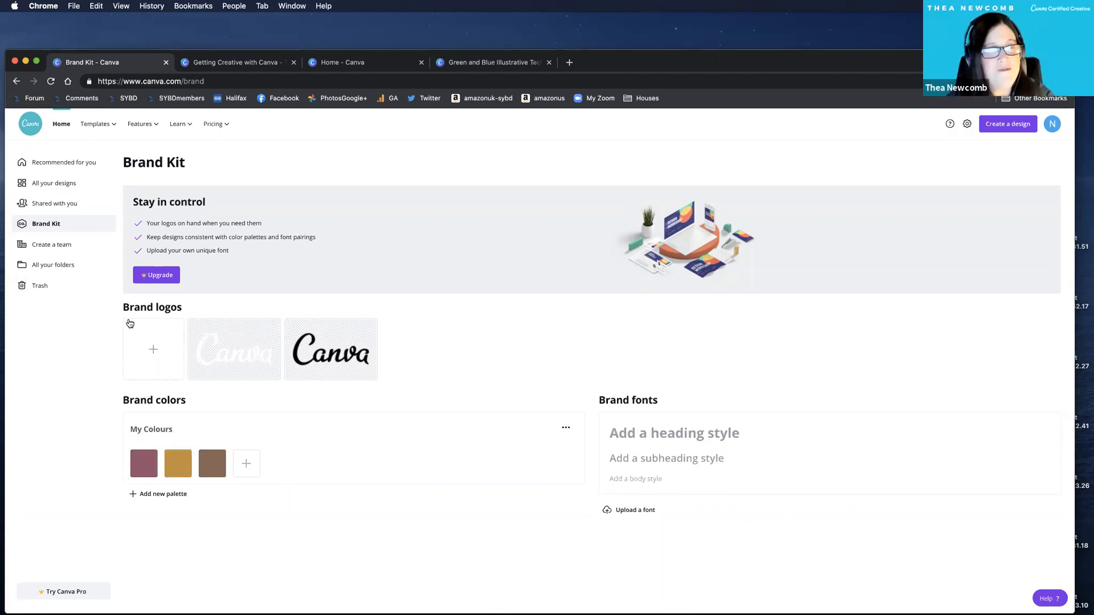
left_click(246, 467)
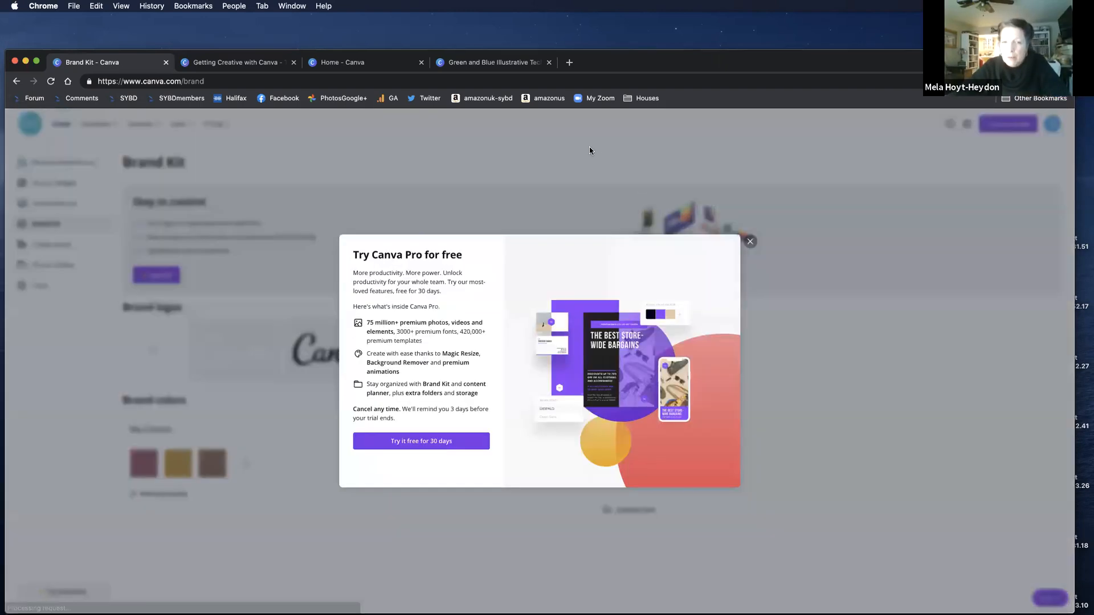
left_click(242, 441)
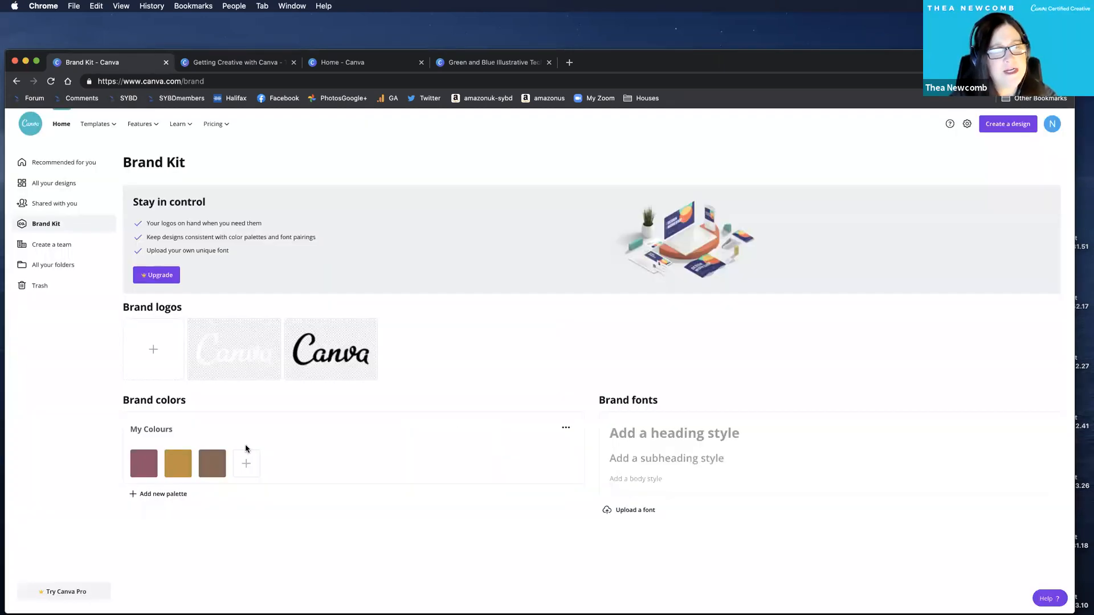
left_click(566, 432)
left_click(451, 380)
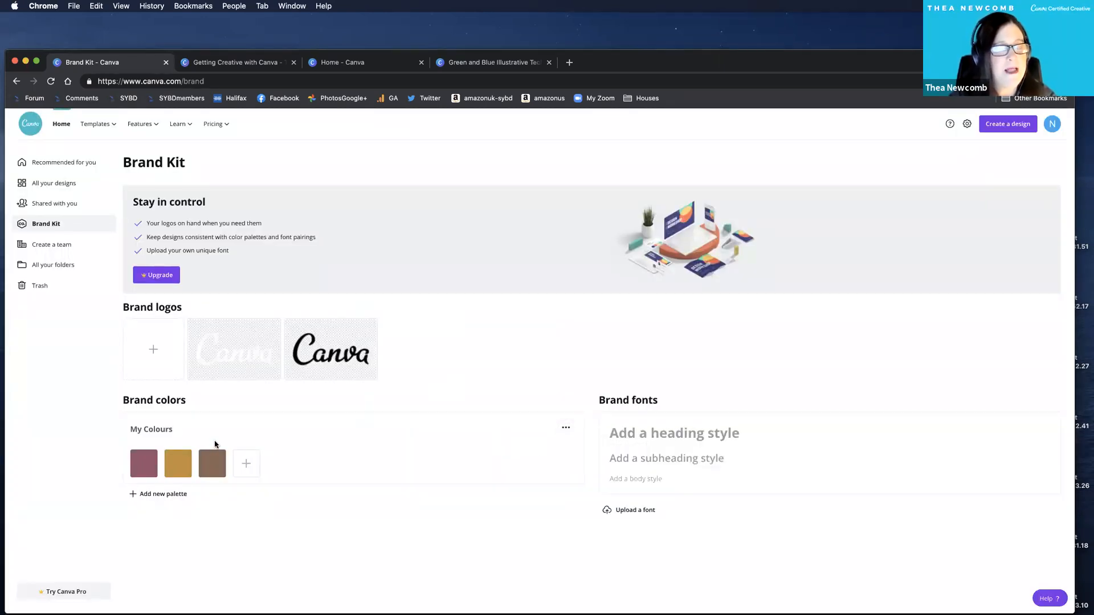
Change the brown swatch in My Colours to a very pale grey and try adding another colour to the palette.
mouse_move(212, 472)
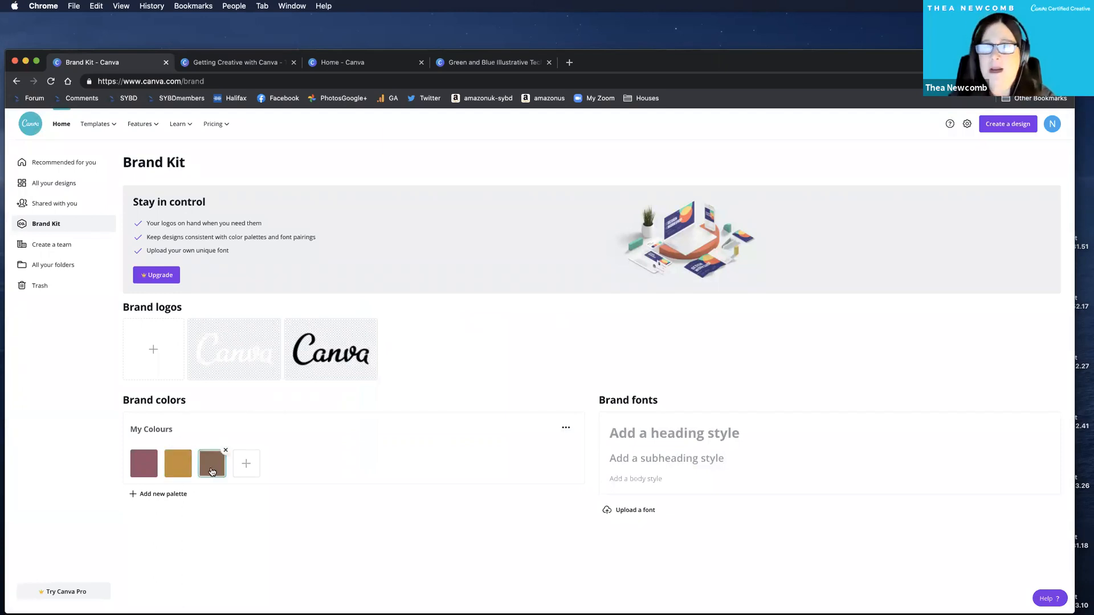
left_click(212, 469)
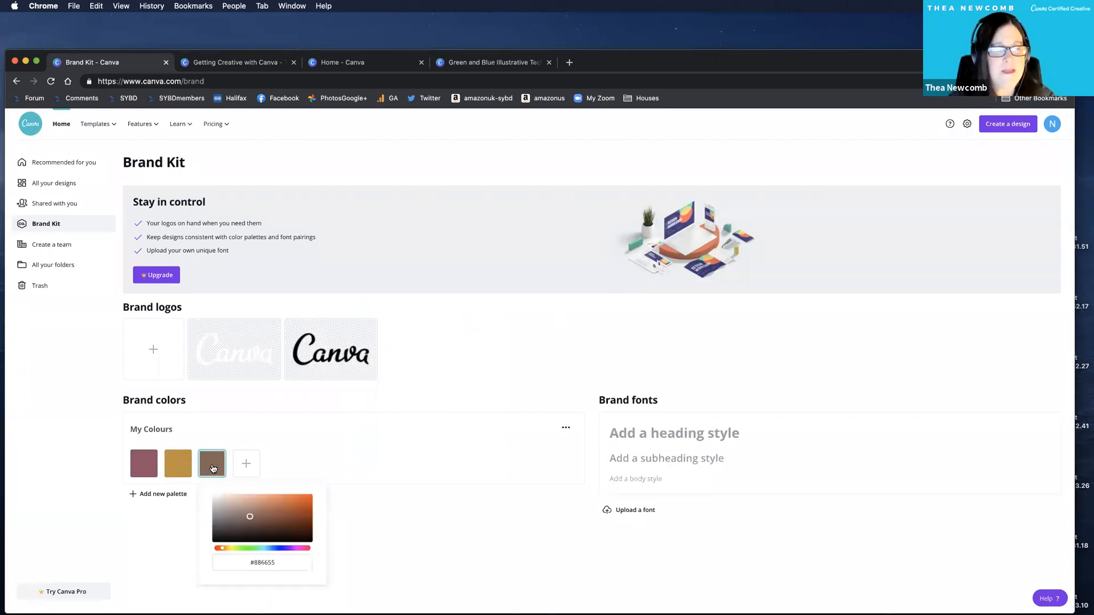
mouse_move(219, 497)
left_mouse_down()
mouse_move(232, 507)
mouse_move(217, 500)
left_mouse_up()
left_click(396, 466)
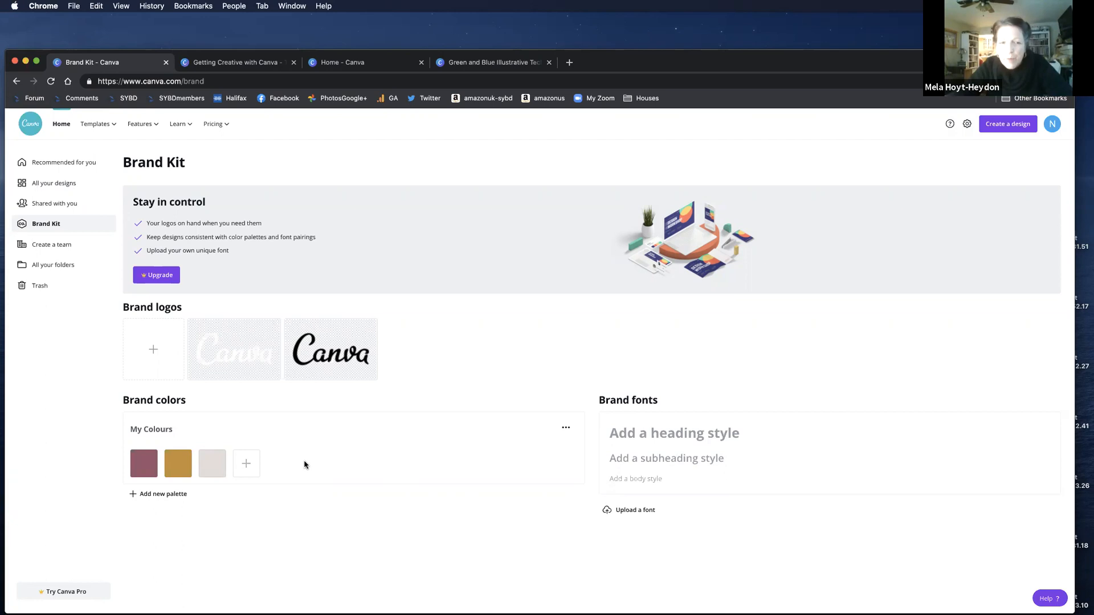
left_click(245, 468)
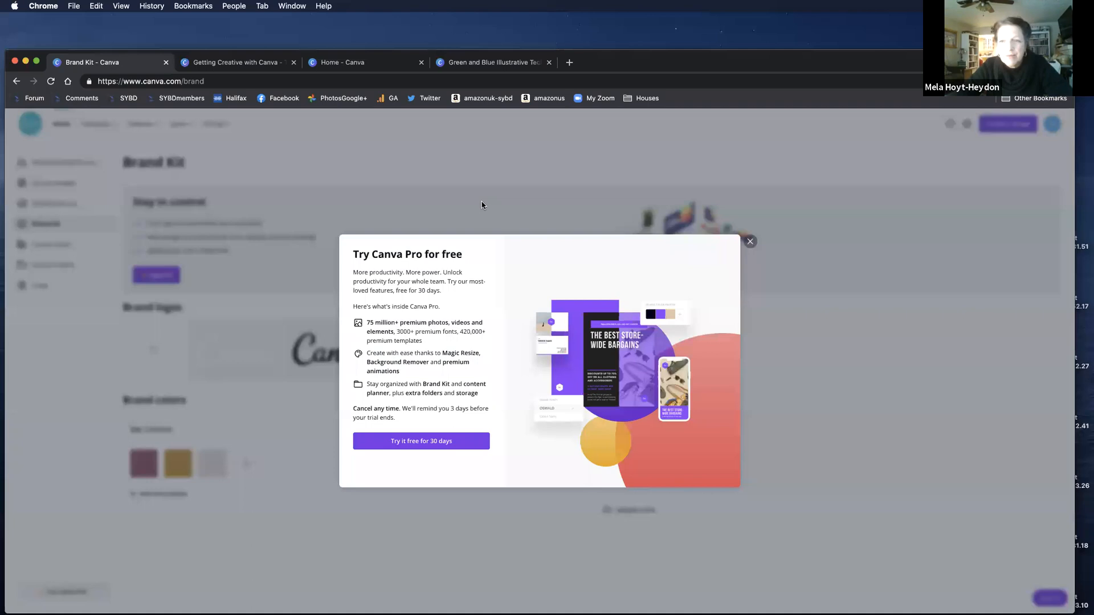
left_click(482, 202)
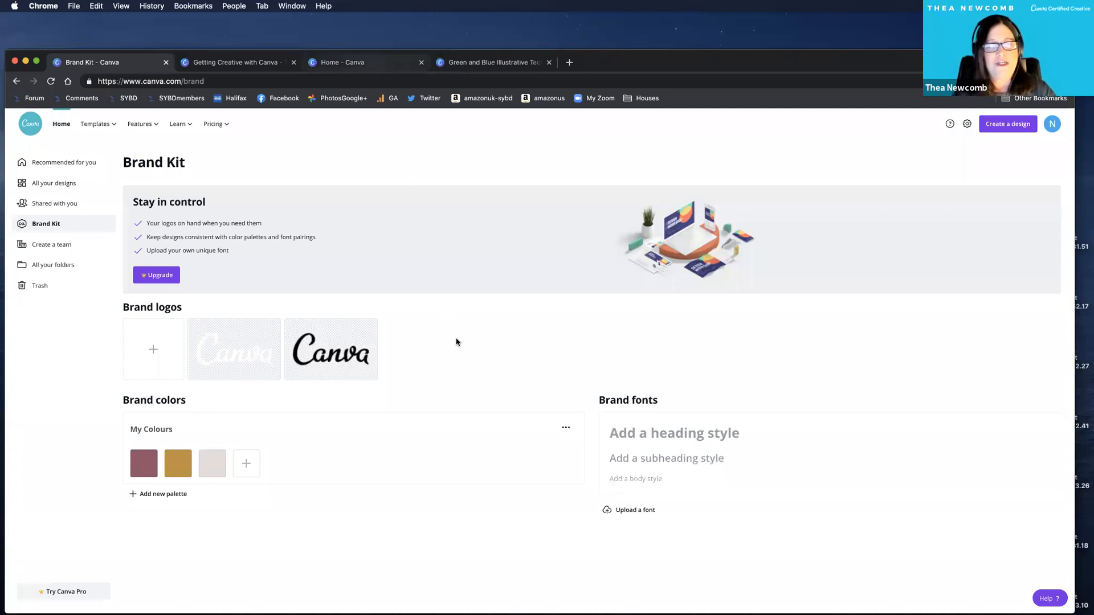
Return to the pitch deck design and add a text letter "T", rotated and placed outside the mauve circle's upper-left edge.
key("super+3")
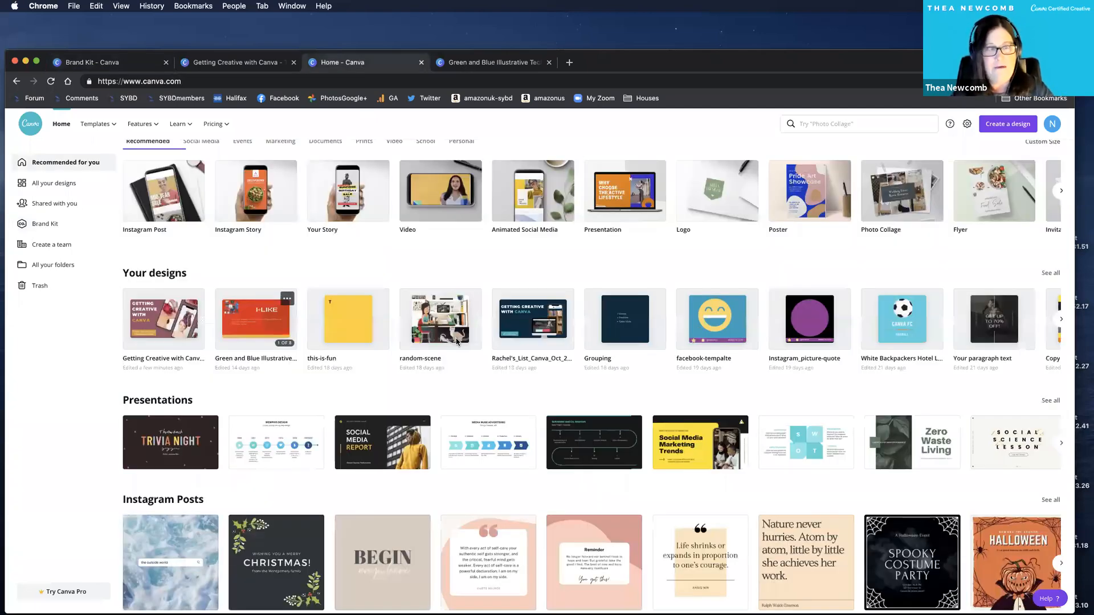
key("super+4")
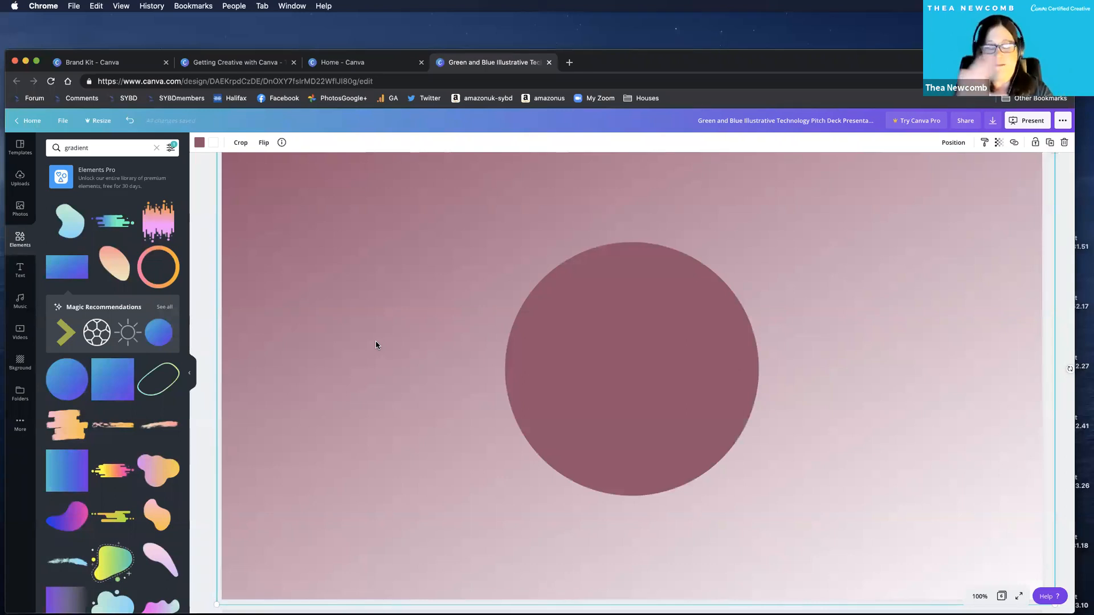
key("t")
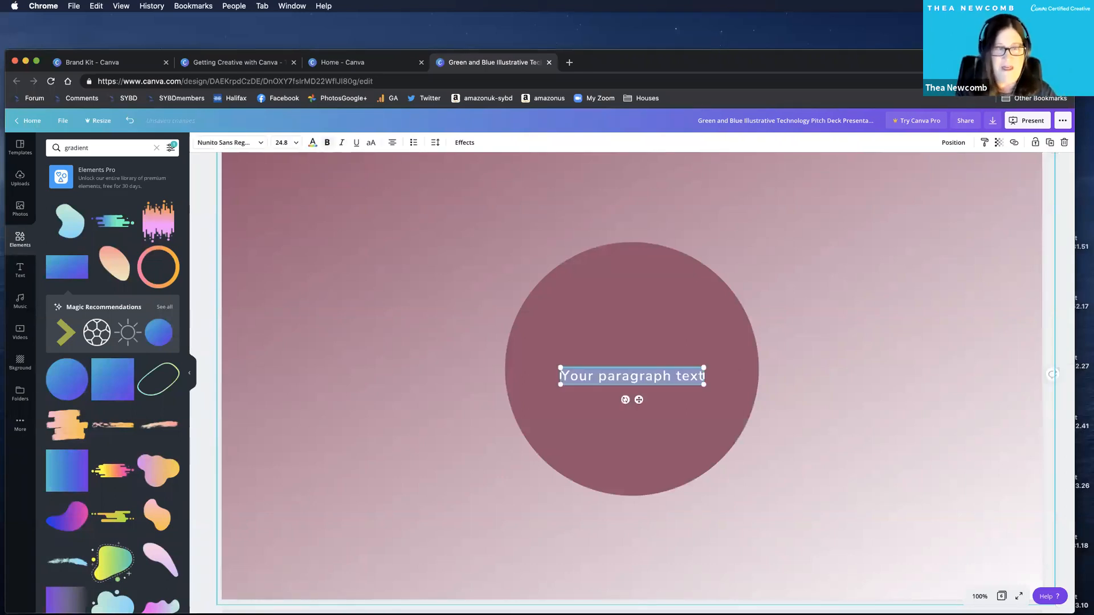
key("BackSpace")
scroll(598, 410, "down", 1)
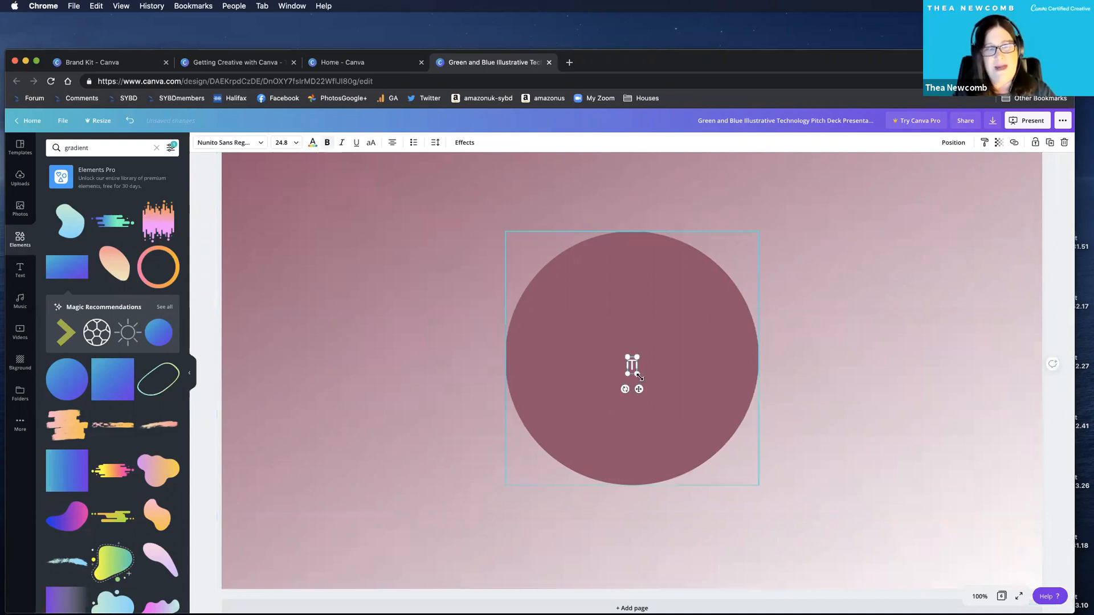
left_click_drag(631, 365, 518, 299)
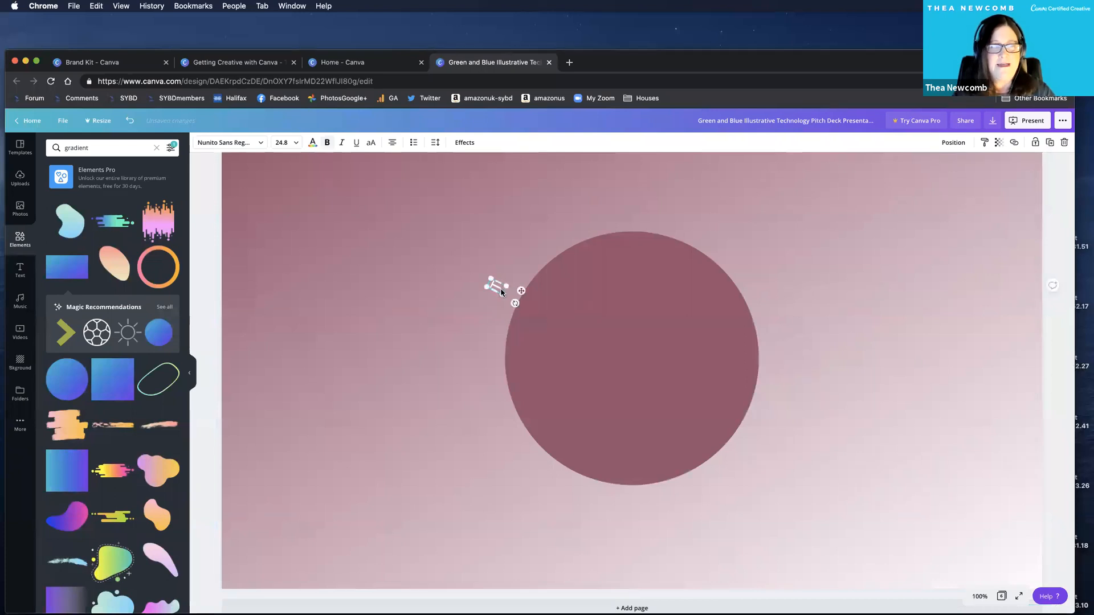
Make a larger yellow copy of the mauve circle and move it backward behind the original.
left_click(545, 316)
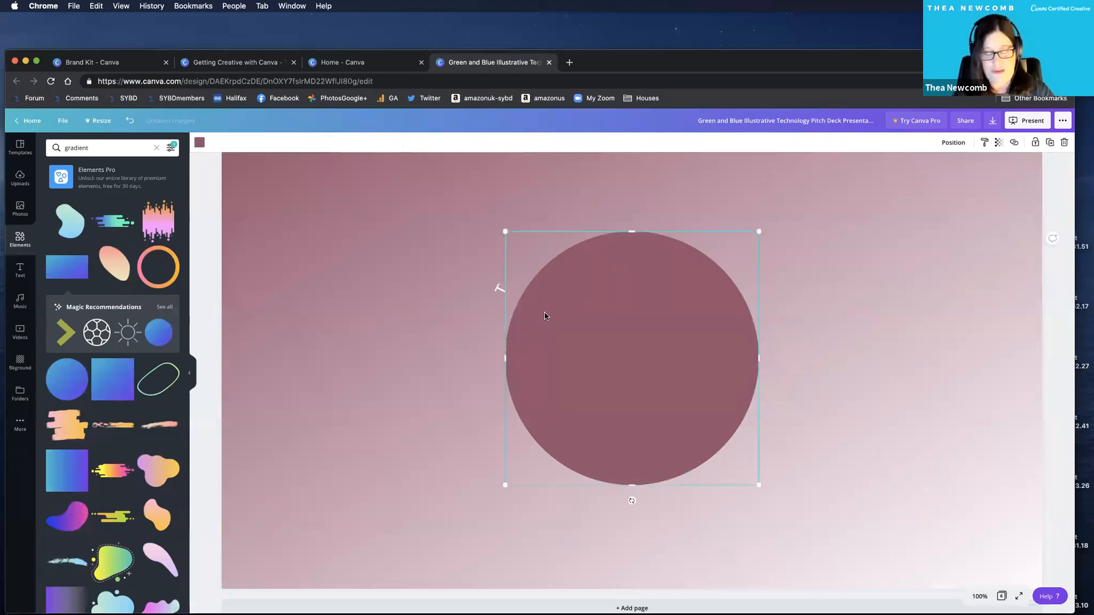
left_click_drag(505, 231, 456, 229)
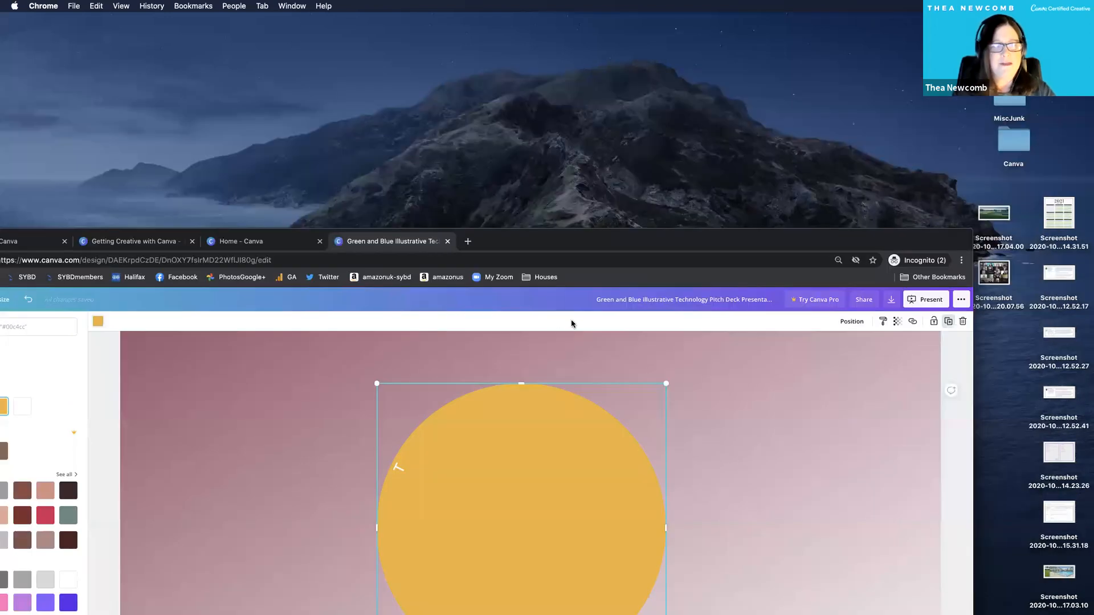
left_click(852, 321)
left_click(828, 347)
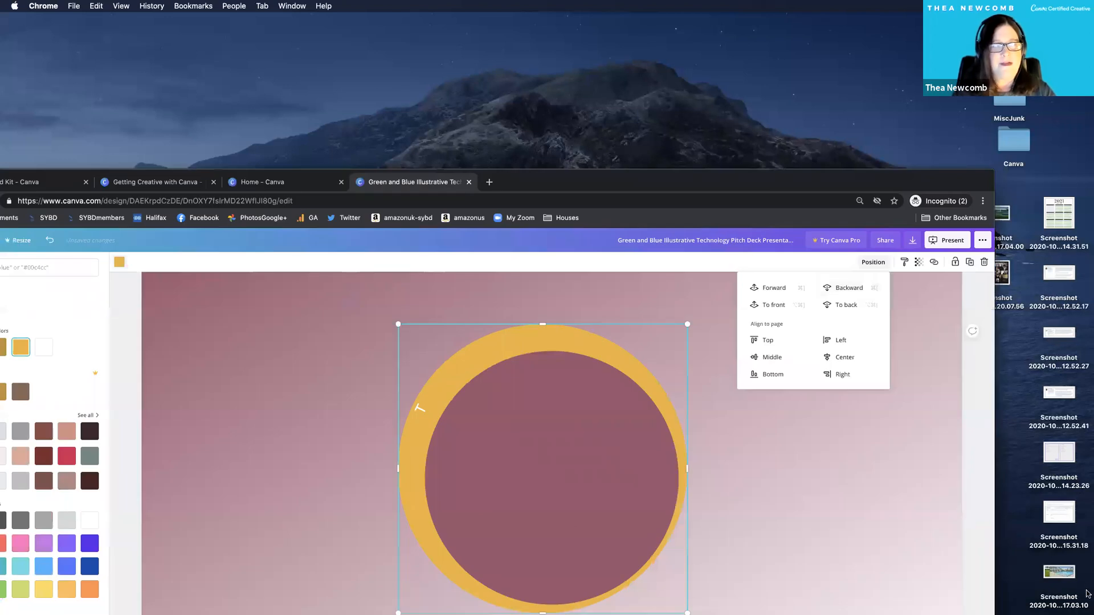
Move the gradient to page 6's lower-right corner and centre the mauve circle inside the yellow one.
left_click_drag(281, 307, 997, 578)
left_click_drag(566, 466, 557, 457)
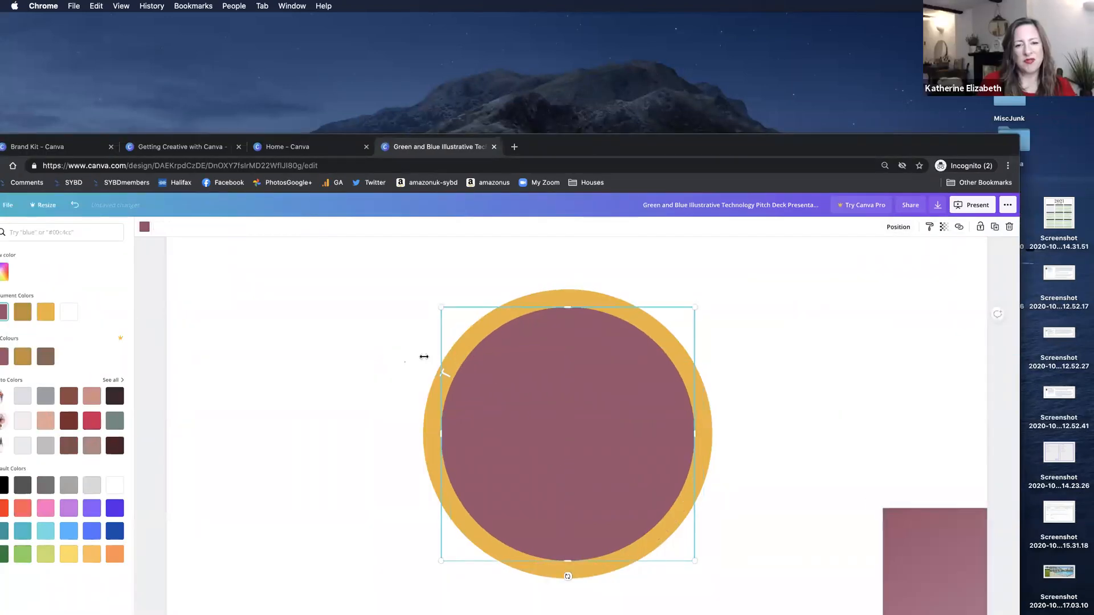
left_click(431, 344)
left_click(351, 315)
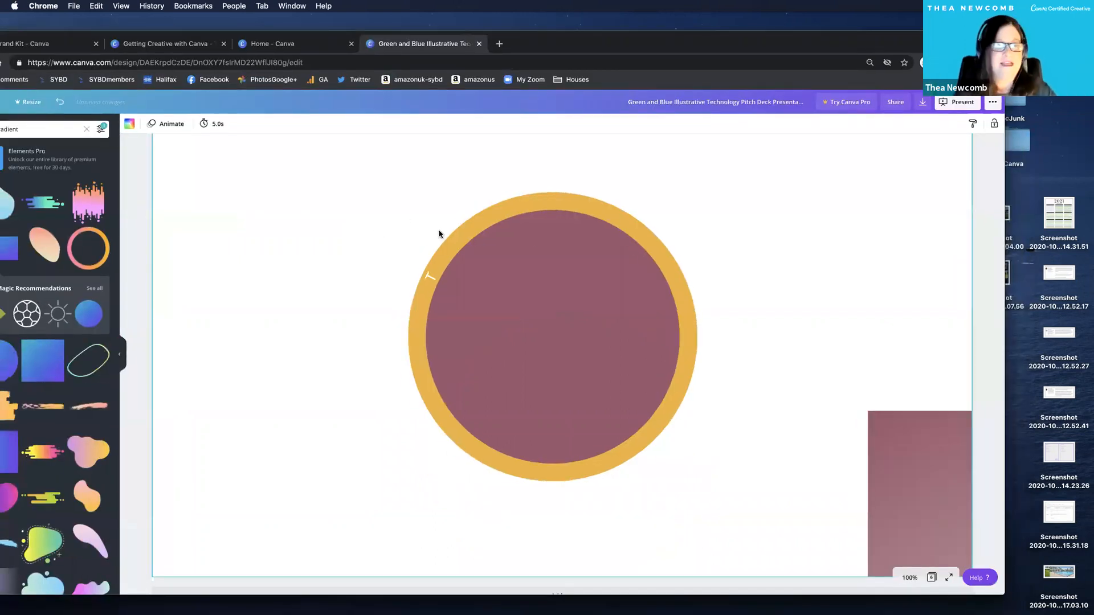
Duplicate the rotated "T", place the copy further along the yellow ring, and change its text to "H".
left_click(430, 278)
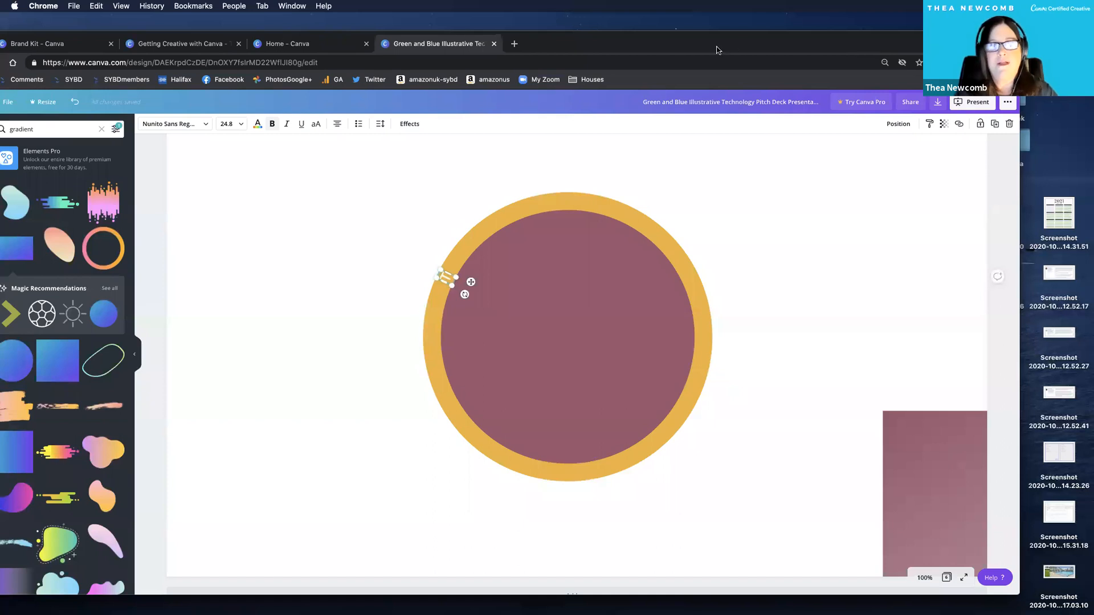
left_click_drag(711, 83, 658, 132)
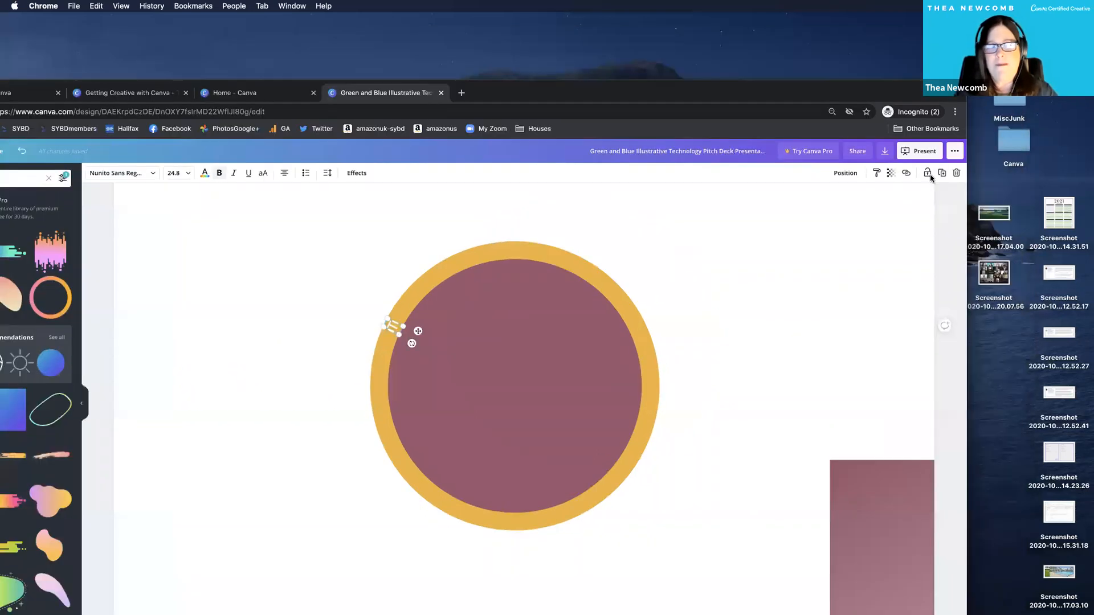
left_click(942, 174)
left_click_drag(427, 340, 427, 315)
double_click(401, 311)
type("He")
key("BackSpace")
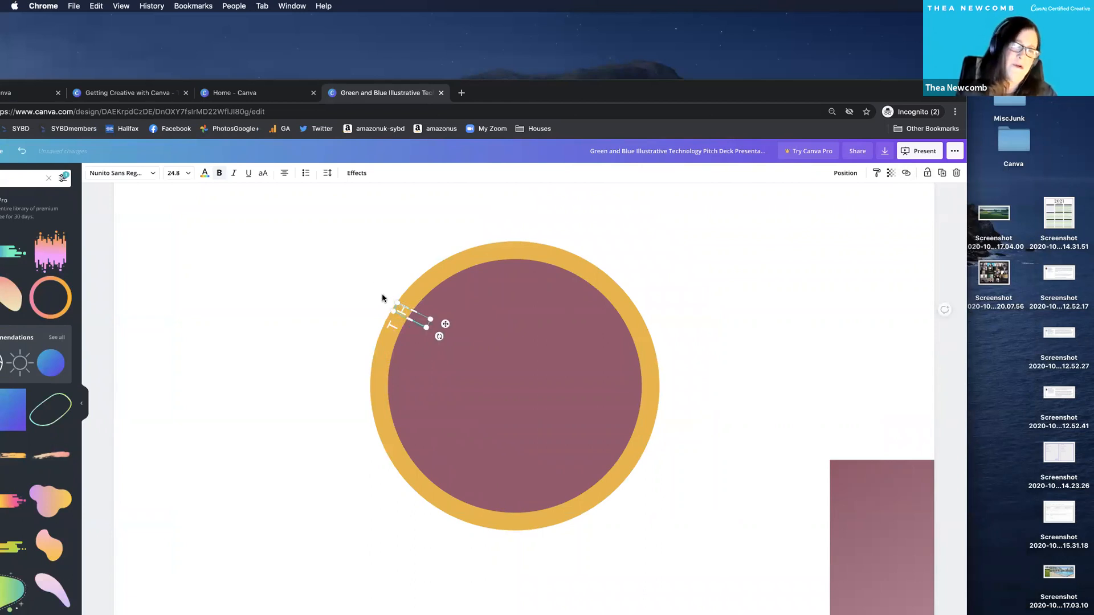
left_click(382, 298)
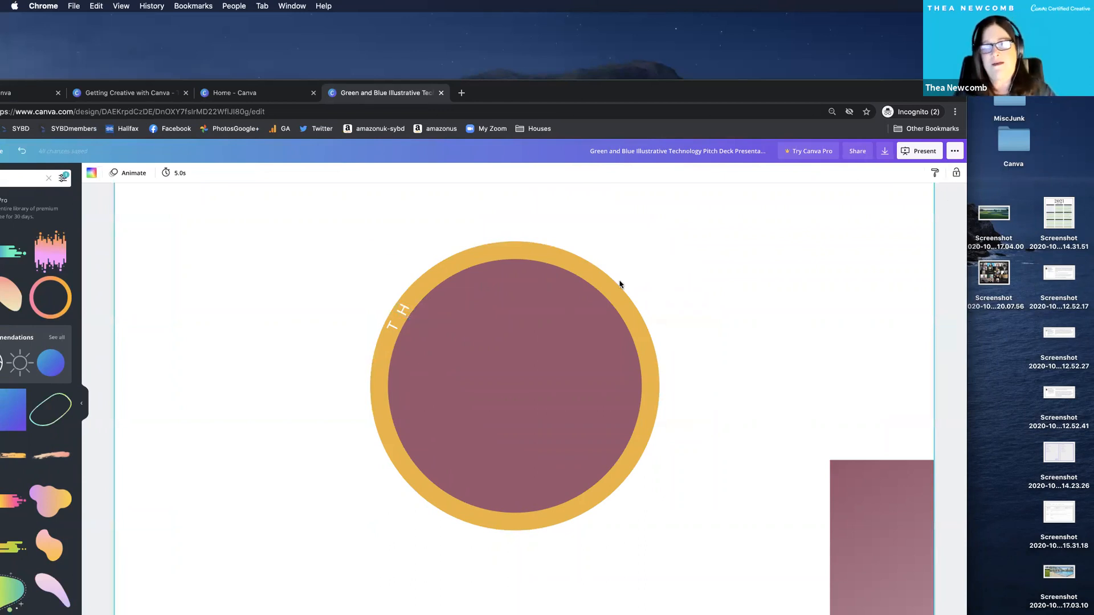
Duplicate the "H", place the copy next along the yellow ring, and change its text to "E".
left_click(411, 311)
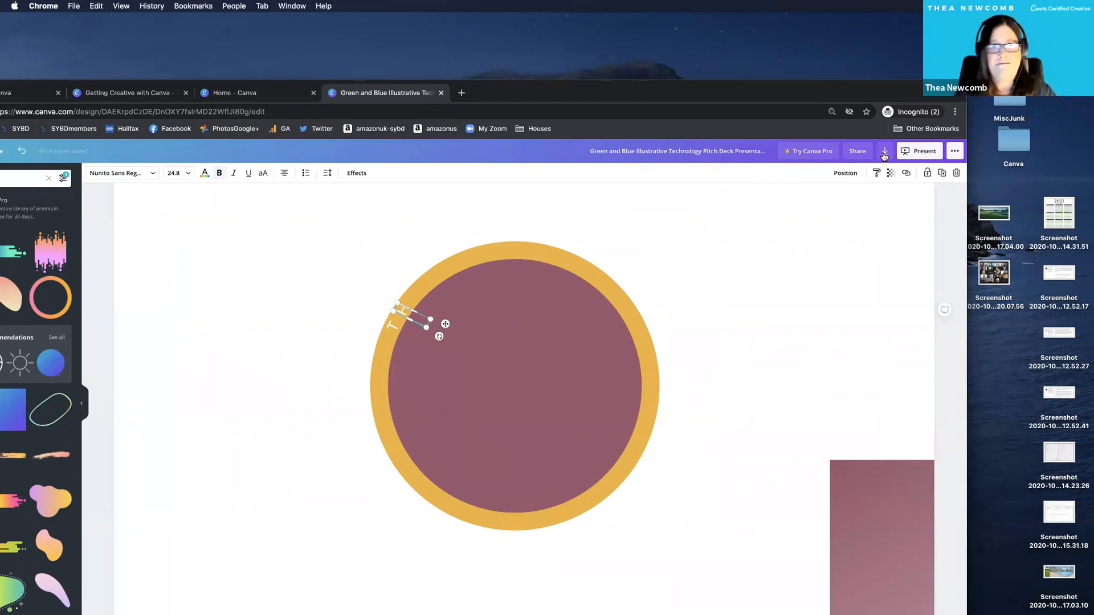
left_click(942, 173)
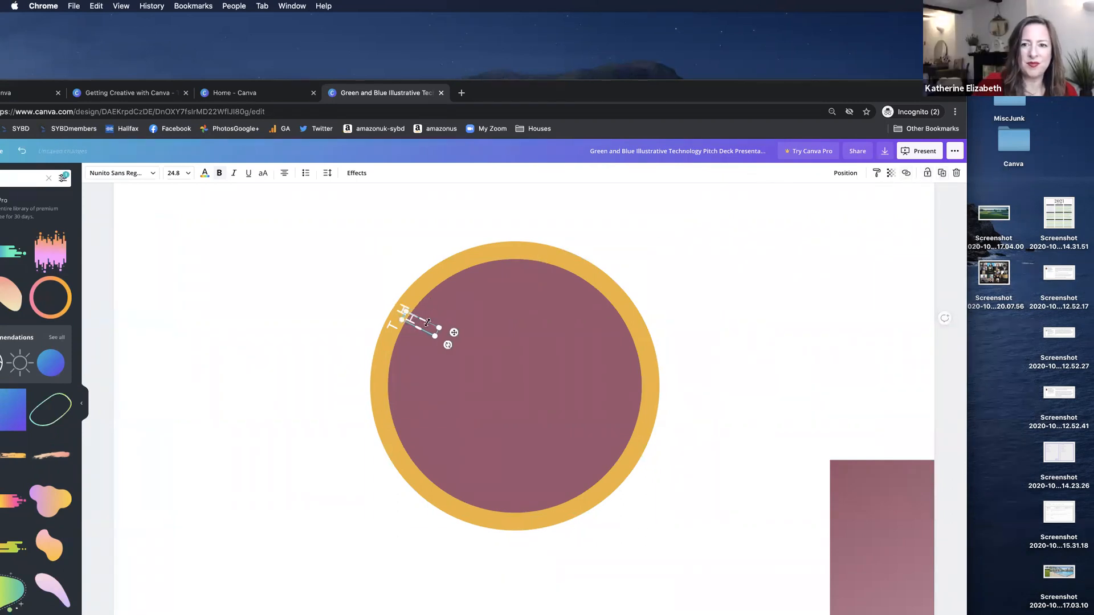
left_click_drag(453, 309, 418, 301)
type("E")
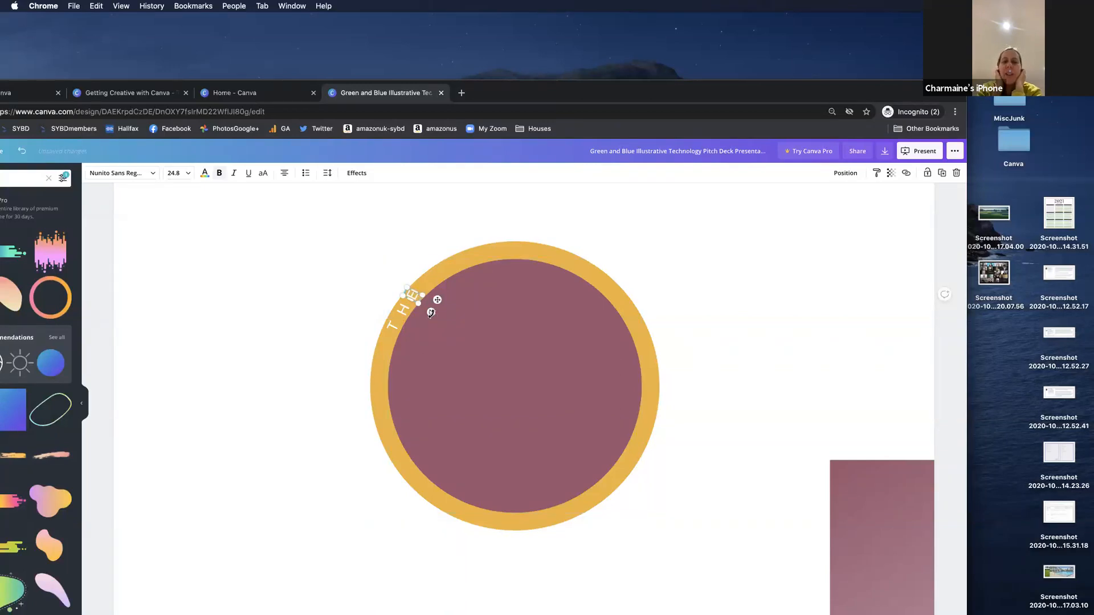
left_click(304, 246)
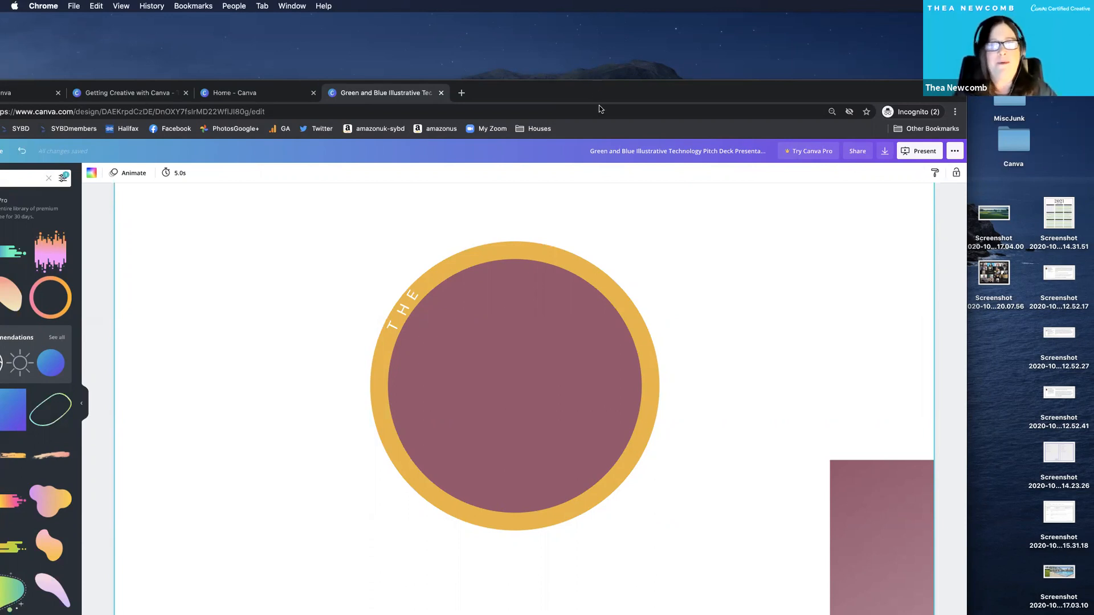
Rename the design as my-cool-ascot-hat.
left_click(643, 151)
type("my-coolasc")
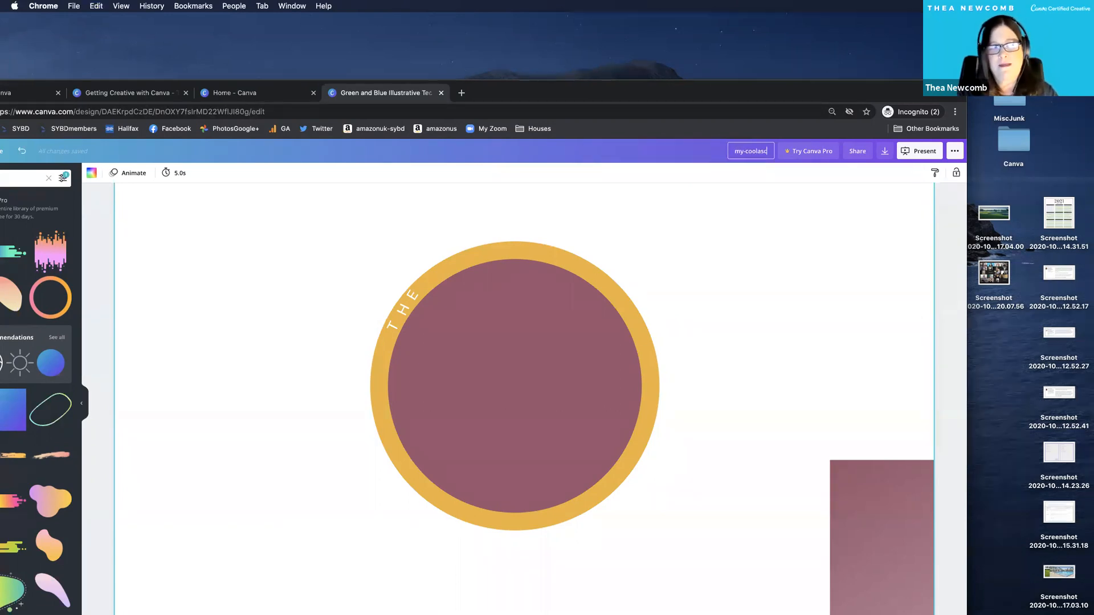
type("ot-hat")
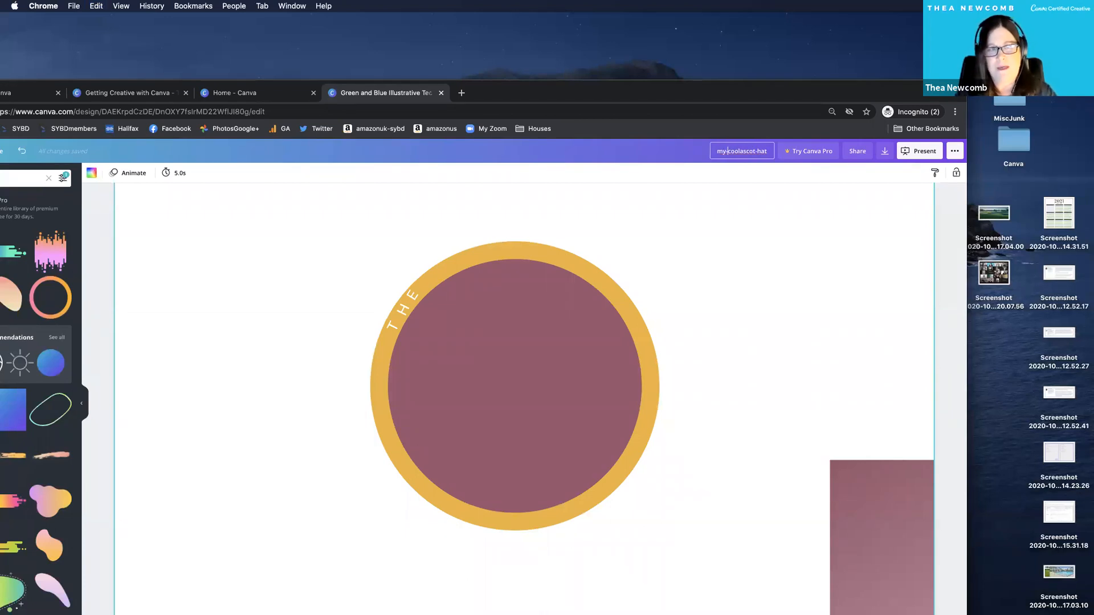
type("-")
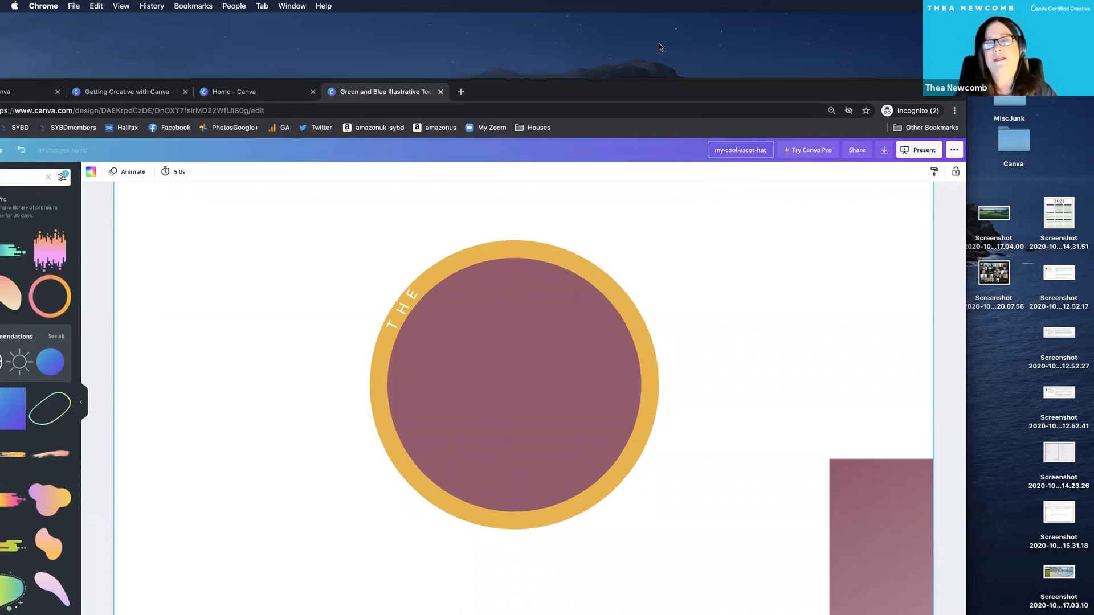
left_click_drag(663, 82, 659, 43)
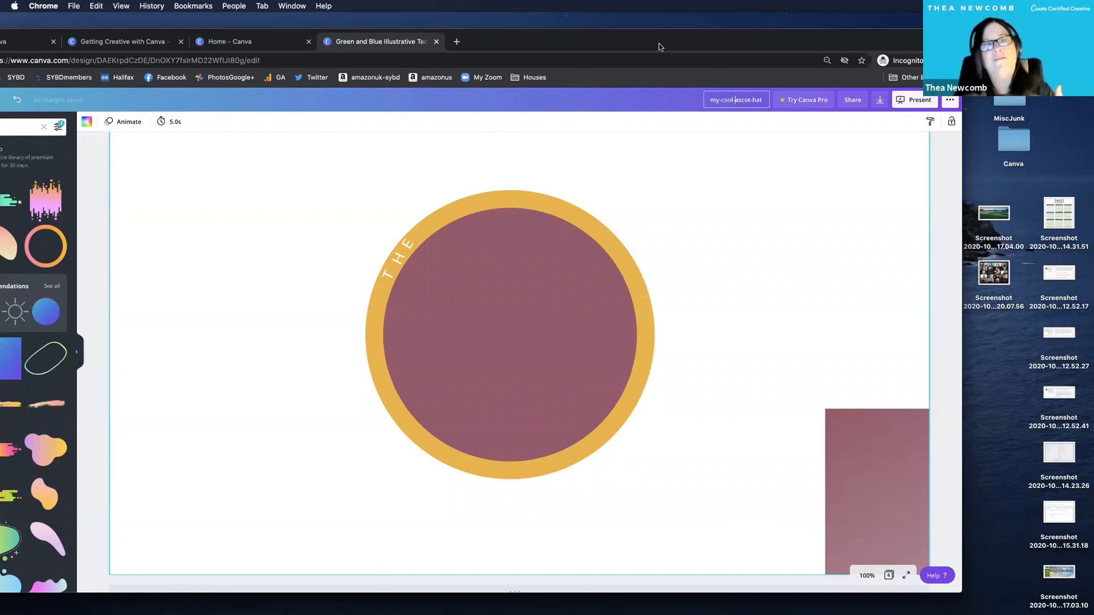
left_click_drag(711, 42, 761, 26)
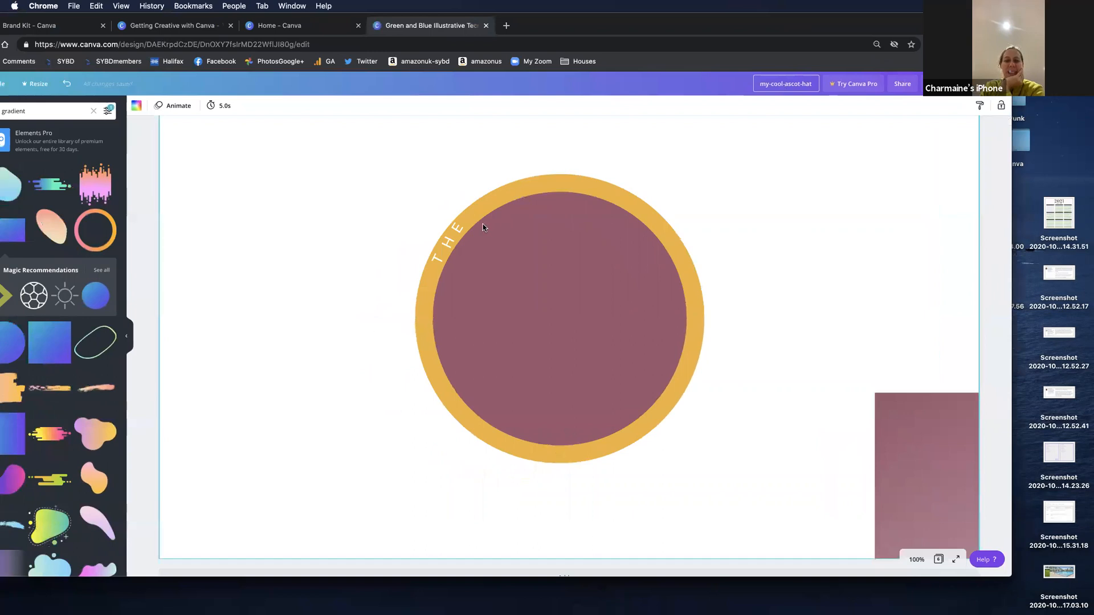
left_click(482, 226)
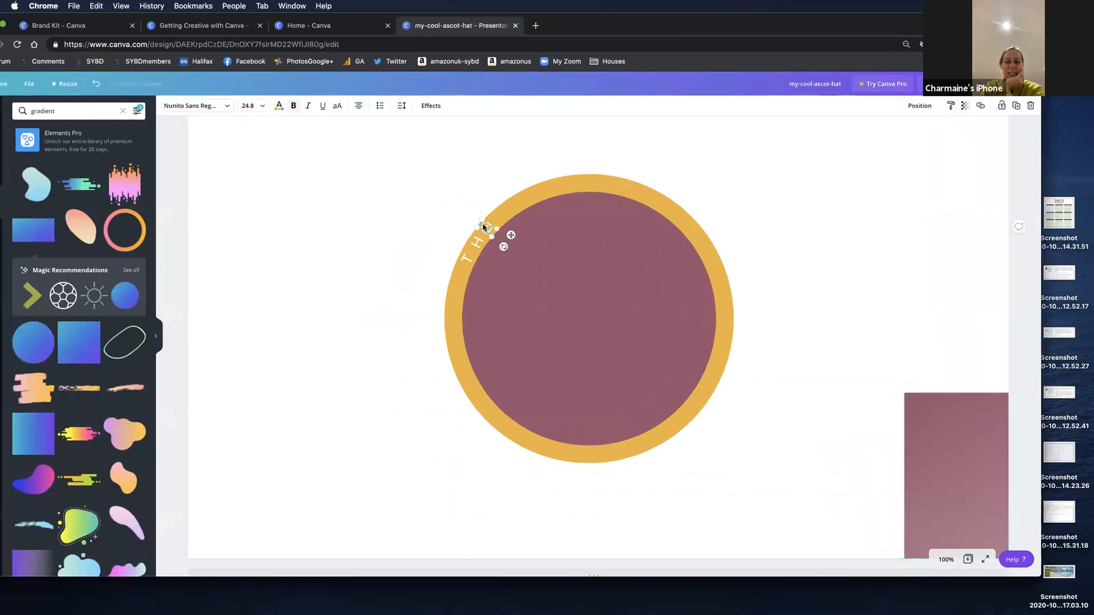
left_click(402, 224)
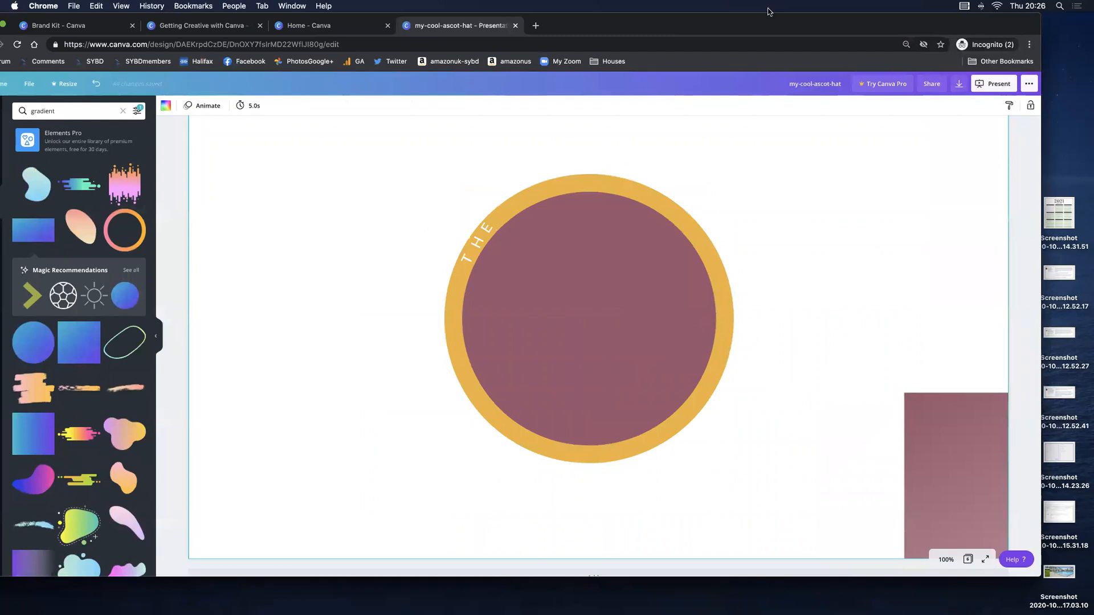
left_click_drag(786, 26, 817, 27)
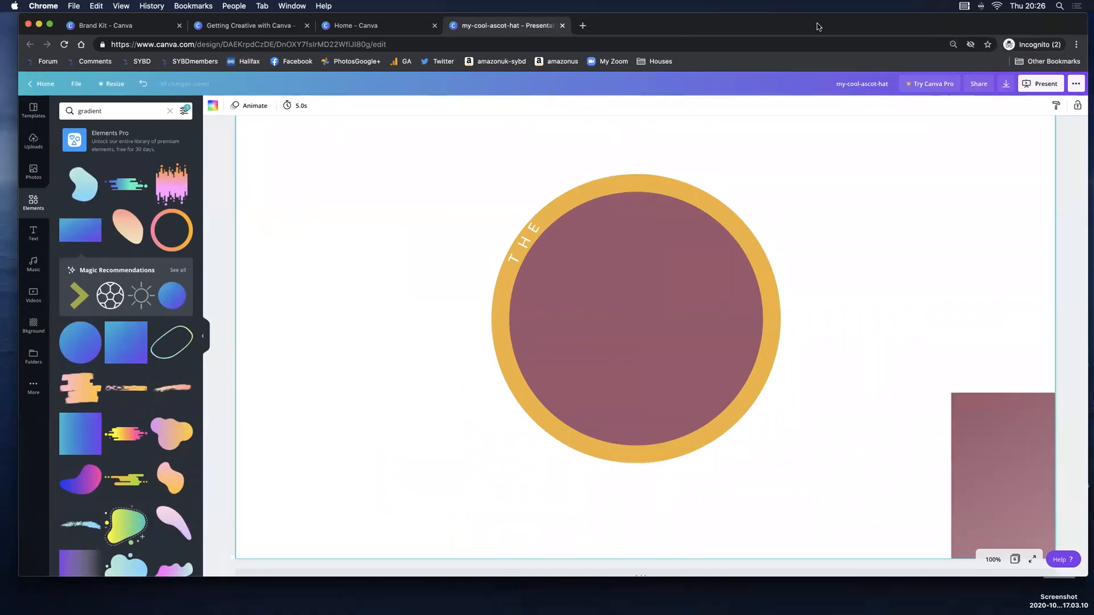
Place the uploaded pink hat photo on page 6 and scale it down beside the ringed circle.
left_click(665, 290)
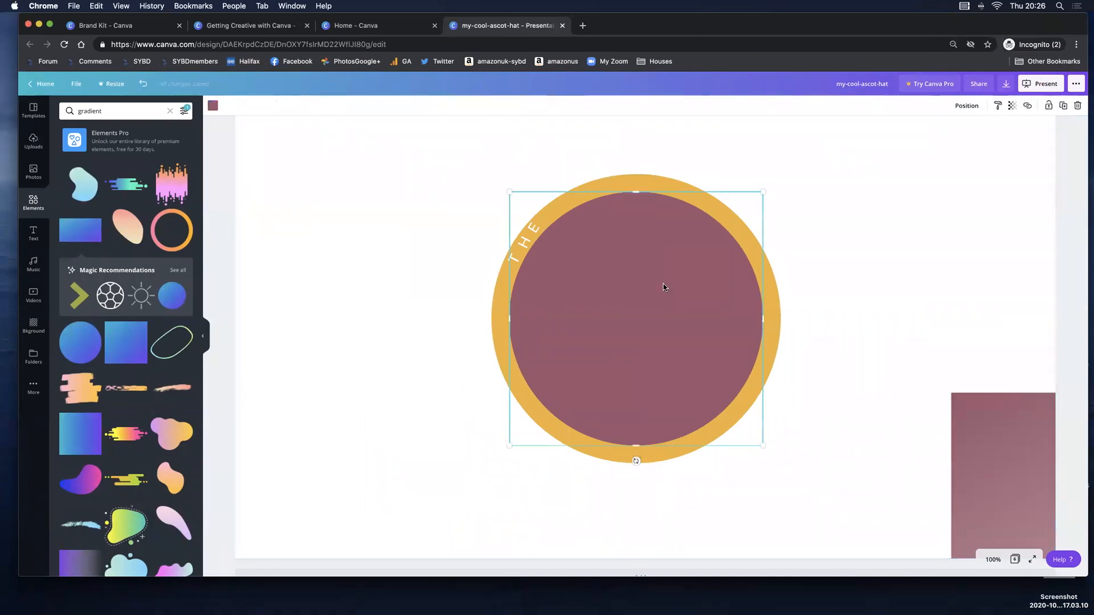
left_click(33, 151)
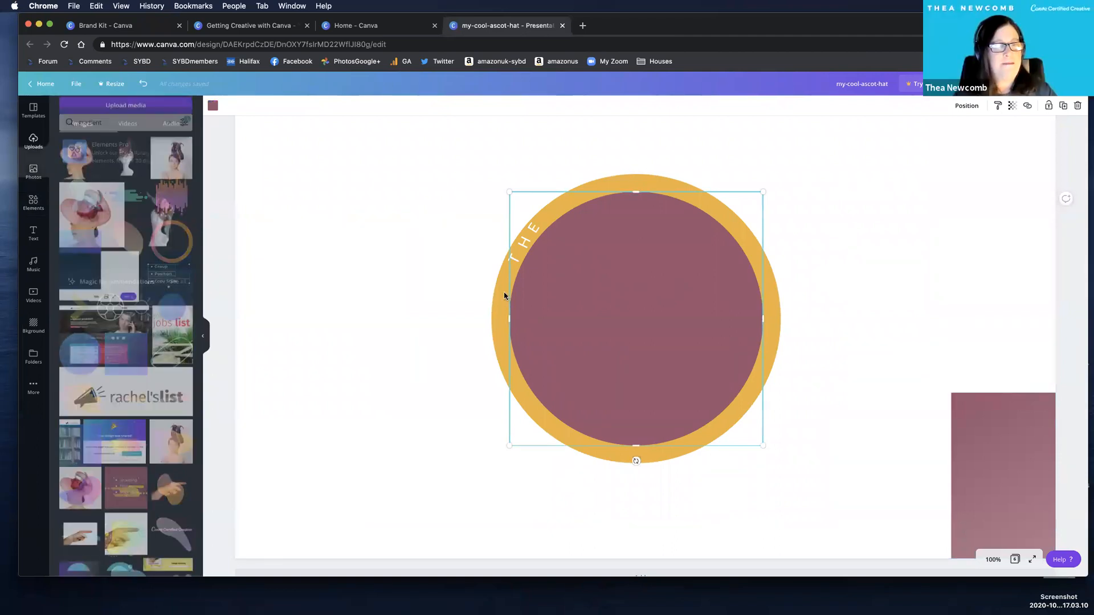
left_click_drag(90, 216, 522, 296)
left_click_drag(402, 273, 251, 277)
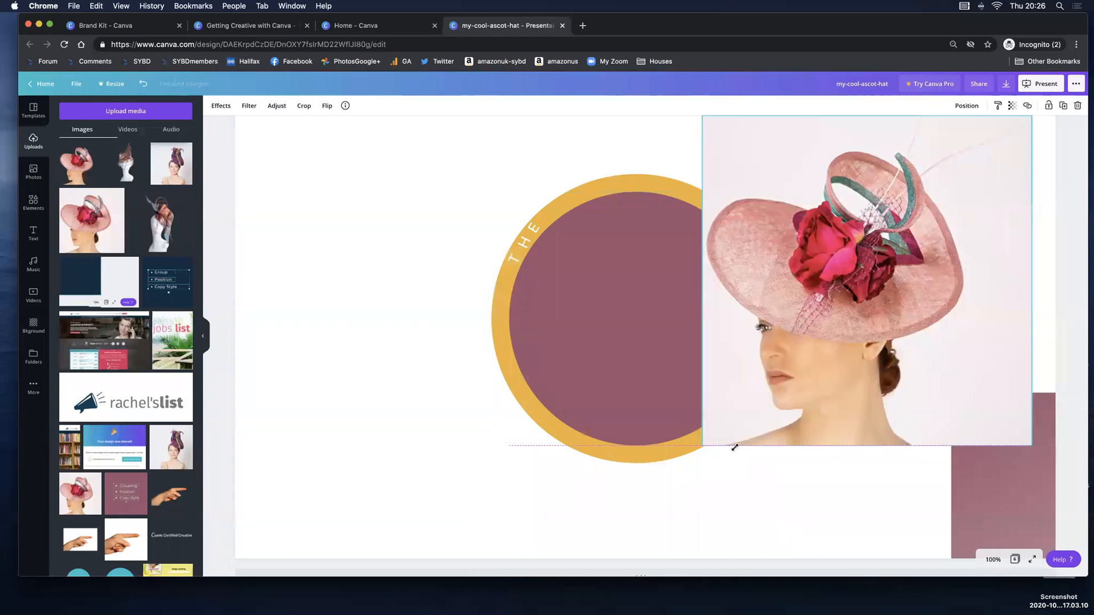
left_click_drag(735, 448, 800, 411)
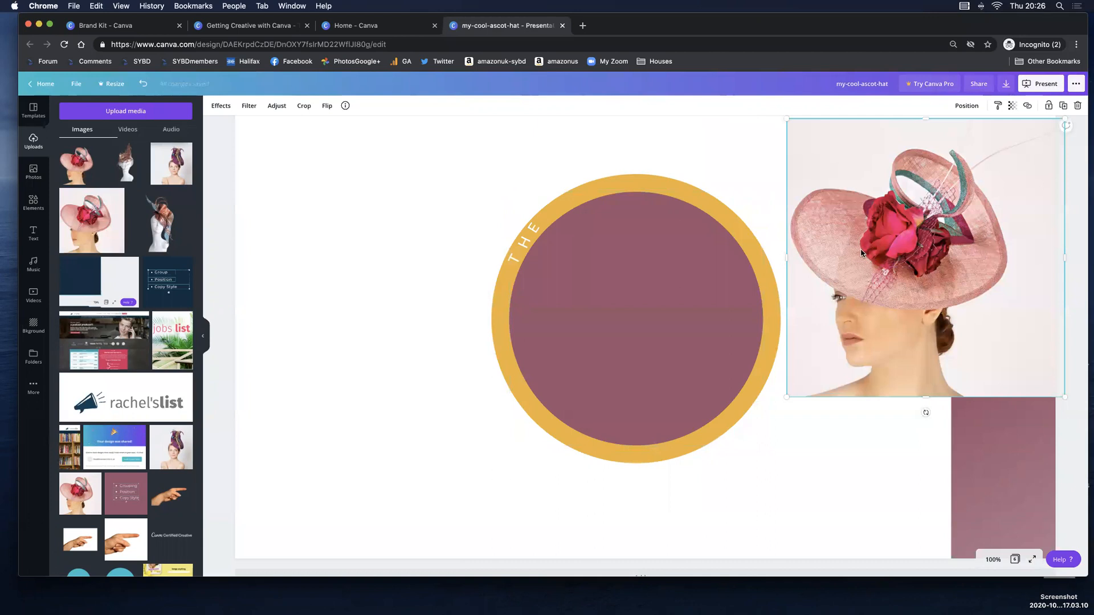
Align the hat photo with page 6's upper-right corner and delete it.
scroll(862, 253, "down", 1)
scroll(861, 253, "up", 3)
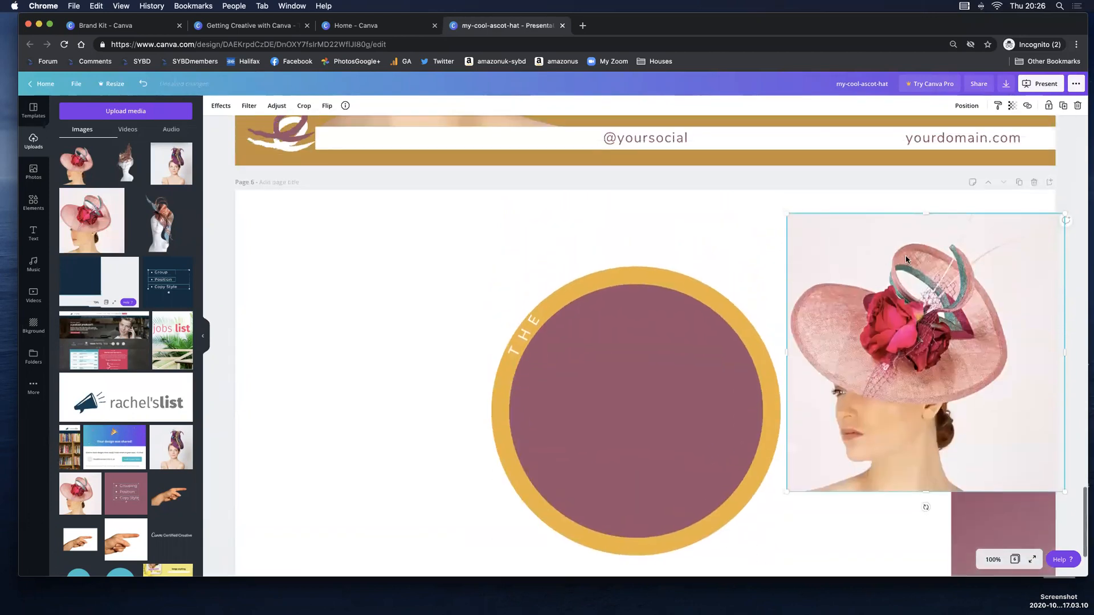
left_click_drag(897, 233, 887, 210)
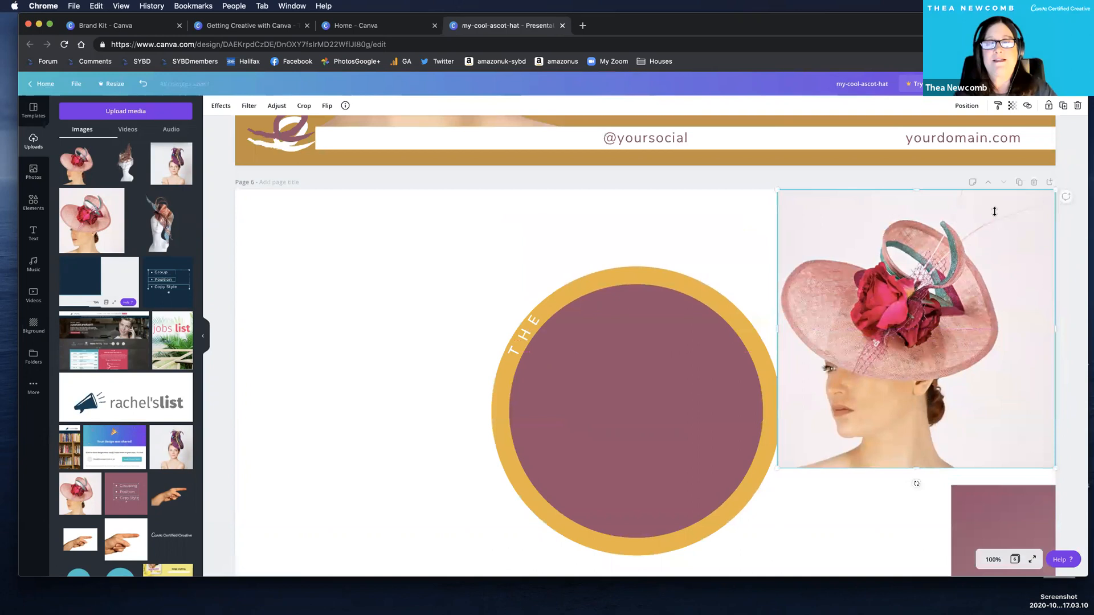
left_click(1078, 106)
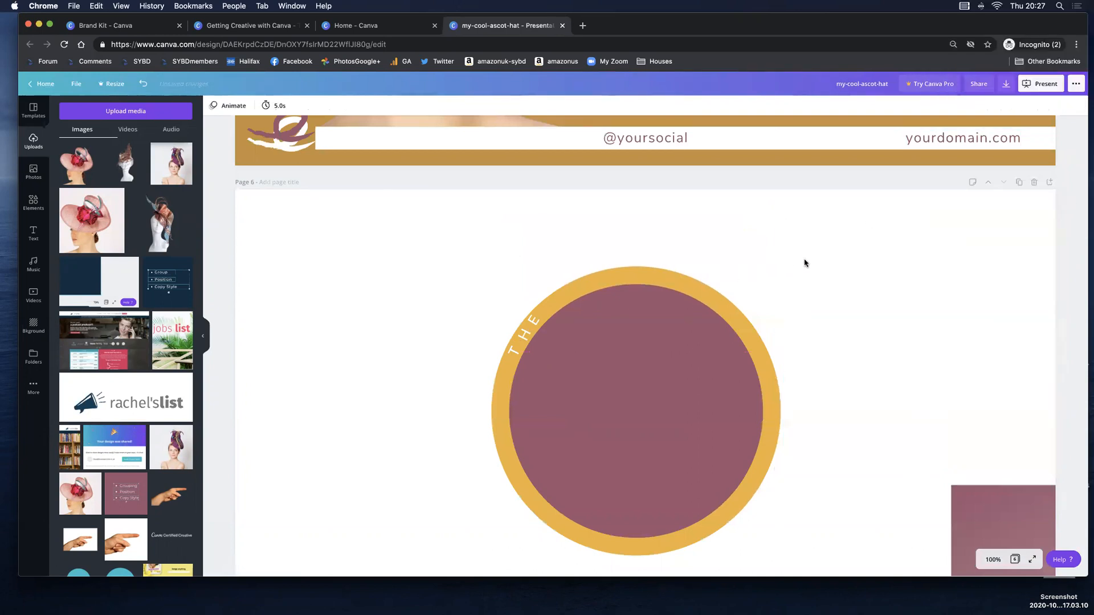
Select both circles and the letters "THE" together and move them to the right side of page 6.
left_click(373, 273)
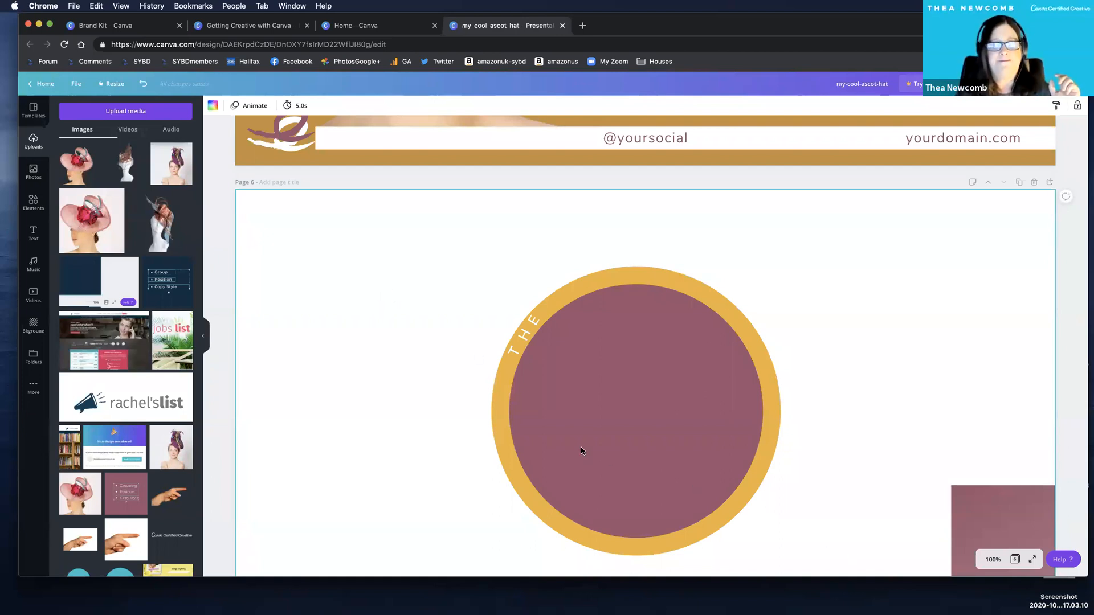
left_click_drag(391, 293, 846, 547)
left_click_drag(580, 448, 772, 406)
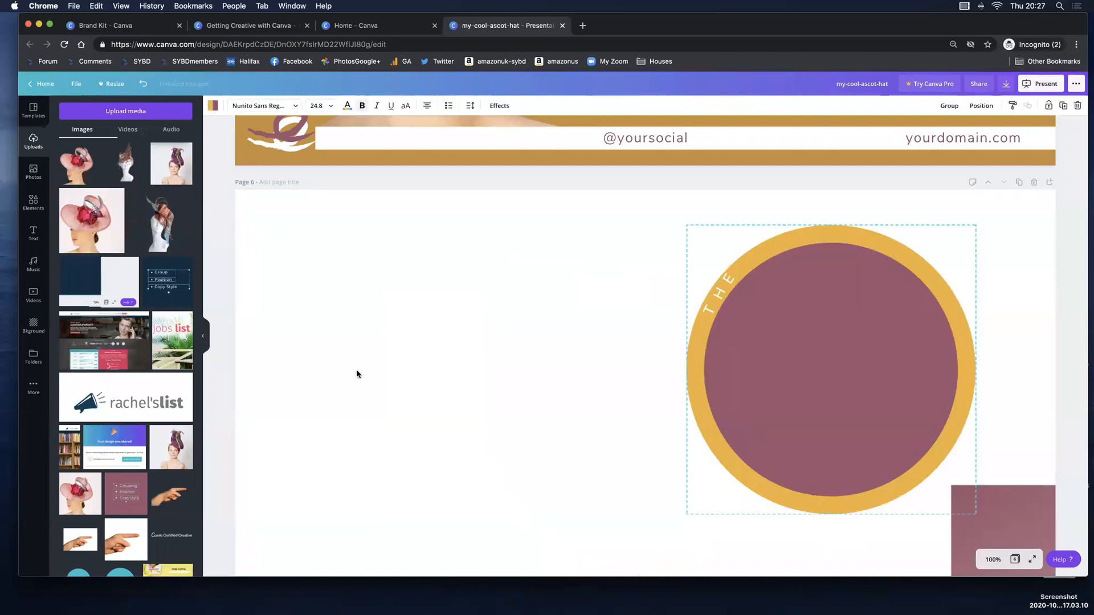
Recolour each of the letters "THE" on page 6's outer ring black.
left_click(349, 379)
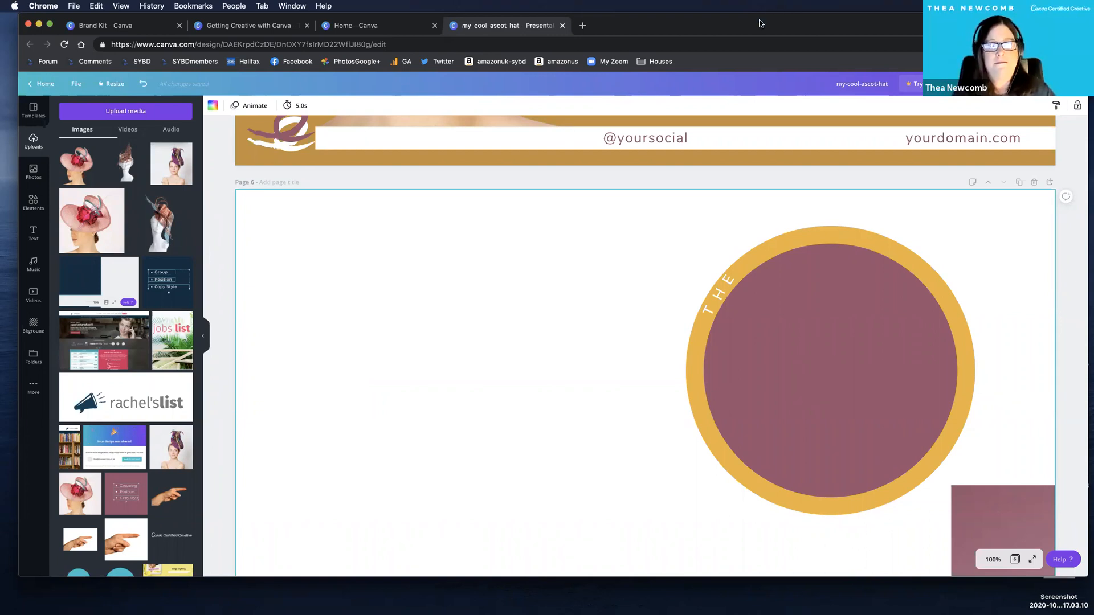
left_click(729, 280)
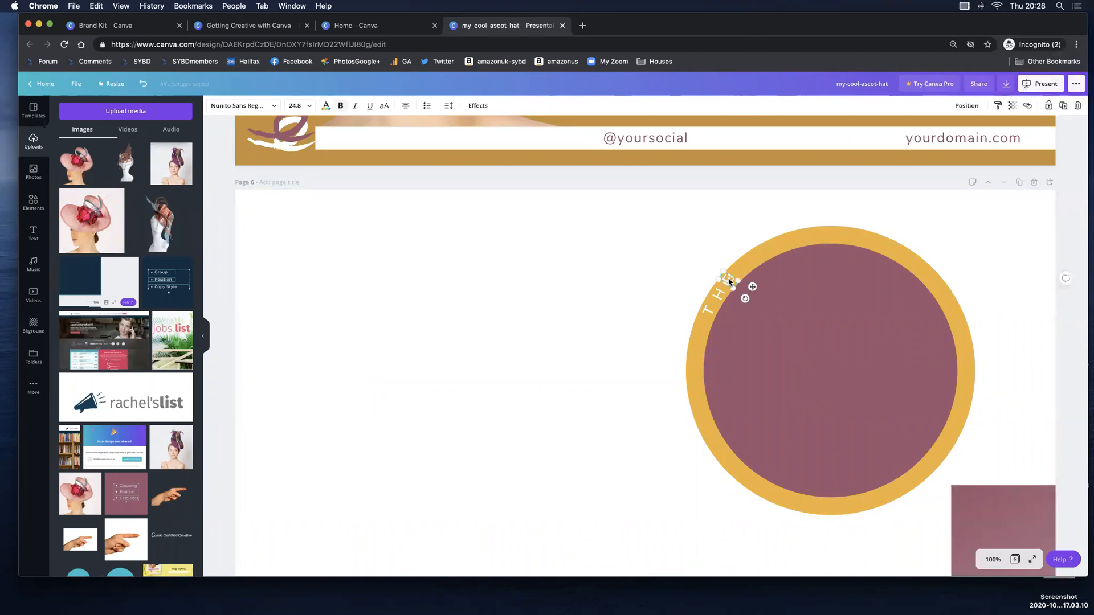
left_click(325, 106)
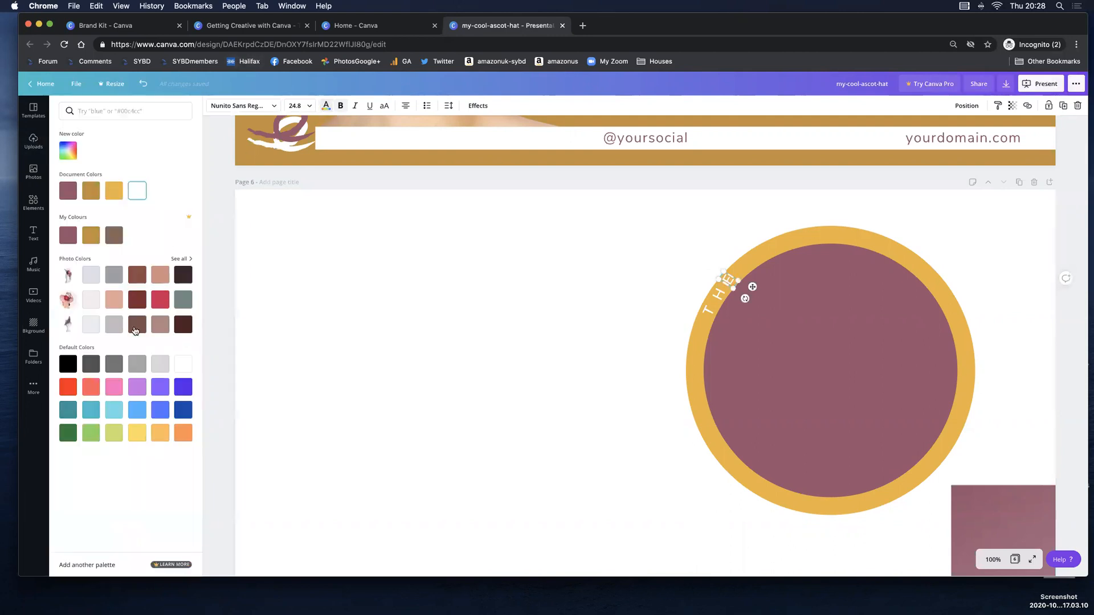
left_click(68, 364)
left_click(720, 295)
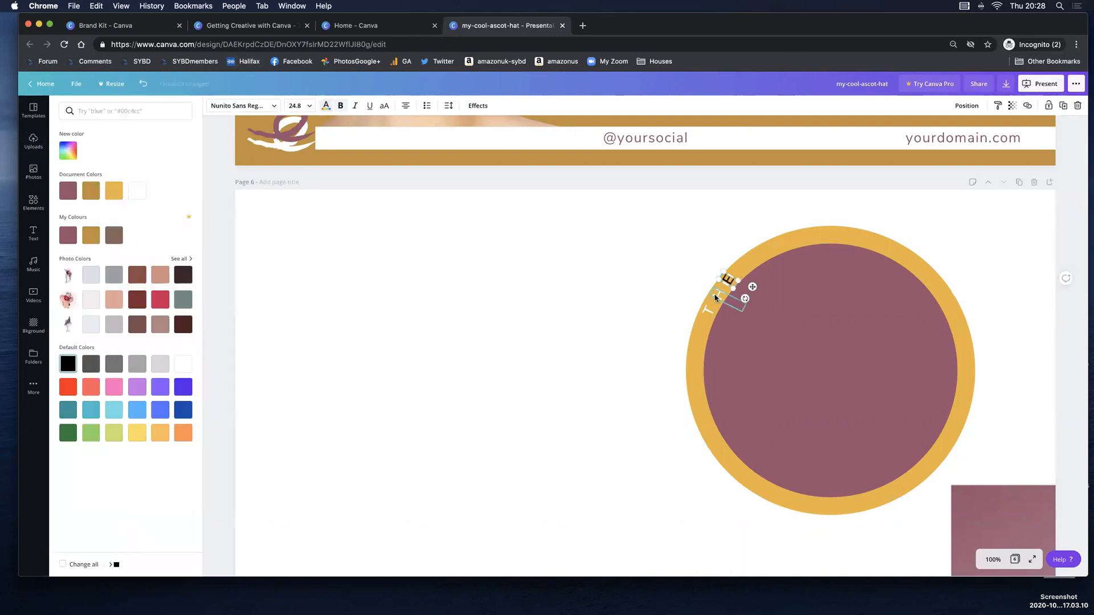
left_click(69, 364)
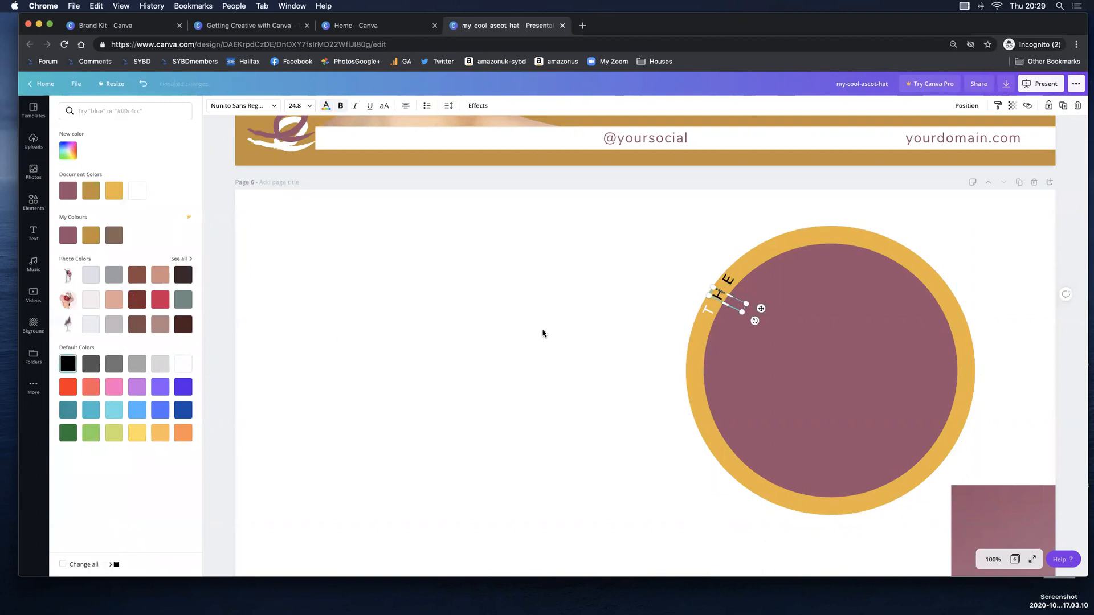
left_click(706, 313)
left_click(69, 365)
left_click(410, 363)
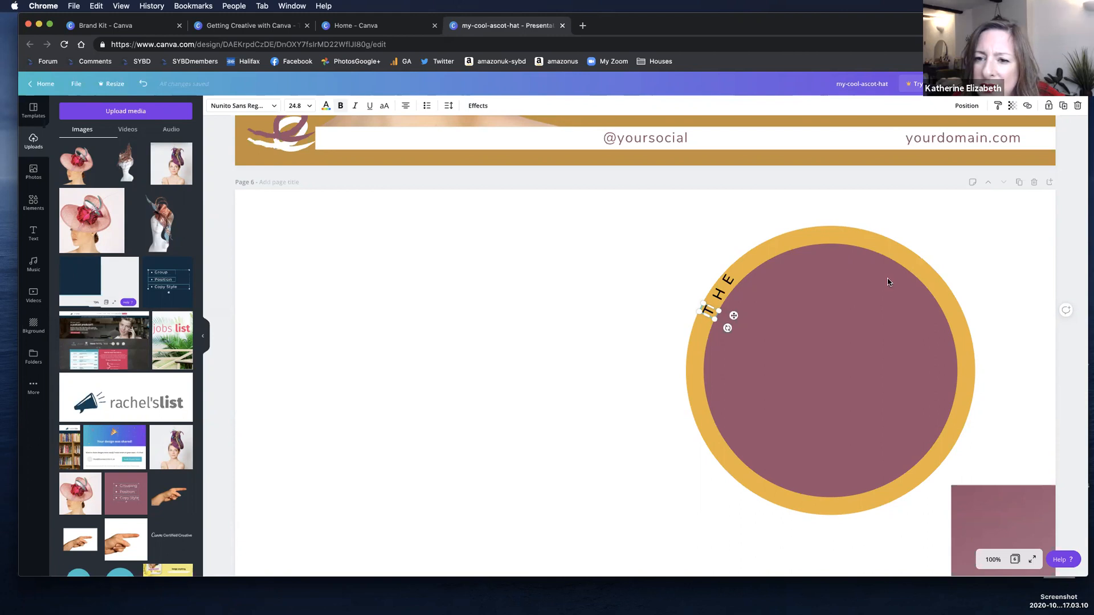
left_click(729, 281)
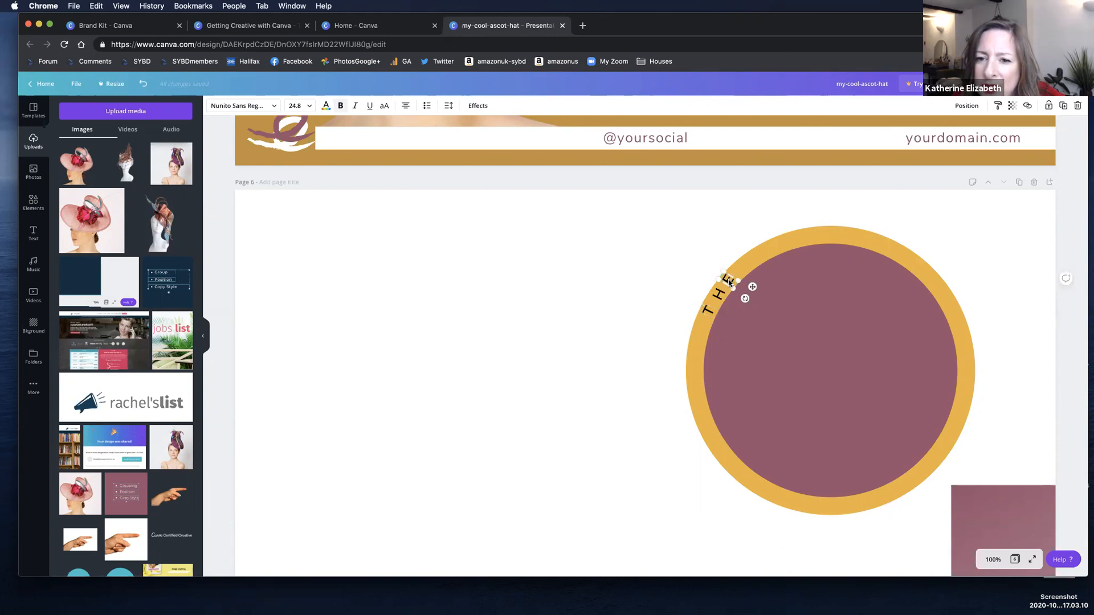
left_click(413, 248)
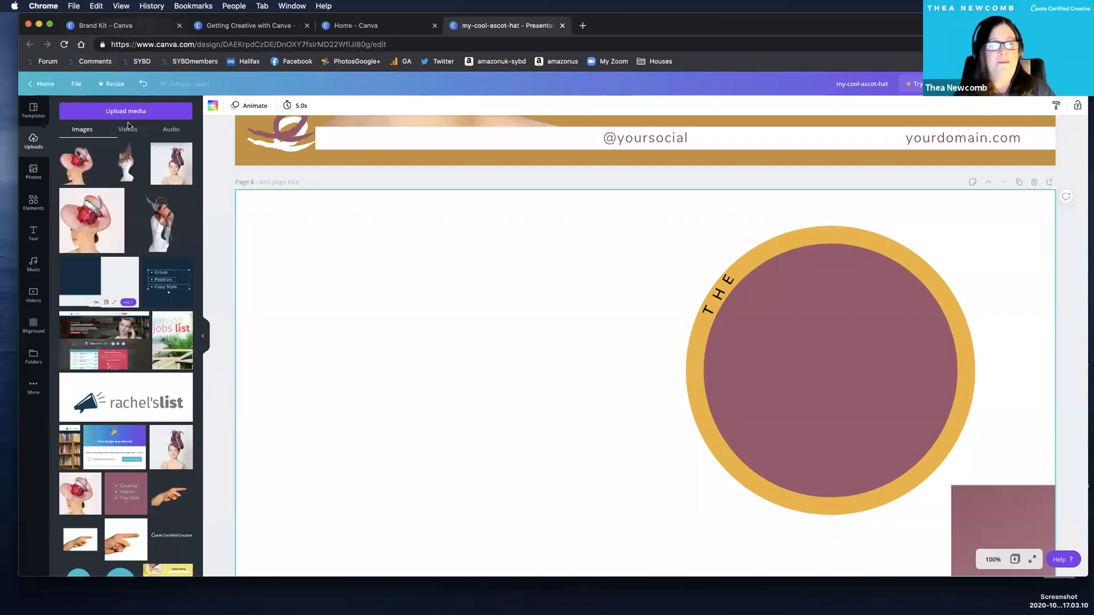
Review the Brand Kit colours and compare them with the My Colours palette offered for the inner circle and page 6.
left_click(118, 30)
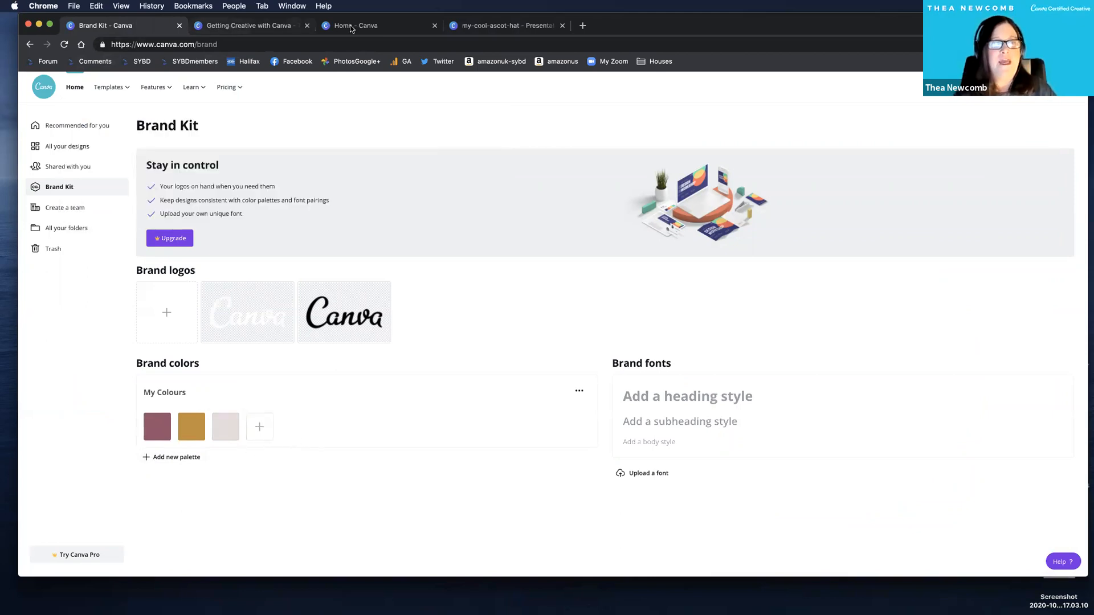
key("ctrl+Tab")
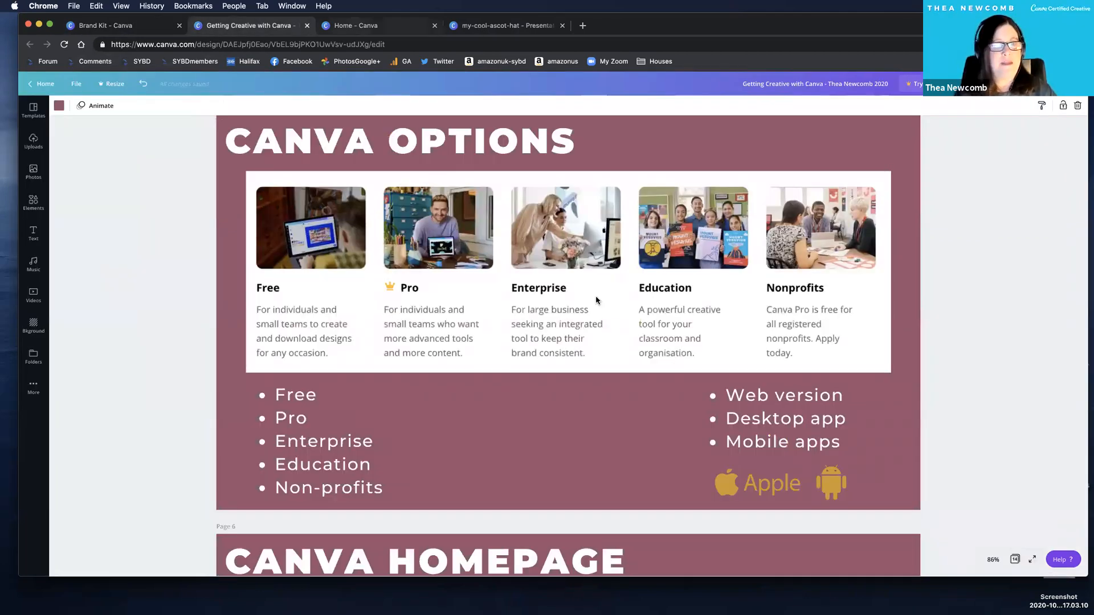
key("ctrl+Tab")
key("ctrl+Tab")
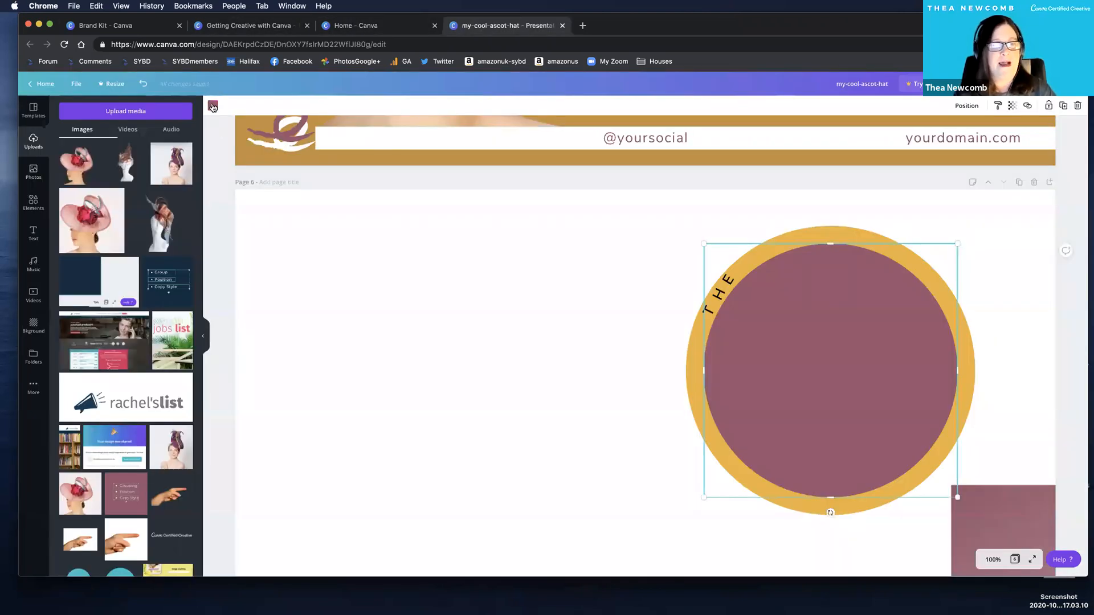
left_click(212, 106)
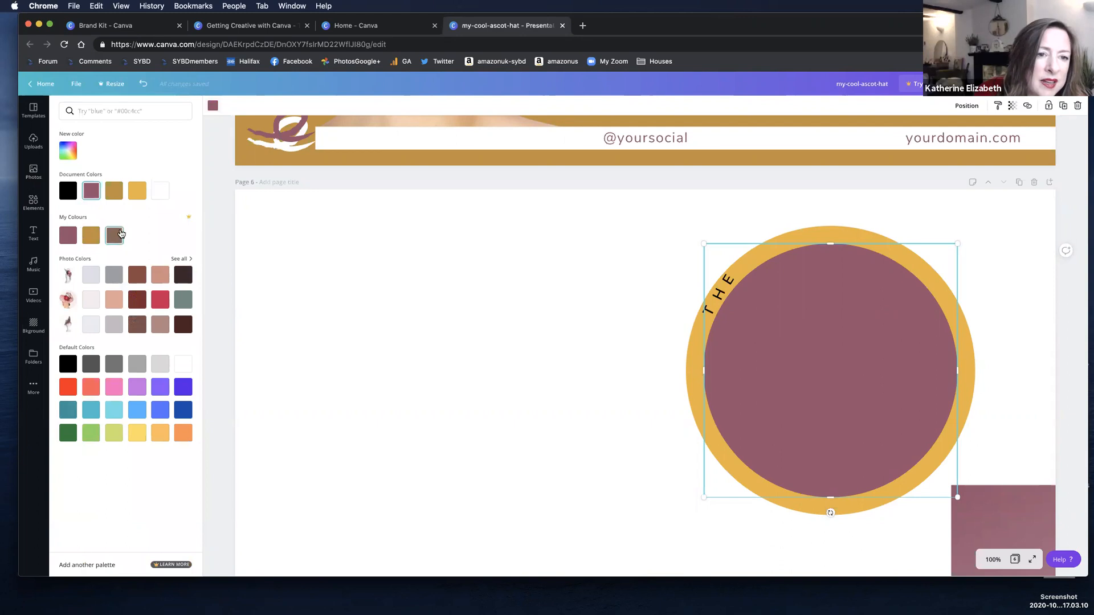
left_click(481, 227)
left_click(352, 257)
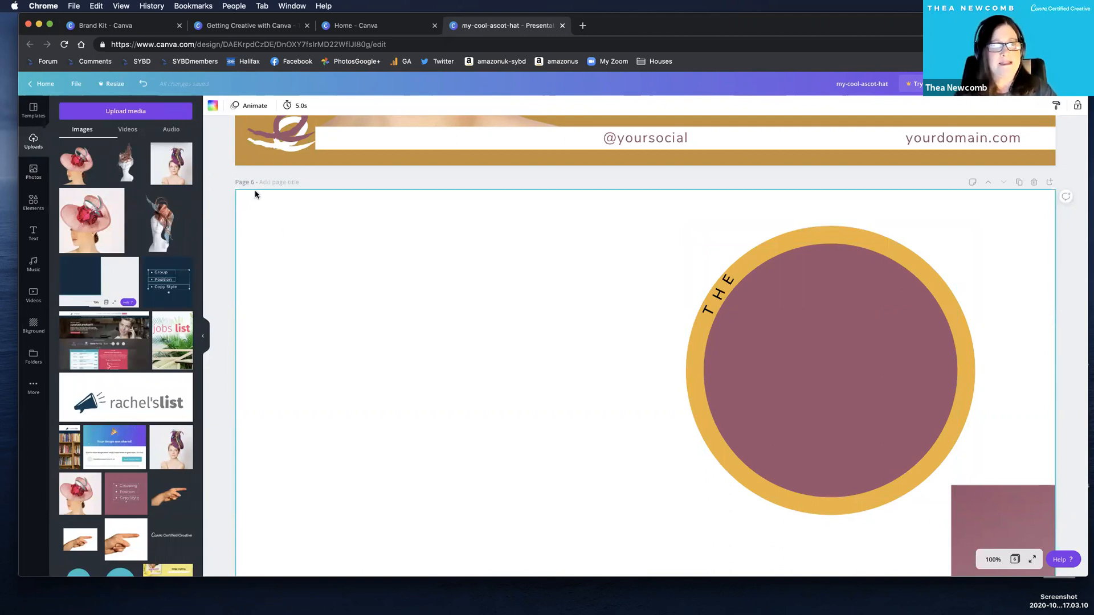
left_click(213, 105)
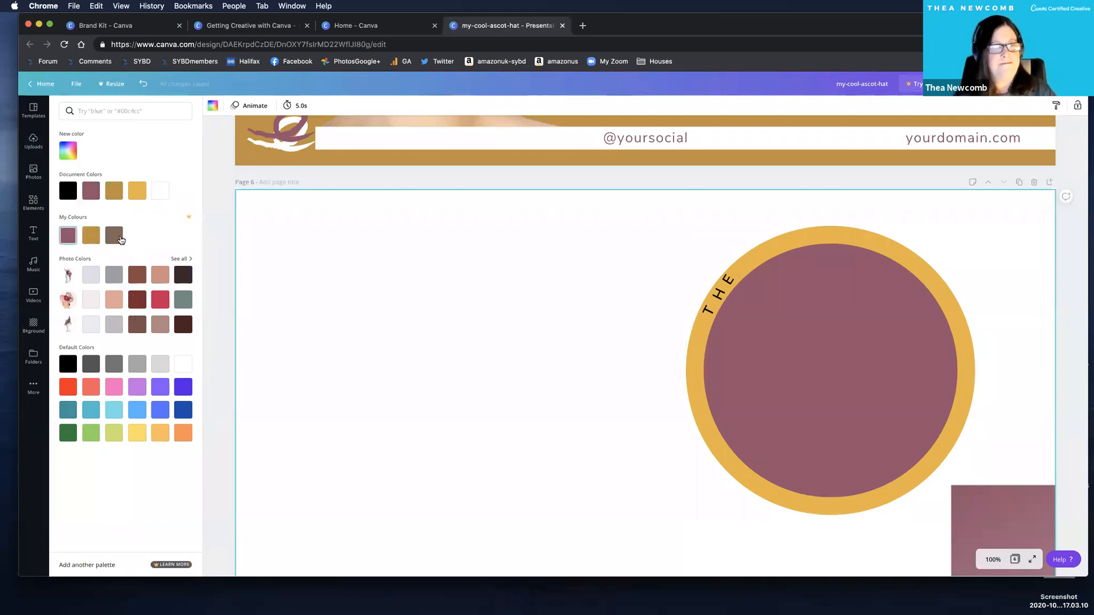
left_click(832, 320)
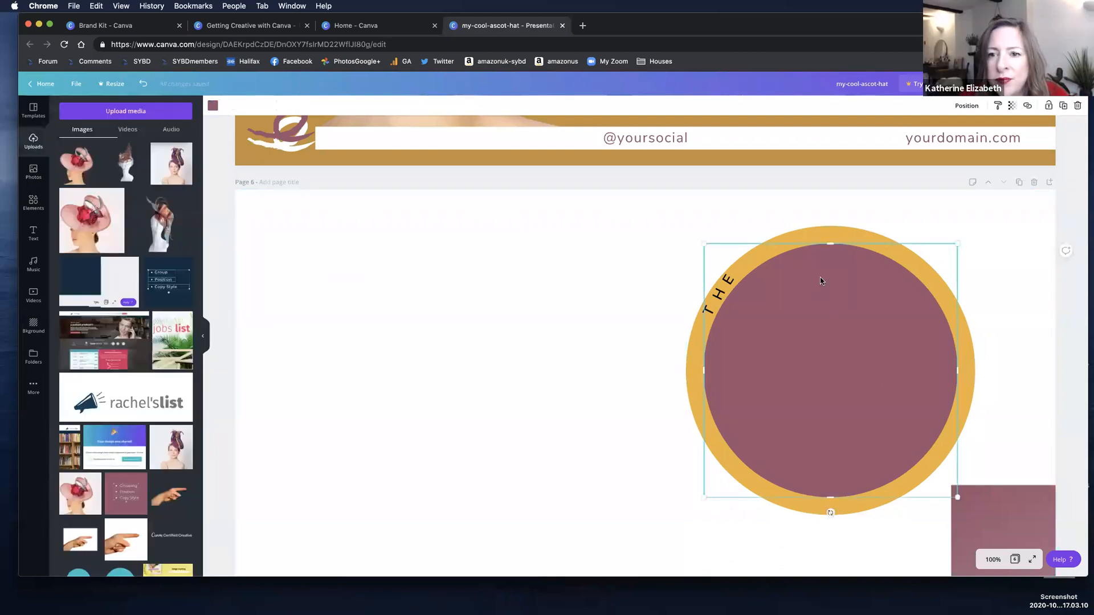
Recolour page 6's outer circle with the brown swatch from My Colours.
left_click(834, 231)
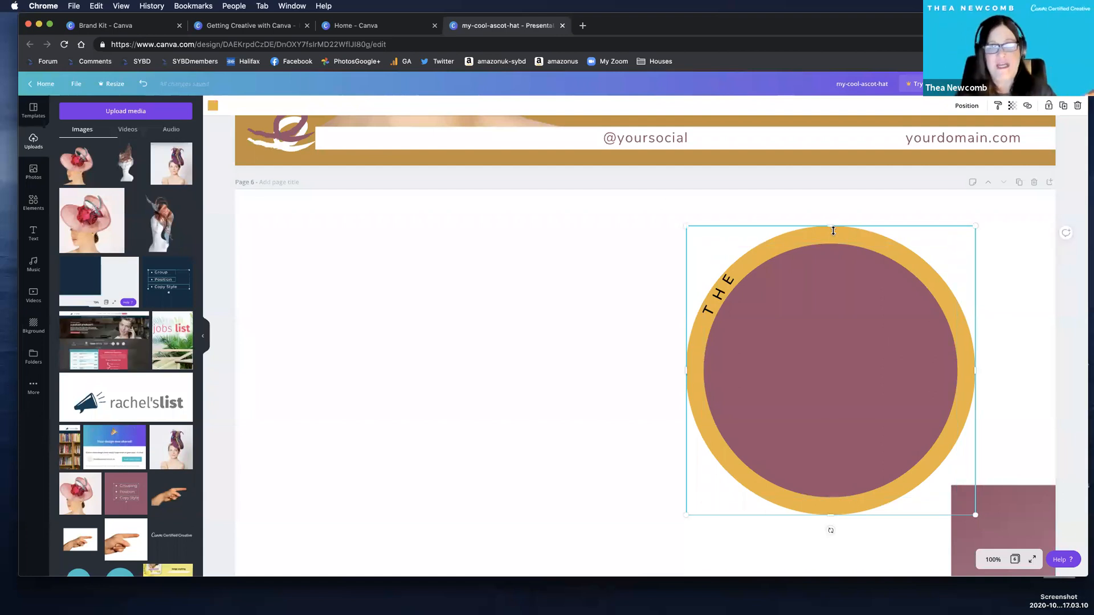
left_click(213, 106)
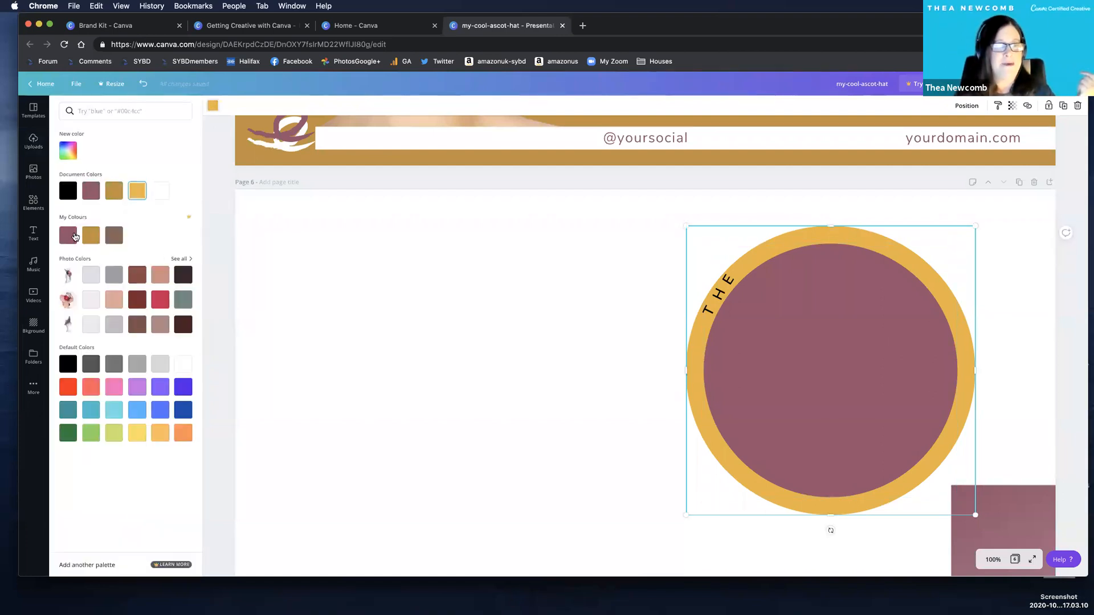
left_click(114, 235)
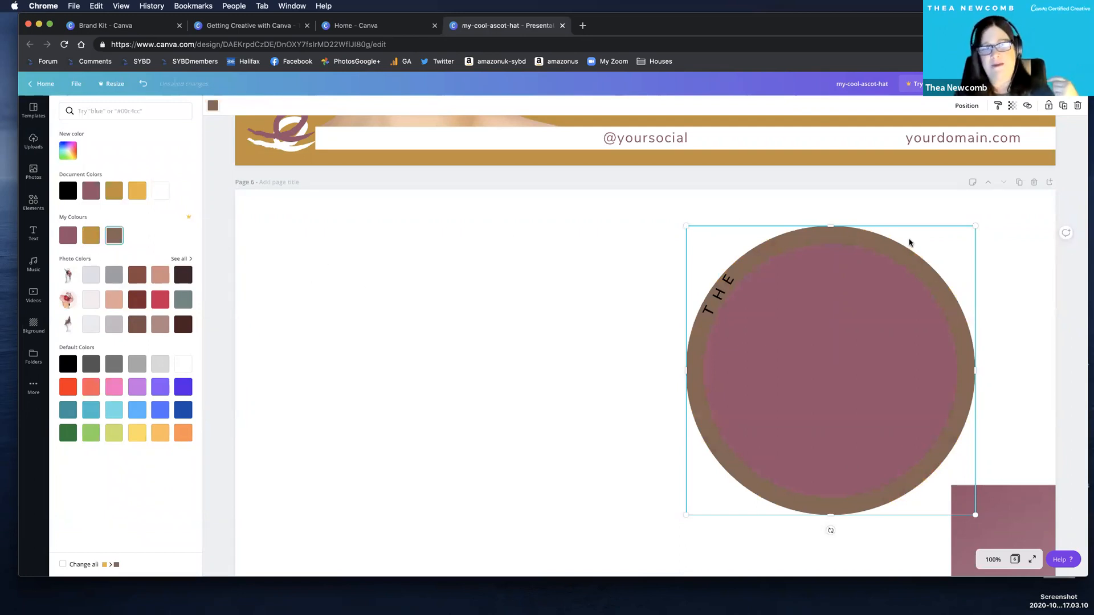
key("Escape")
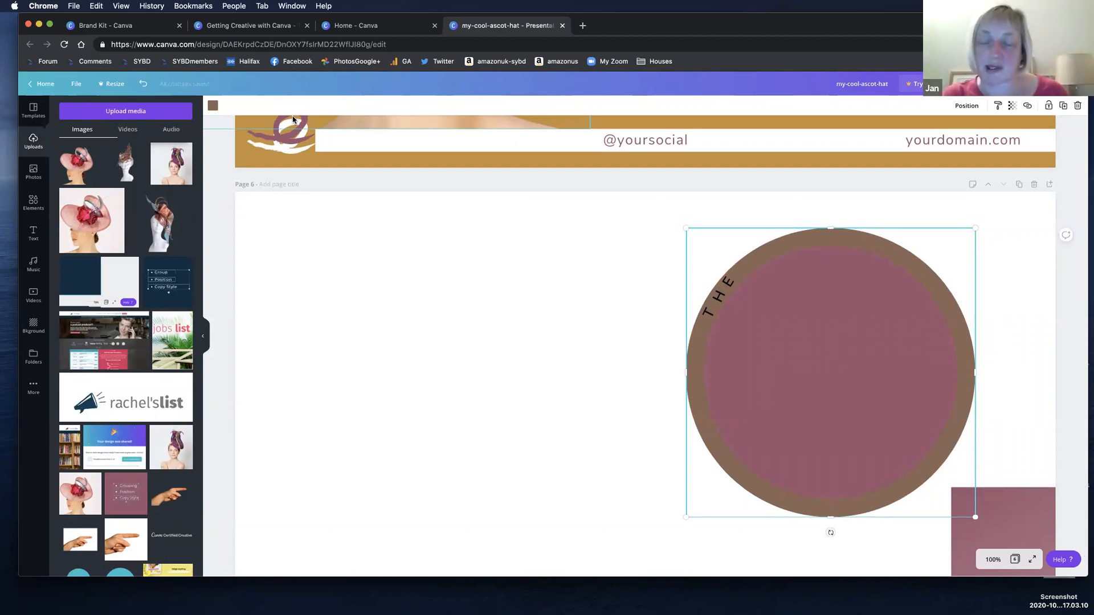
Search the photo library for "lady in hat" and filter the results to red, free images.
left_click(279, 284)
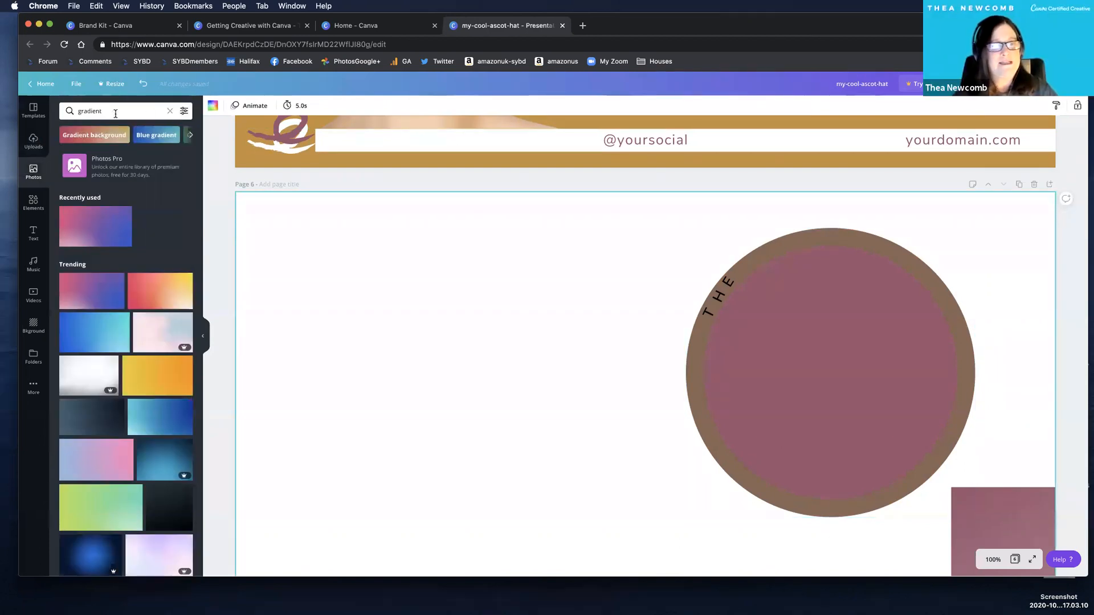
left_click(183, 111)
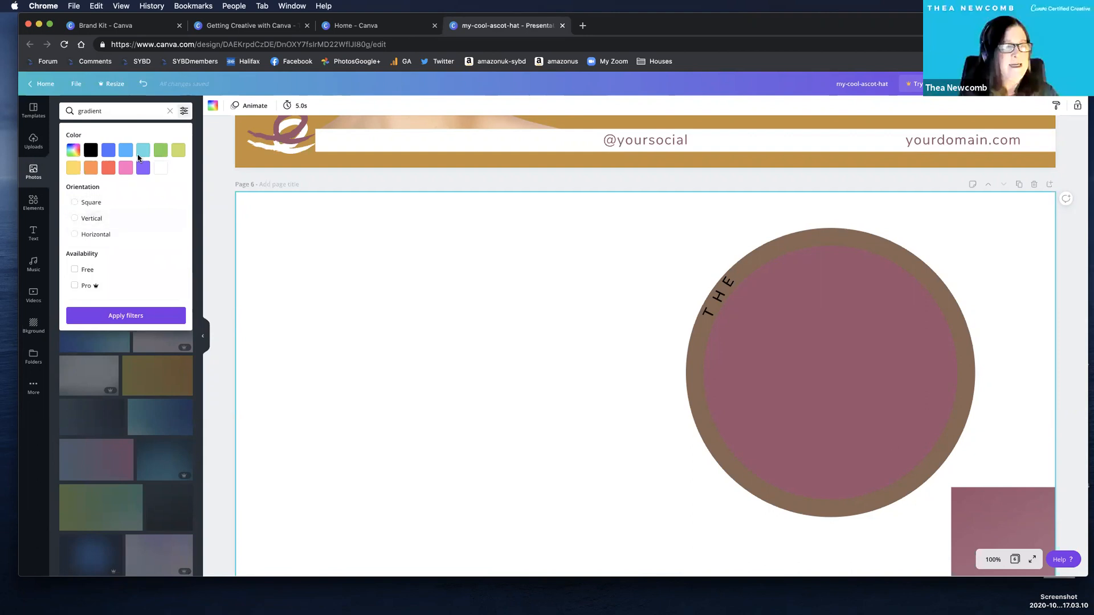
left_click(160, 114)
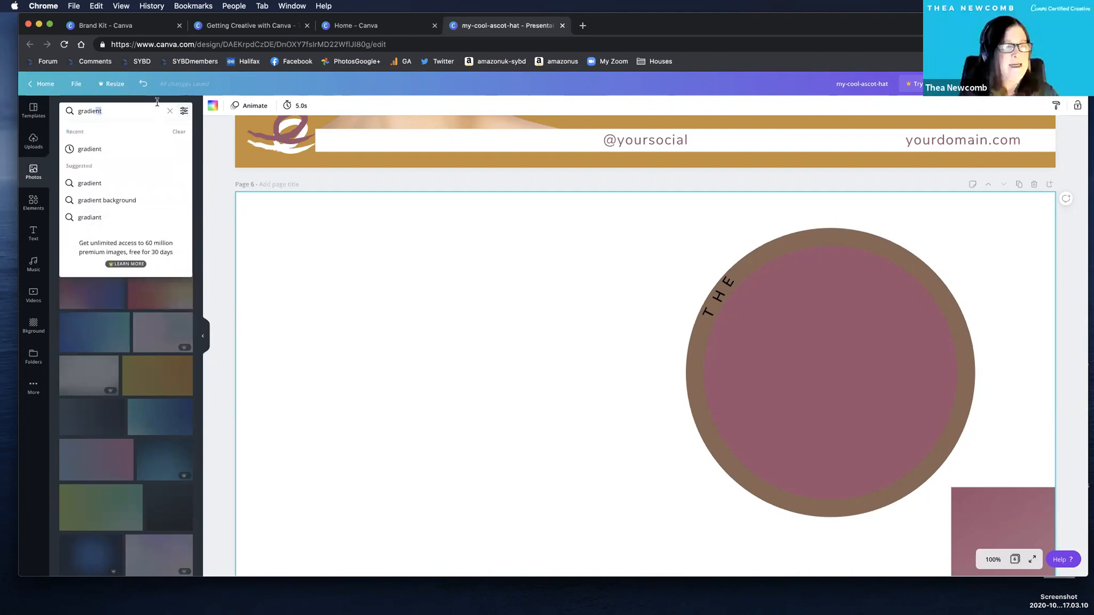
left_click_drag(157, 102, 78, 111)
type("lady in hat")
key("Return")
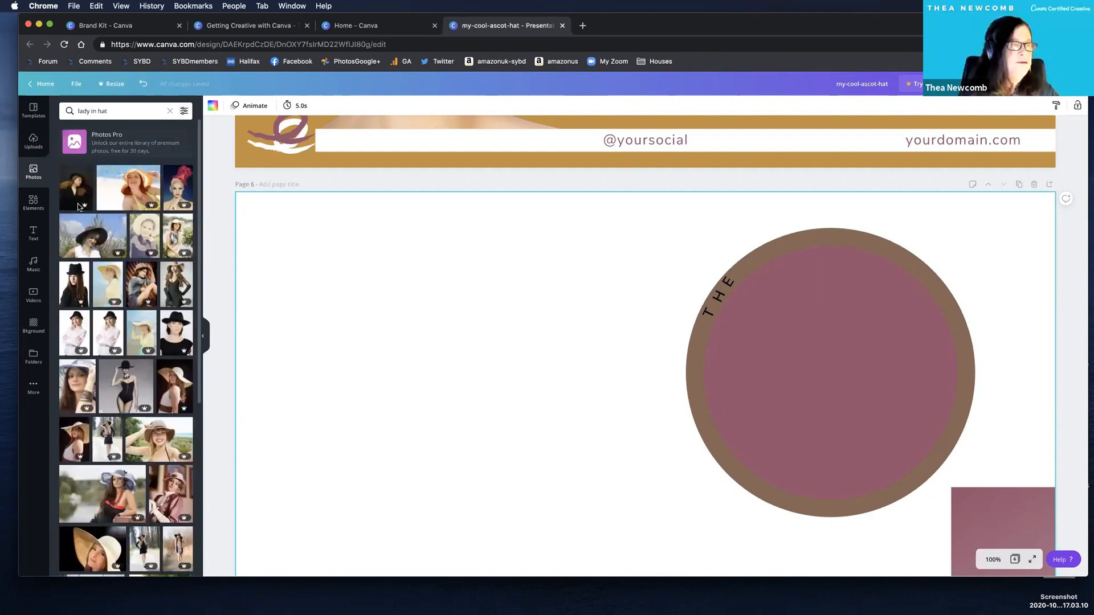
left_click(183, 111)
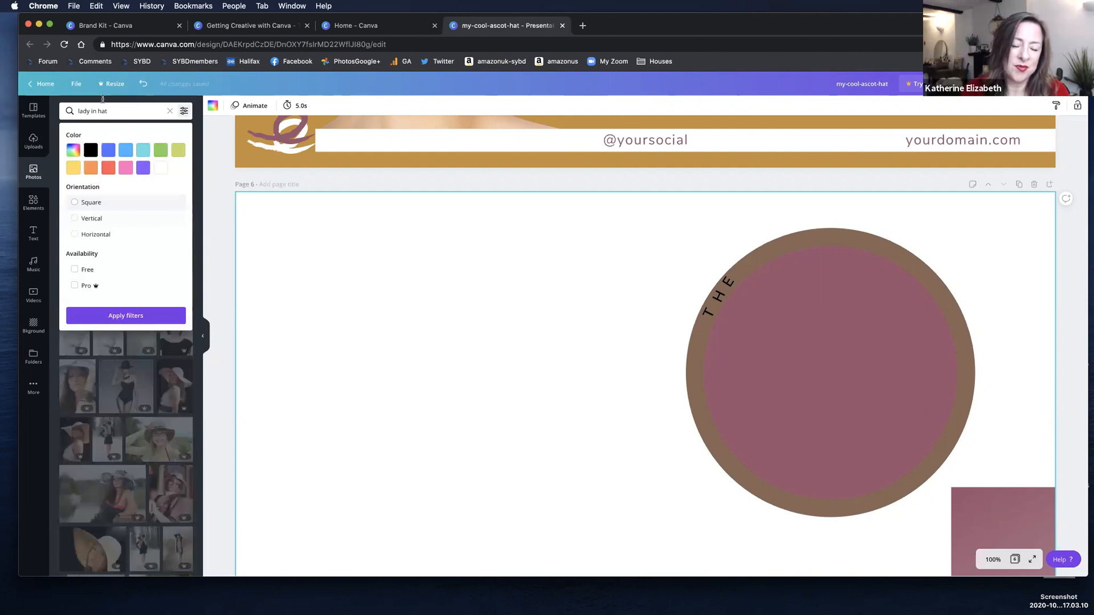
left_click(89, 153)
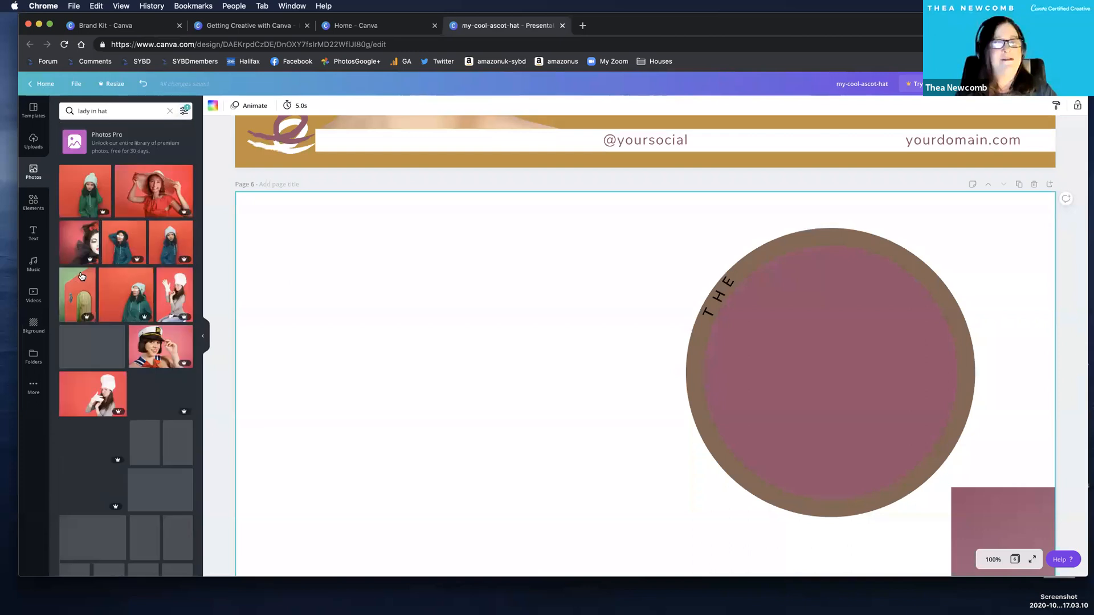
Place the photo of the person seated on a black sofa on page 6 and delete it.
left_click(112, 287)
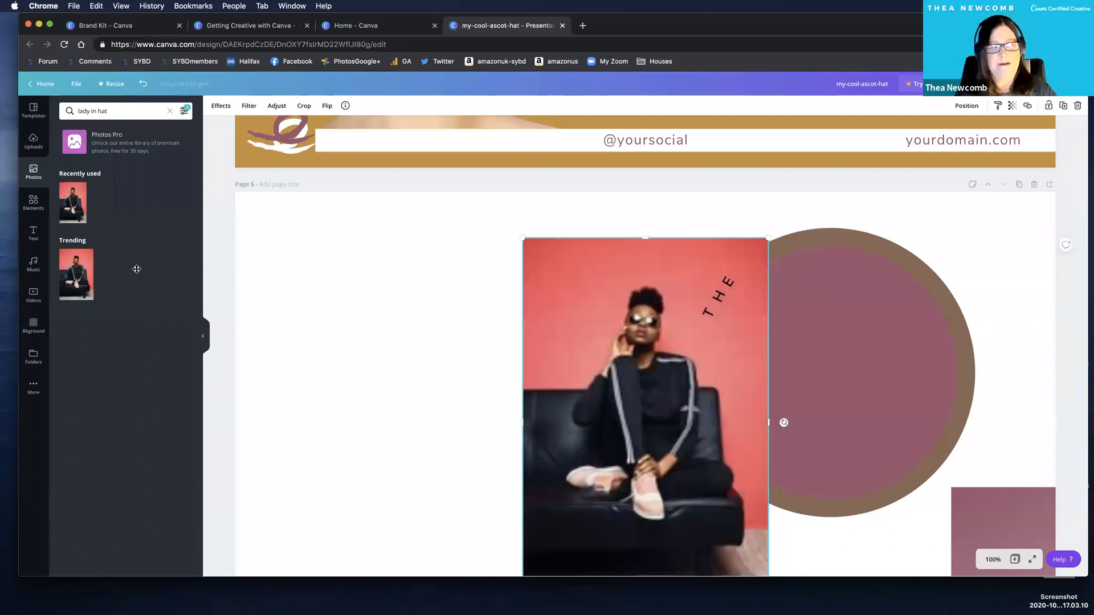
key("Delete")
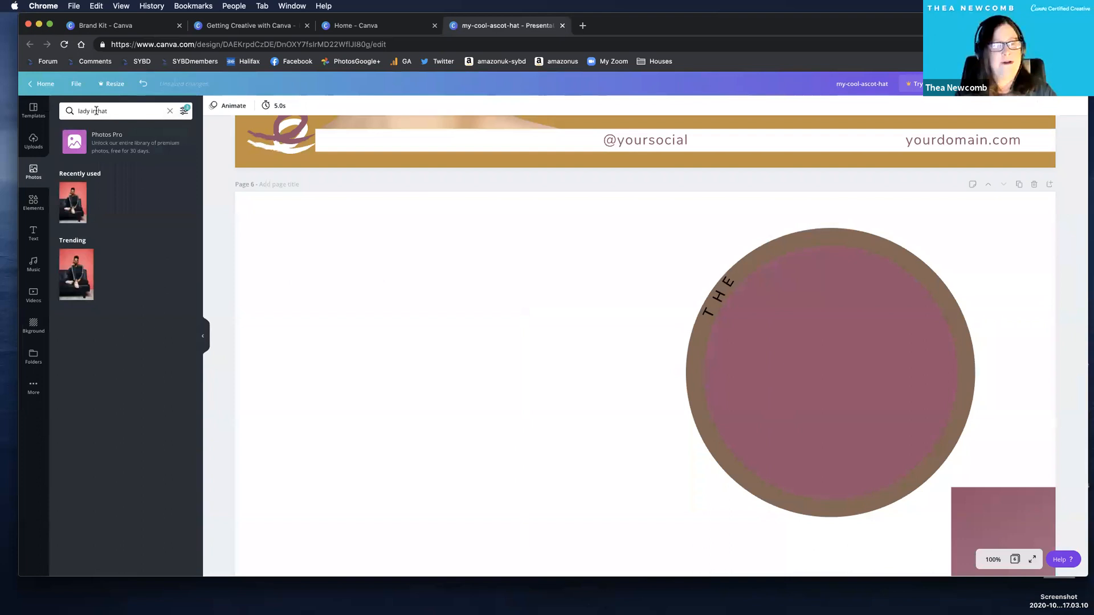
Clear the "lady in hat" photo search and check which colour and availability filters are active.
left_click(113, 110)
key("super+a")
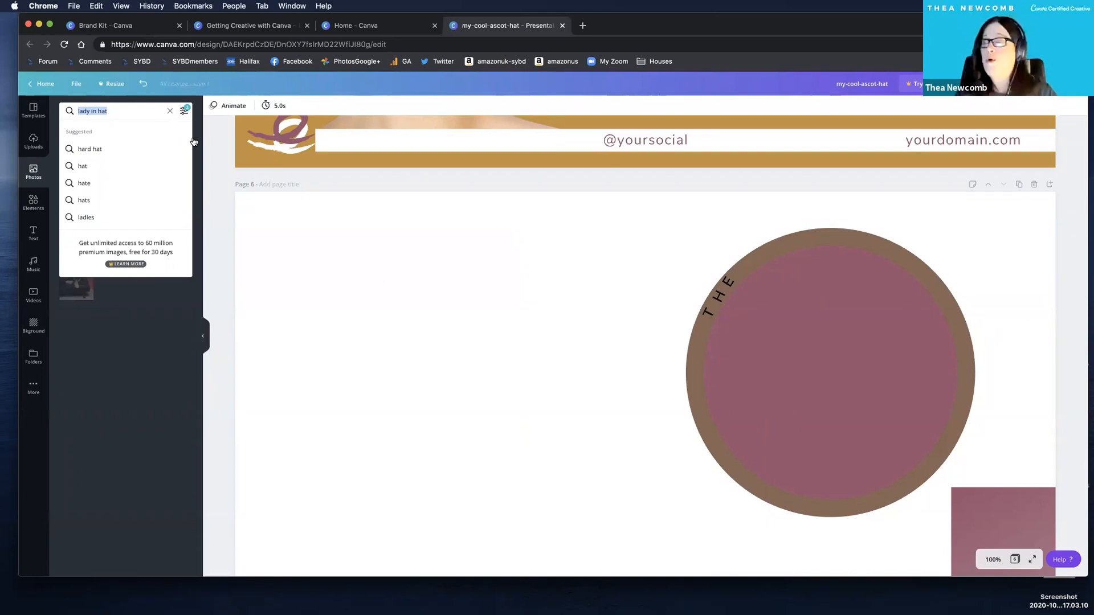
key("BackSpace")
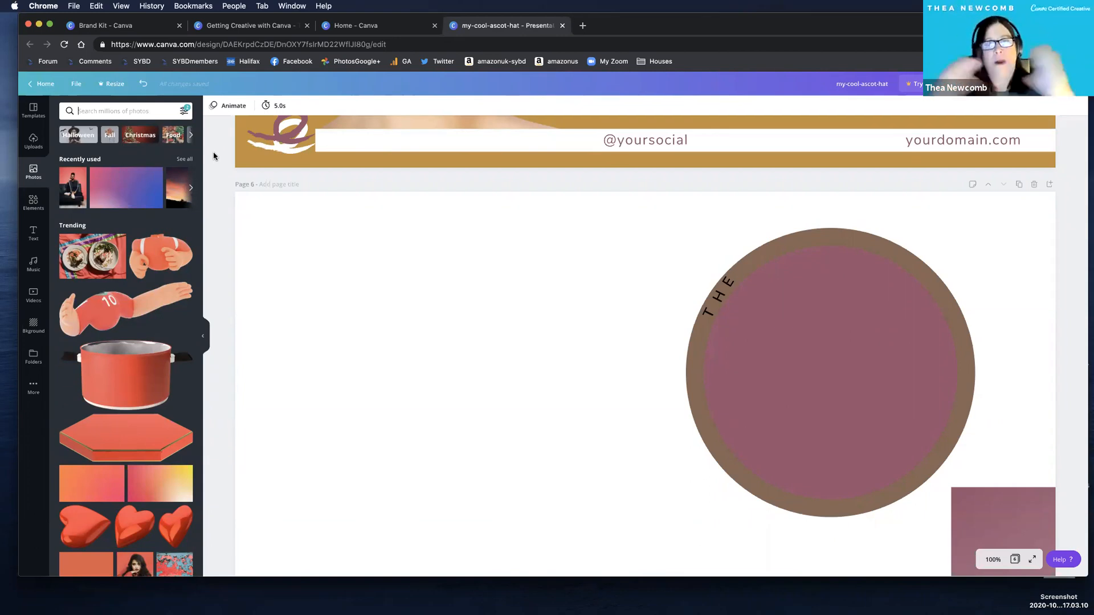
left_click(184, 111)
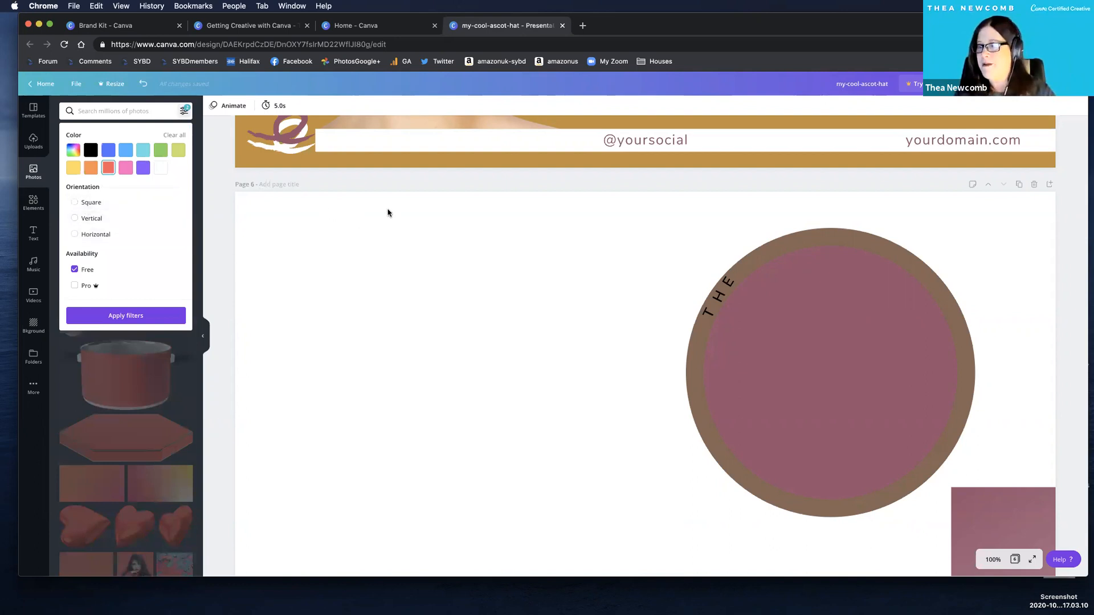
left_click(217, 185)
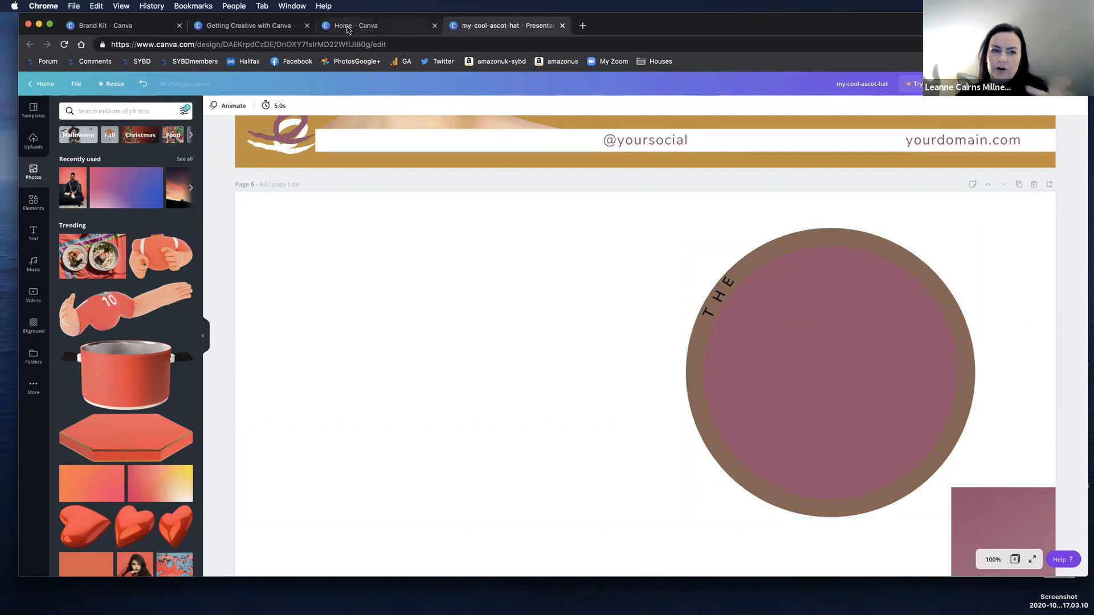
Clear the red colour and free availability filters from the photo search.
left_click(836, 353)
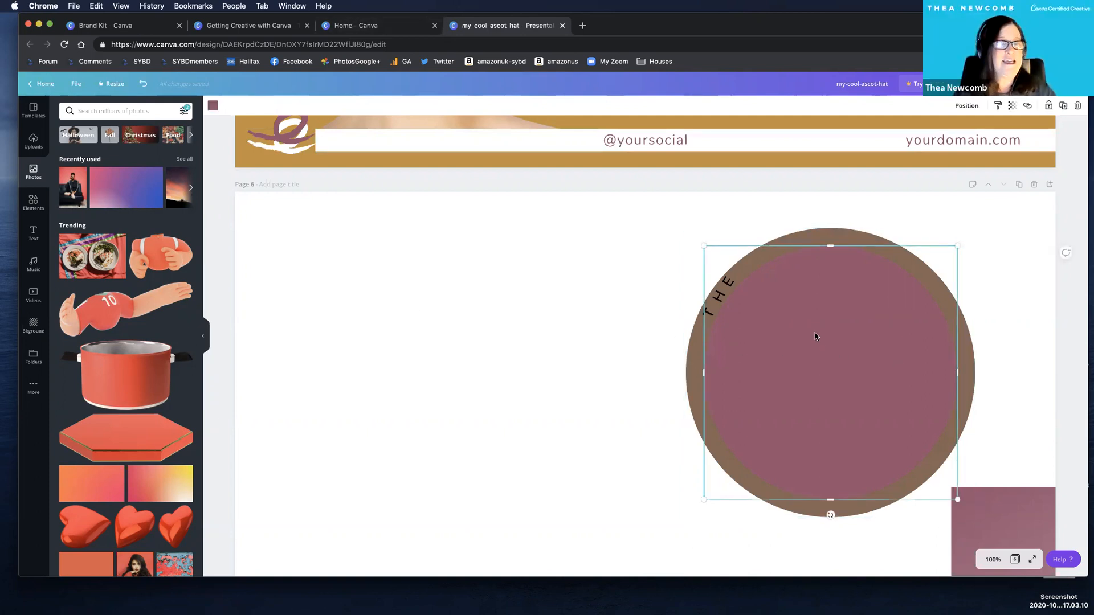
scroll(435, 281, "down", 1)
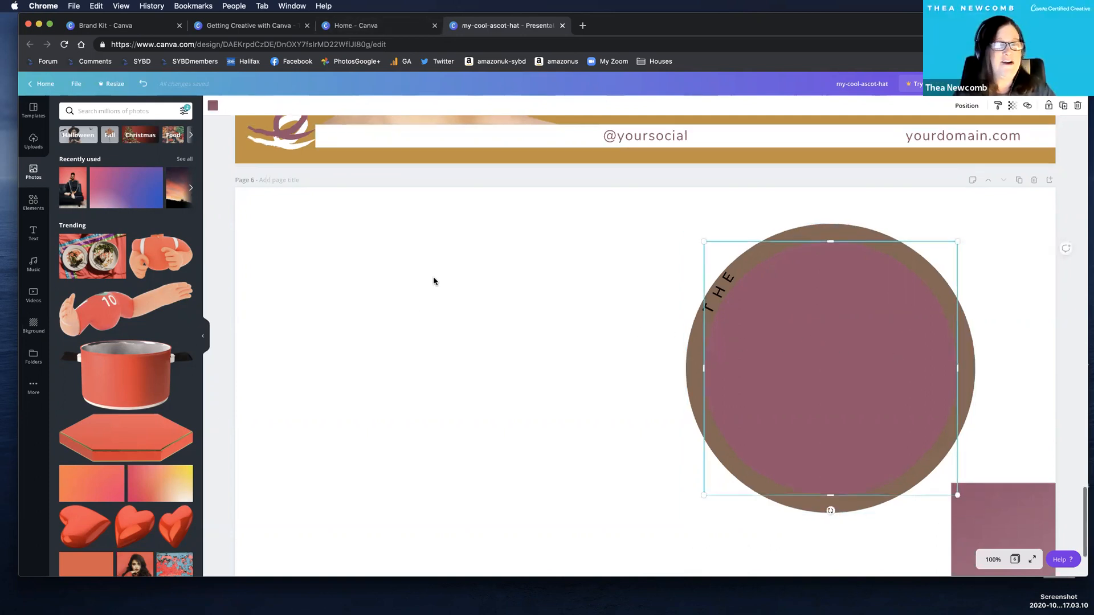
left_click(135, 136)
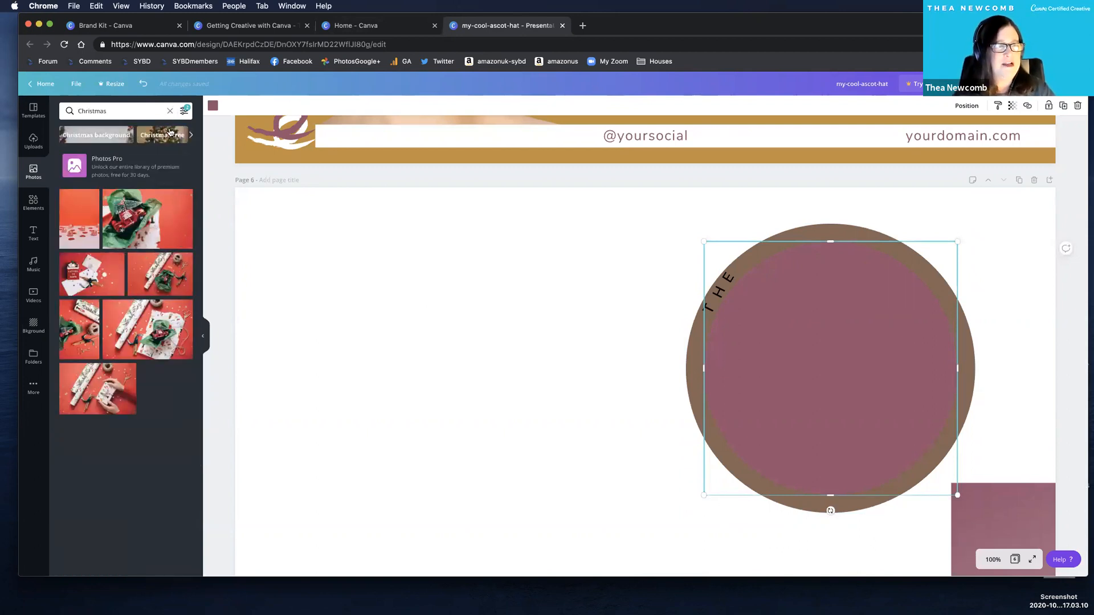
left_click(170, 111)
left_click(184, 114)
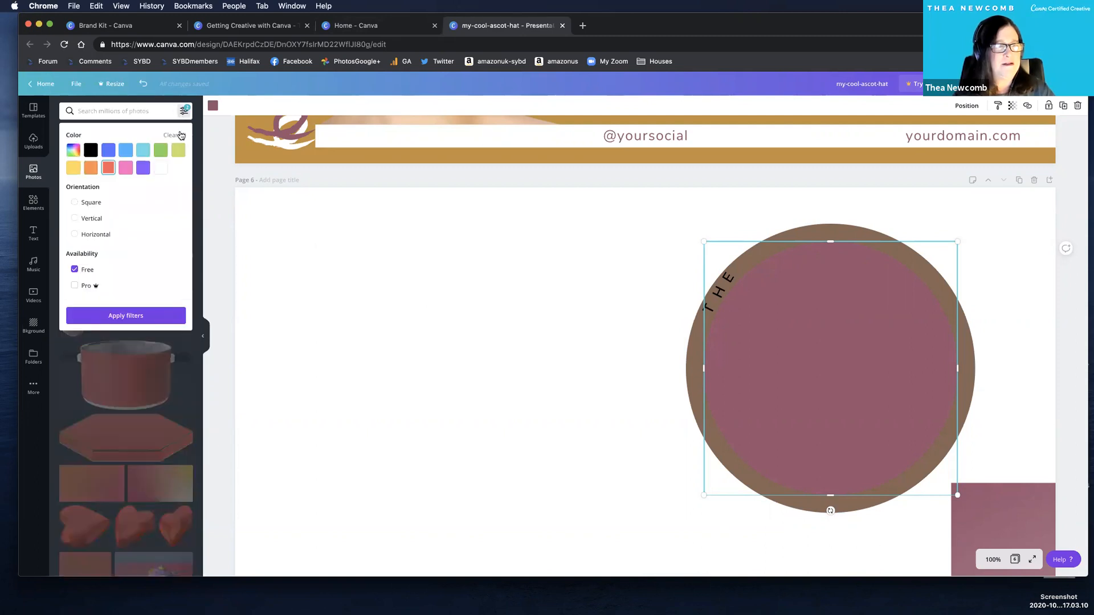
left_click(228, 231)
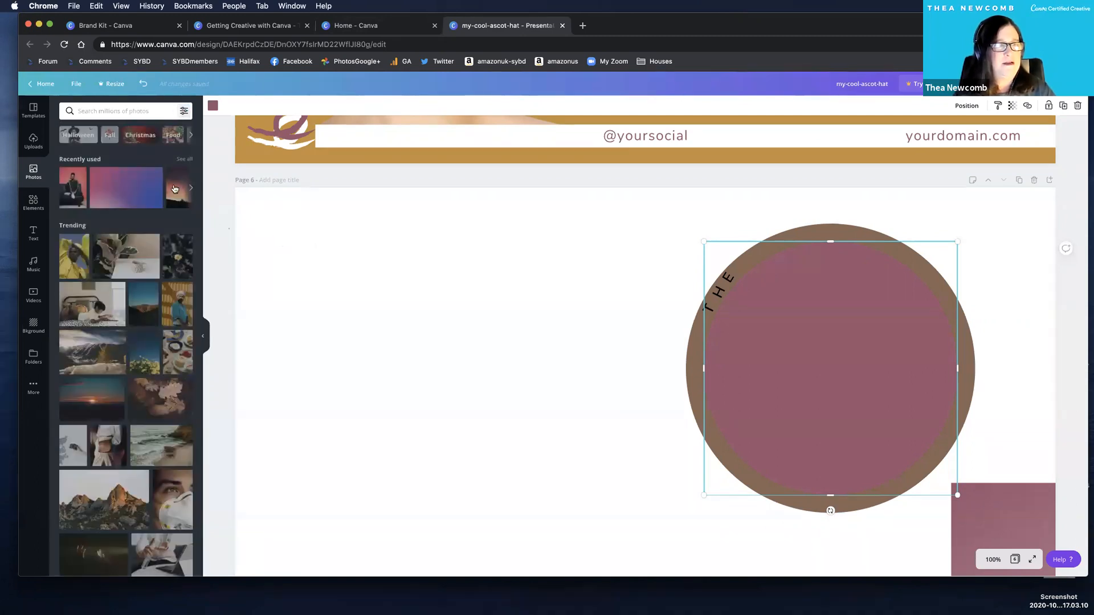
Search the photo library for "christmas" and place the Christmas tree photo near page 6's upper-left corner.
left_click(120, 110)
type("christmas")
key("Return")
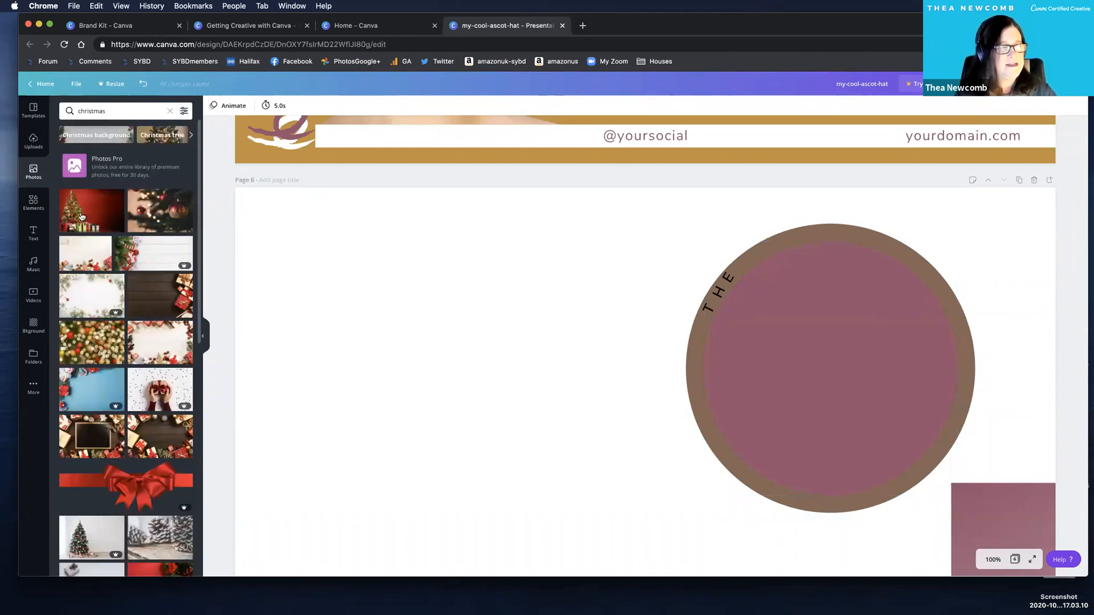
left_click(91, 211)
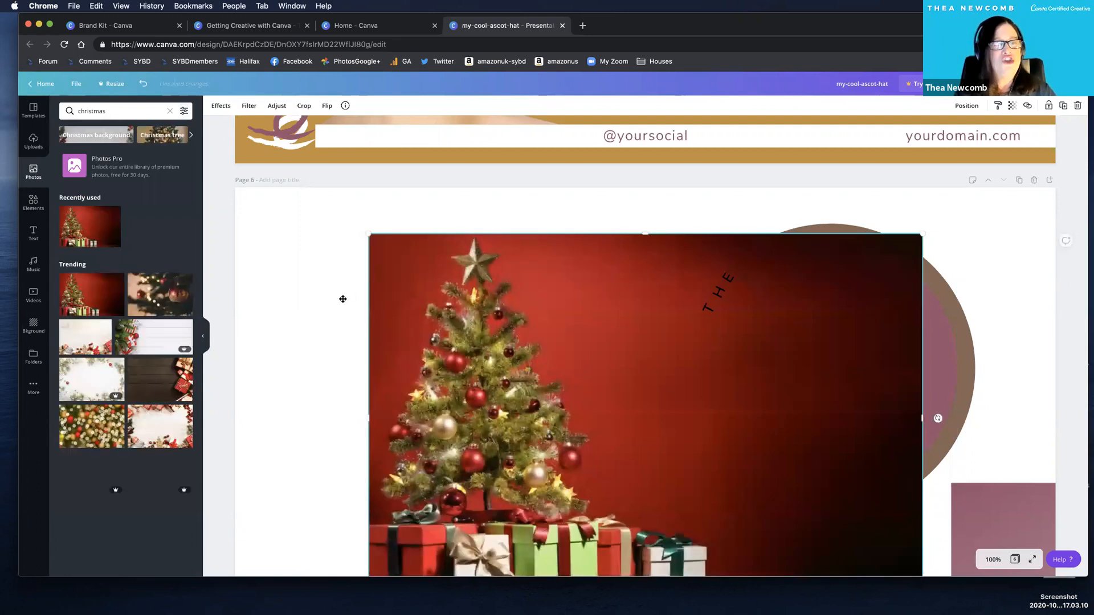
left_click_drag(325, 299, 258, 221)
left_click_drag(252, 140, 172, 149)
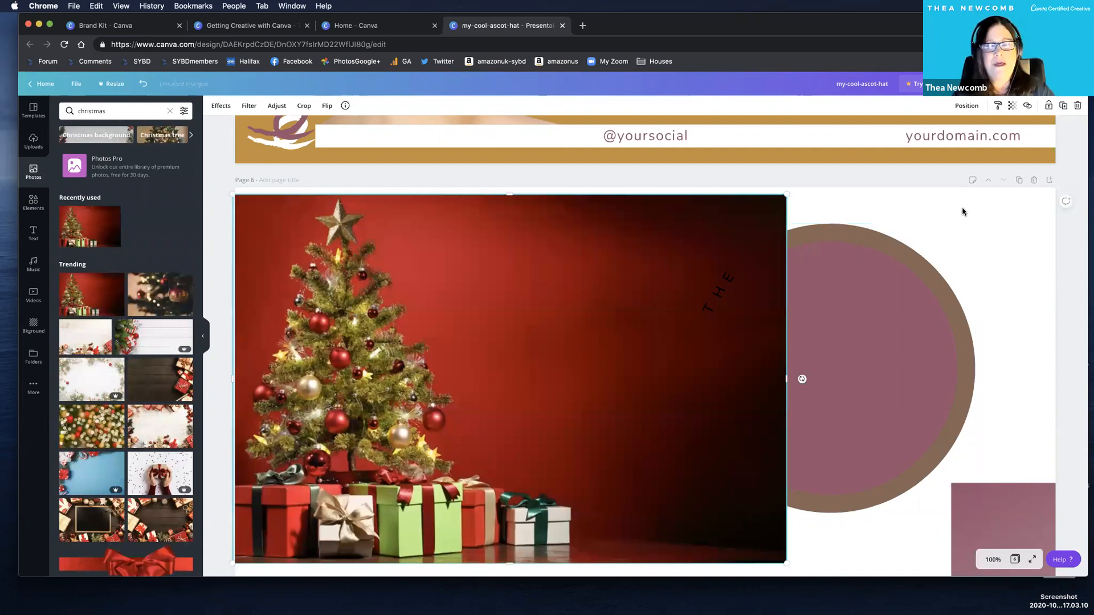
Delete the two circles and the mauve square from page 6.
left_click_drag(869, 302, 1093, 138)
left_click(869, 308)
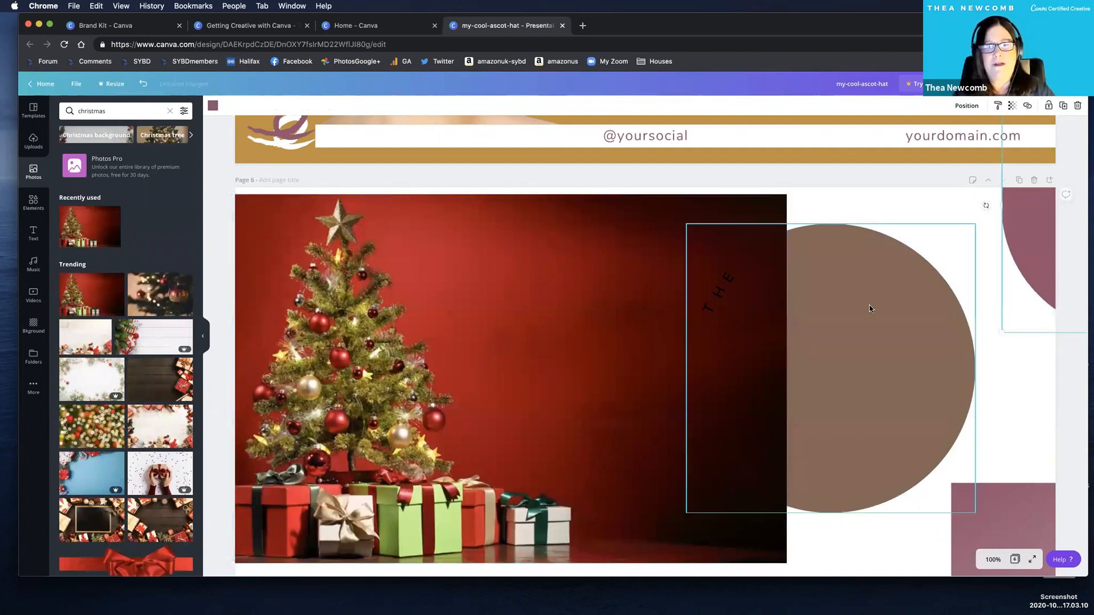
key("Delete")
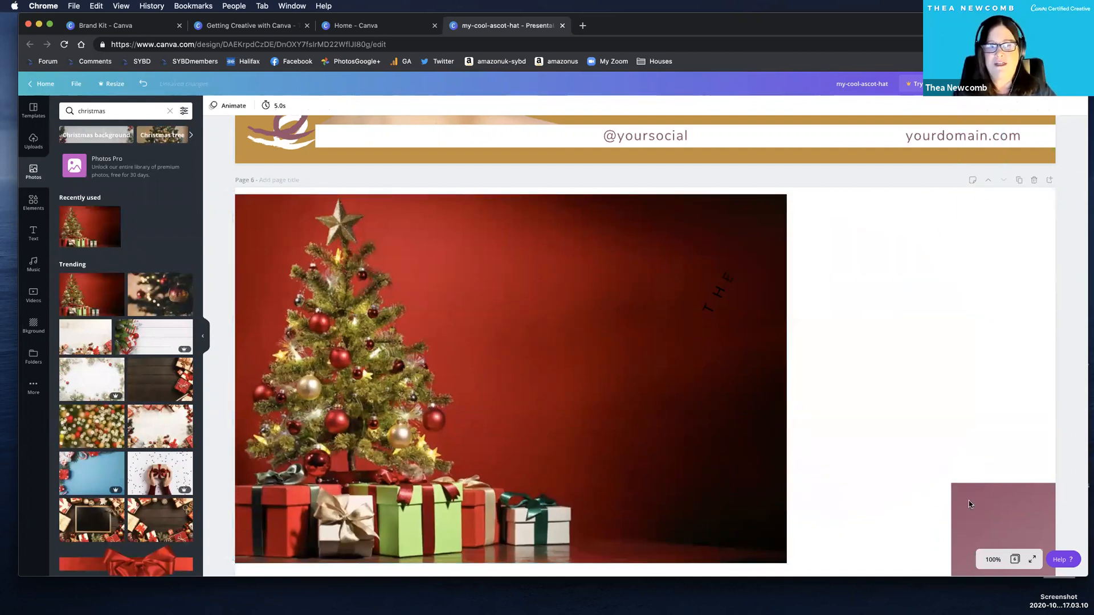
left_click(1049, 497)
key("Delete")
Delete the rotated letters of "THE" from page 6 and align the Christmas tree photo with the page's upper-left corner.
left_click(902, 303)
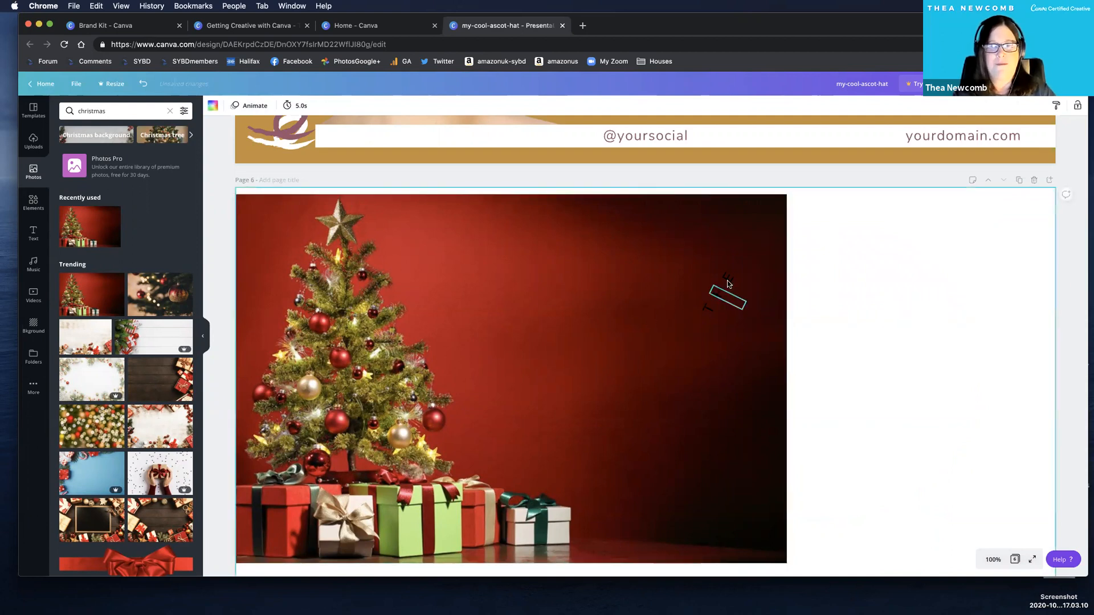
left_click_drag(555, 275, 443, 269)
left_click_drag(713, 255, 823, 368)
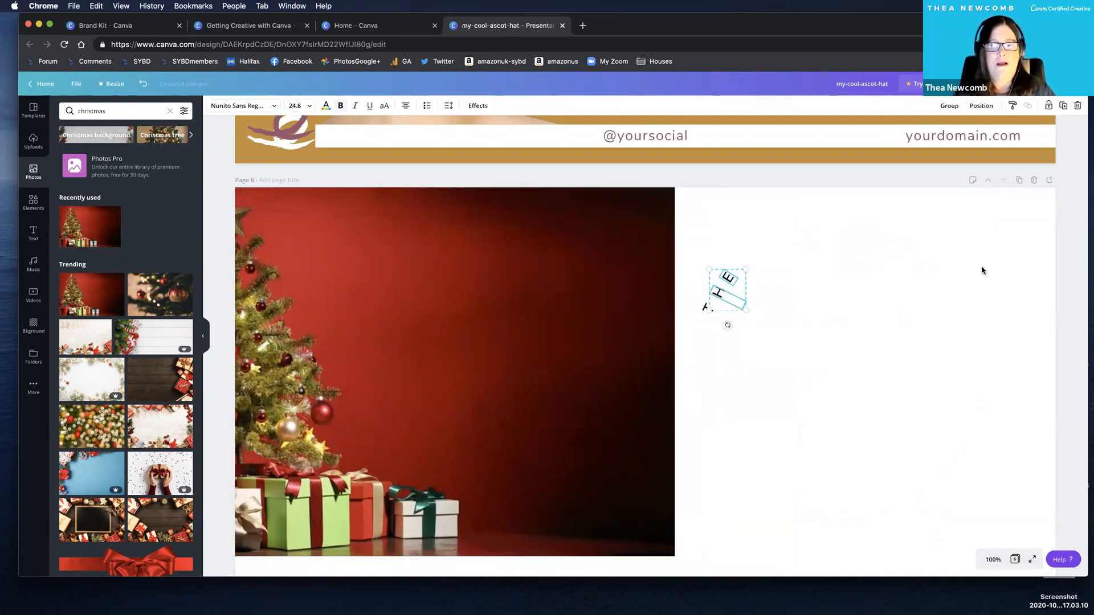
key("Delete")
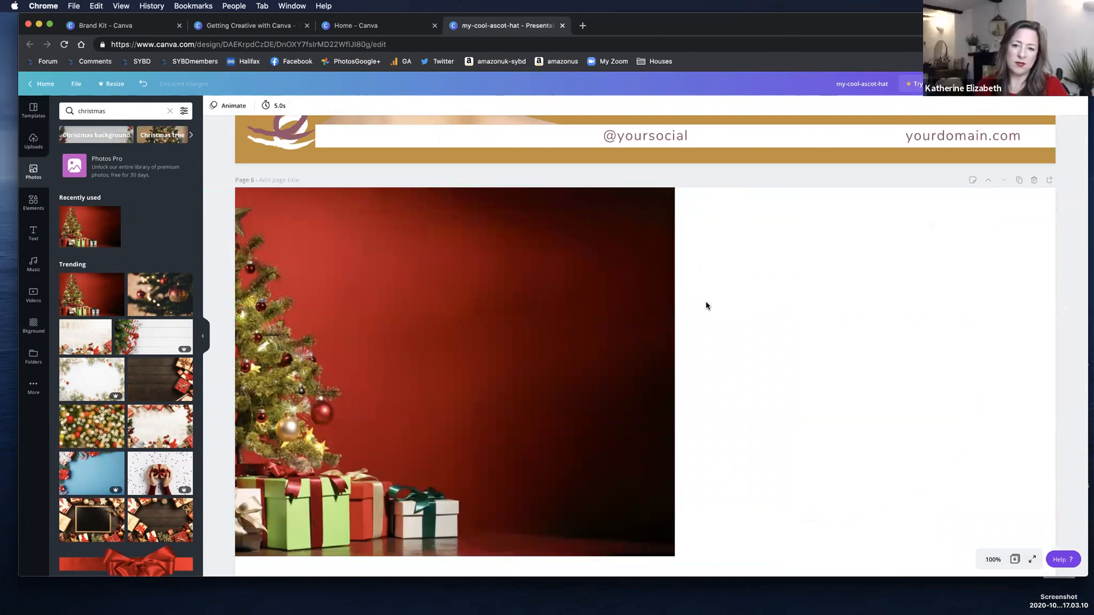
left_click_drag(553, 263, 436, 150)
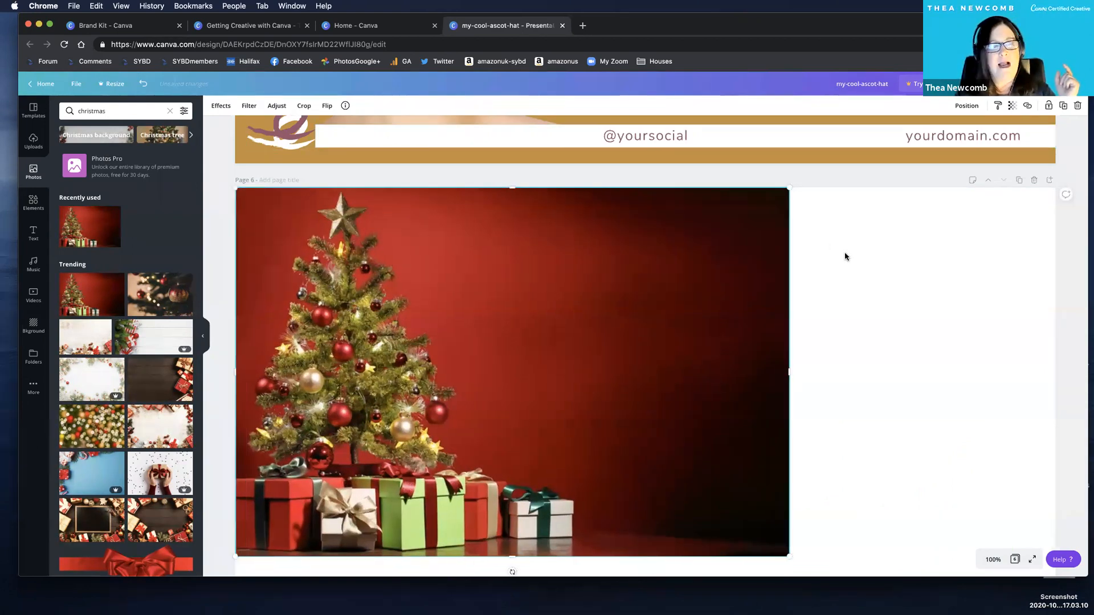
Switch to the browser window with the hat2trans Instagram post and dismiss the saved-design message.
left_click(895, 272)
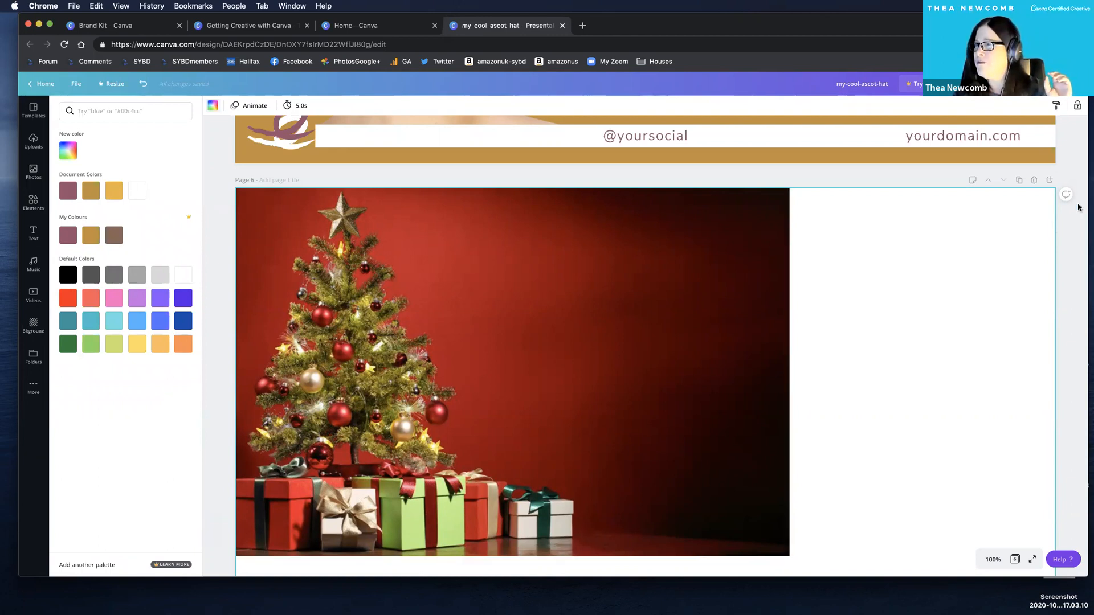
left_click_drag(1093, 49, 762, 49)
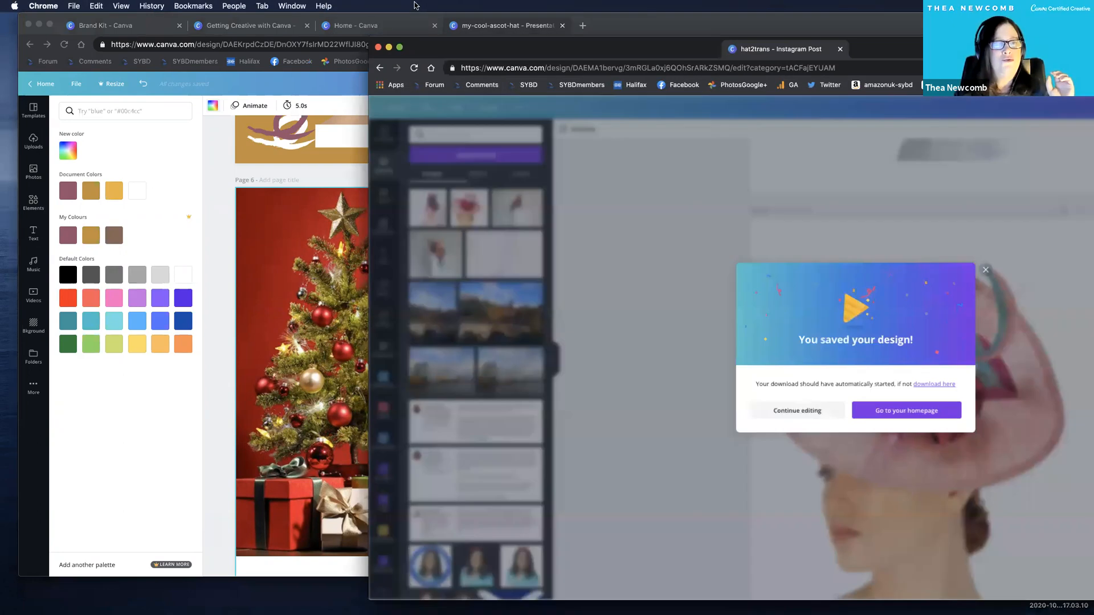
left_click_drag(397, 40, 50, 17)
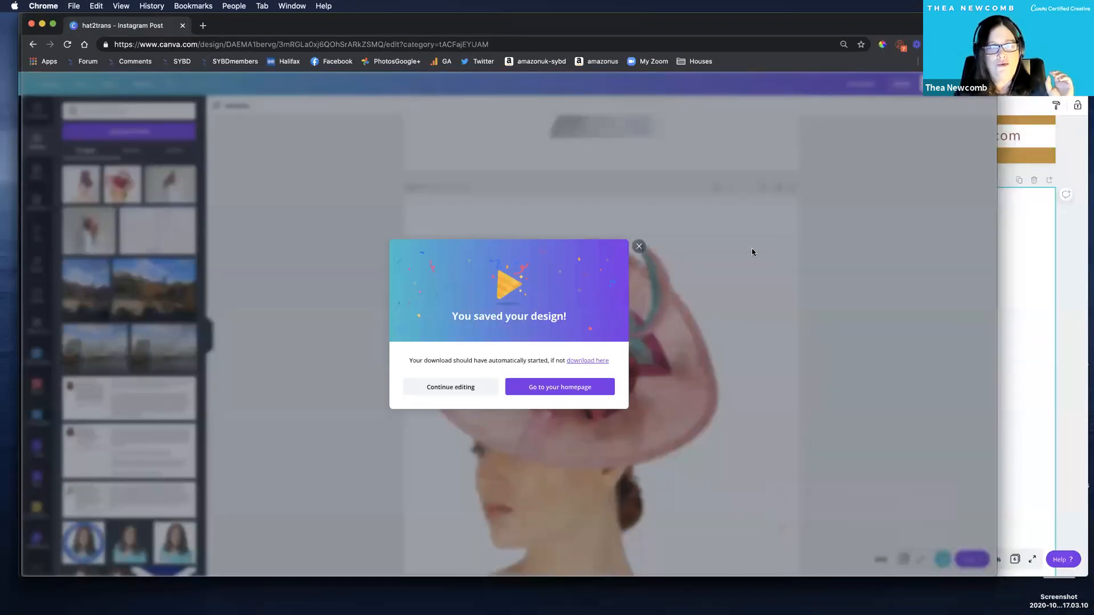
left_click(716, 267)
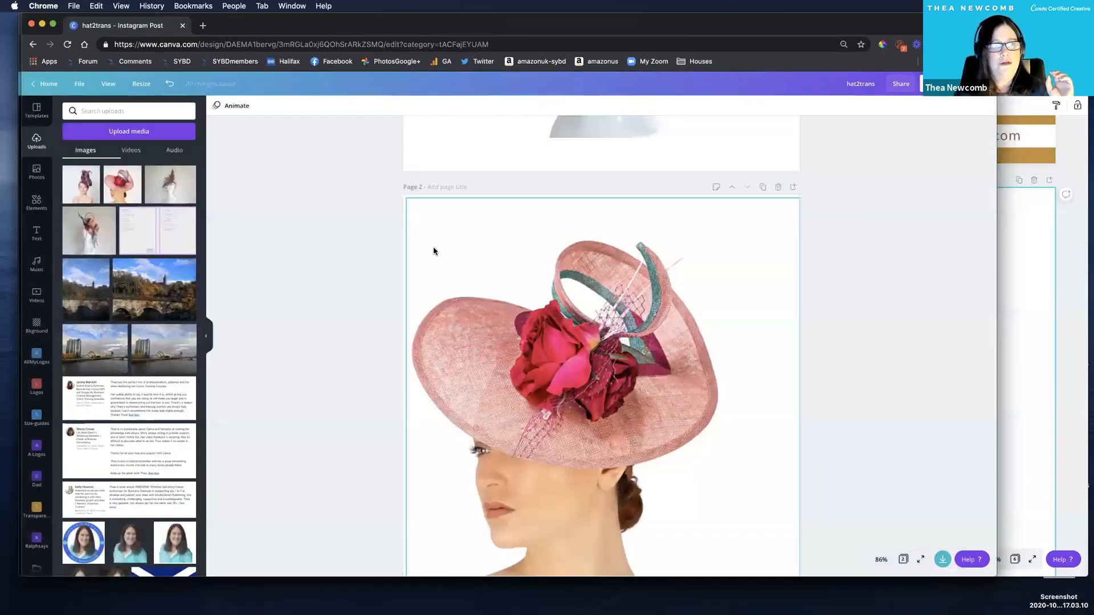
Examine the background colour palettes and the custom colour picker for page 2 of the hat2trans design.
left_click(434, 249)
left_click(221, 117)
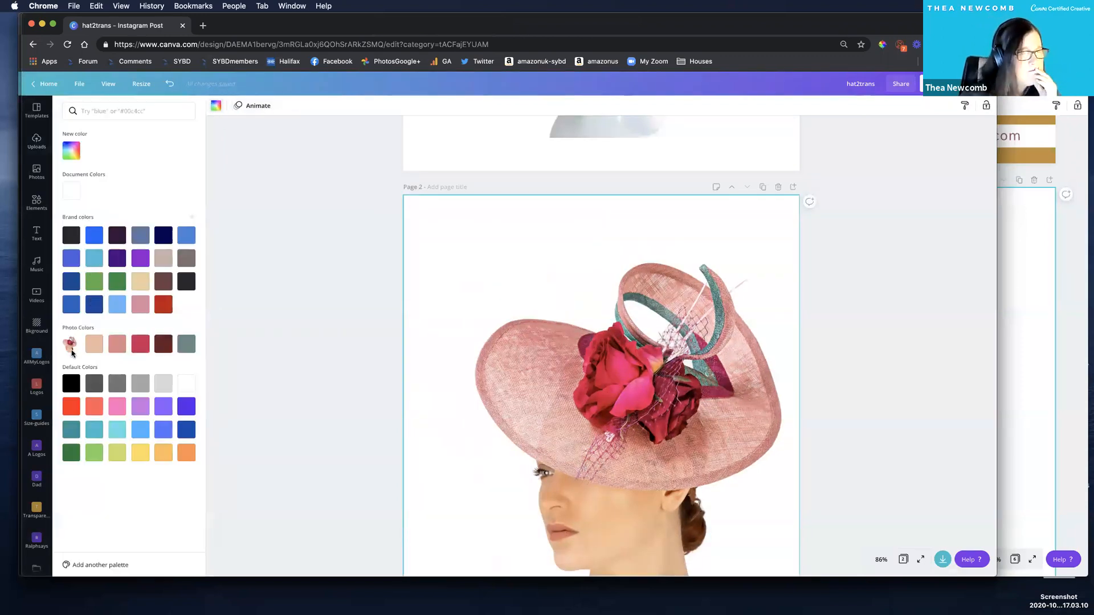
left_click(70, 150)
left_click(71, 150)
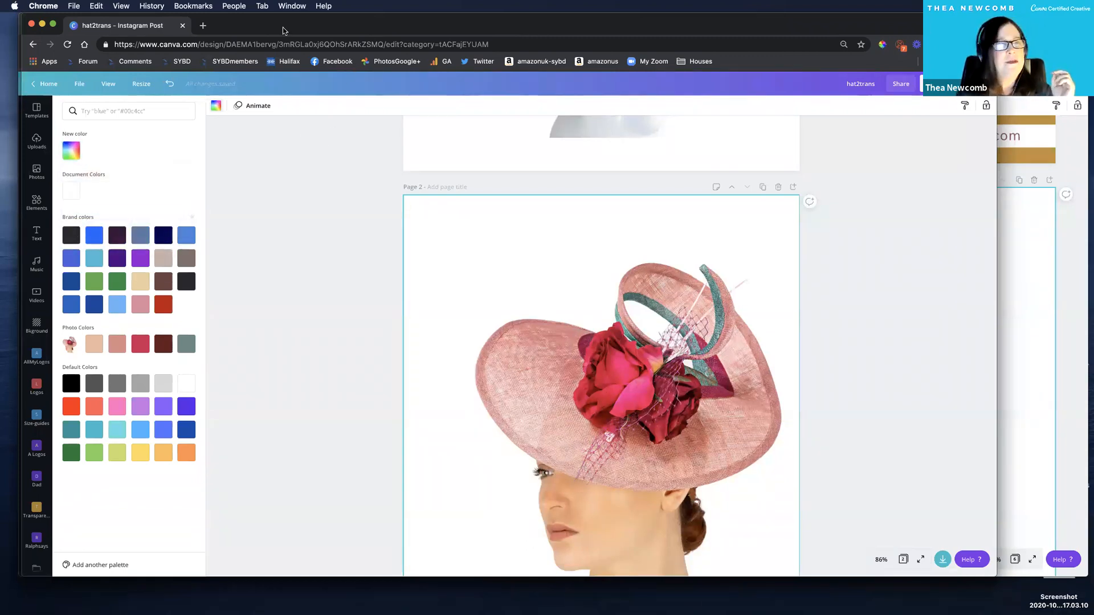
left_click(71, 158)
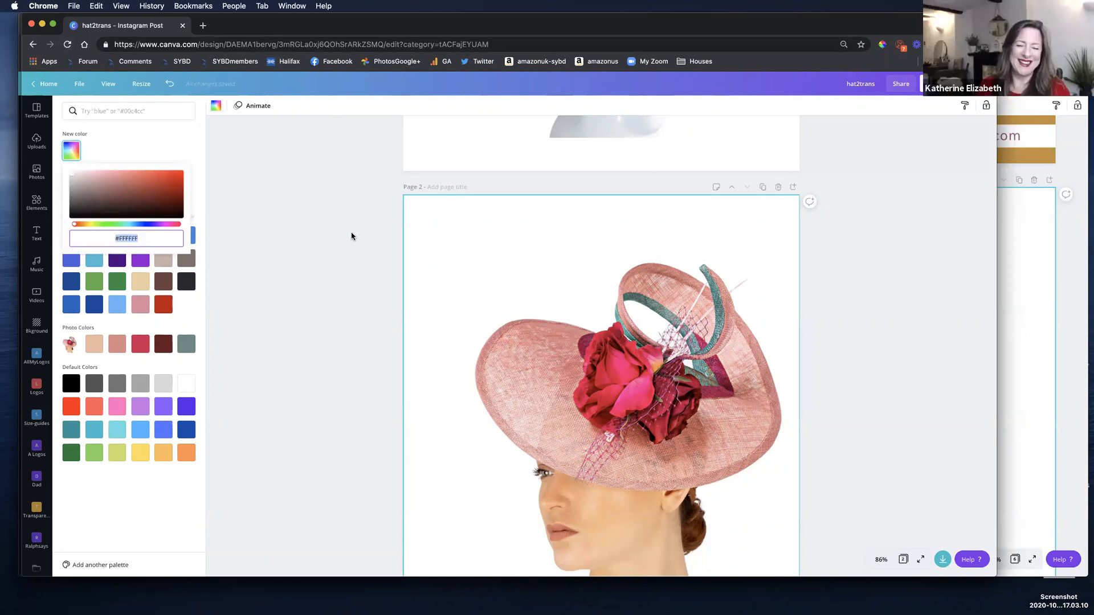
left_click(433, 220)
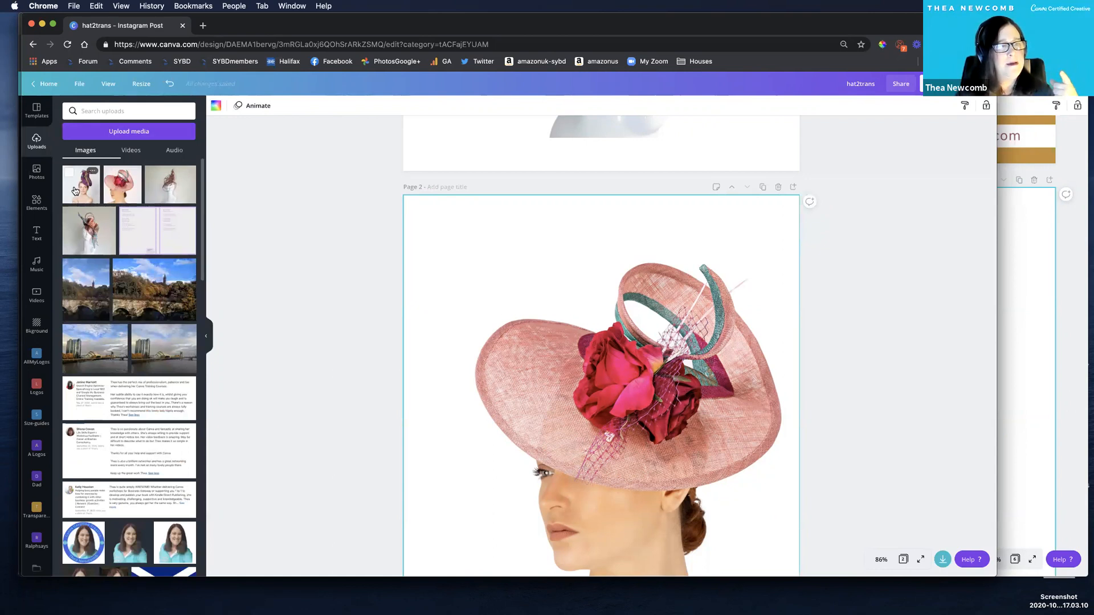
left_click(216, 105)
left_click(73, 151)
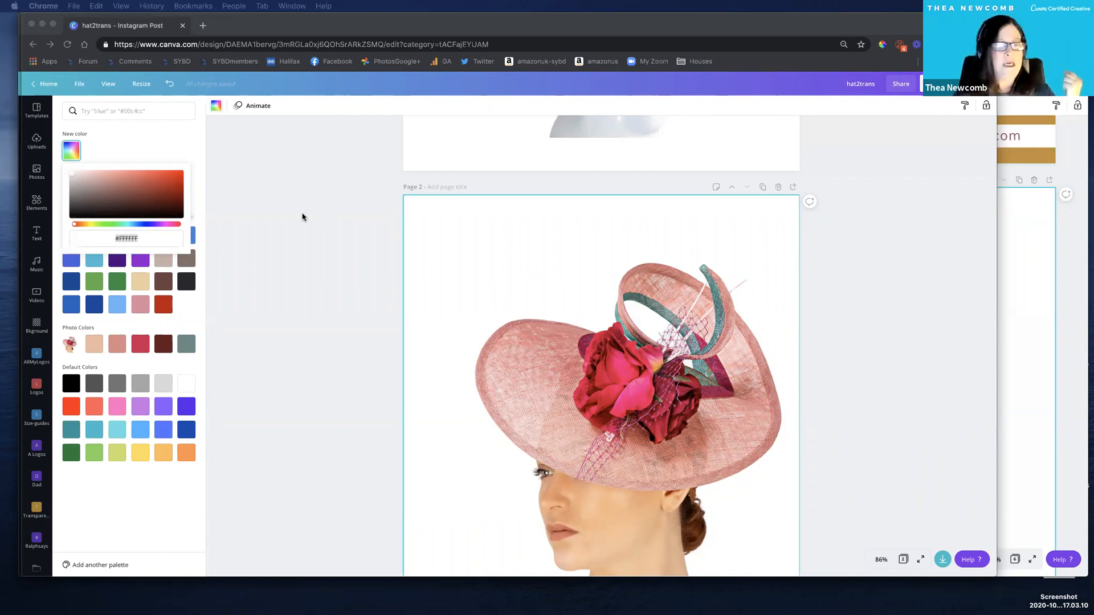
left_click(108, 142)
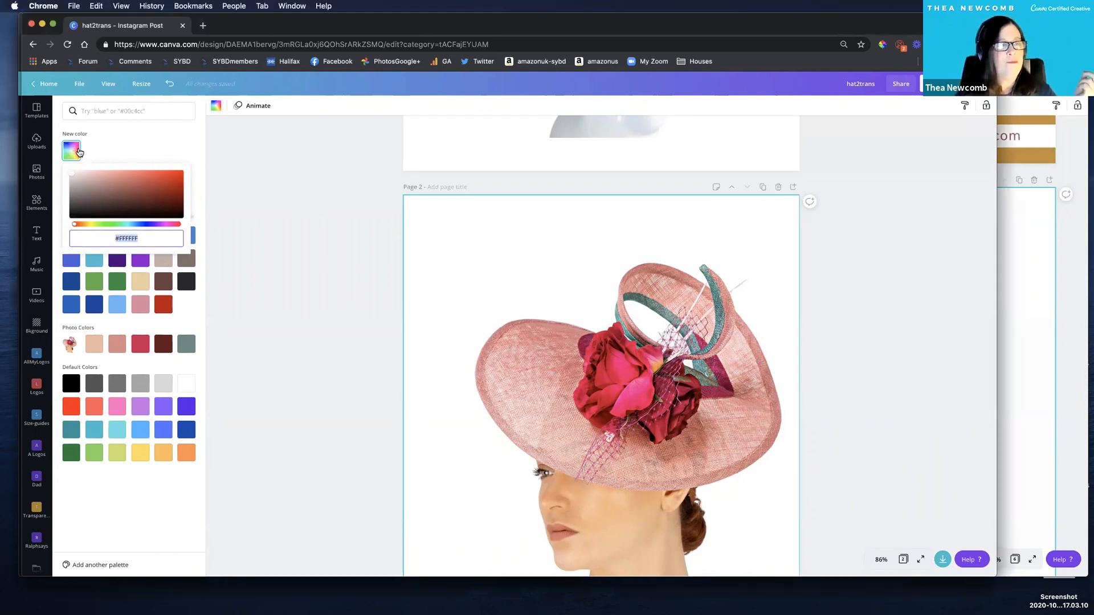
Try a near-black brand colour as page 2's background, restore white and check the custom colour picker.
left_click(71, 240)
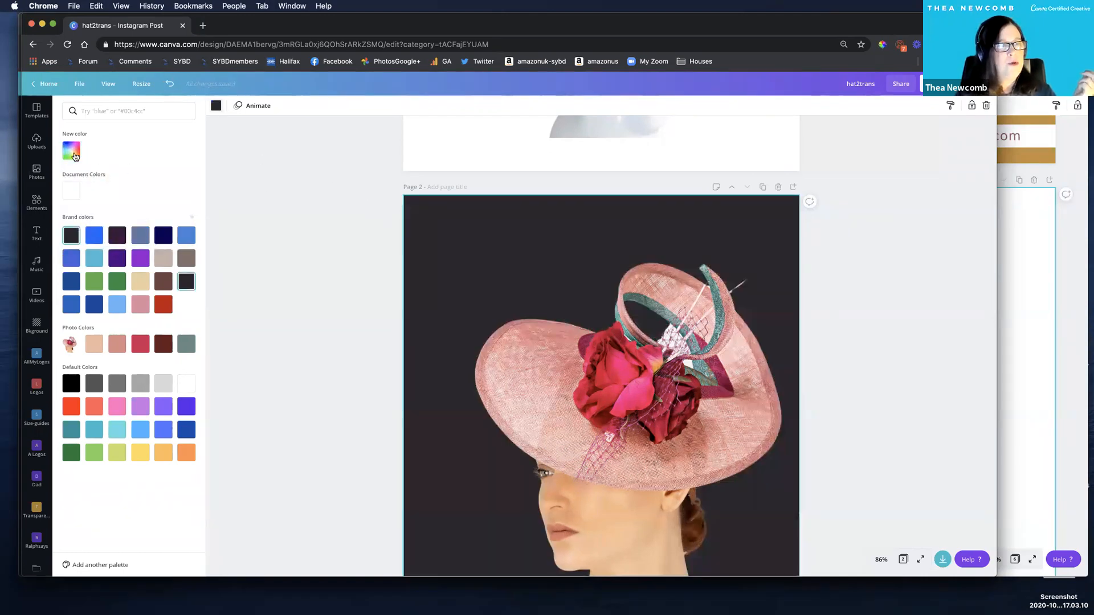
left_click(67, 191)
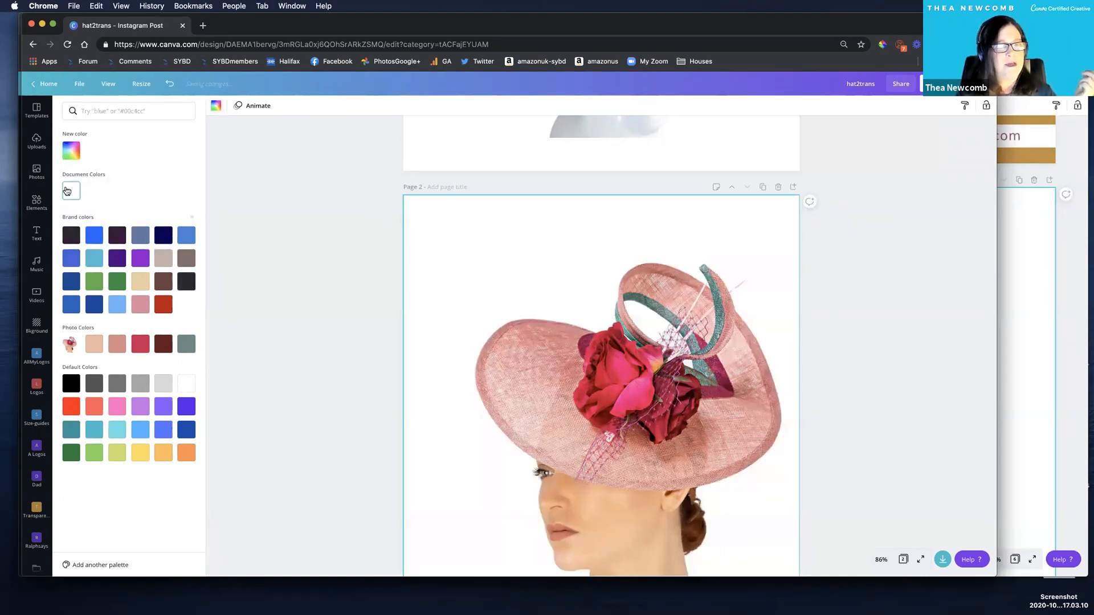
left_click(71, 156)
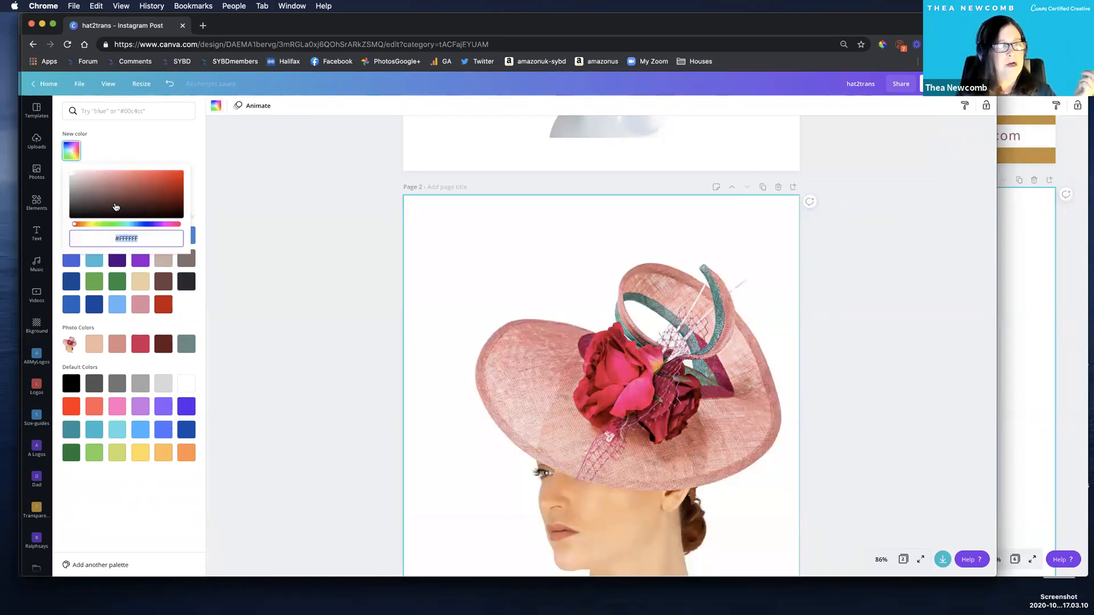
left_click(92, 145)
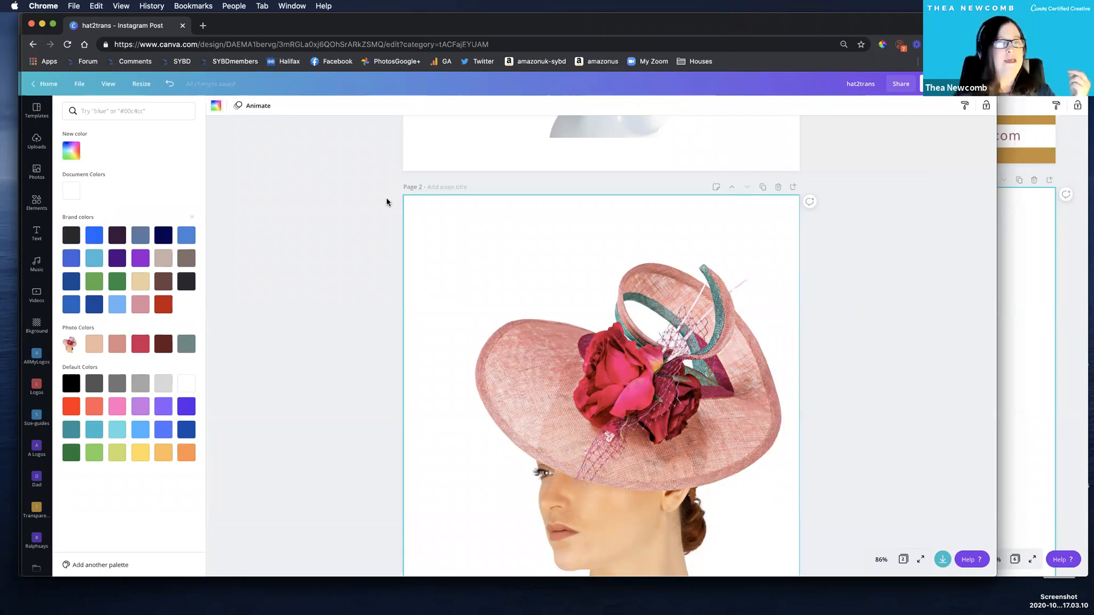
Fill page 2's background with the peach swatch from the hat photo's colours and display its hex code.
left_click(320, 224)
left_click_drag(479, 234, 474, 232)
left_click(425, 214)
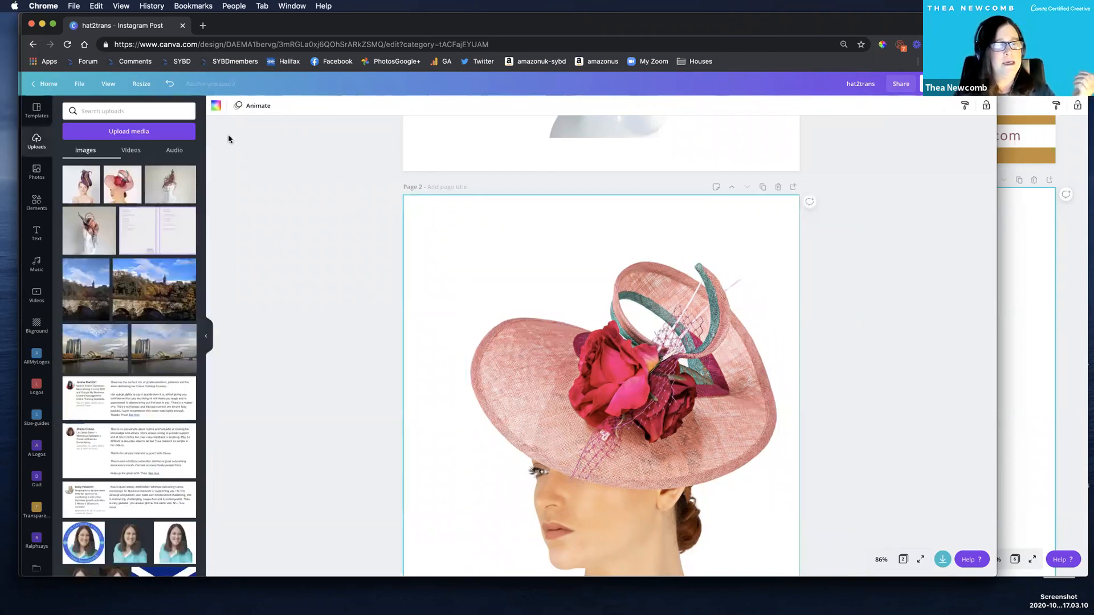
left_click(216, 106)
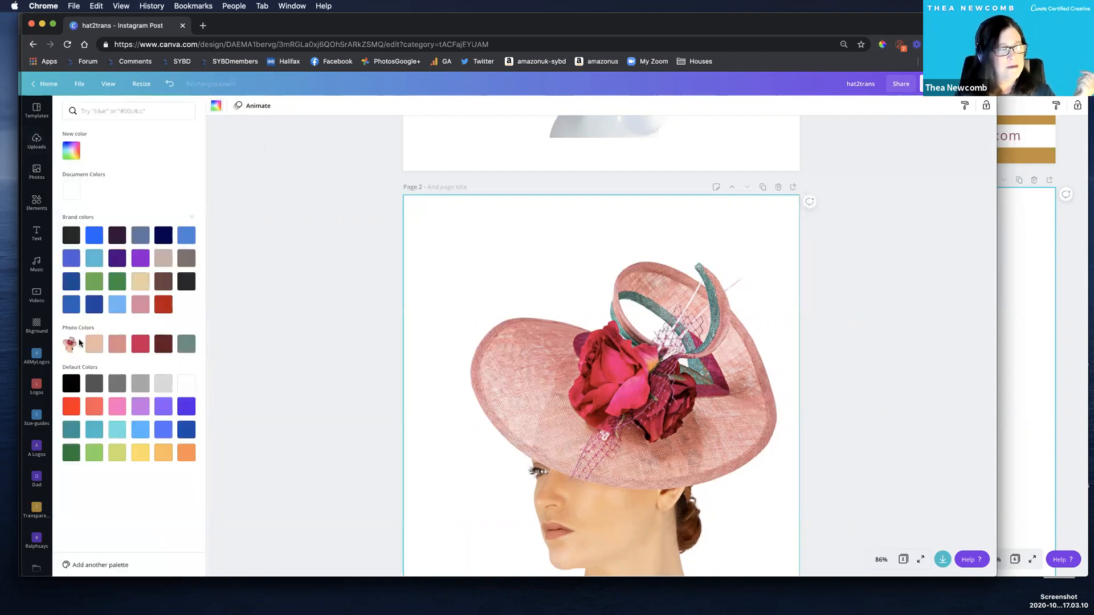
left_click(94, 344)
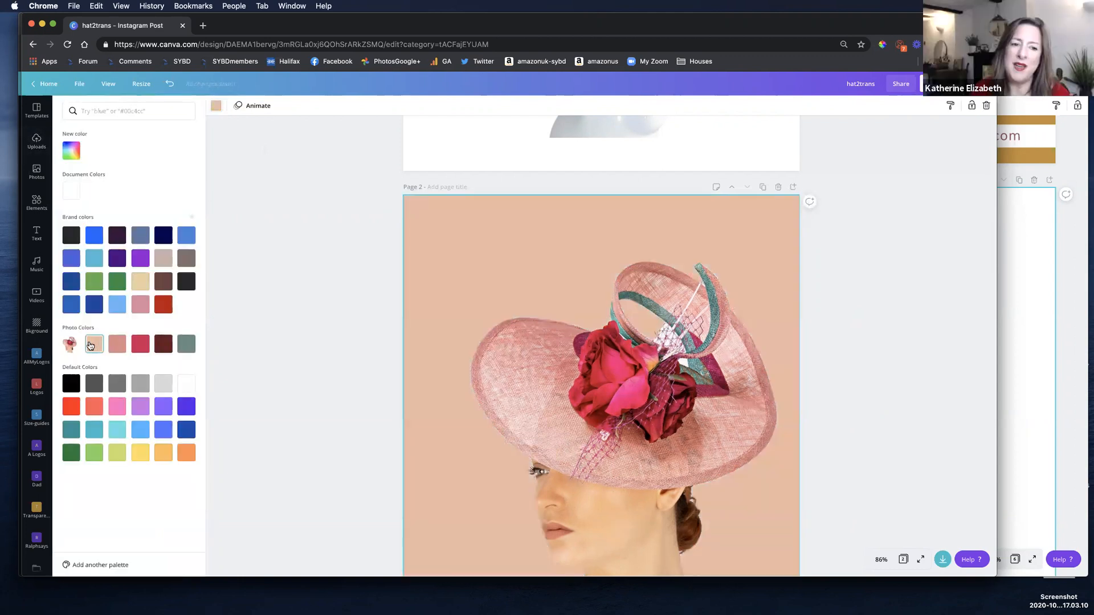
left_click(76, 150)
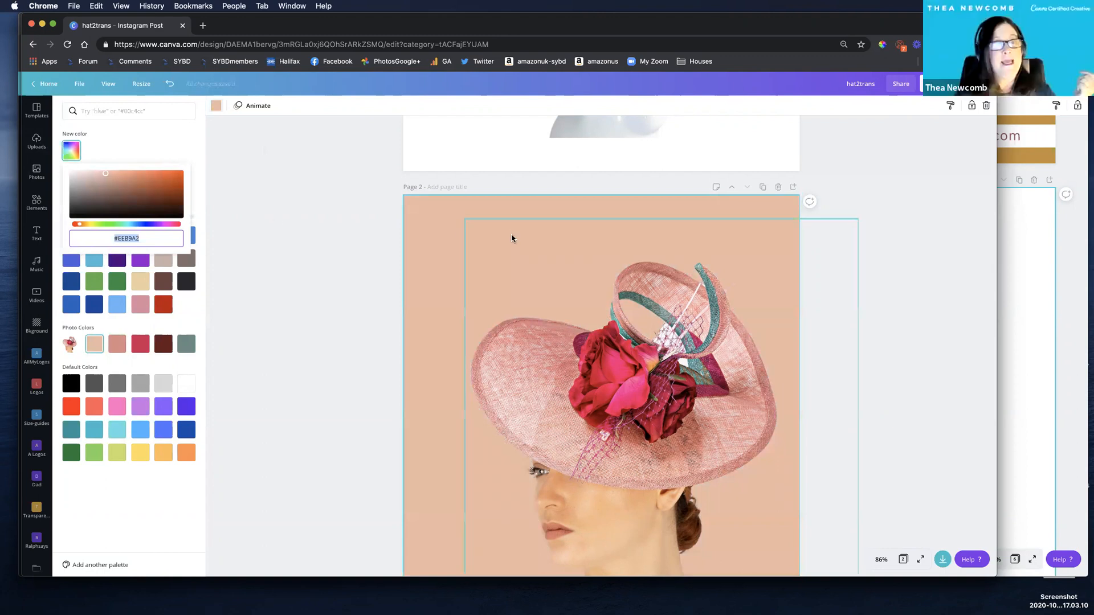
Nudge the hat photo slightly up and to the left on page 2 and deselect it.
left_click(644, 324)
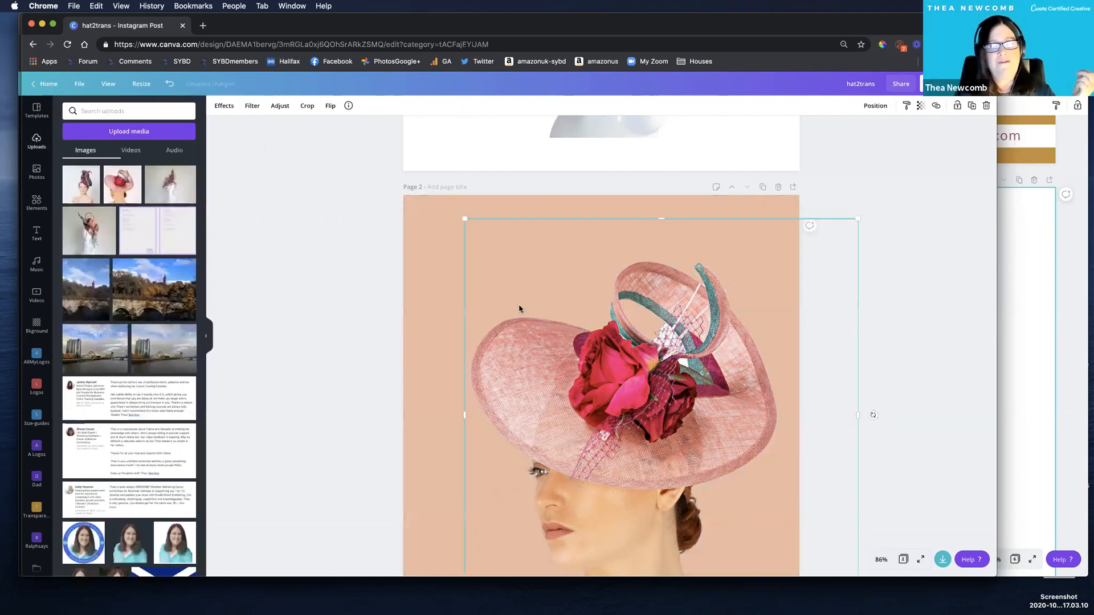
scroll(363, 281, "down", 1)
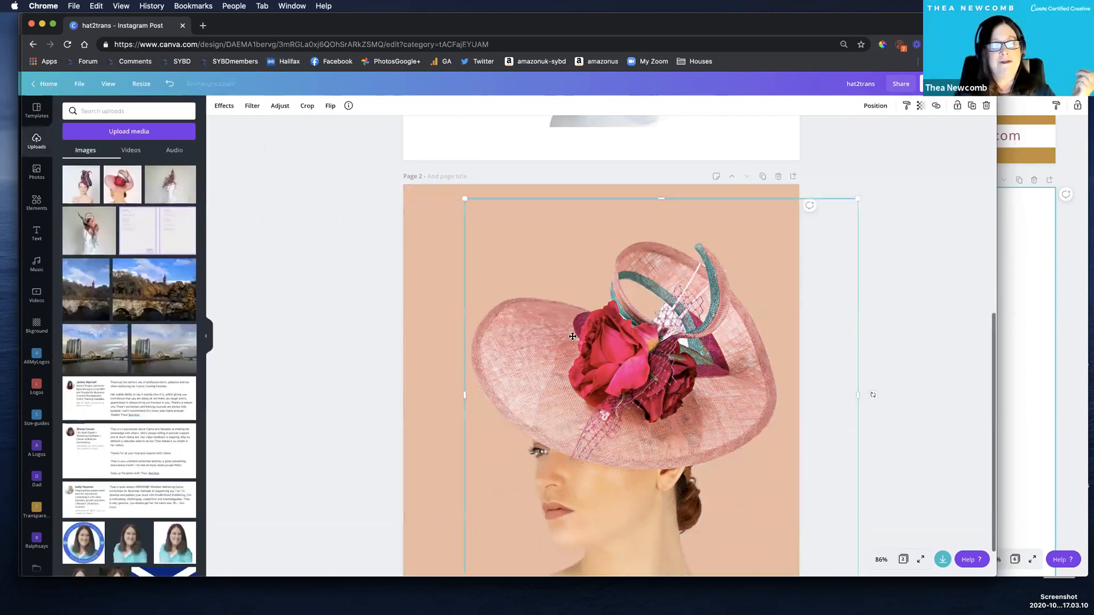
scroll(567, 331, "down", 1)
left_click_drag(483, 323, 473, 311)
left_click(272, 279)
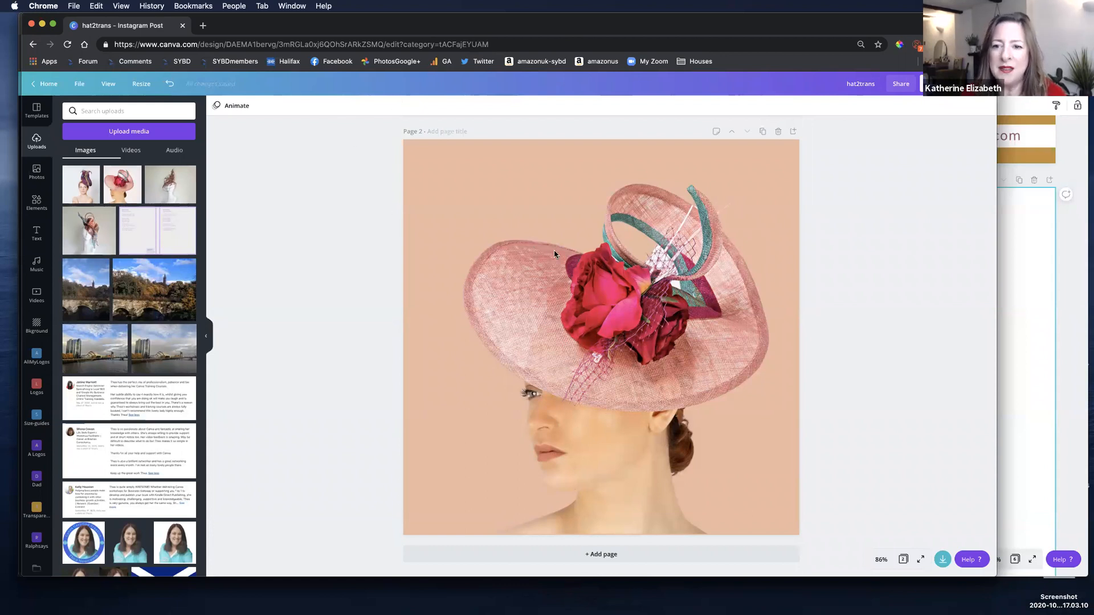
Display the file types available for downloading the hat2trans design.
left_click(523, 245)
left_click(413, 222)
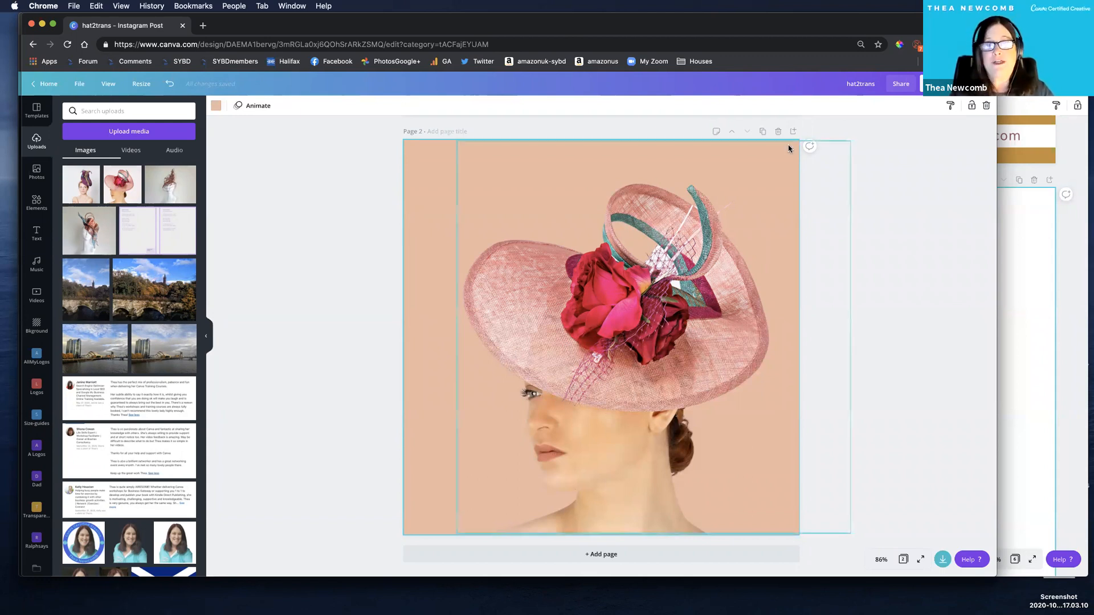
left_click(921, 86)
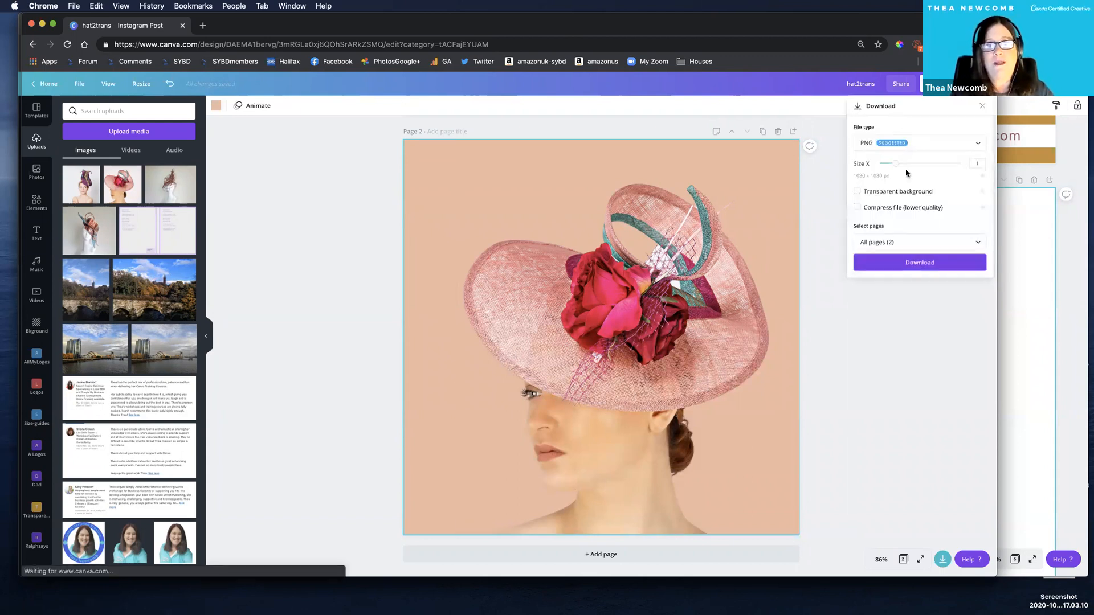
left_click(868, 142)
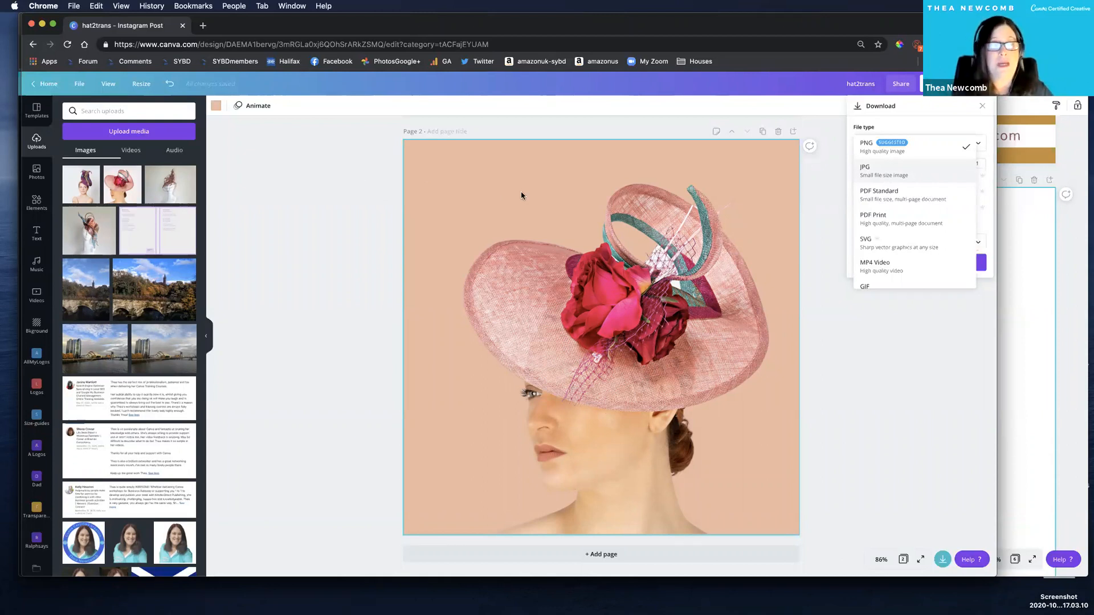
Switch to the my-cool-ascot-hat presentation and rename it my-blog-here.
left_click_drag(274, 26, 274, 140)
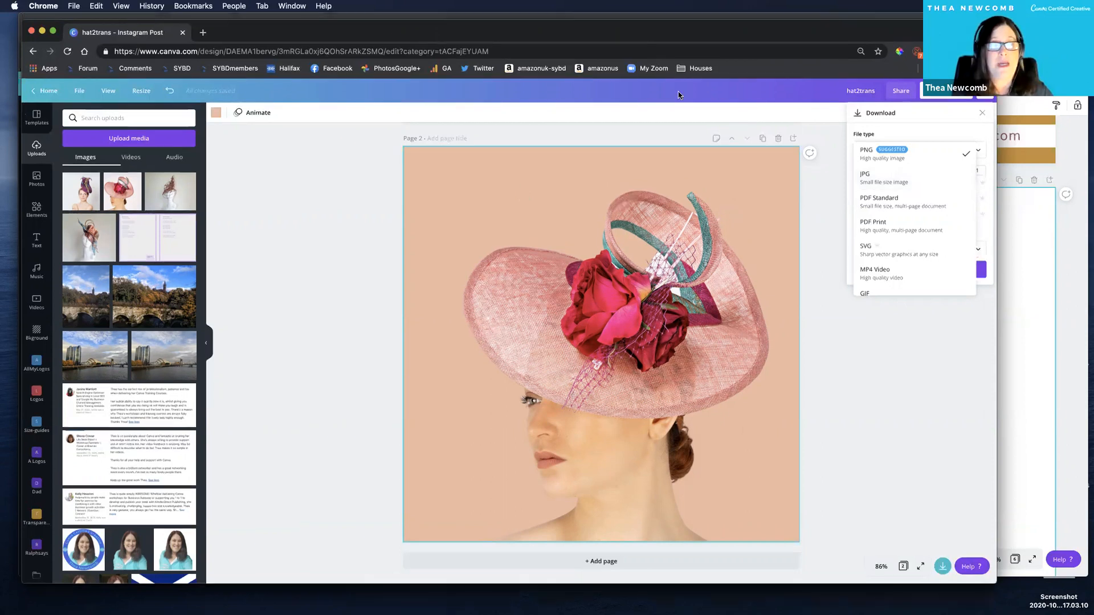
left_click_drag(682, 151, 668, 215)
left_click(1034, 342)
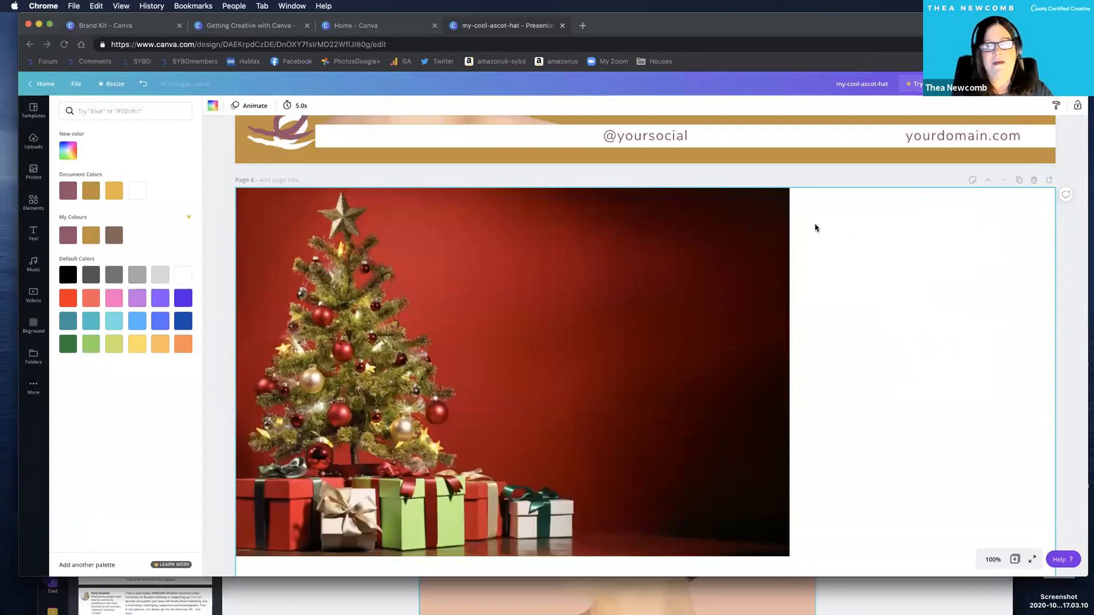
scroll(747, 185, "up", 5)
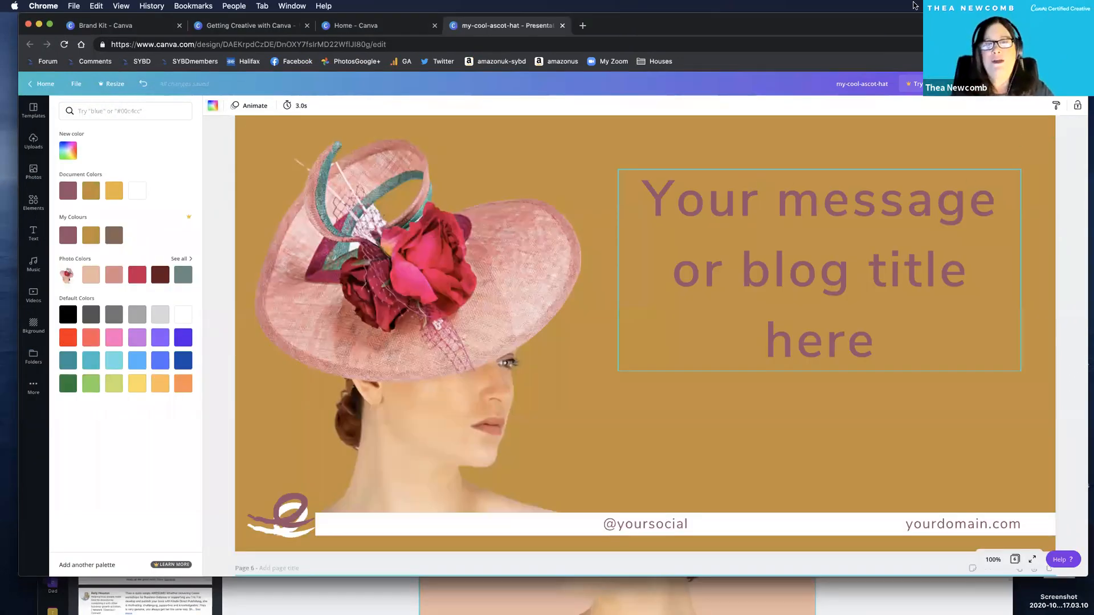
double_click(863, 83)
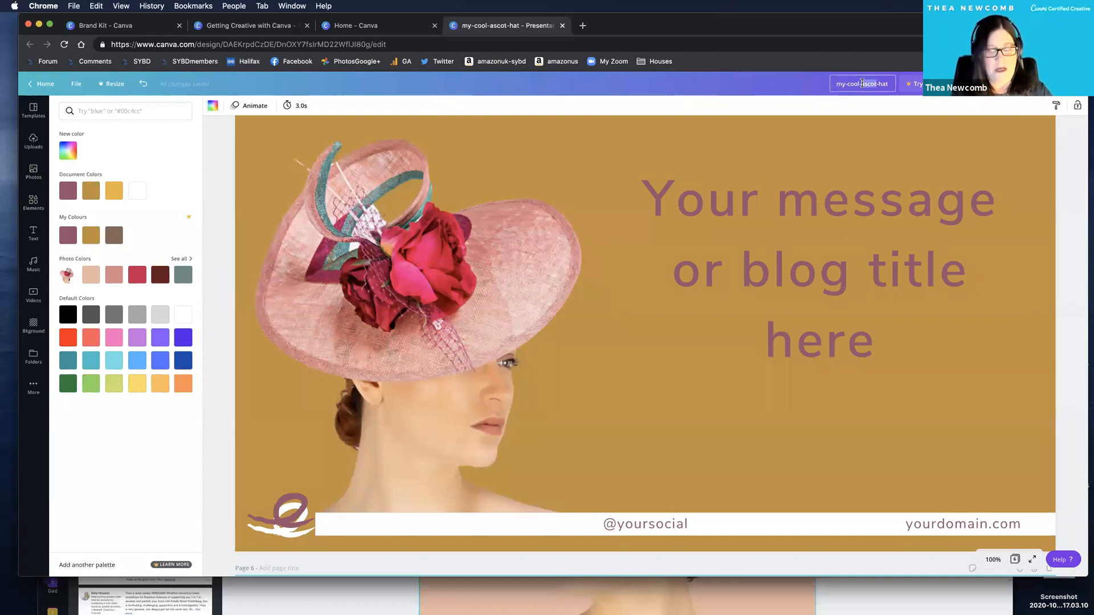
left_click(862, 83)
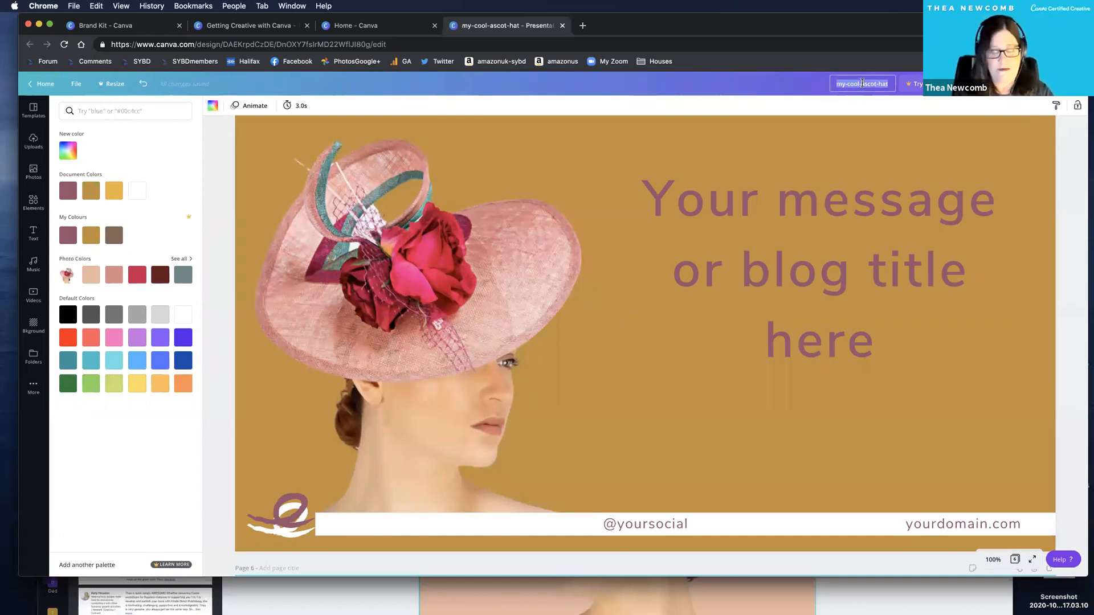
type("my")
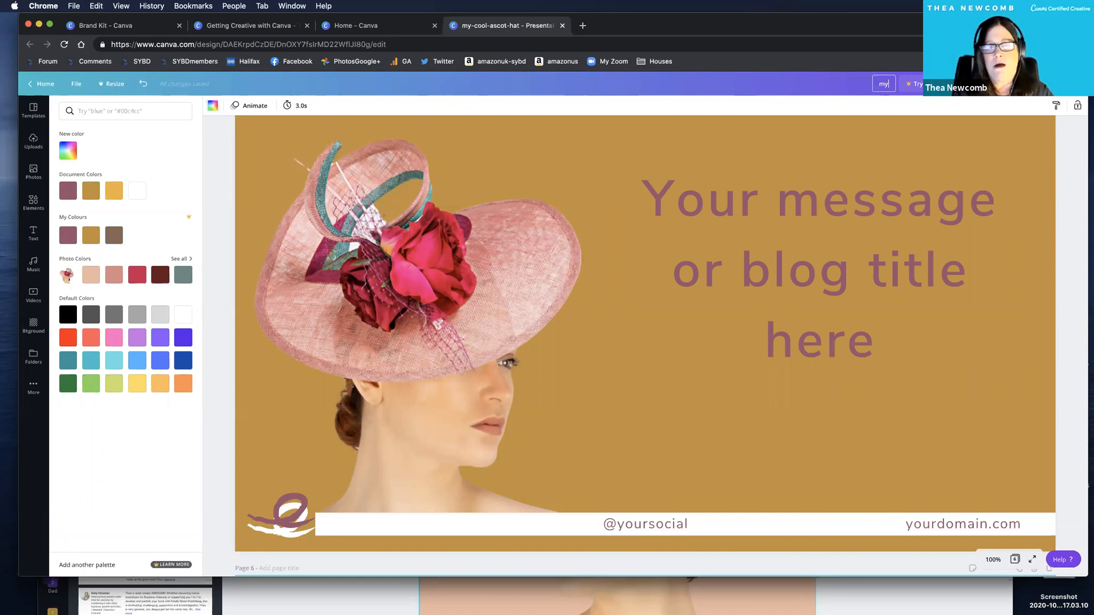
type("-blo")
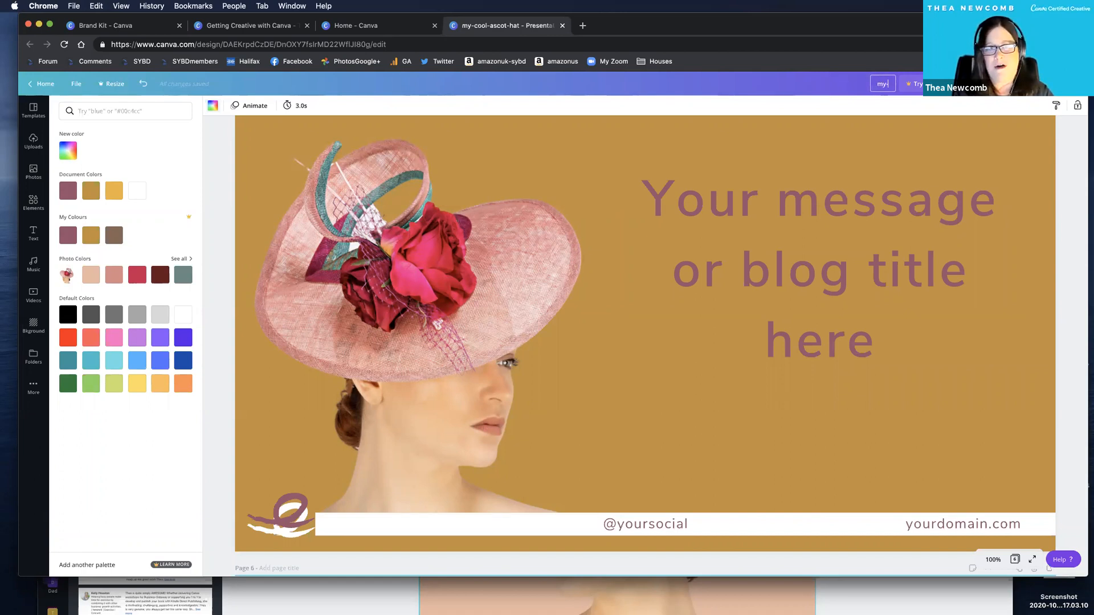
type("g-here")
left_click(782, 87)
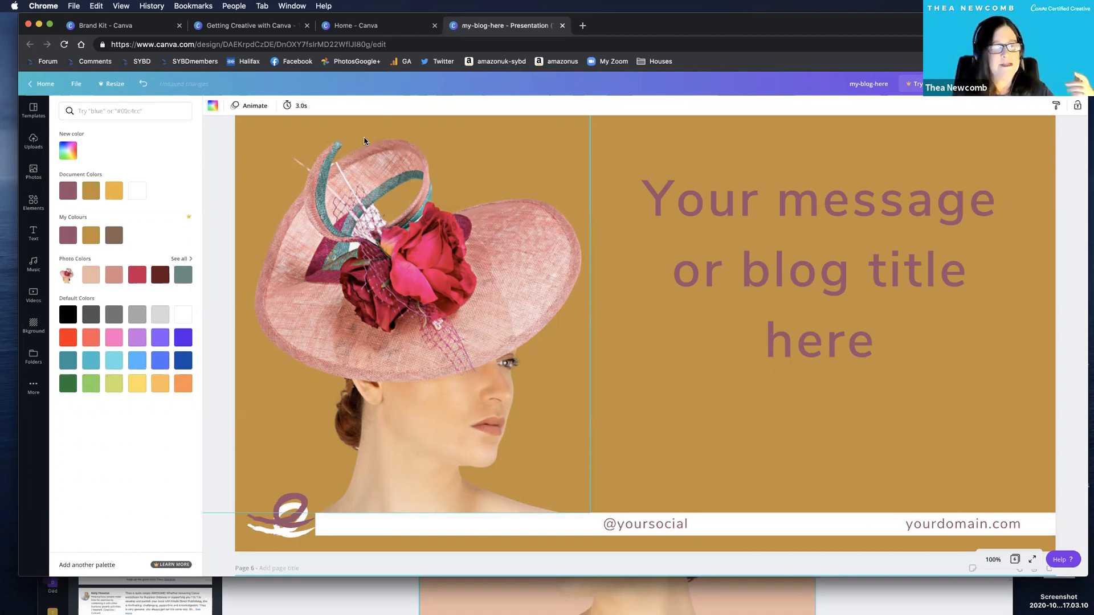
Limit the presentation's PDF Standard download to page 5 only.
scroll(276, 155, "up", 3)
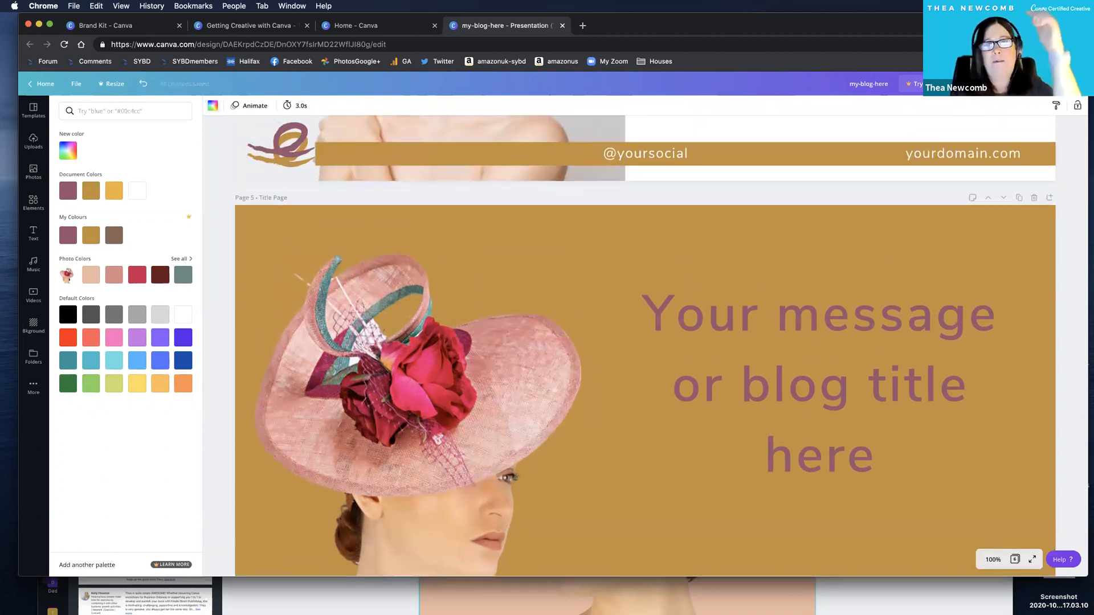
left_click(1046, 83)
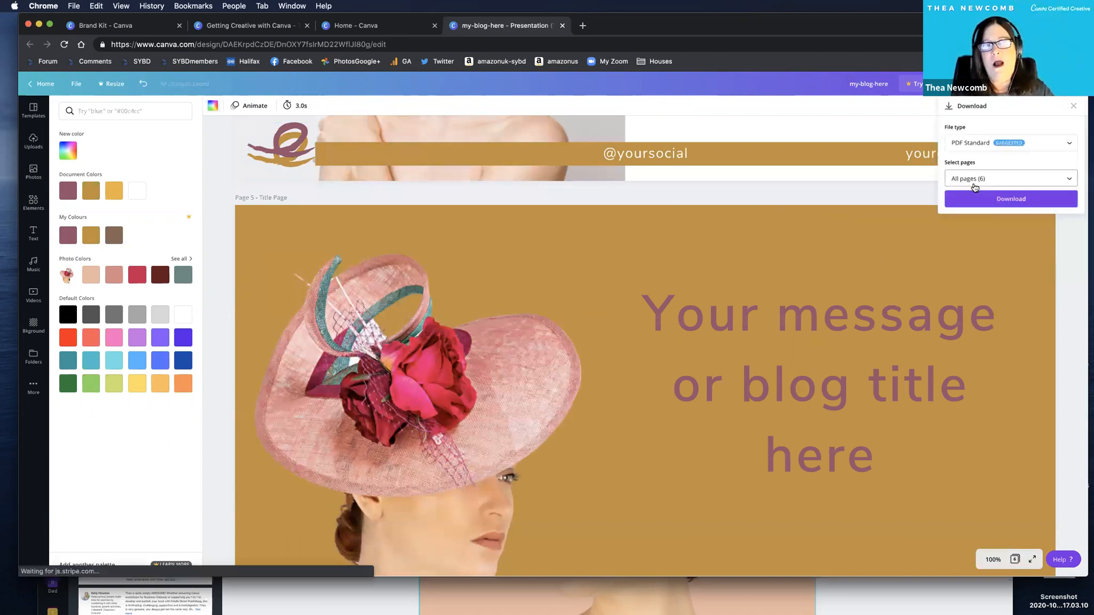
left_click(973, 181)
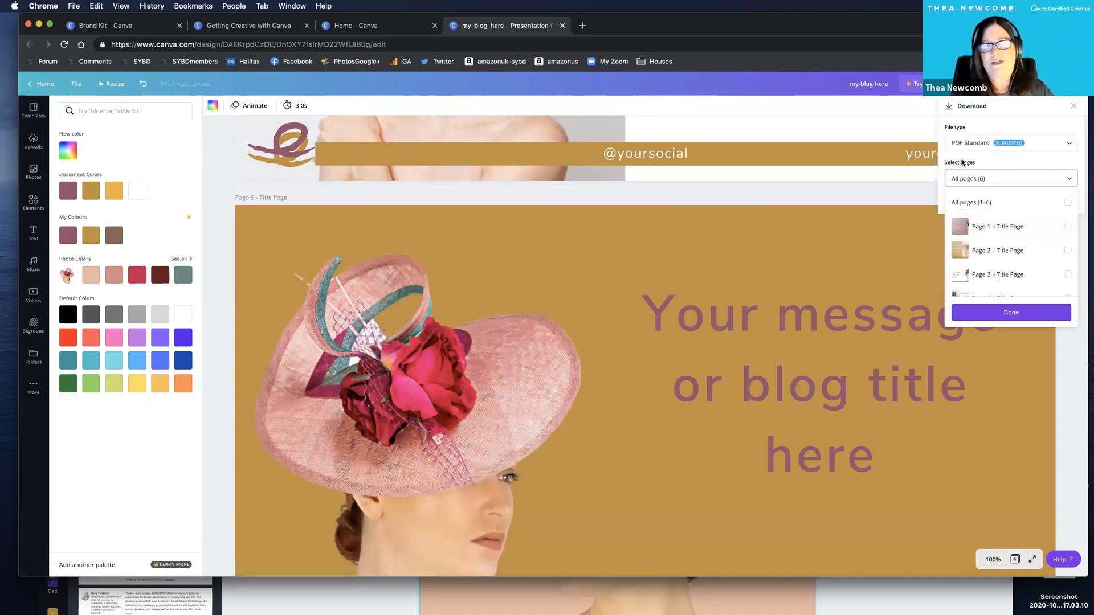
scroll(1005, 272, "down", 2)
left_click(999, 262)
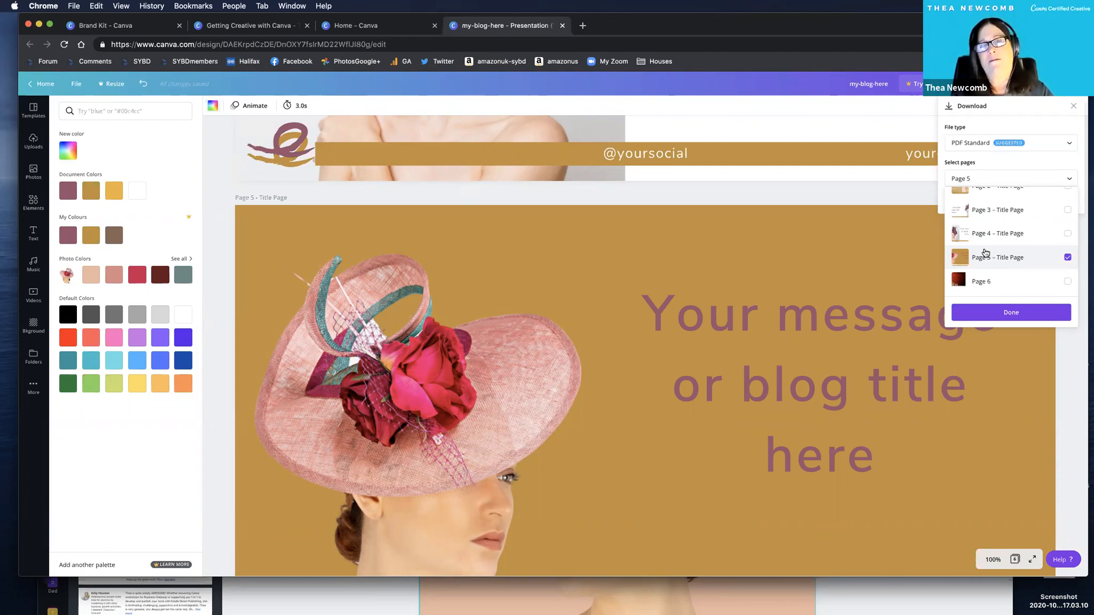
Close the download options, select the word Page in page 5's title and deselect it without editing.
left_click(274, 197)
left_click(279, 197)
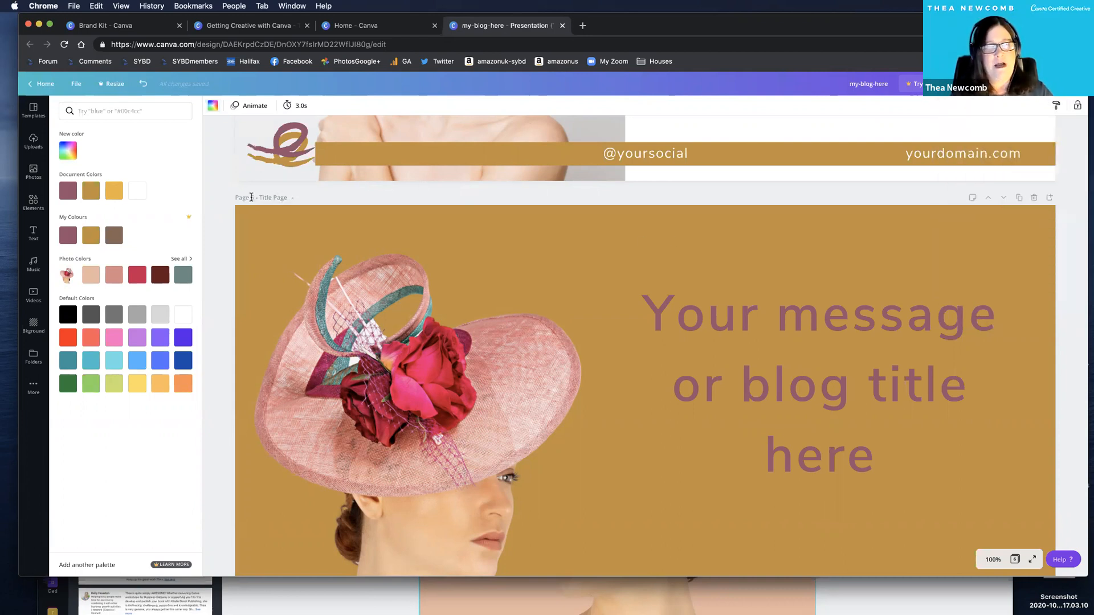
left_click(278, 206)
left_click(302, 206)
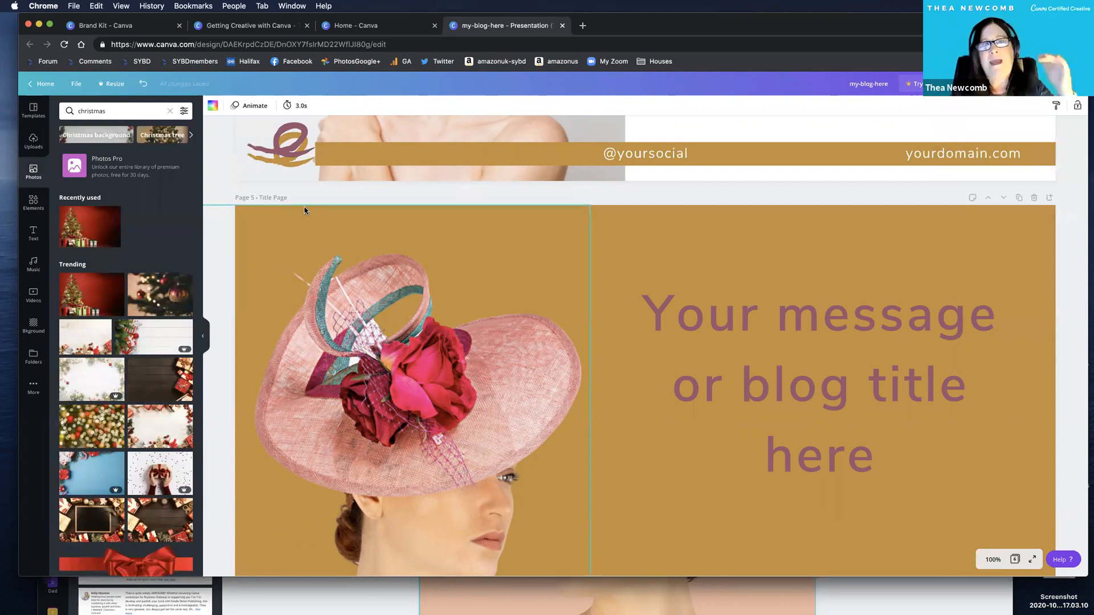
double_click(279, 197)
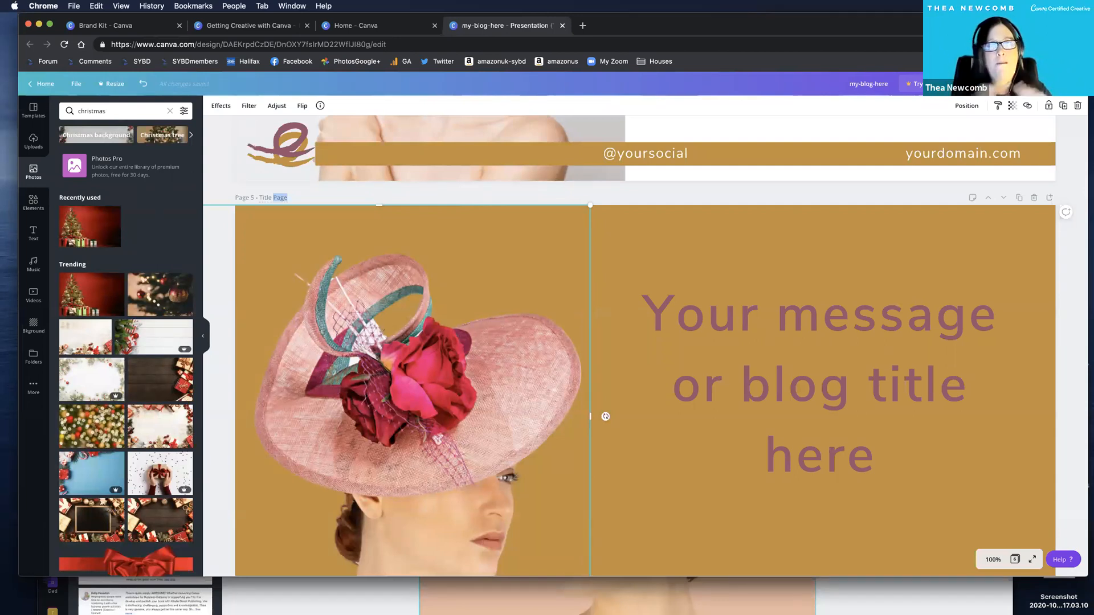
scroll(899, 295, "down", 3)
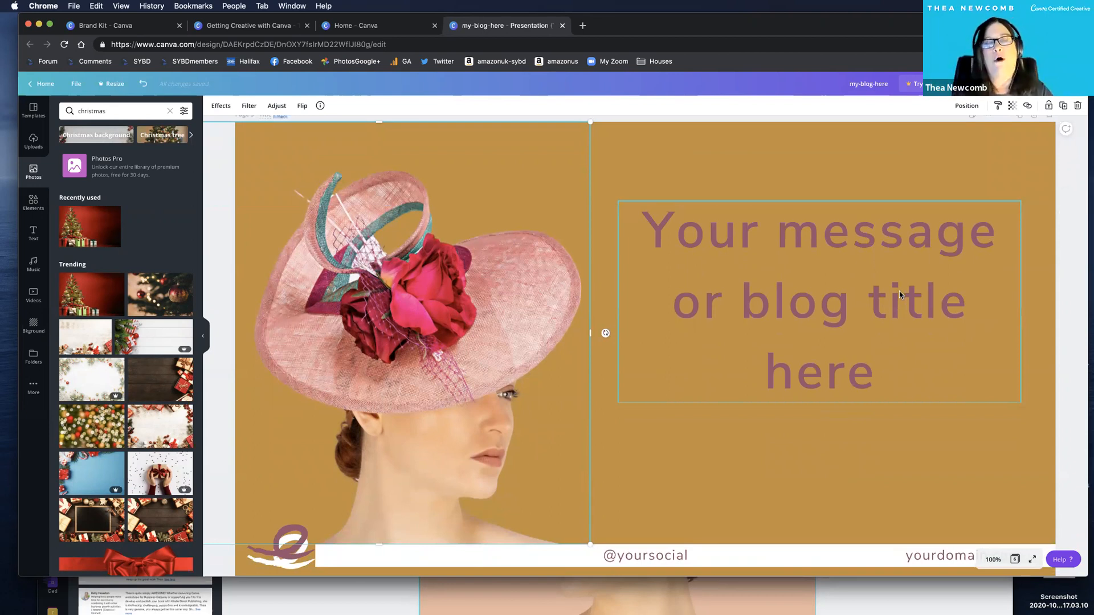
left_click(1069, 270)
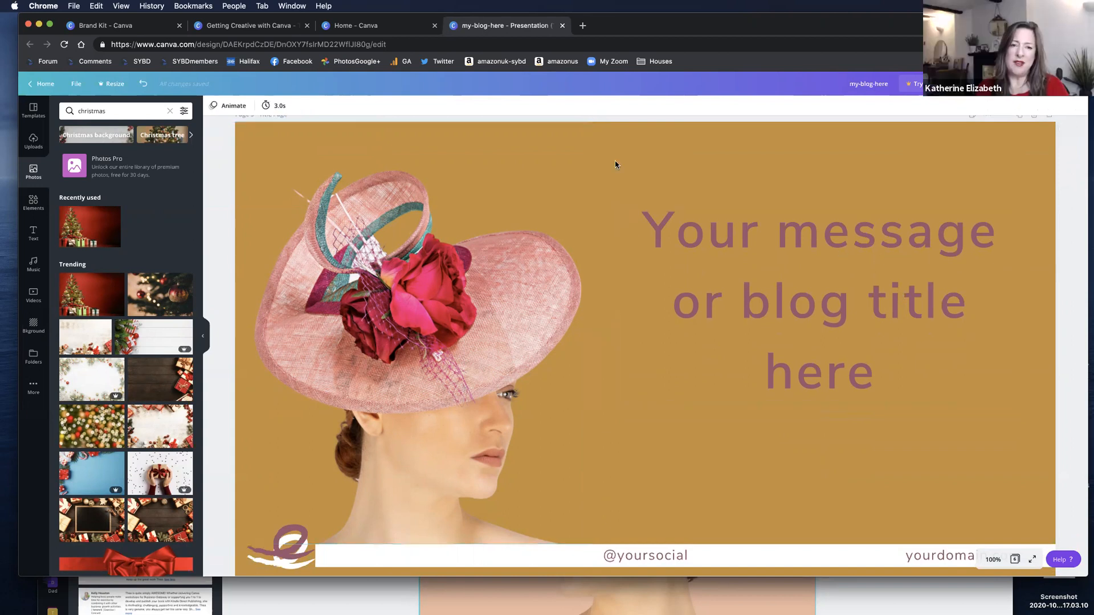
View the Canva home page and return to the my-blog-here presentation.
left_click(339, 26)
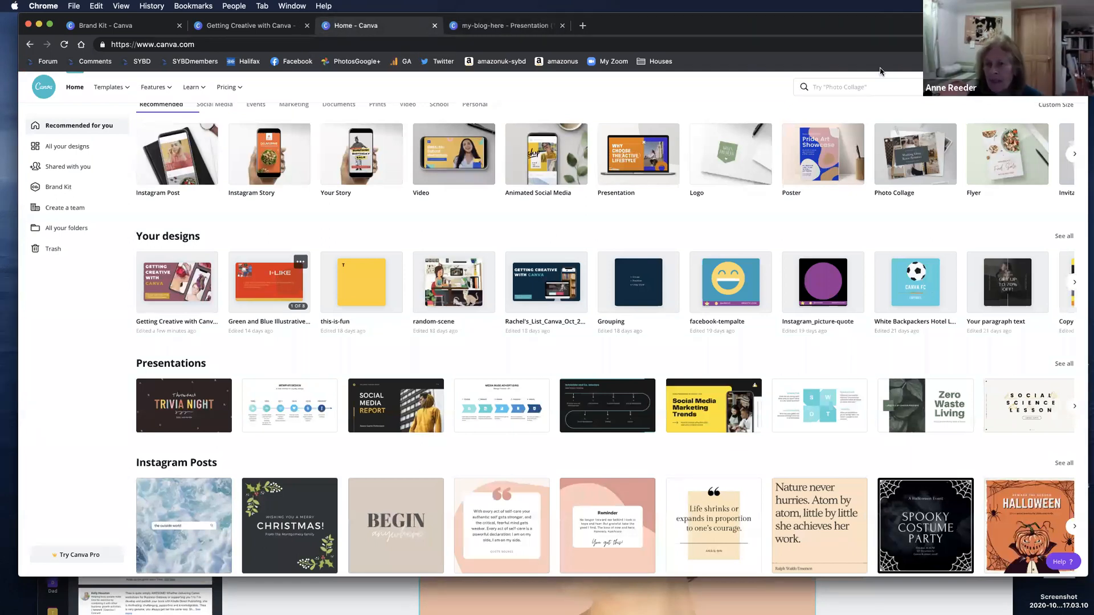
left_click_drag(884, 30, 880, 69)
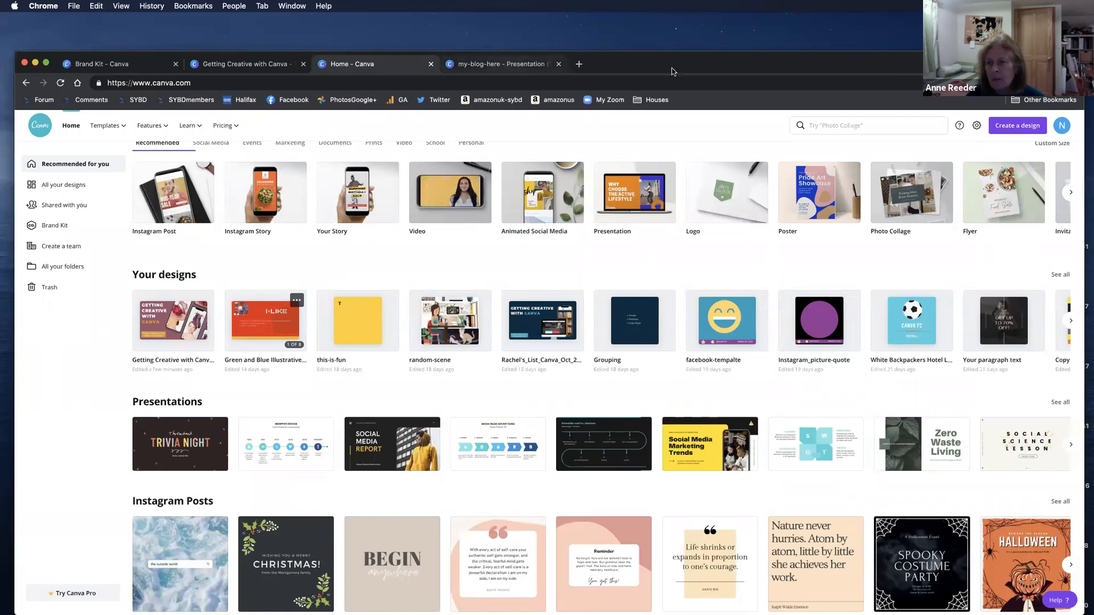
key("ctrl+Tab")
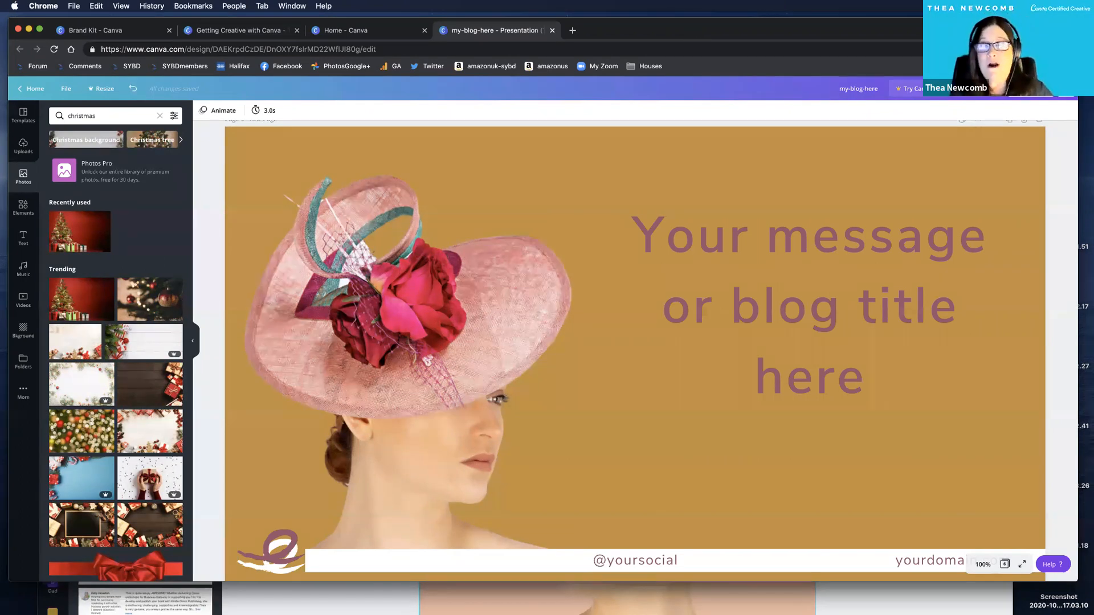
Review the presentation's download and publishing options, including the Microsoft PowerPoint export settings, and return to the publishing options.
left_click(995, 89)
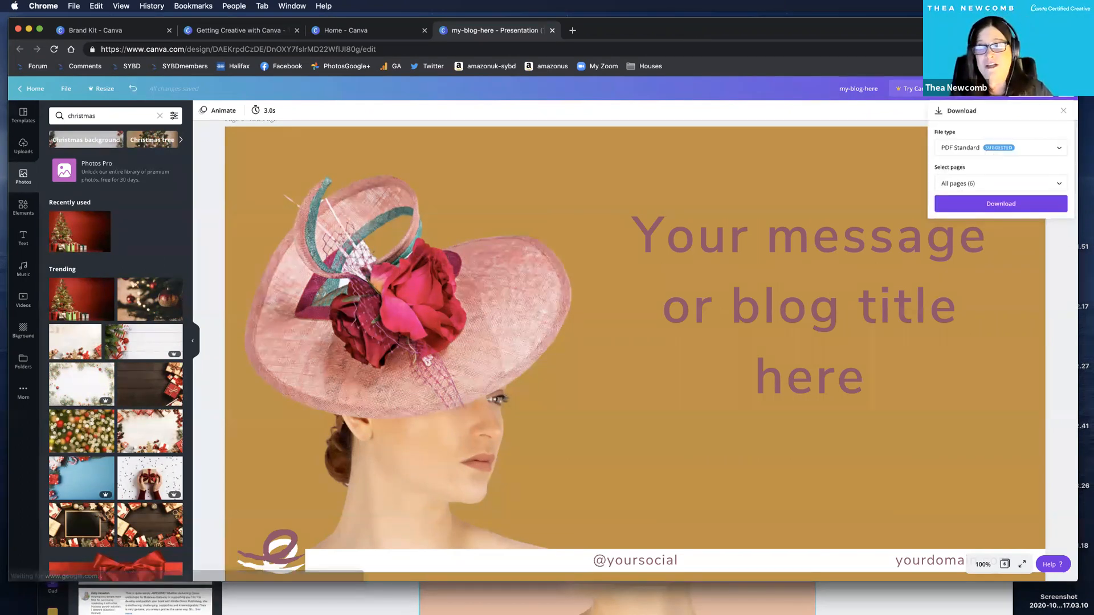
left_click(1001, 148)
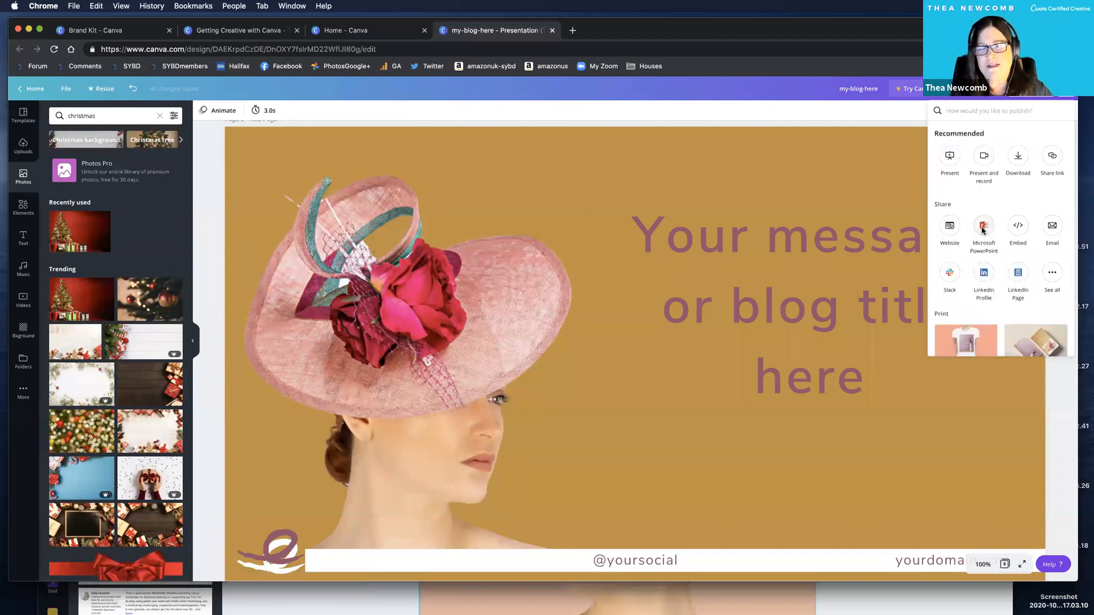
left_click(985, 225)
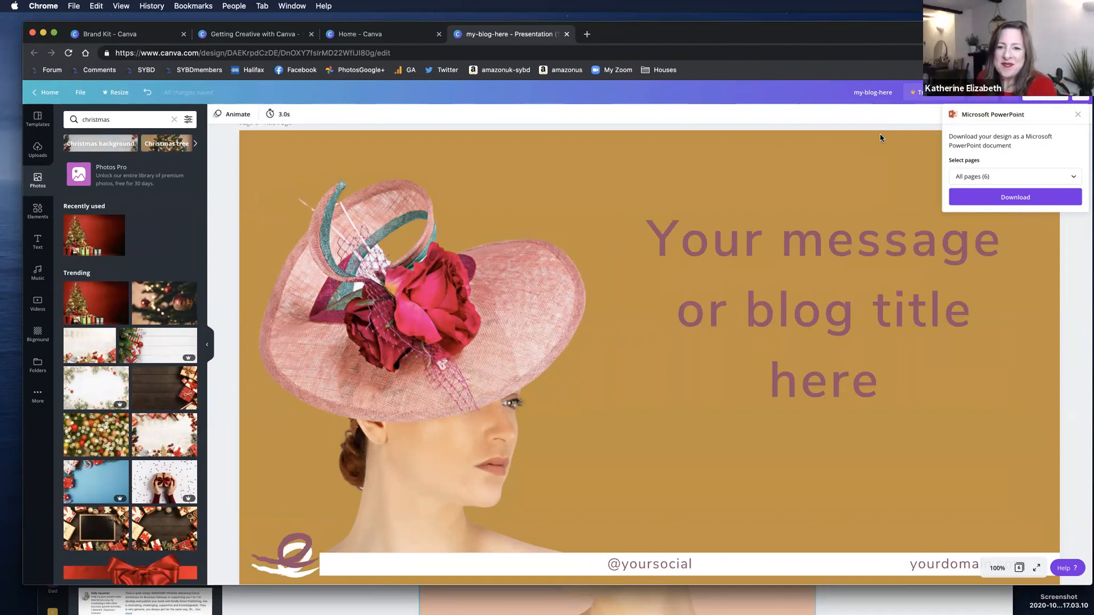
left_click_drag(736, 65, 741, 116)
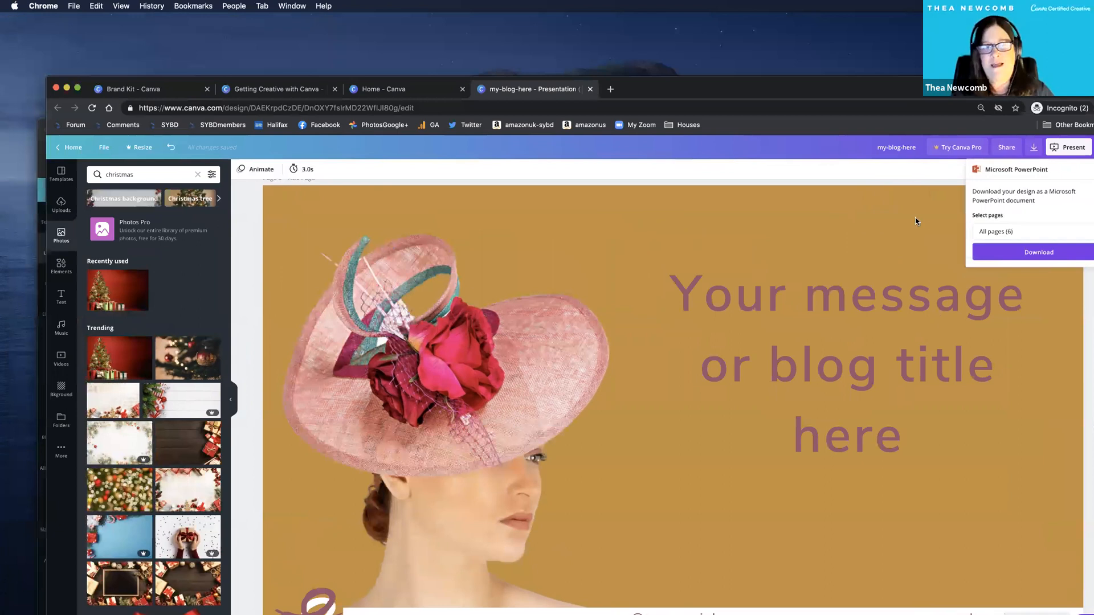
left_click_drag(854, 89, 701, 78)
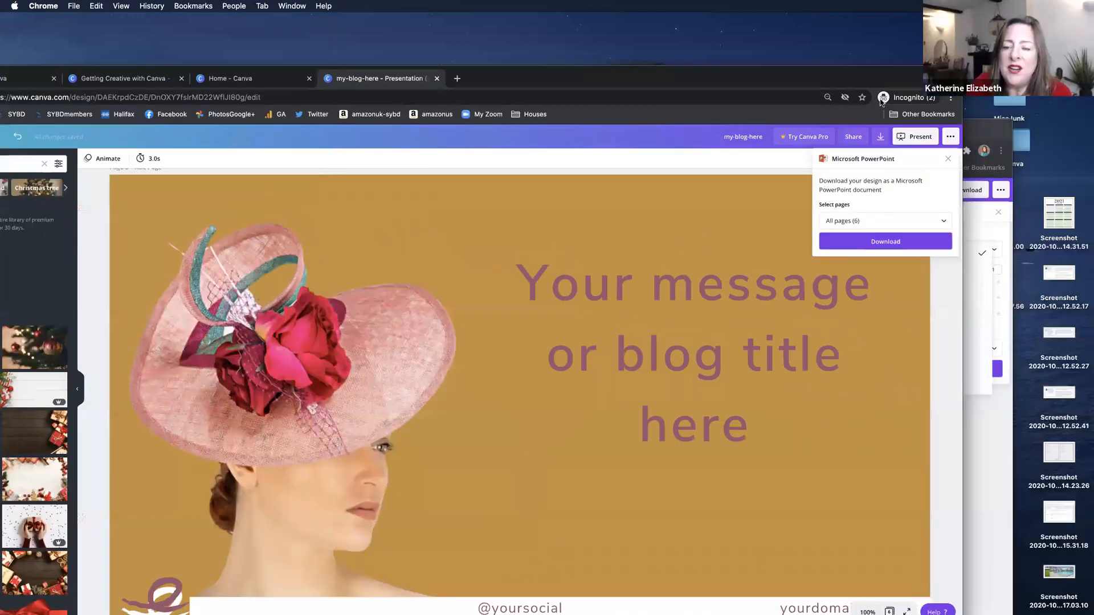
left_click(948, 159)
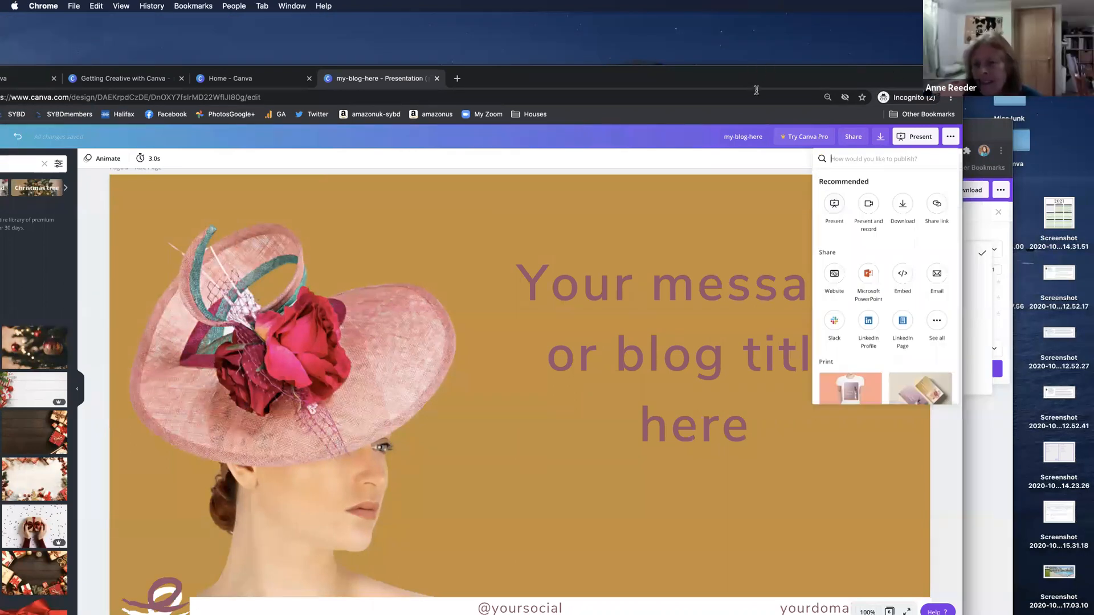
left_click_drag(808, 71, 878, 80)
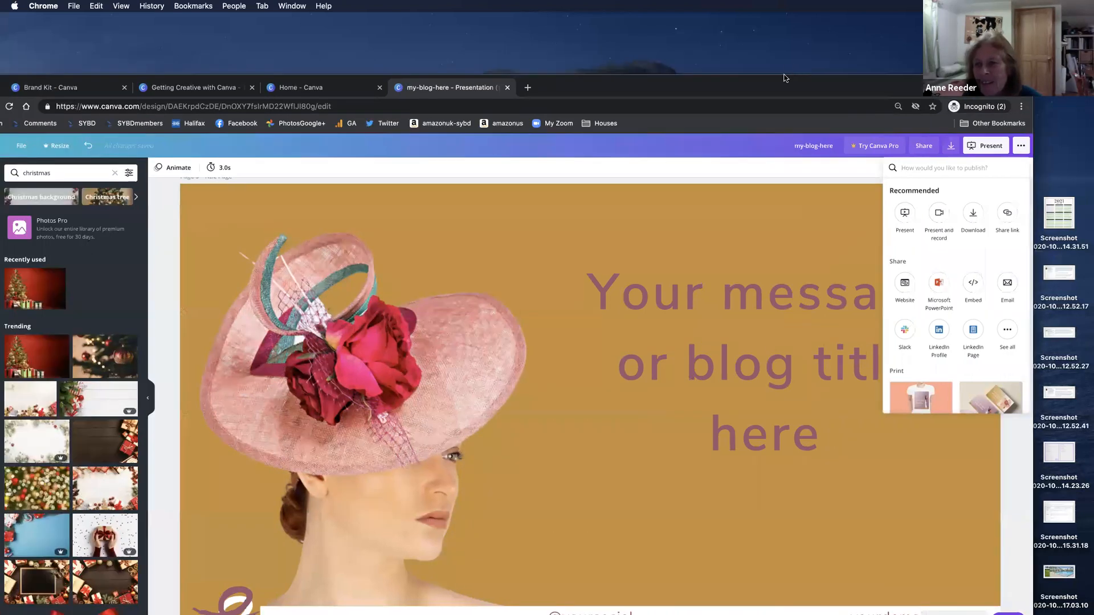
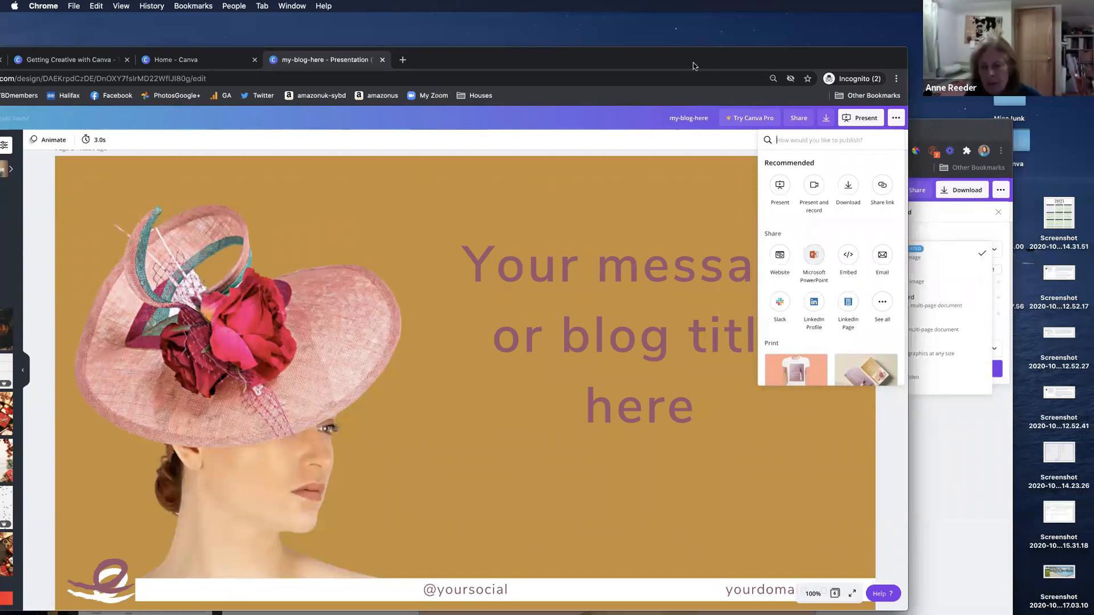
Download all 6 pages of the presentation as a Microsoft PowerPoint document and open my-blog-here.pptx in Keynote.
double_click(856, 61)
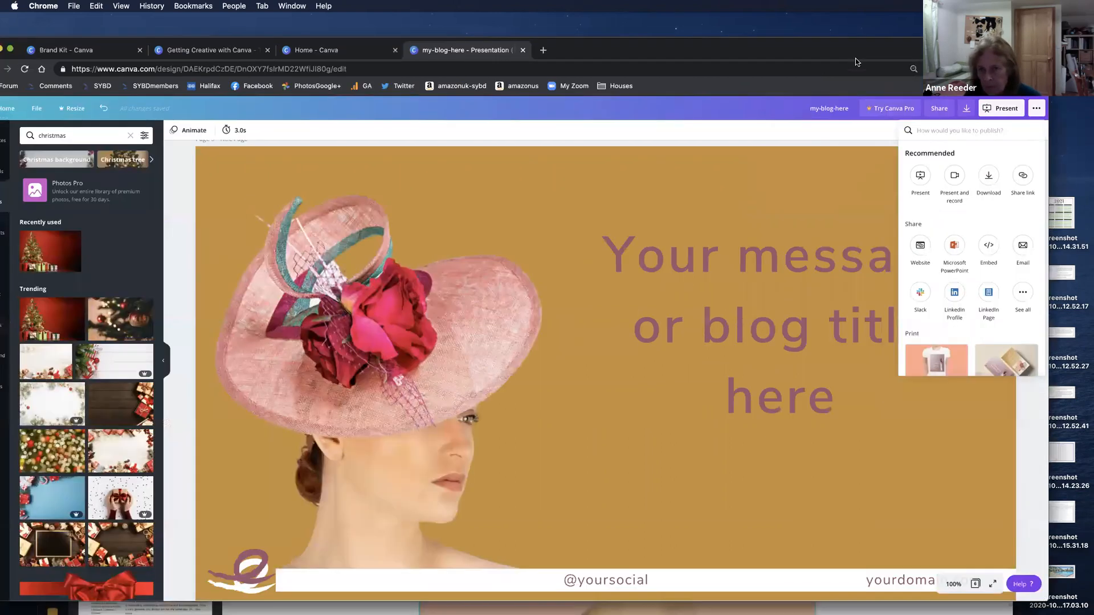
left_click_drag(856, 59, 882, 62)
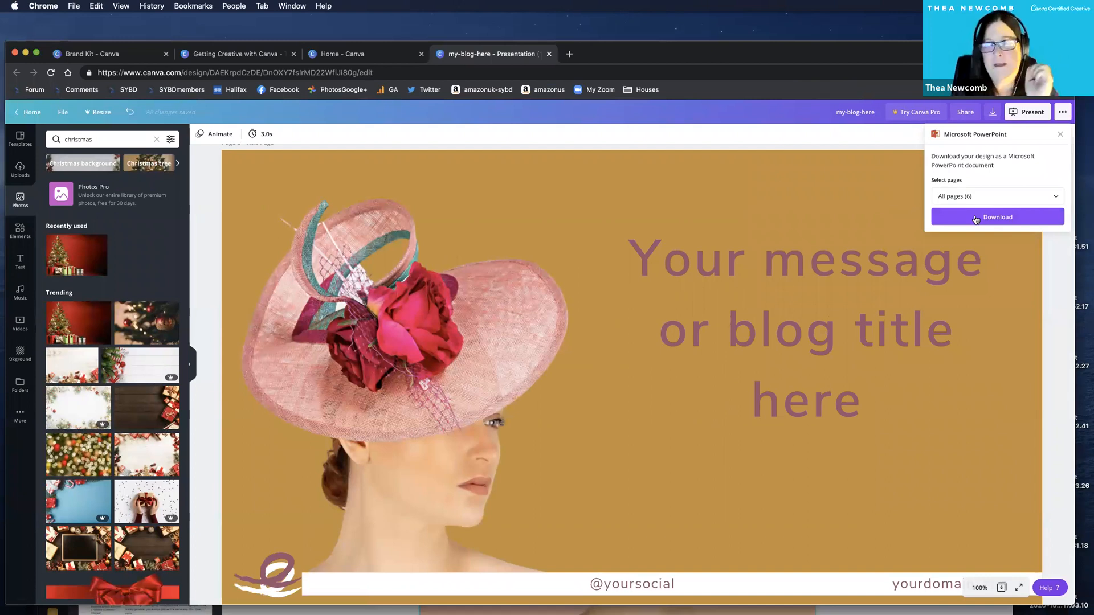
left_click(976, 218)
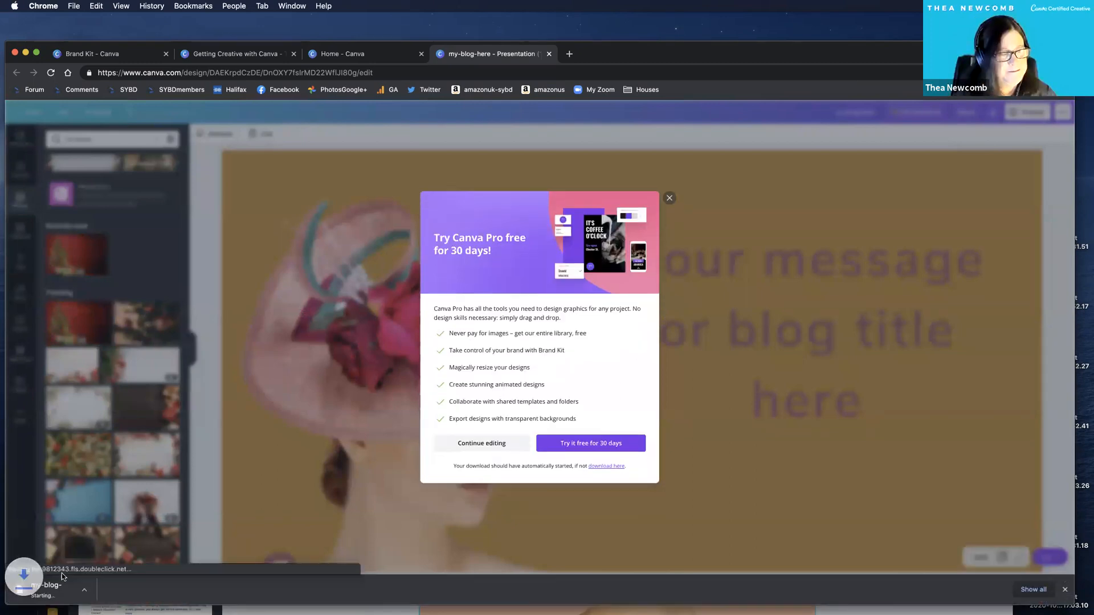
left_click(53, 591)
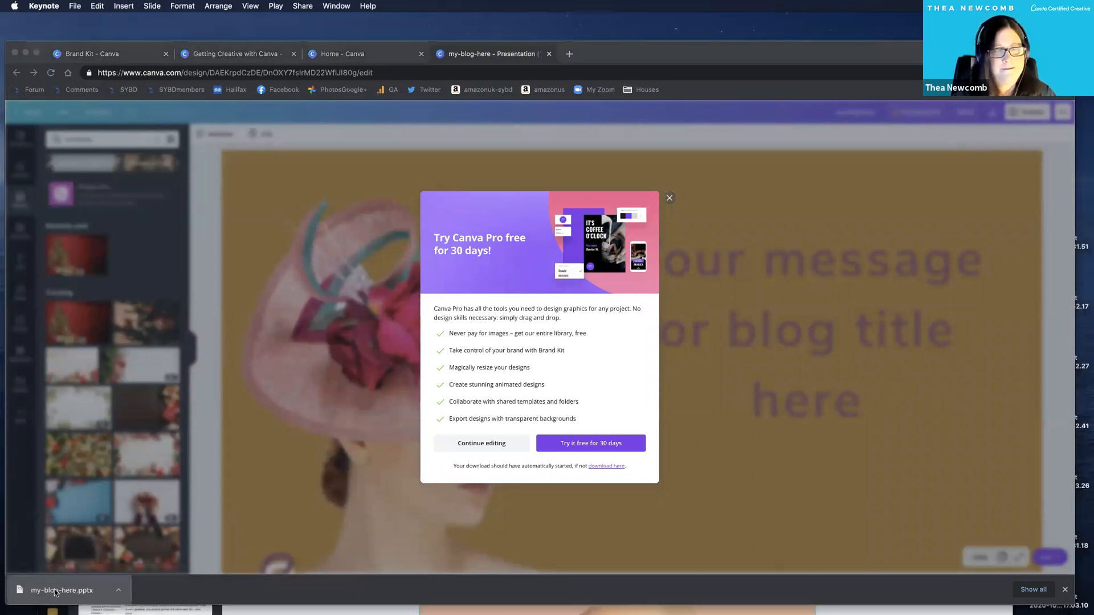
Create a Basic White presentation in Keynote, then delete the Christmas tree image from slide 6 of my-blog-here and minimise its window.
left_click(552, 467)
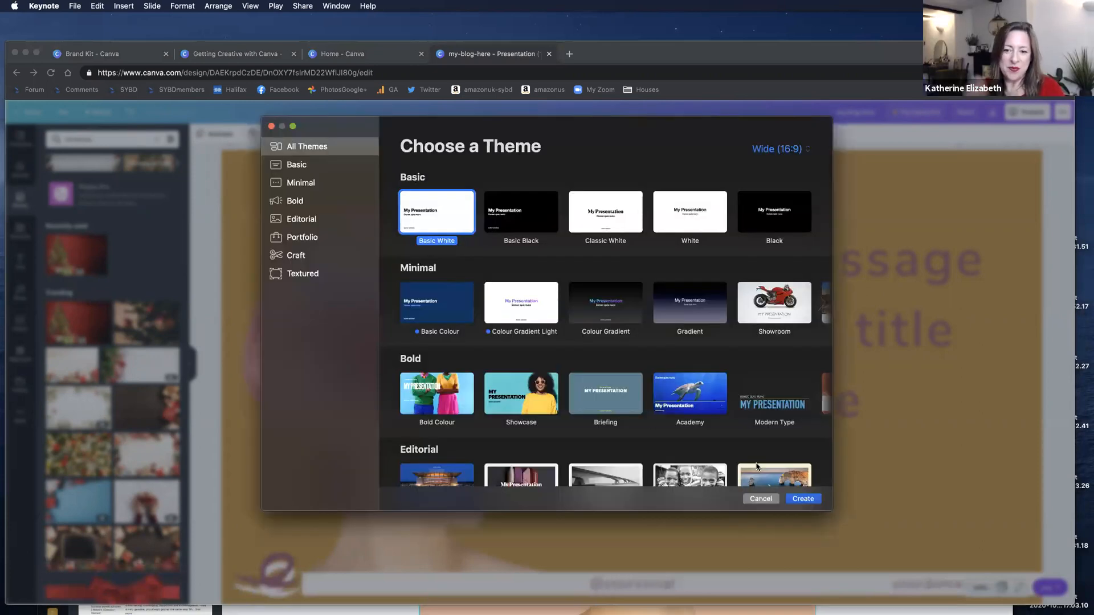
left_click(803, 499)
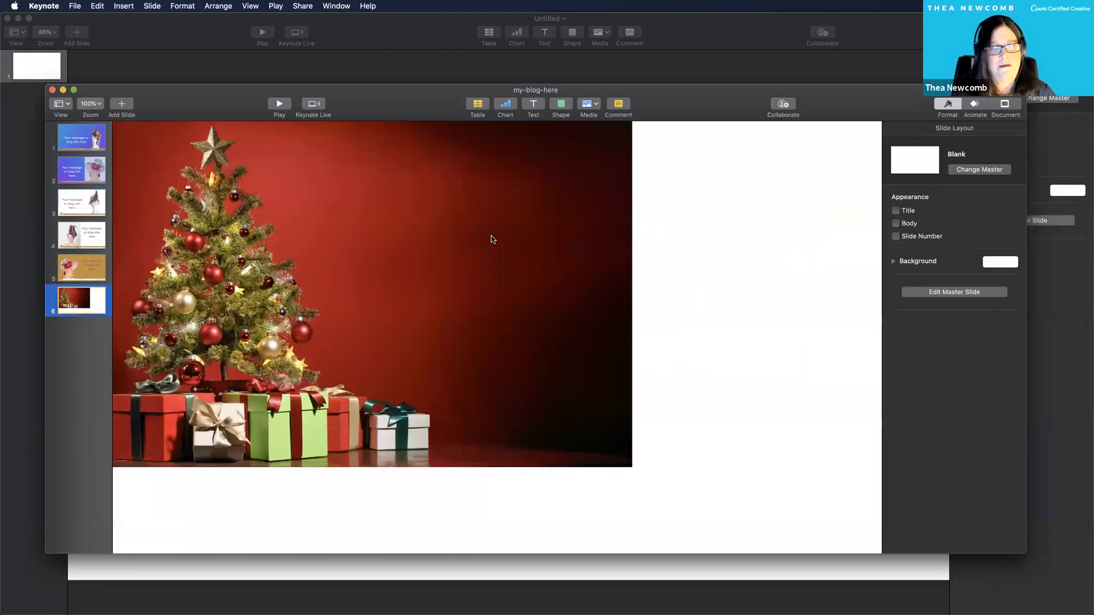
left_click(493, 239)
key("Delete")
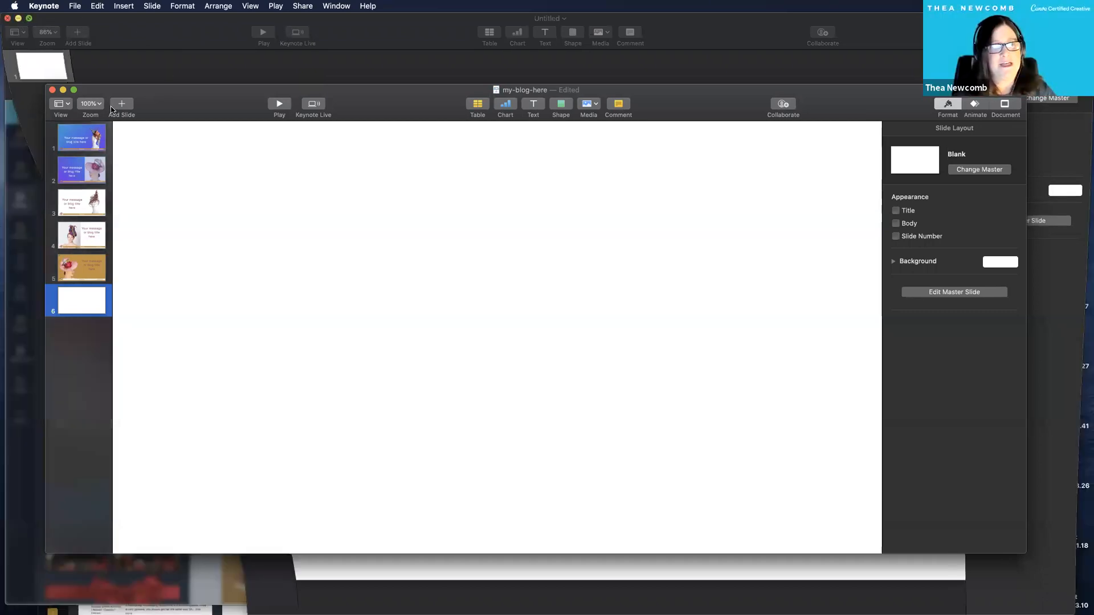
left_click(63, 91)
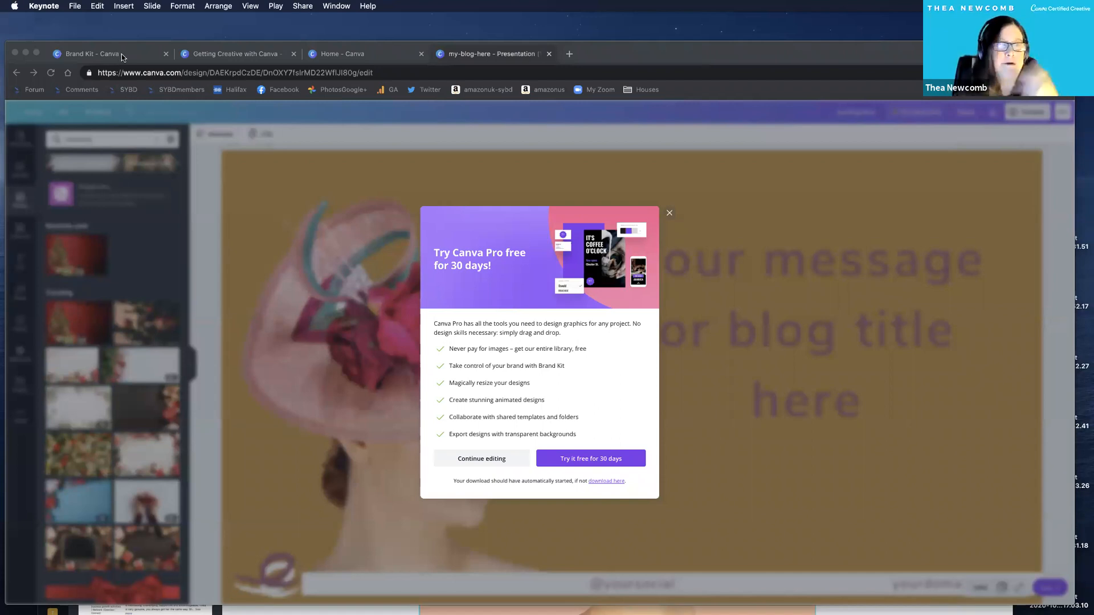
Return to Canva's home page, find the Mobile-First Presentation type and open the Green and White Simple Health Care template.
left_click(126, 57)
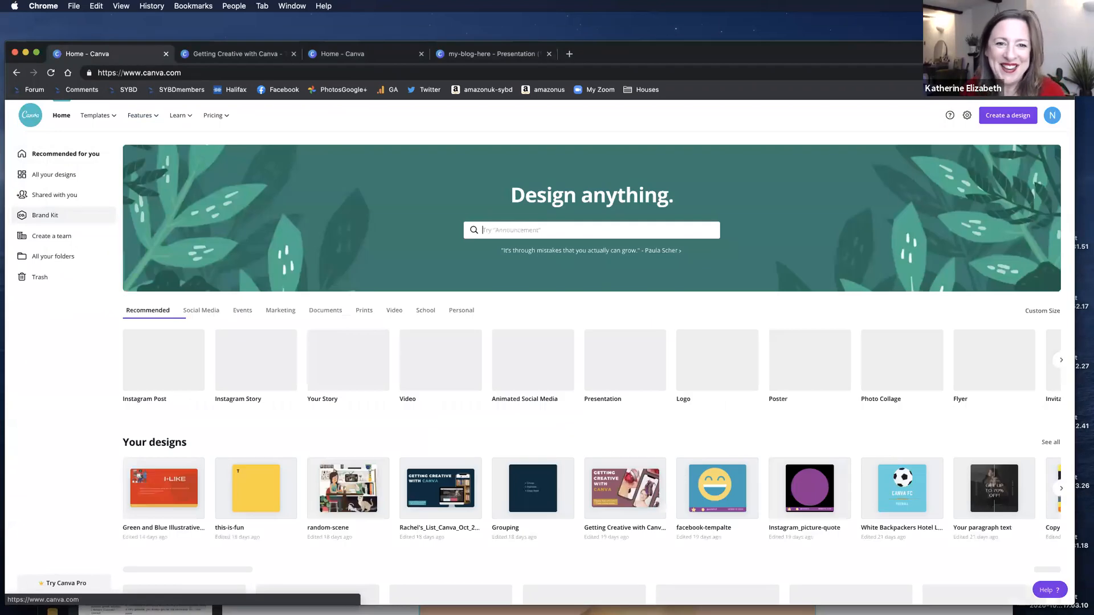
type("presenttation")
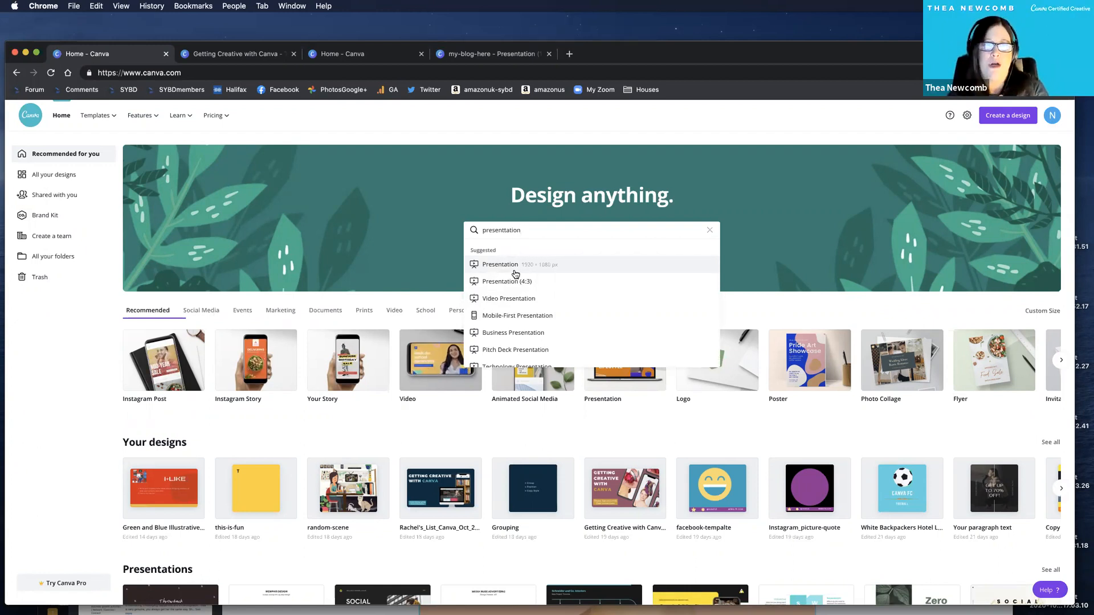
left_click(505, 317)
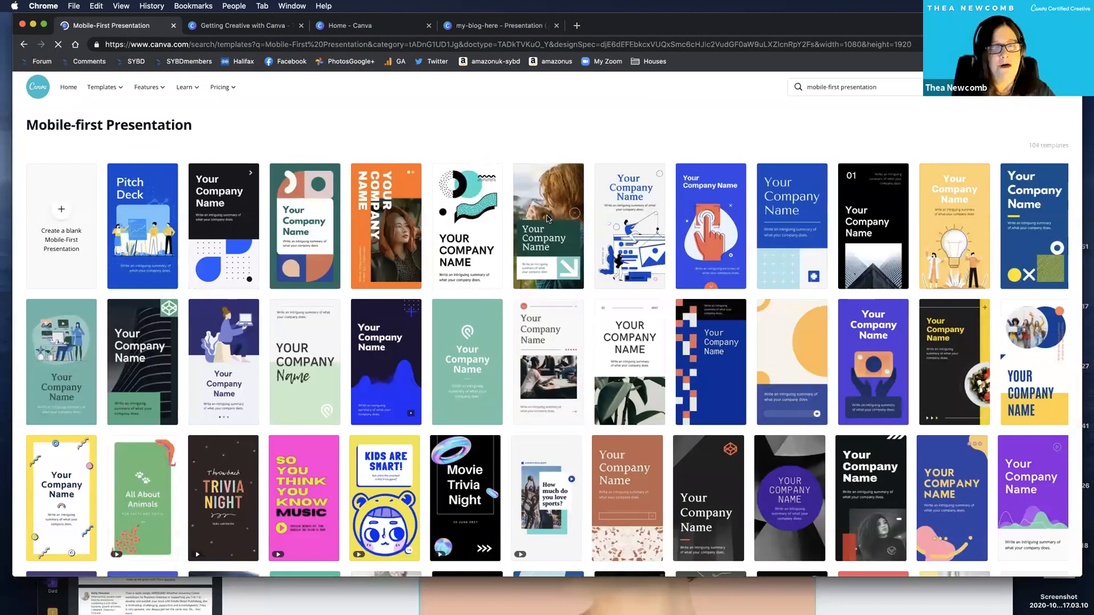
left_click(547, 220)
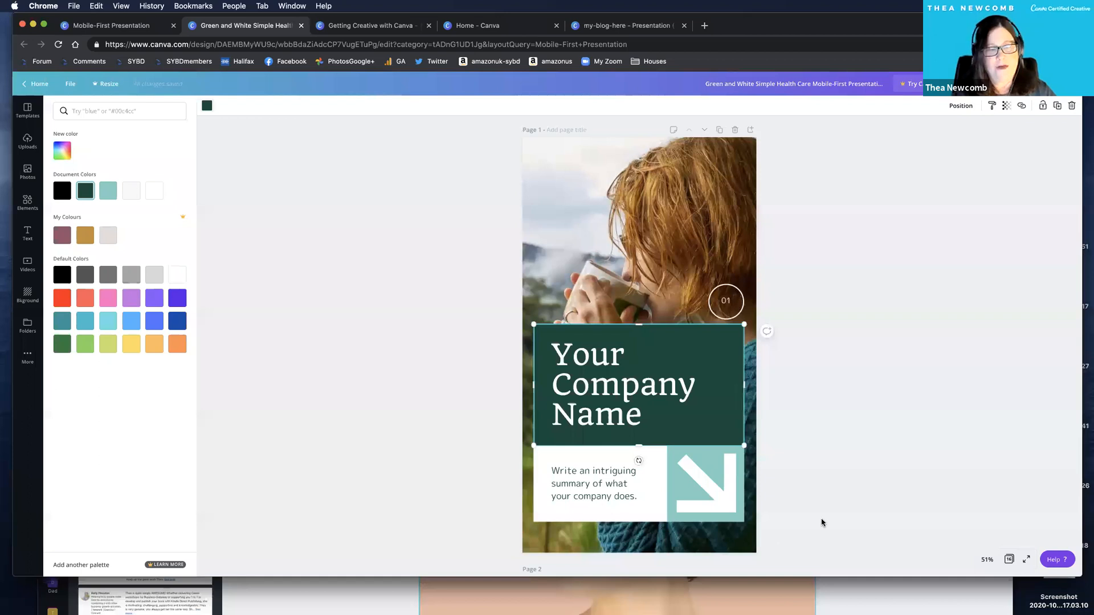
Recolour page 1's company name block in the brand mauve and the arrow pieces in the brand gold.
left_click(62, 235)
left_click(705, 486)
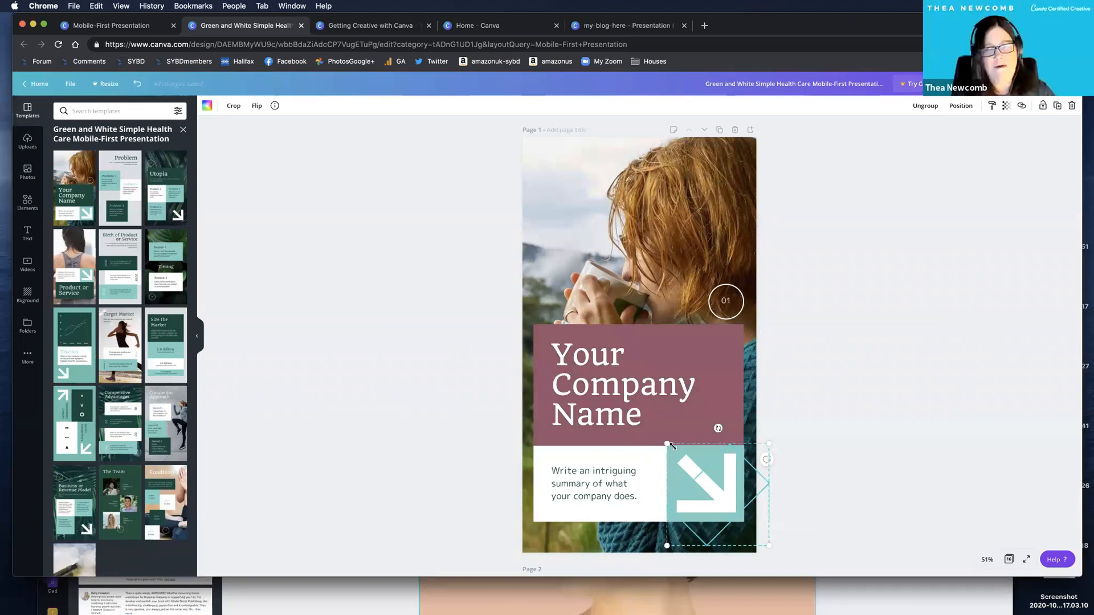
left_click(86, 236)
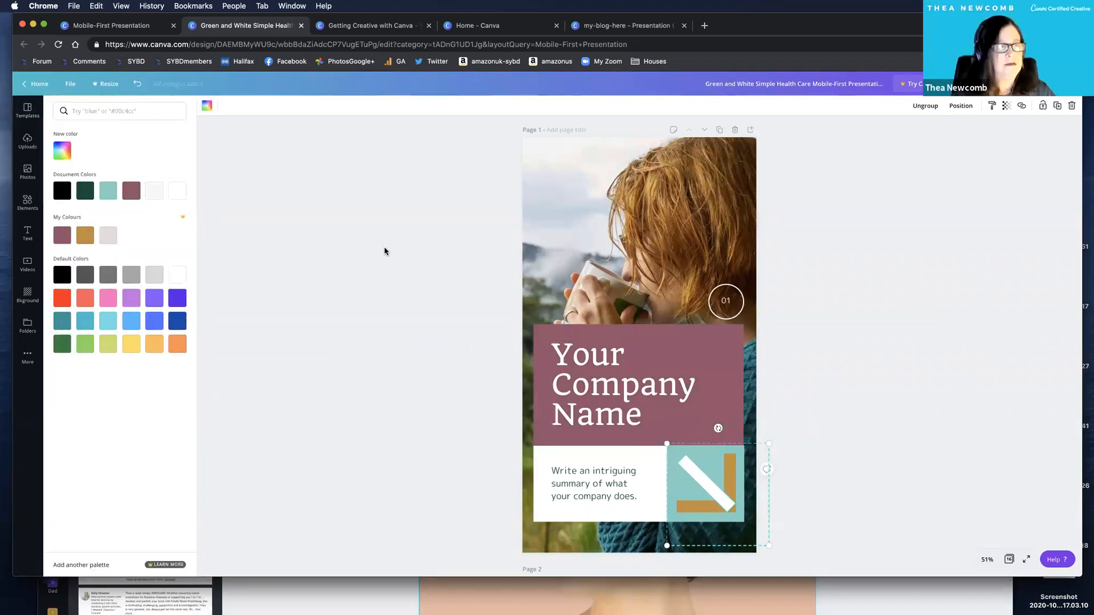
left_click(695, 485)
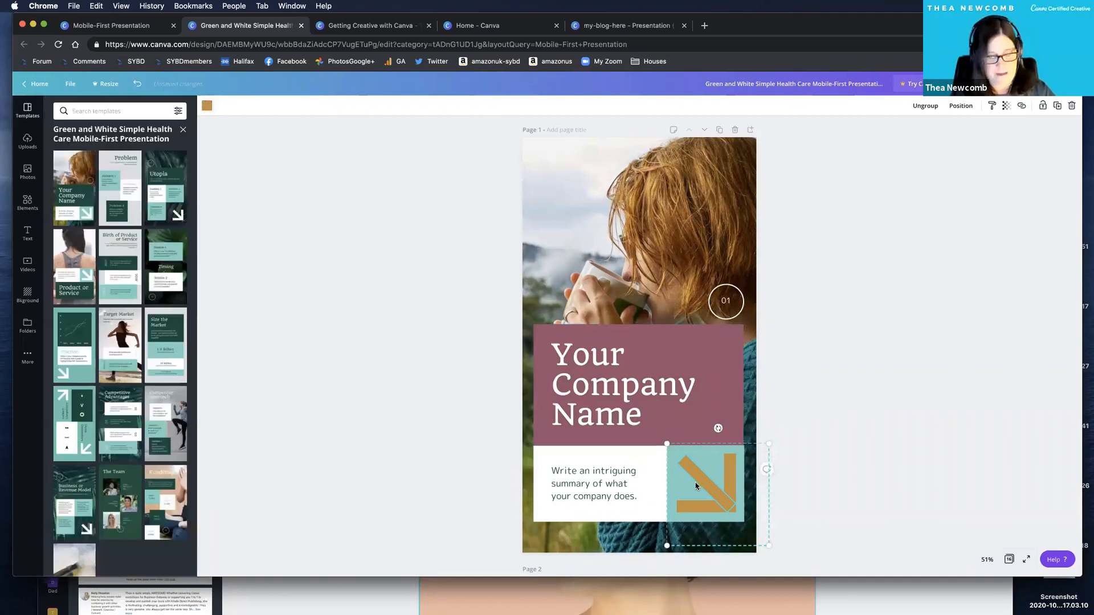
Try the brand mauve on the square behind page 1's arrow, then set the square to white.
left_click(696, 485)
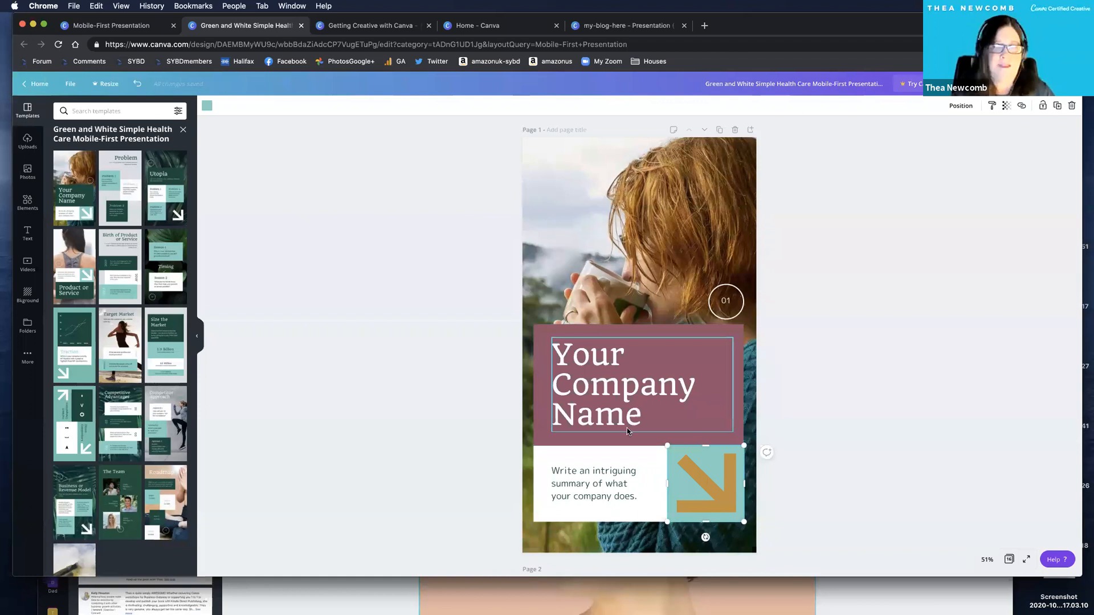
left_click(206, 105)
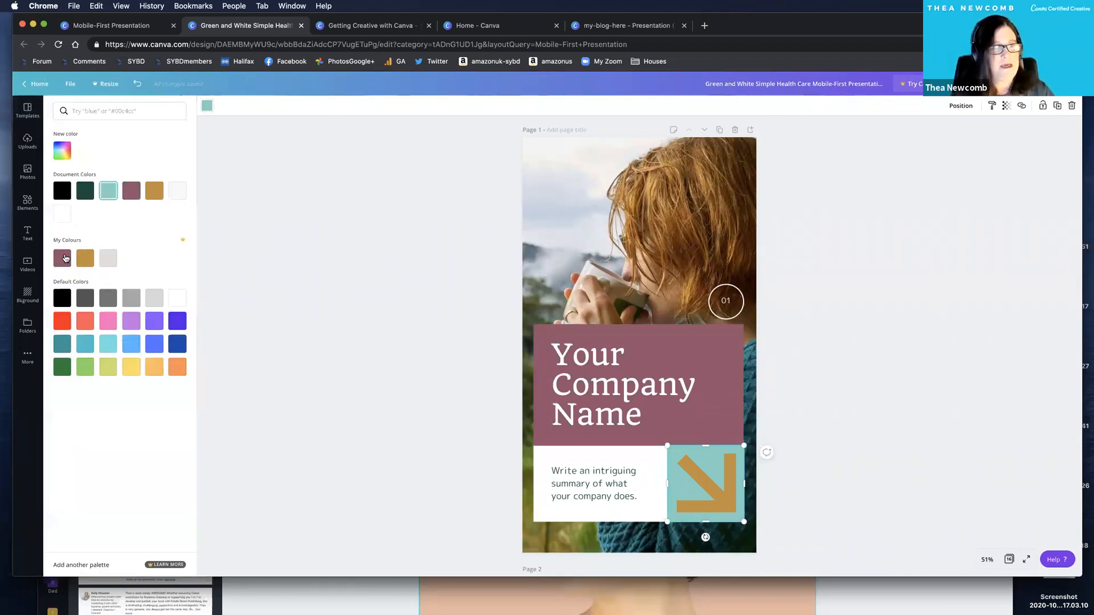
left_click(63, 258)
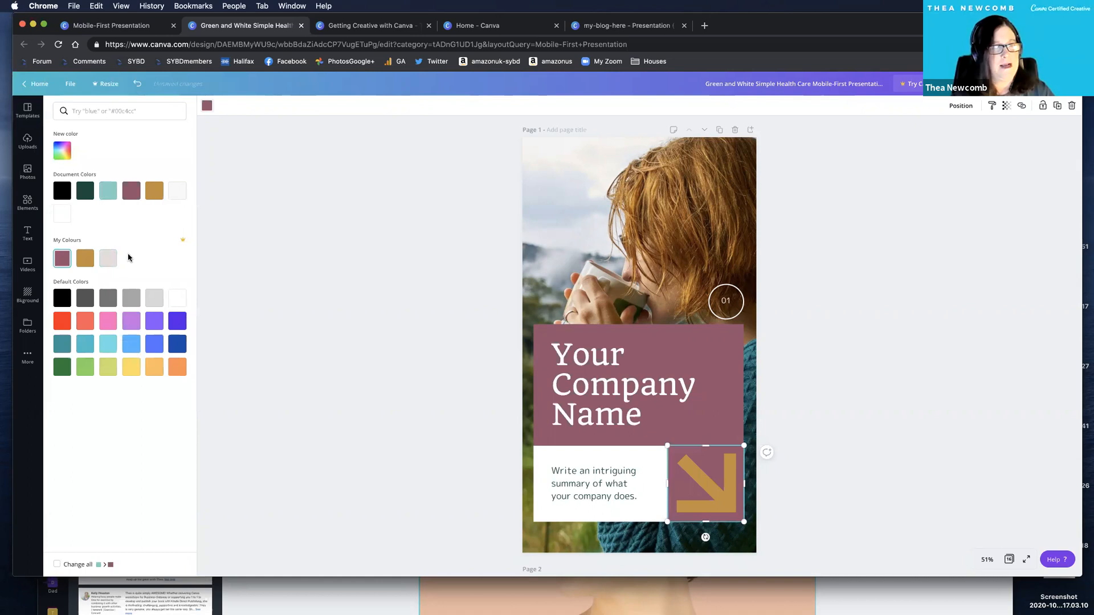
left_click(177, 299)
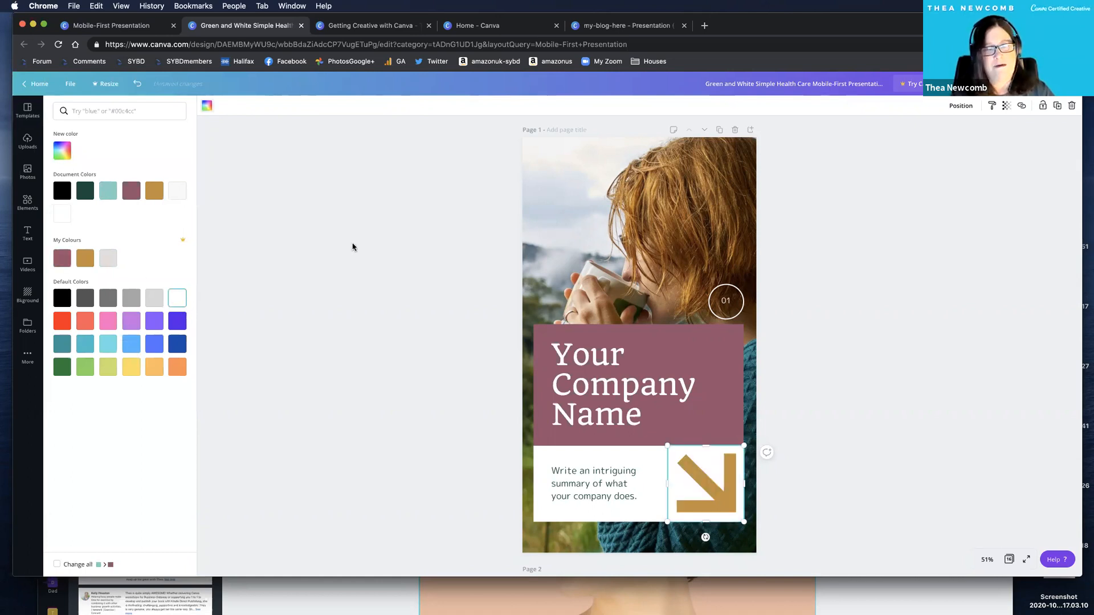
left_click(408, 225)
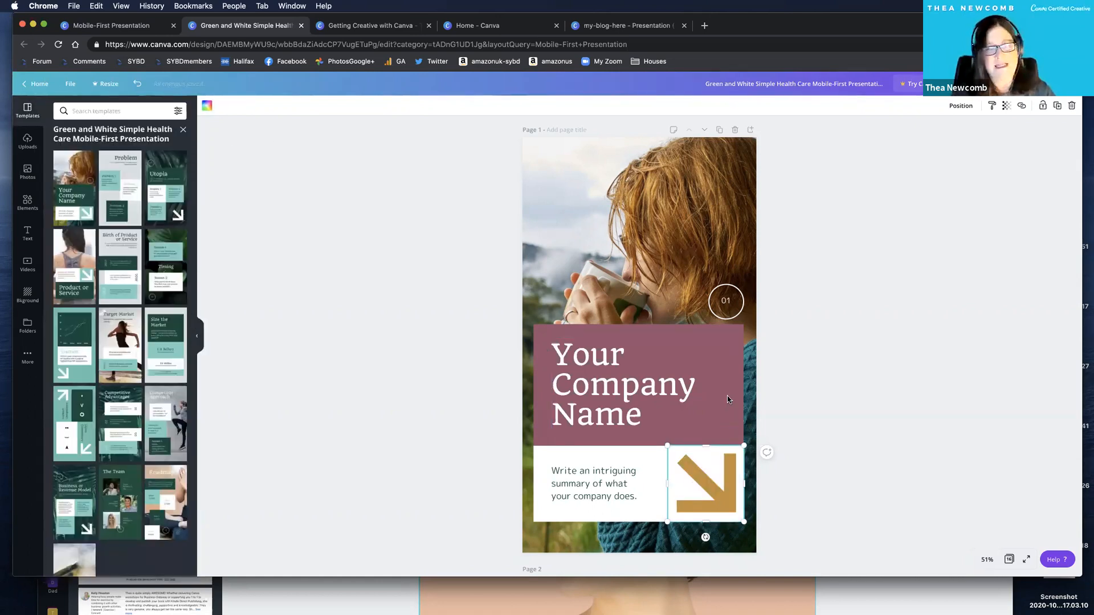
View all pages of the presentation in the grid overview, then return to page 2 and delete all its elements.
scroll(605, 488, "down", 3)
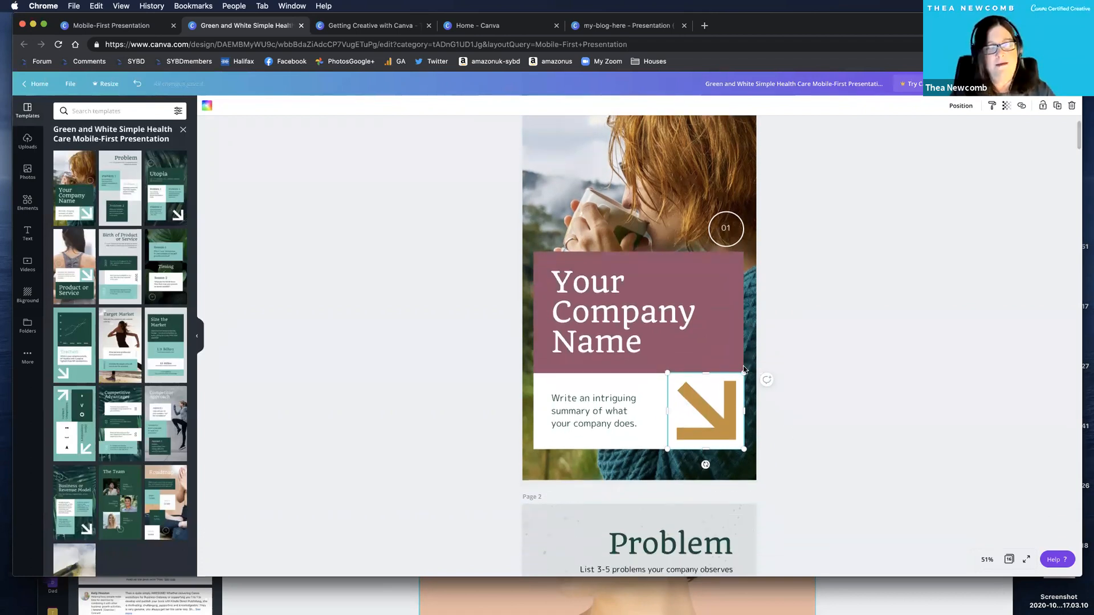
scroll(744, 369, "down", 10)
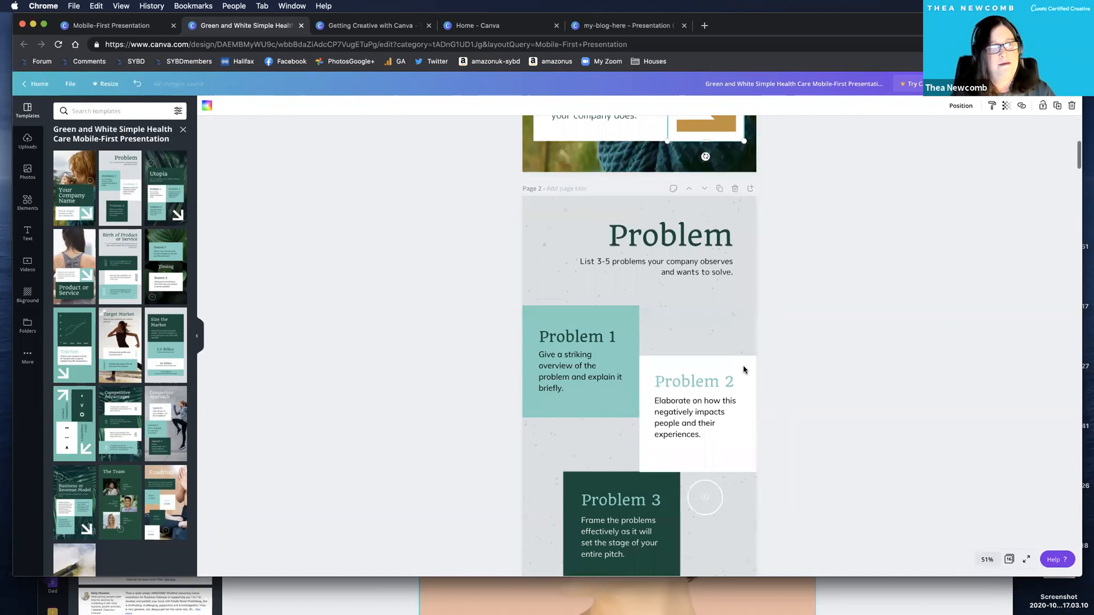
key("alt+super+3")
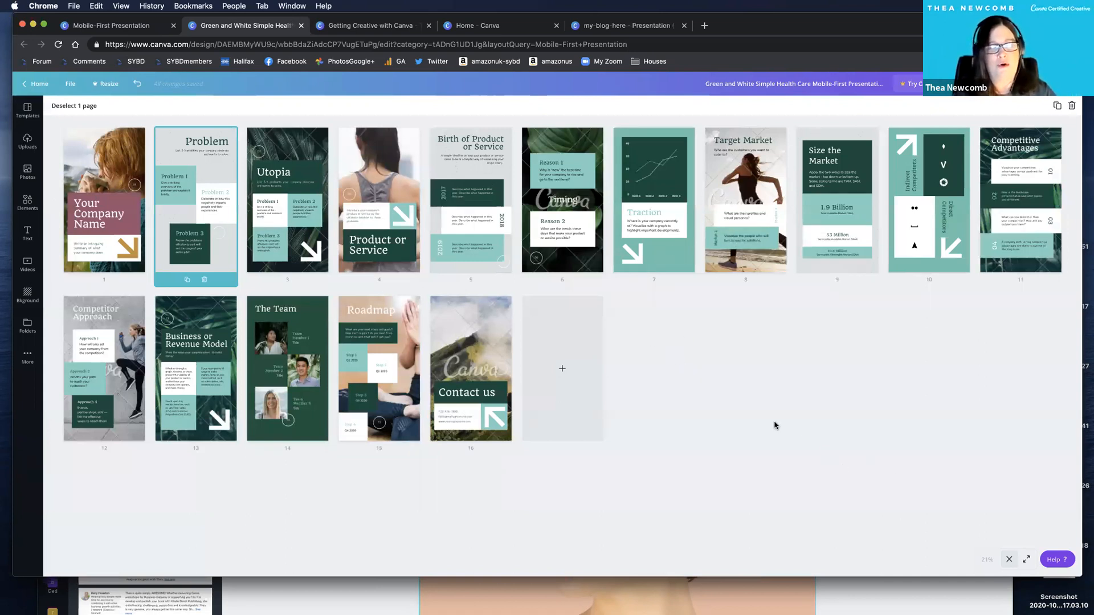
key("Escape")
key("super+a")
key("Delete")
Apply the Birth of Product or Service page from the Orange and White Lifestyle template to page 2, with a brand mauve background.
left_click(183, 129)
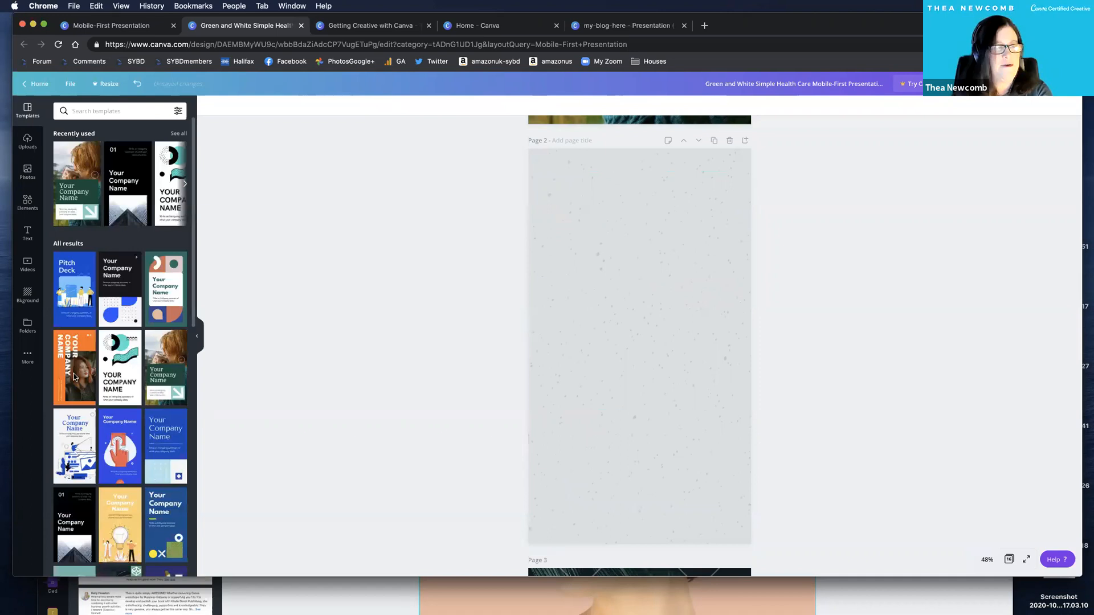
left_click(154, 268)
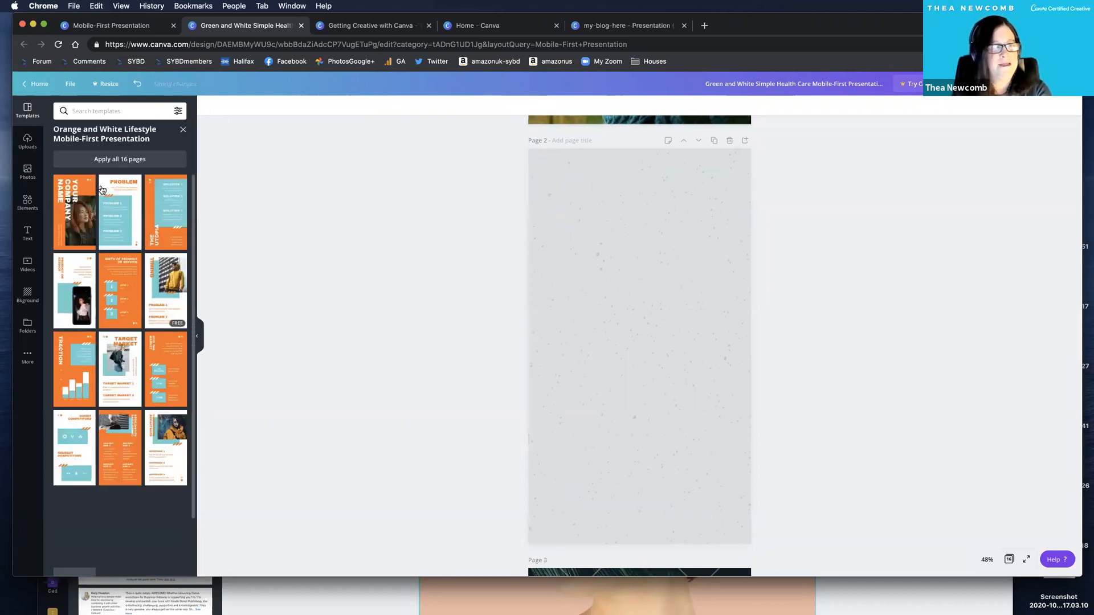
left_click(65, 257)
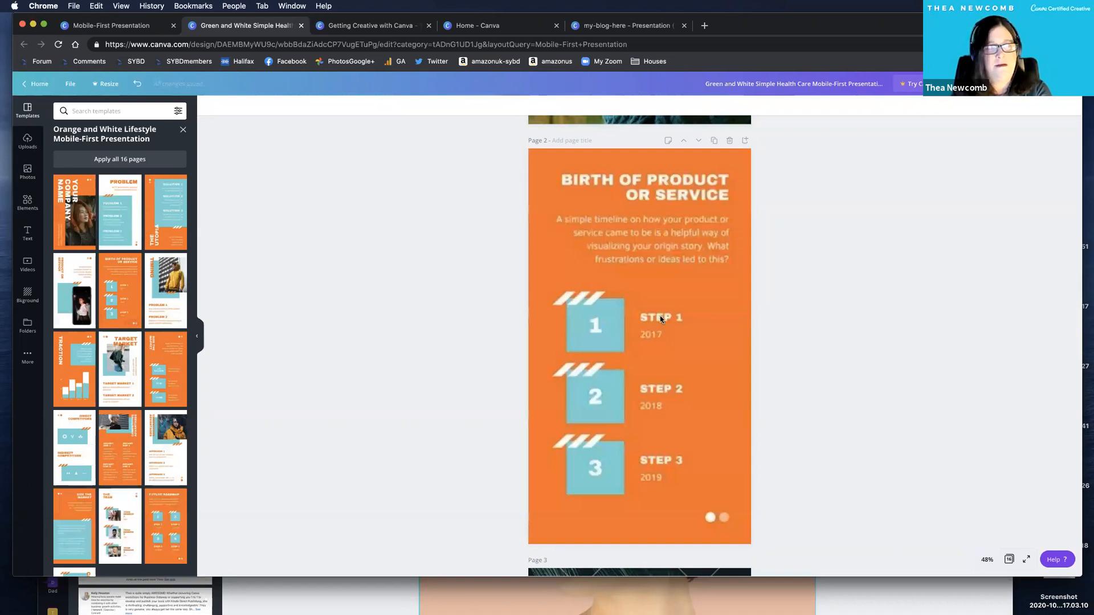
Recolour the square numbered 1 on page 2 in the brand gold and copy its style to squares 2 and 3.
left_click(607, 344)
left_click(208, 106)
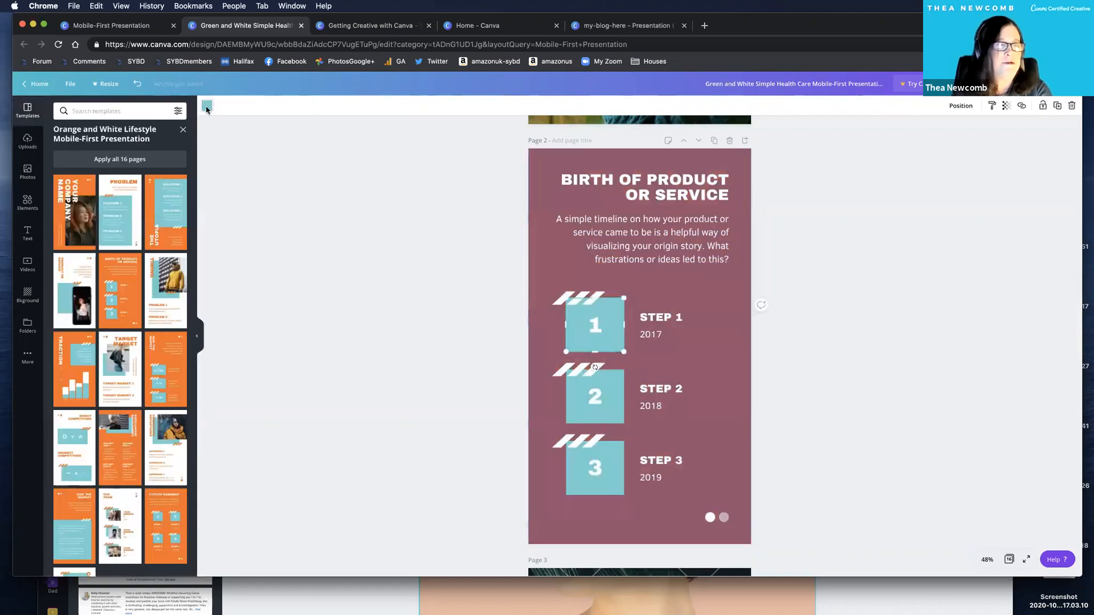
left_click(85, 258)
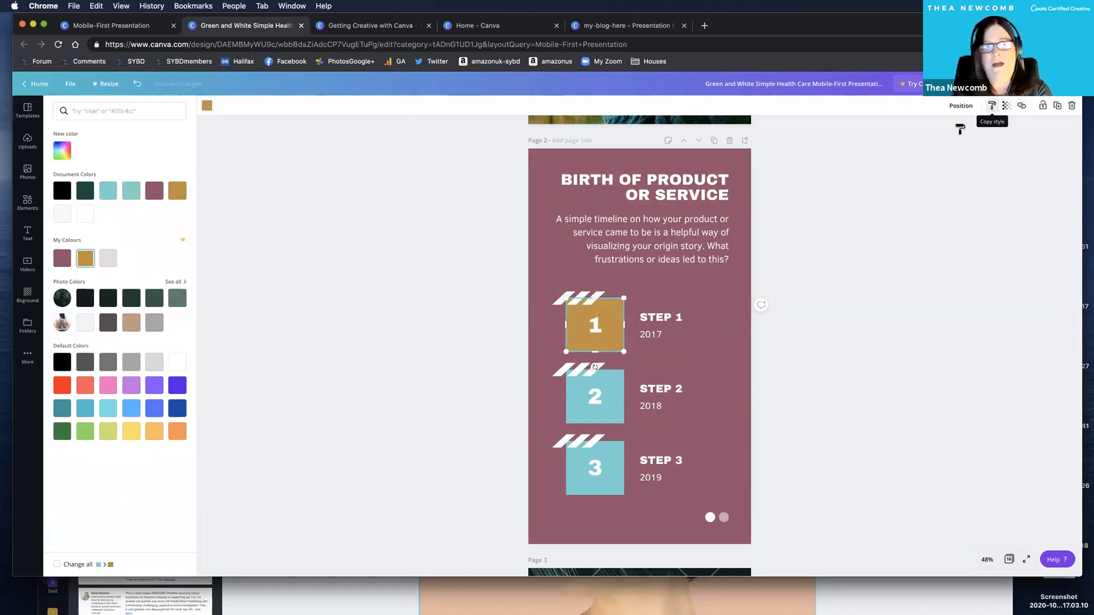
left_click(613, 393)
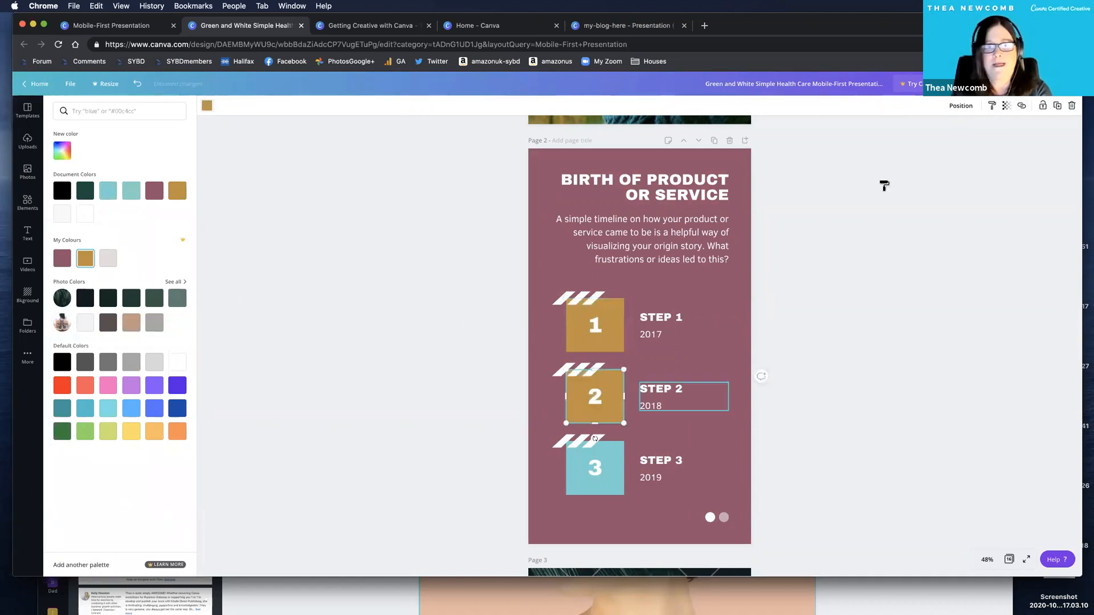
left_click(597, 469)
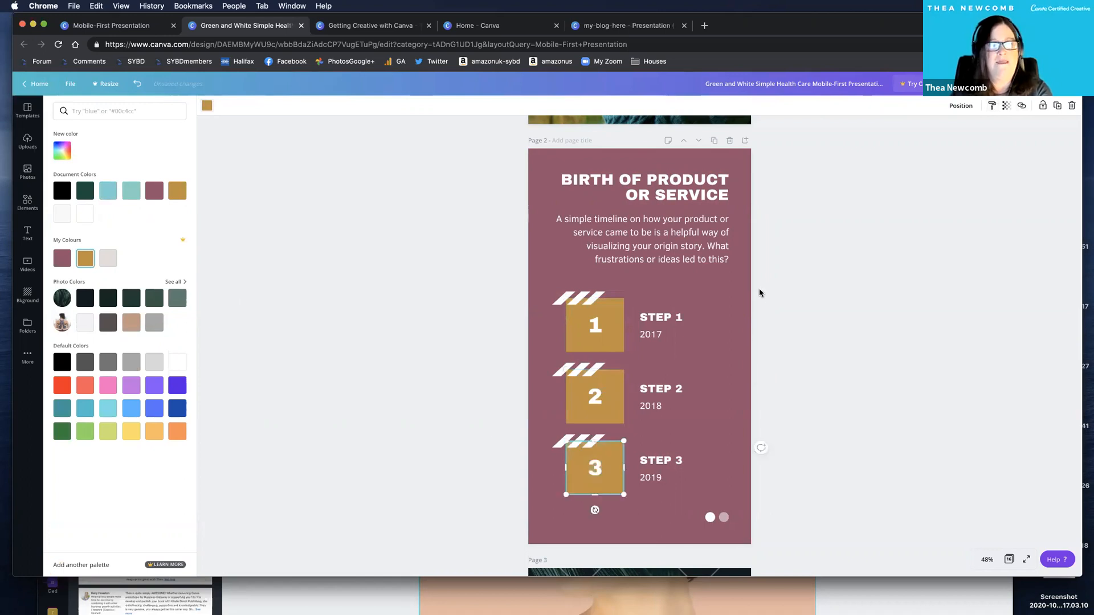
Replace page 3 with the Competitive Advantages page from the Orange and White Lifestyle template and return to the full template list.
scroll(691, 448, "down", 3)
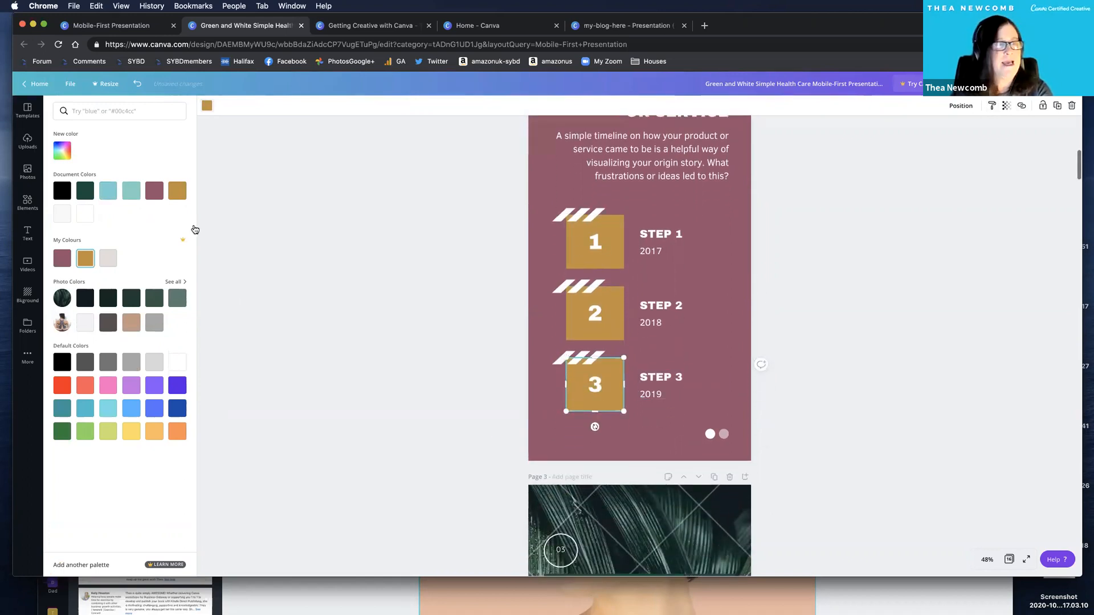
scroll(195, 229, "down", 3)
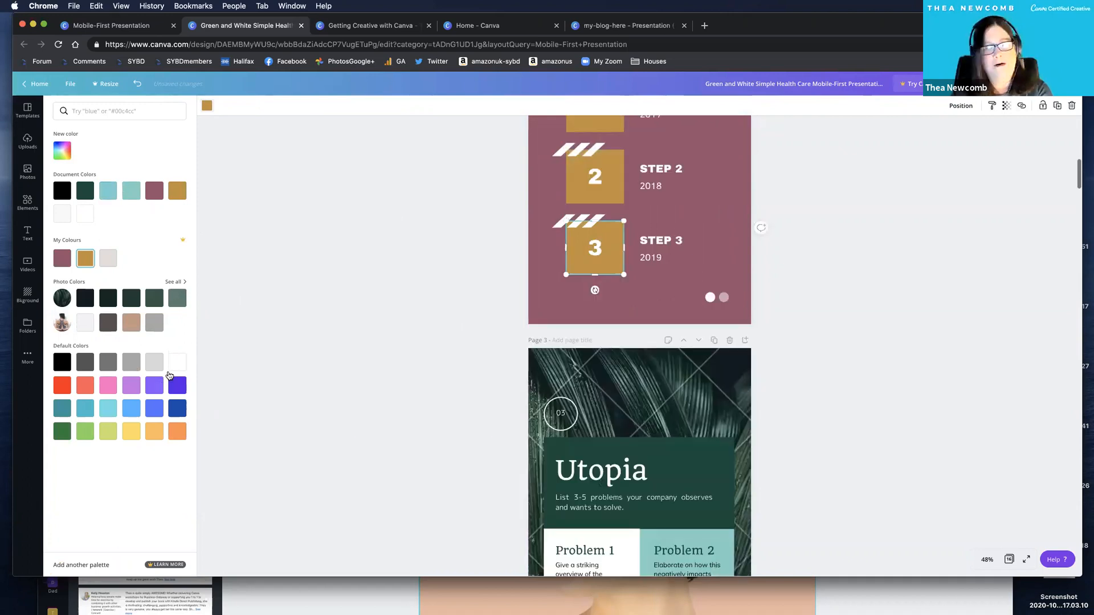
left_click(139, 86)
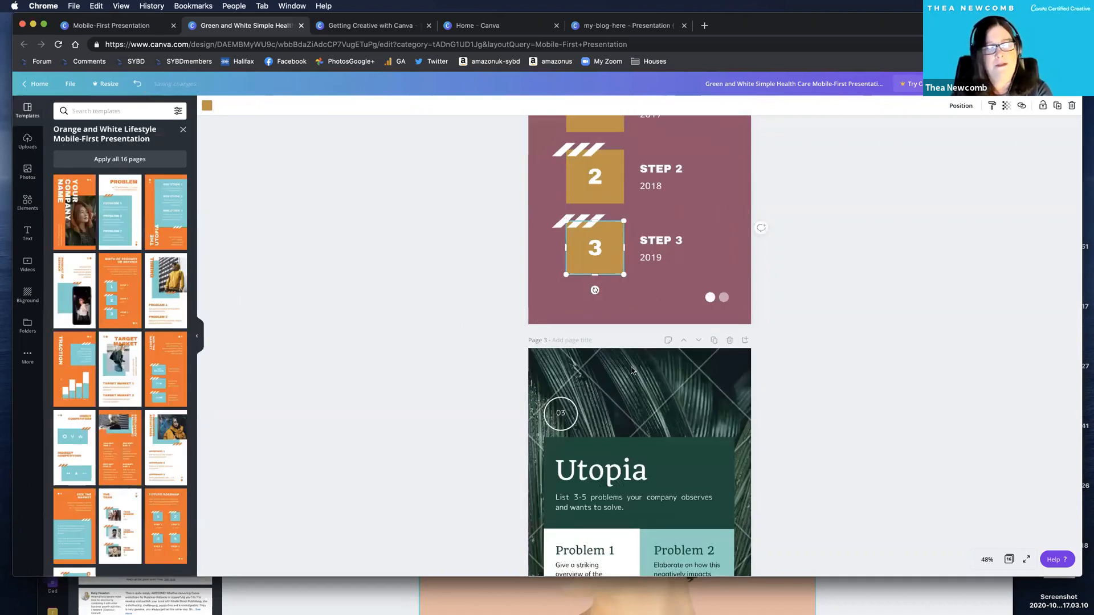
scroll(171, 380, "down", 2)
left_click(171, 381)
left_click(138, 84)
left_click(639, 399)
left_click(171, 381)
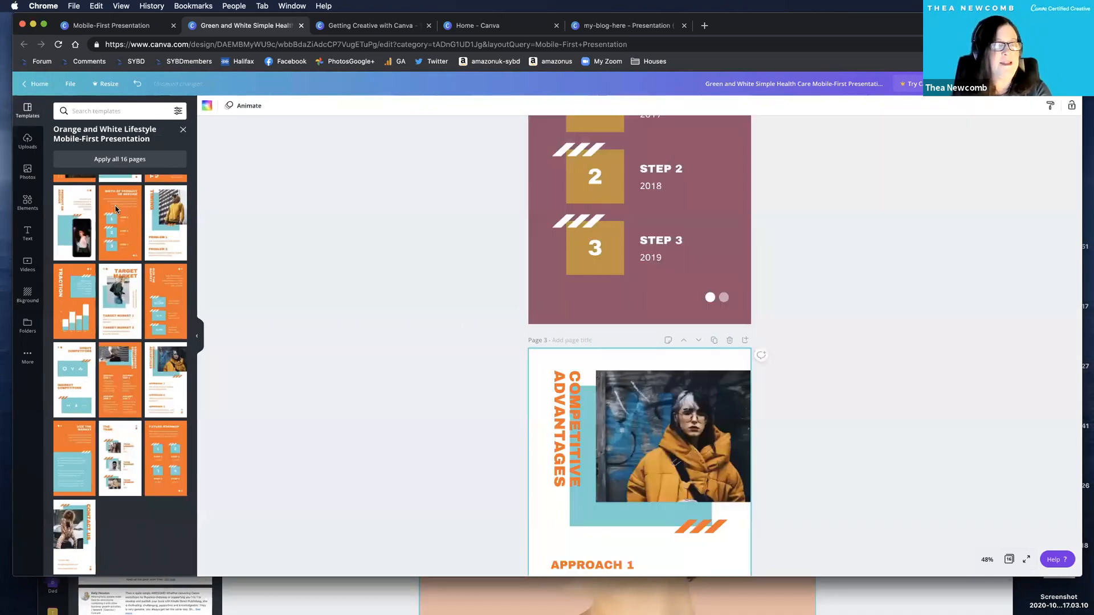
left_click(183, 130)
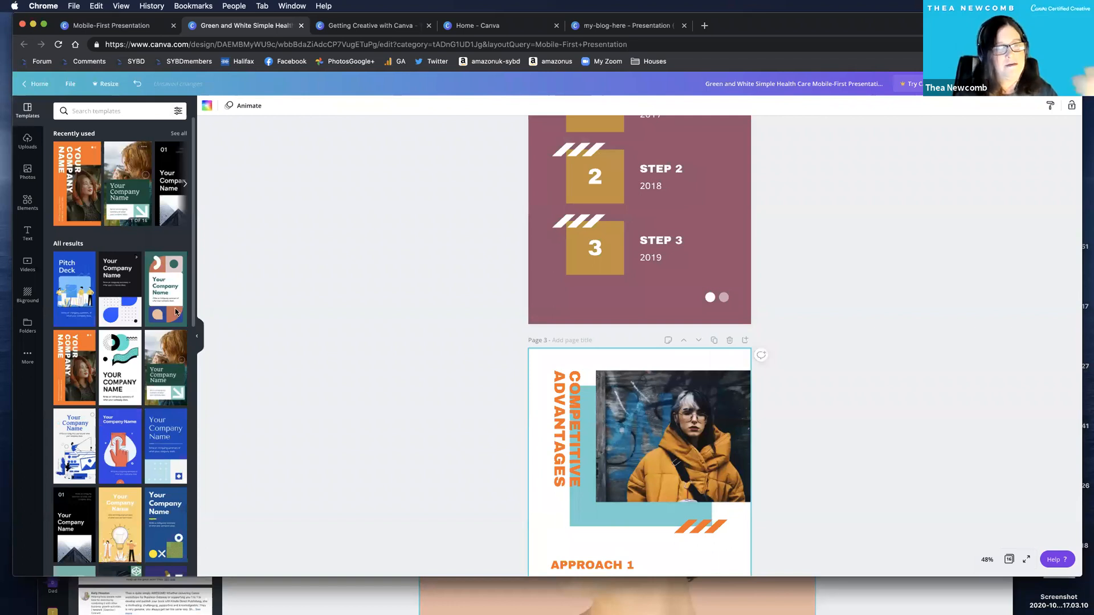
Replace page 4 with the Product or Service page from the Black and White Corporate Technology Mobile-First Presentation template.
scroll(97, 279, "down", 2)
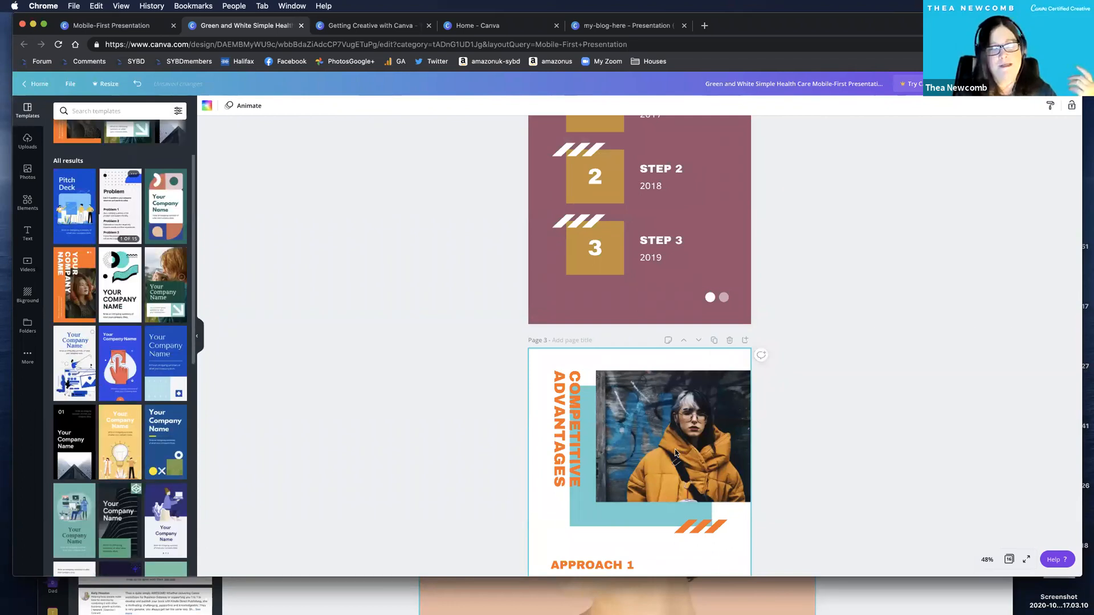
left_click(74, 442)
scroll(676, 453, "down", 7)
left_click(734, 403)
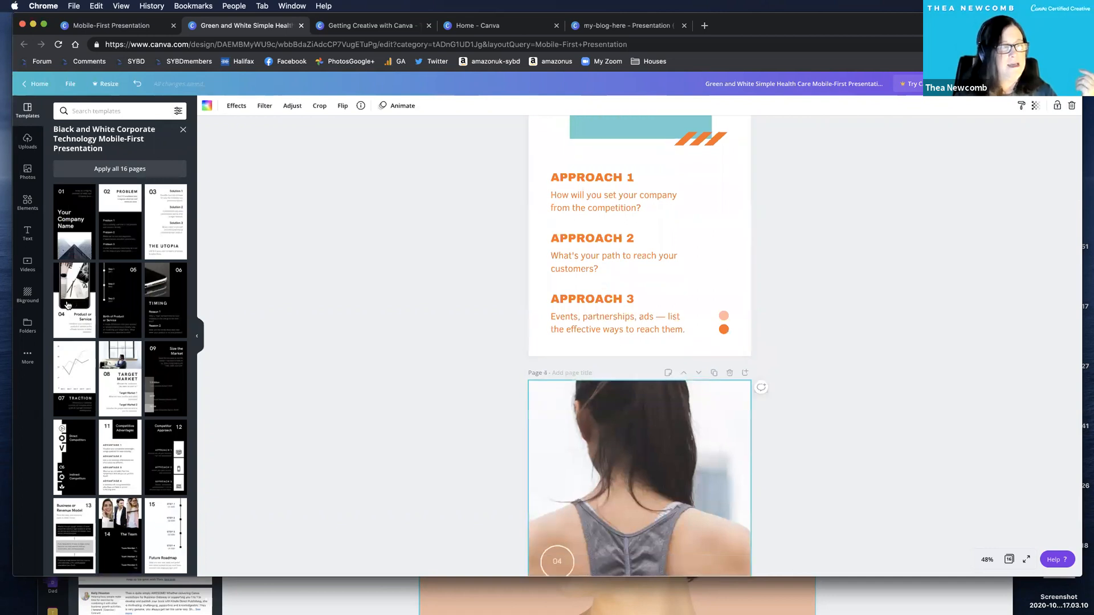
left_click(67, 306)
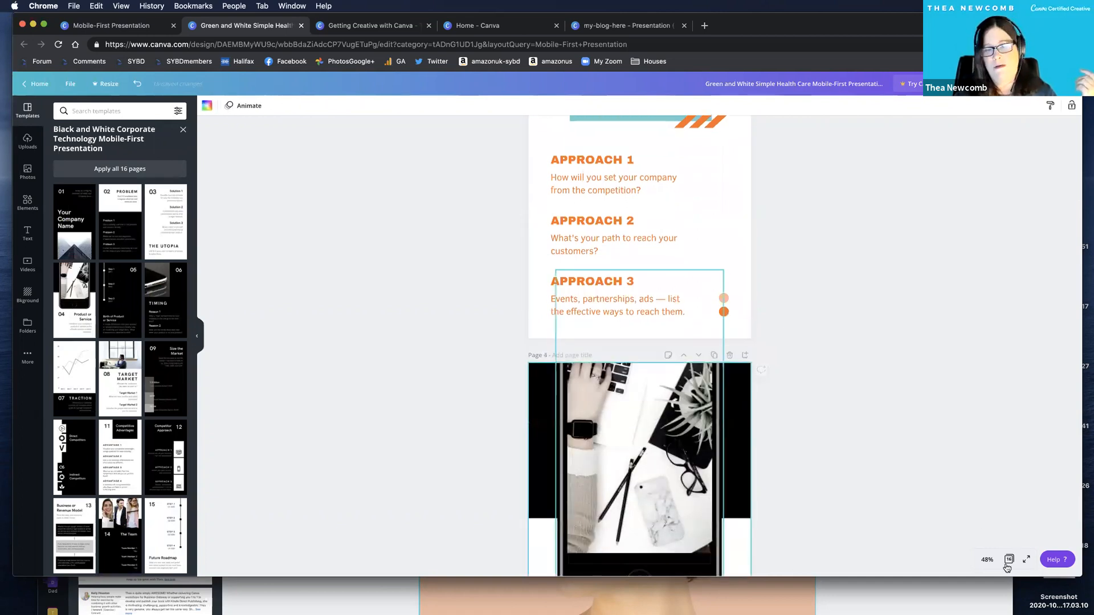
Go through the grid overview to page 8, Target Market, and replace its background photo with the uploaded close-up of the pink flowered hat.
left_click(1008, 560)
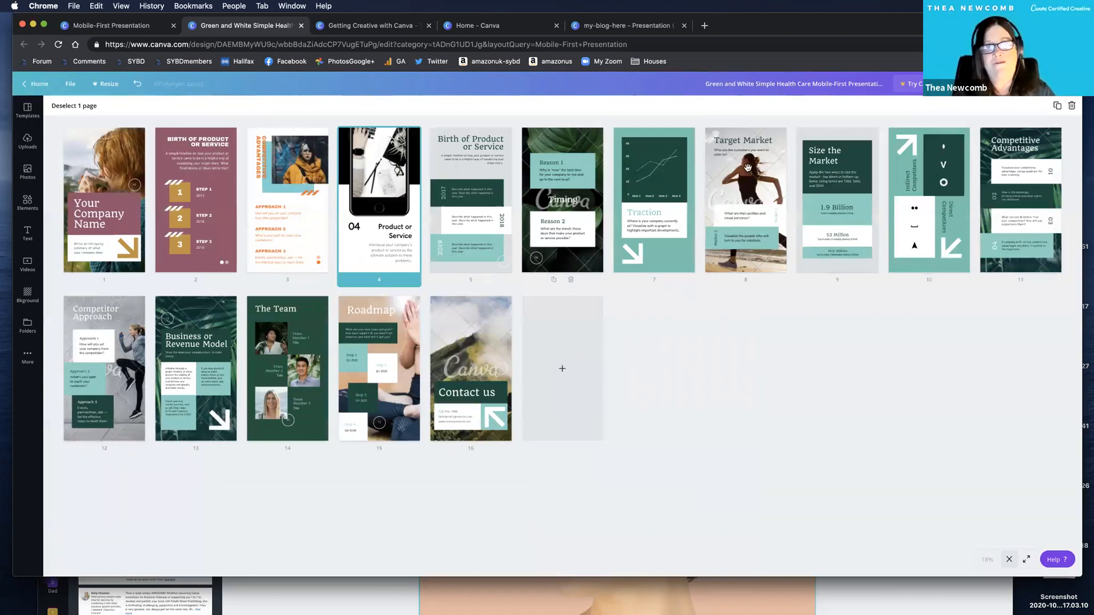
double_click(728, 176)
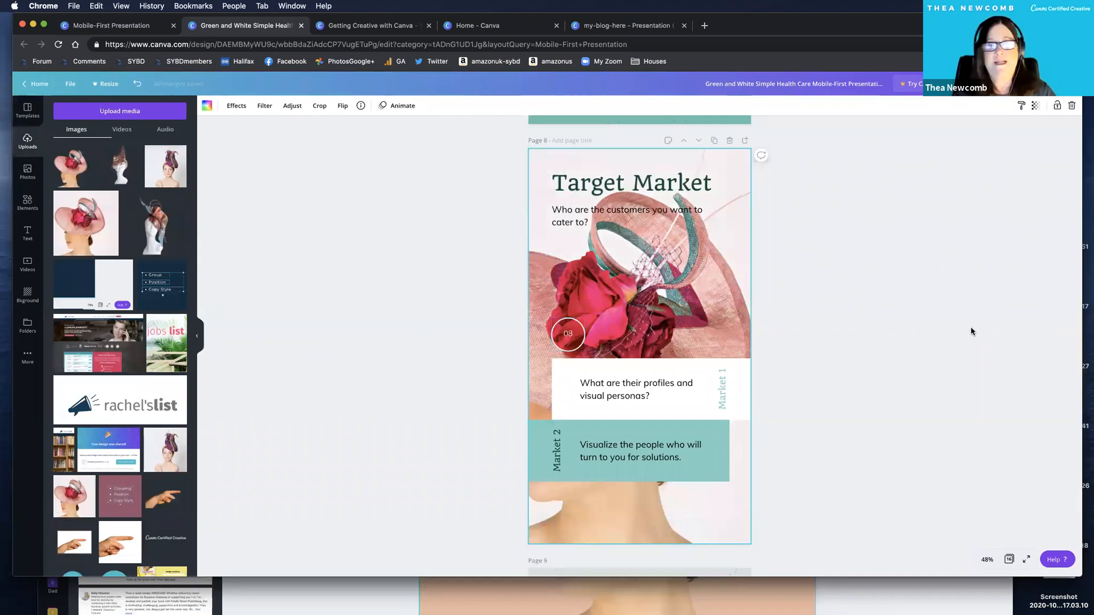
Look back over the Traction and Timing pages and check the presentation's Present options, then close them.
scroll(970, 332, "up", 3)
scroll(970, 330, "up", 3)
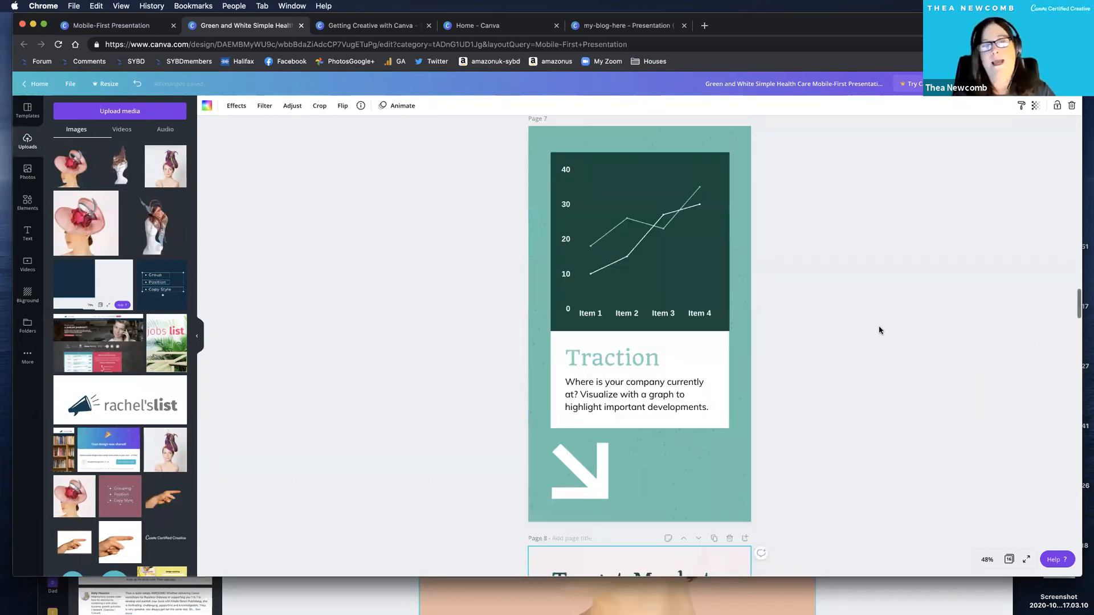
scroll(883, 305, "up", 3)
scroll(912, 114, "up", 1)
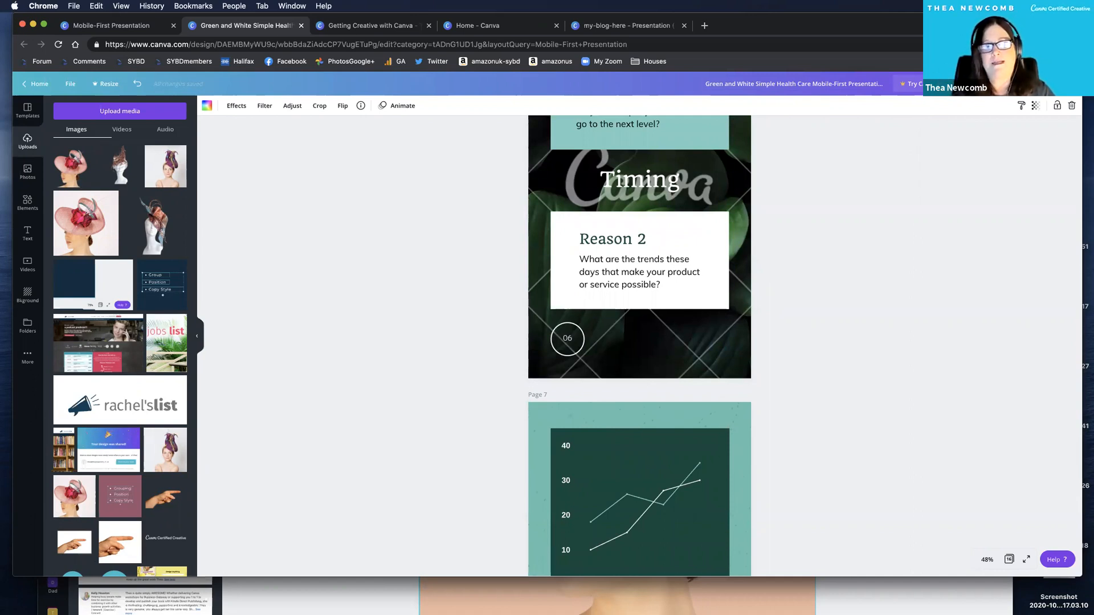
left_click(1028, 84)
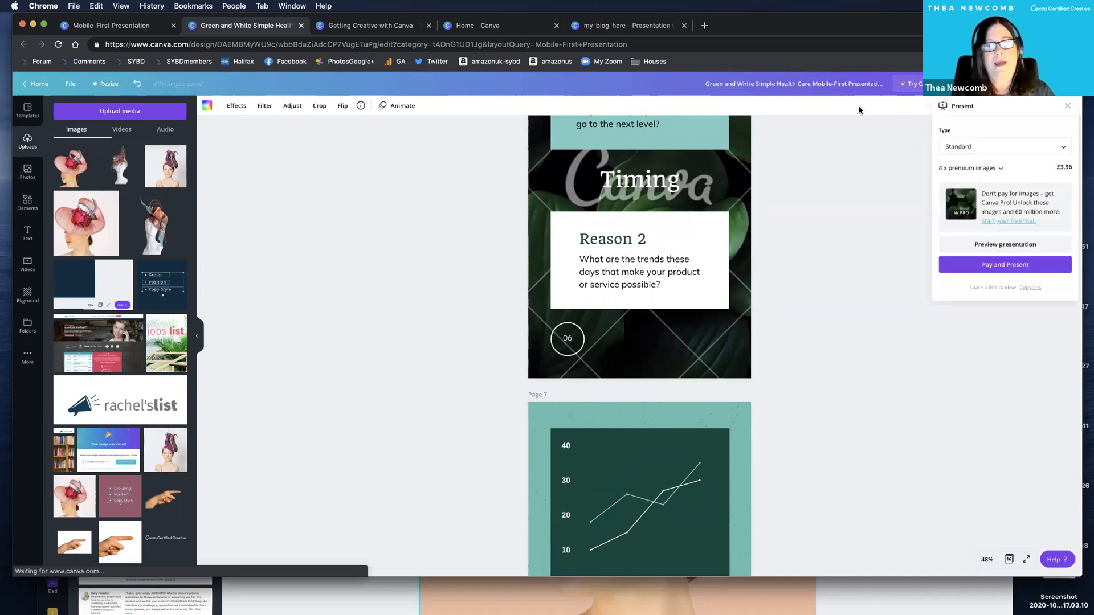
left_click(1028, 84)
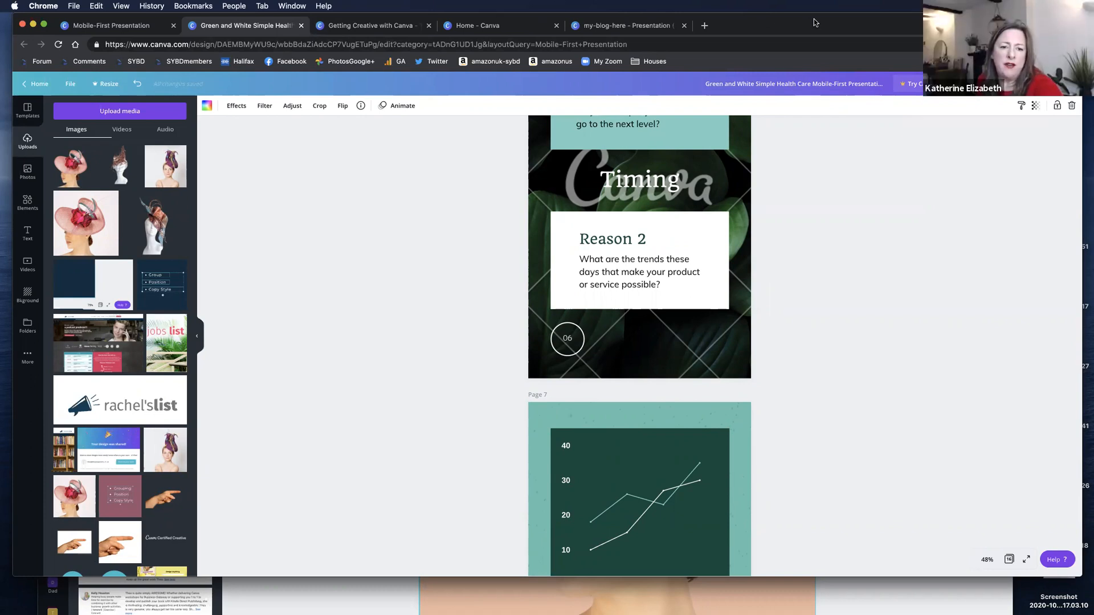
left_click_drag(809, 22, 803, 23)
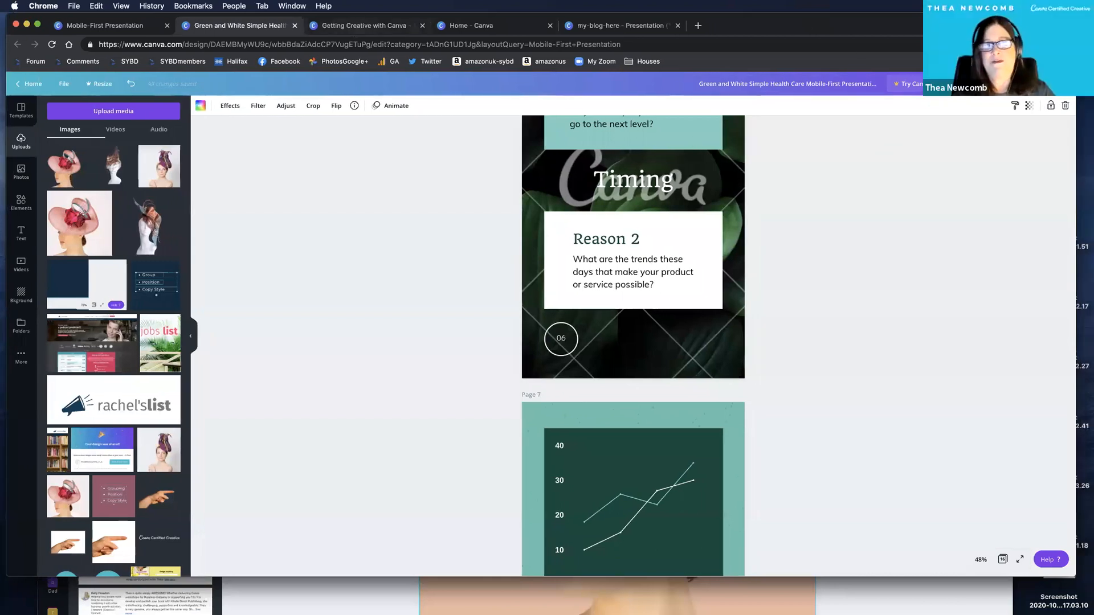
Show the Canva Options, Canva Search and Canva Features slides of the Getting Creative with Canva presentation, ending on the Download/Publish page.
key("ctrl+Tab")
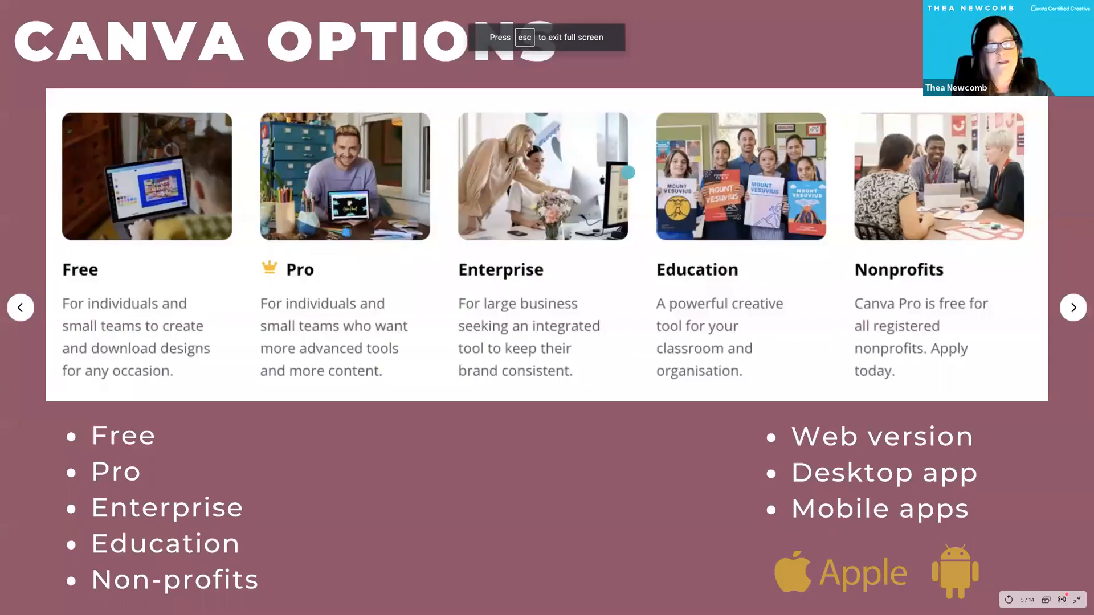
key("Right")
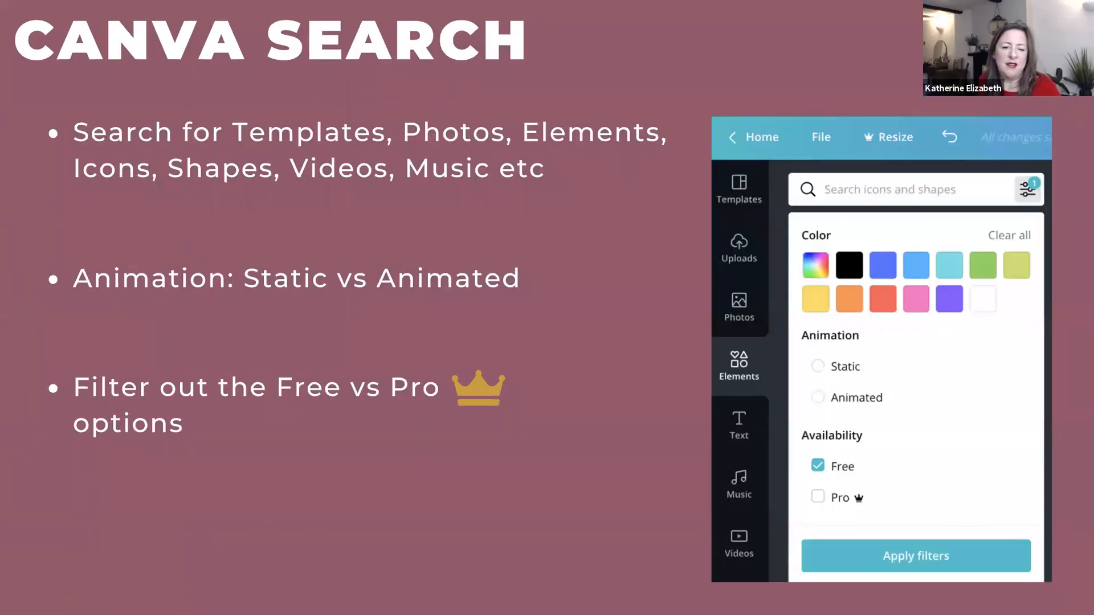
key("Right")
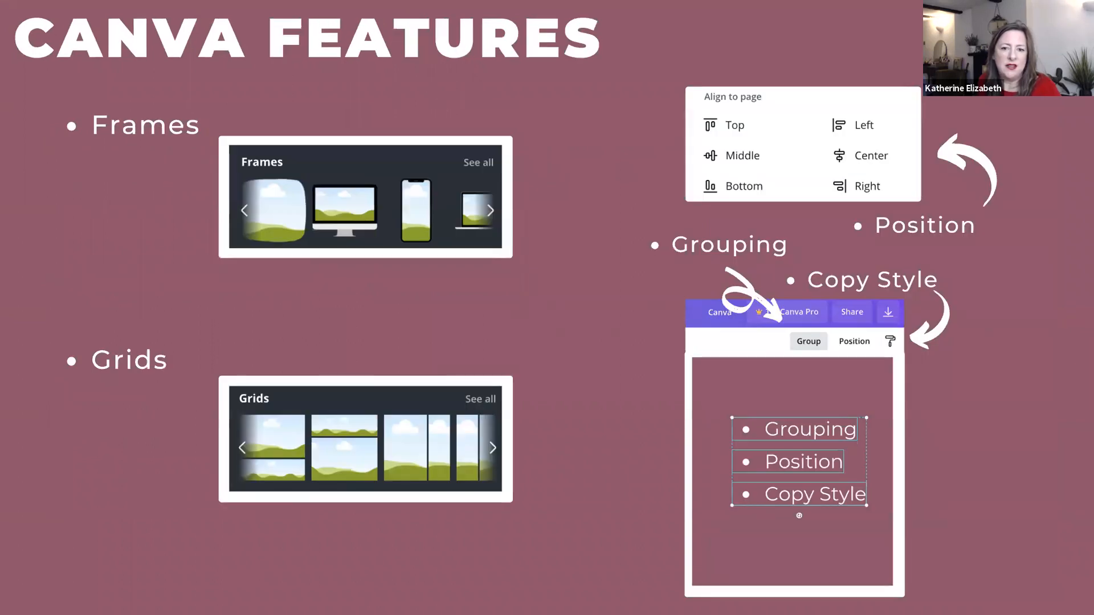
key("Right")
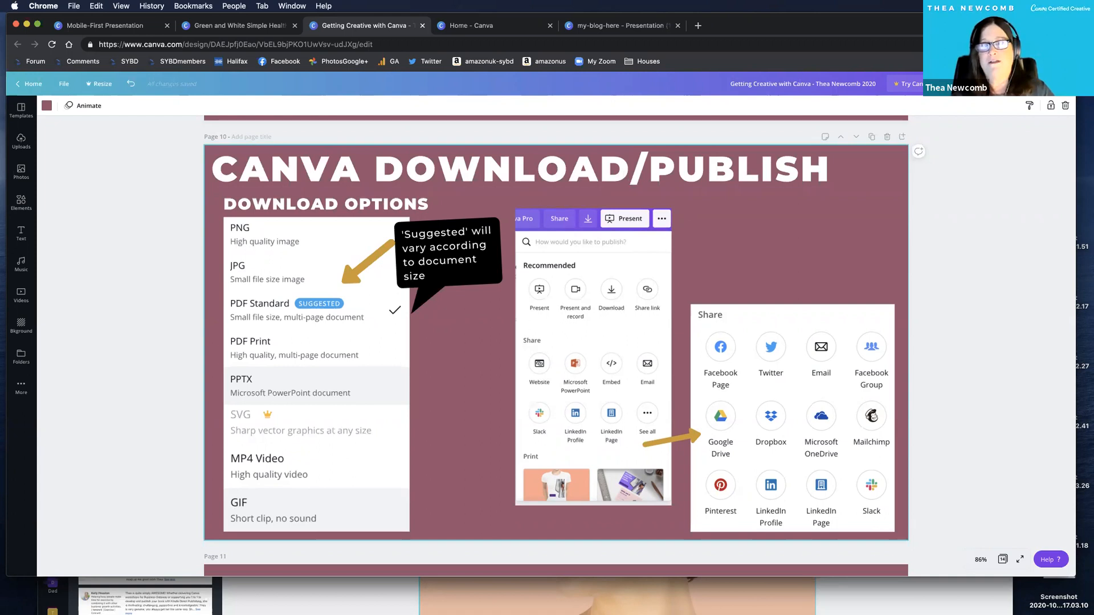
Examine the publishing options and available download file types for the Getting Creative with Canva presentation, then close the download settings.
left_click(1063, 84)
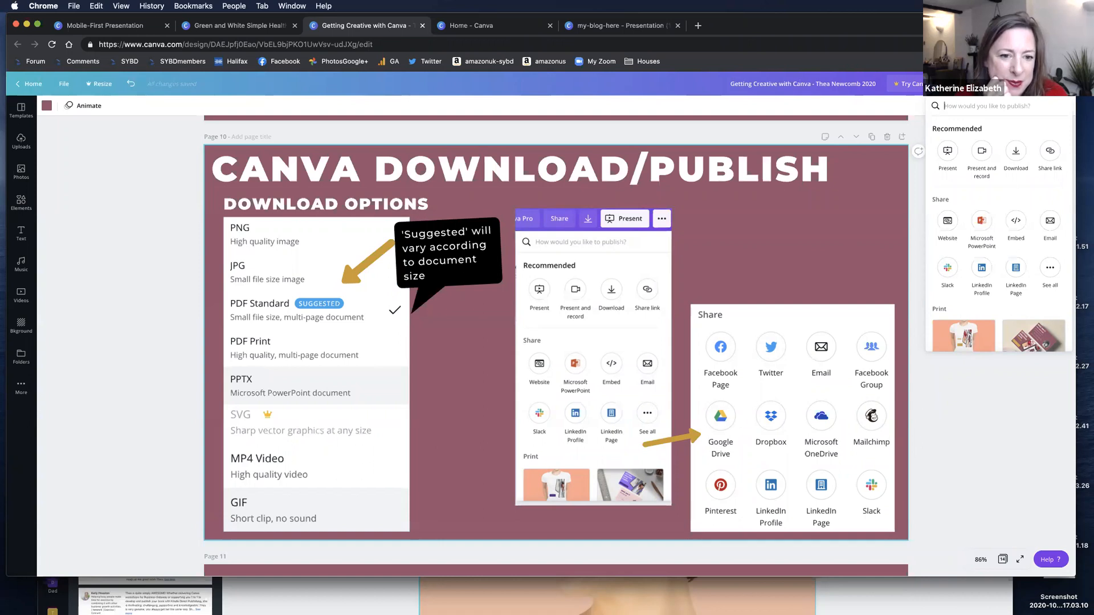
left_click(1016, 152)
left_click(994, 144)
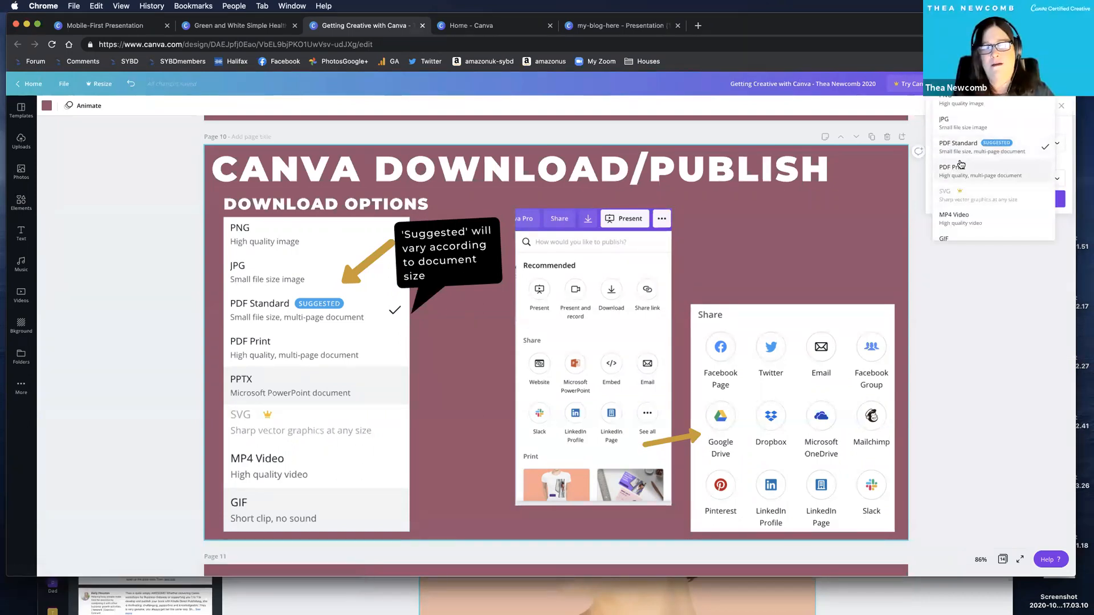
scroll(962, 171, "down", 1)
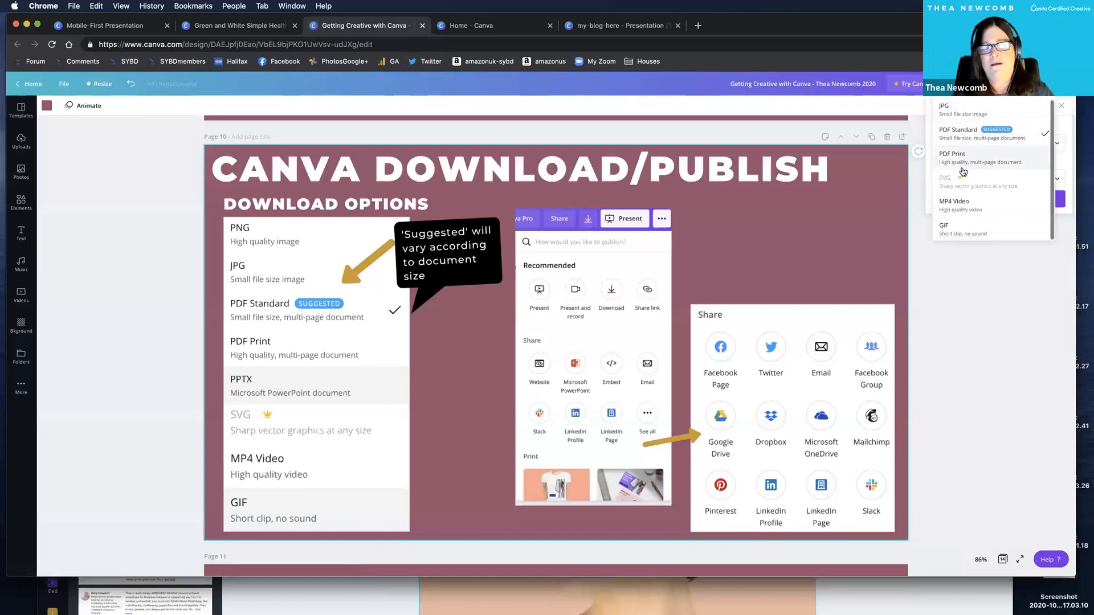
scroll(962, 172, "up", 1)
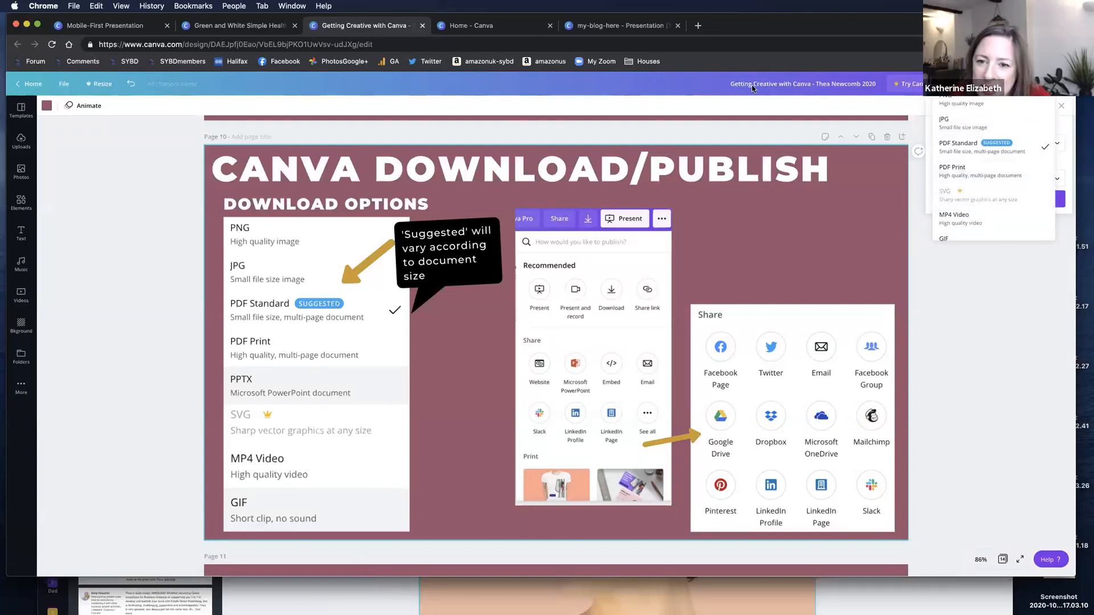
left_click(672, 104)
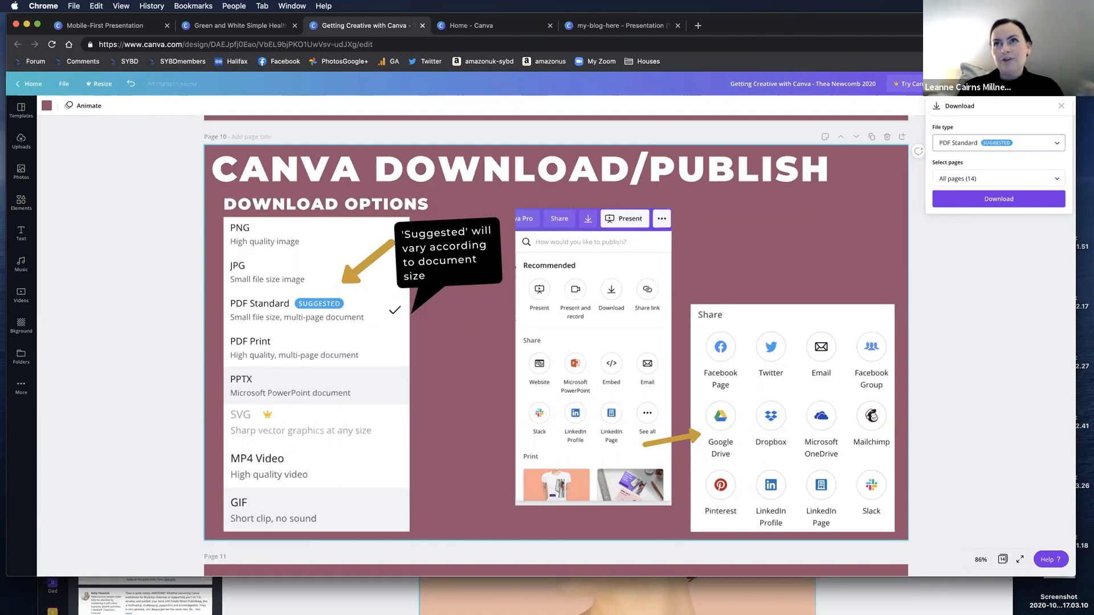
left_click(664, 90)
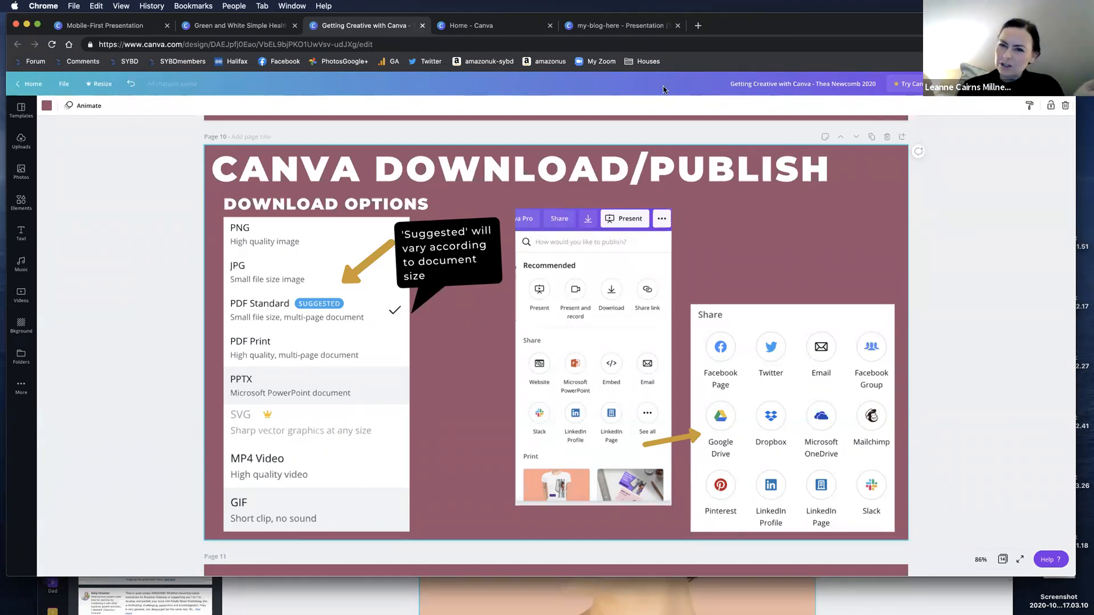
Go to the Canva home page and open the custom size fields for creating a new design.
left_click_drag(746, 28, 745, 42)
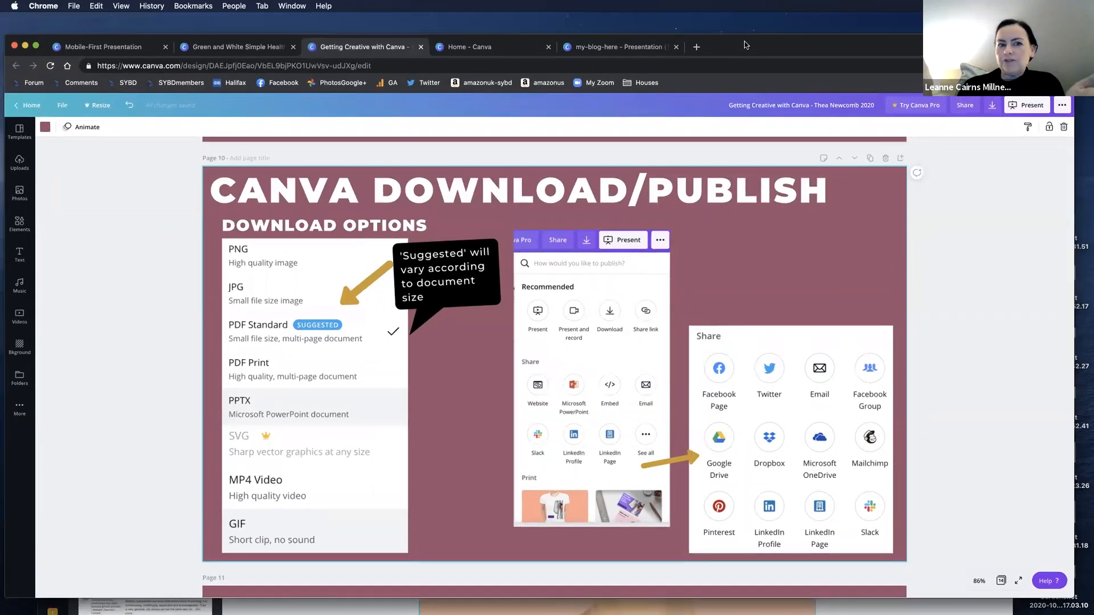
left_click(511, 47)
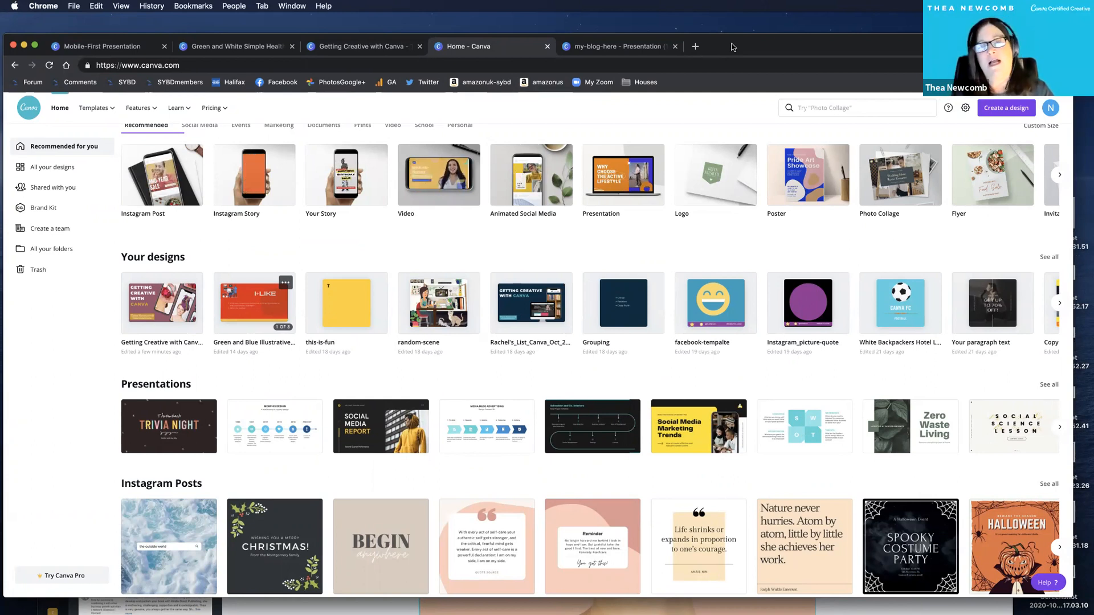
left_click(981, 109)
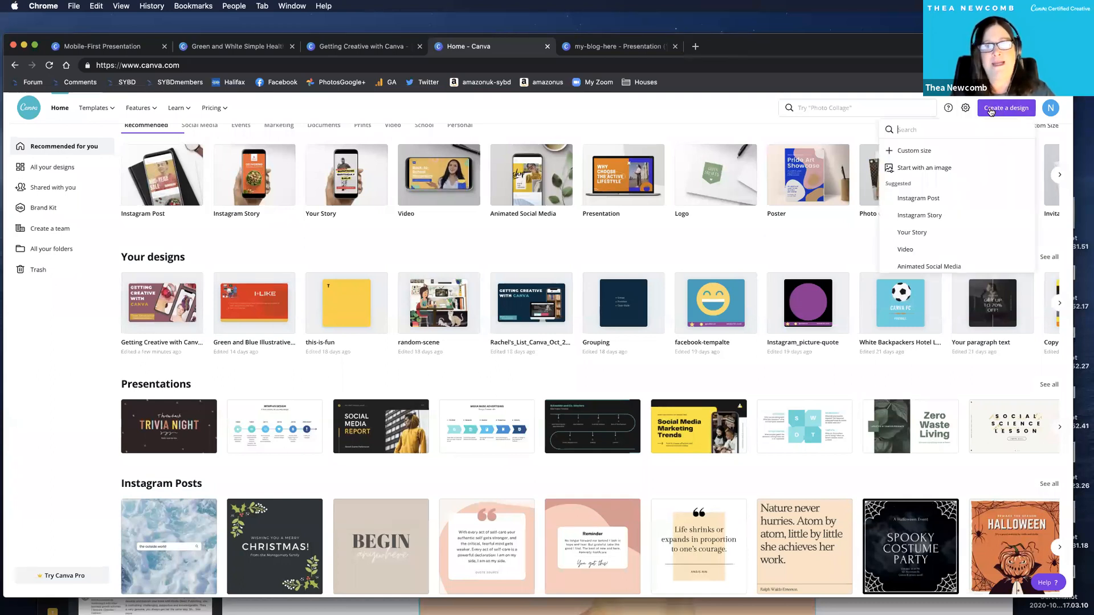
left_click(925, 151)
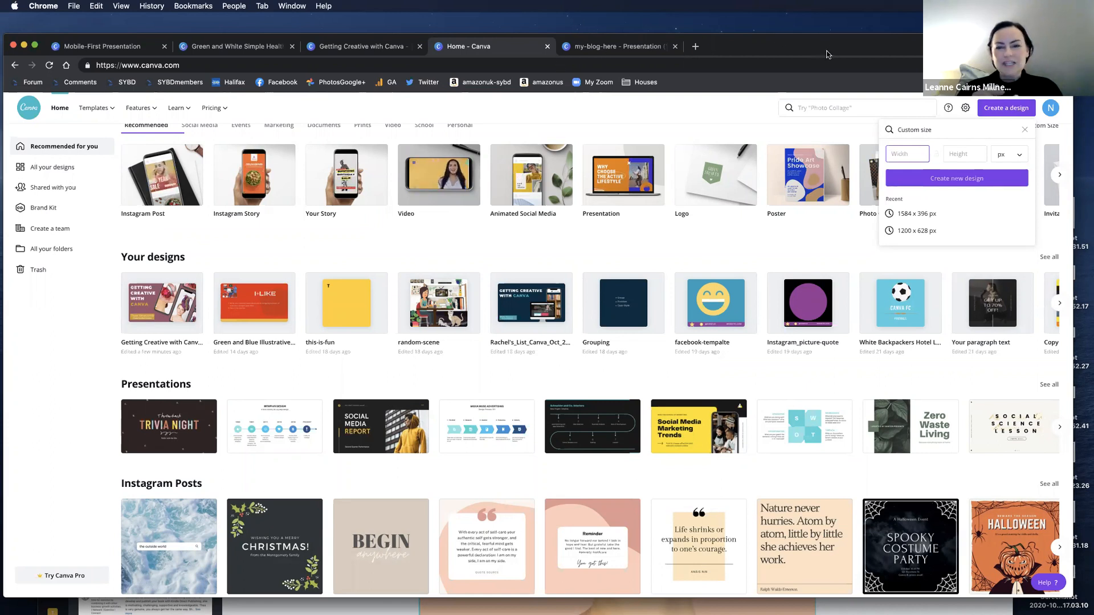
left_click_drag(820, 48, 825, 57)
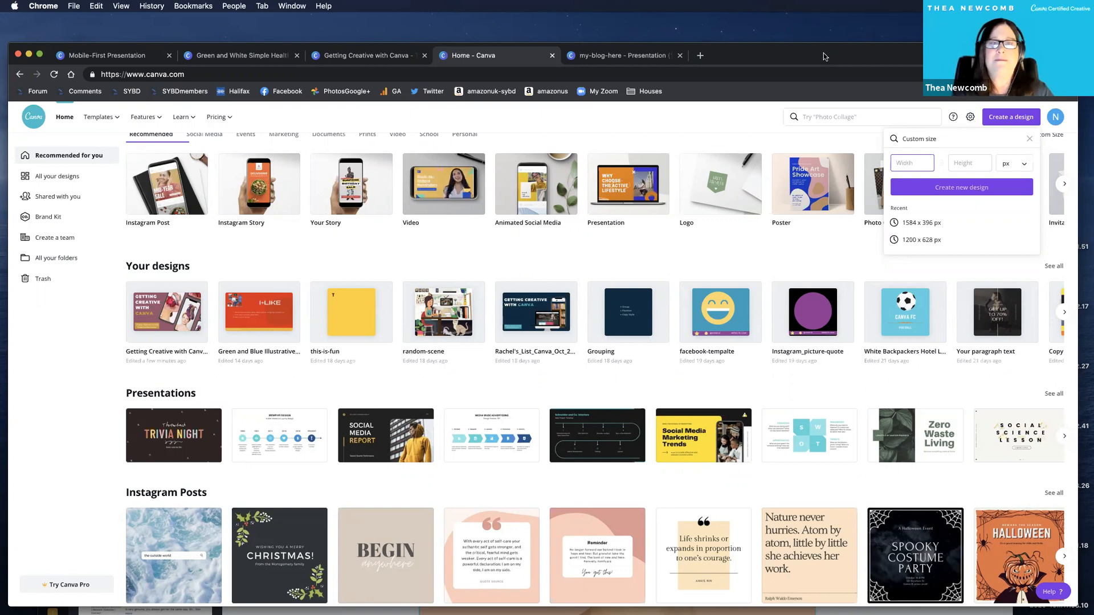
left_click_drag(824, 47, 823, 43)
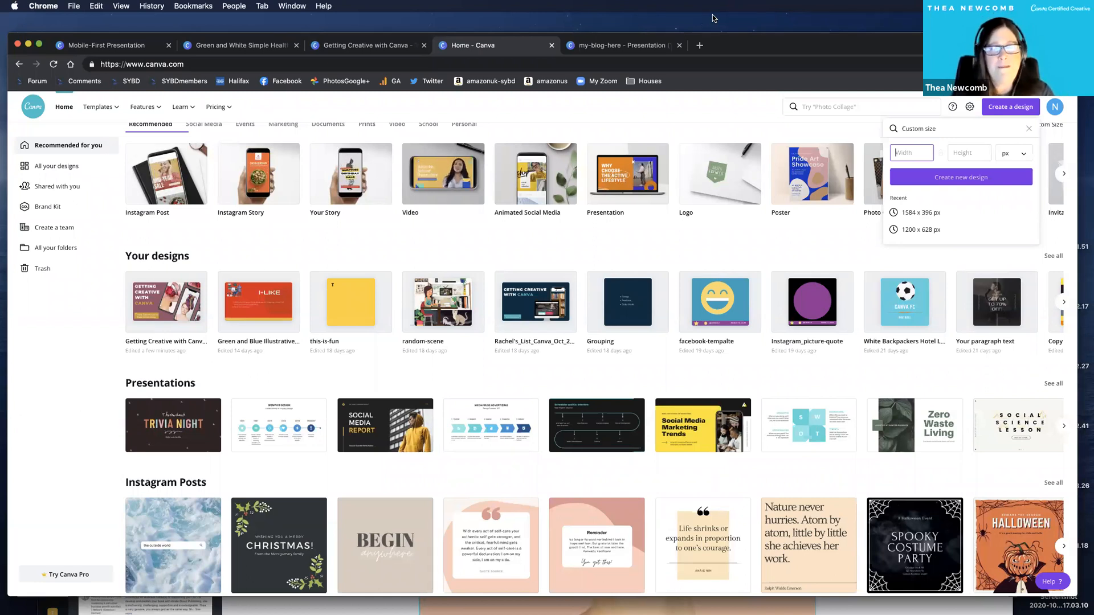
mouse_move(913, 47)
left_mouse_down()
mouse_move(915, 63)
mouse_move(913, 54)
left_mouse_up()
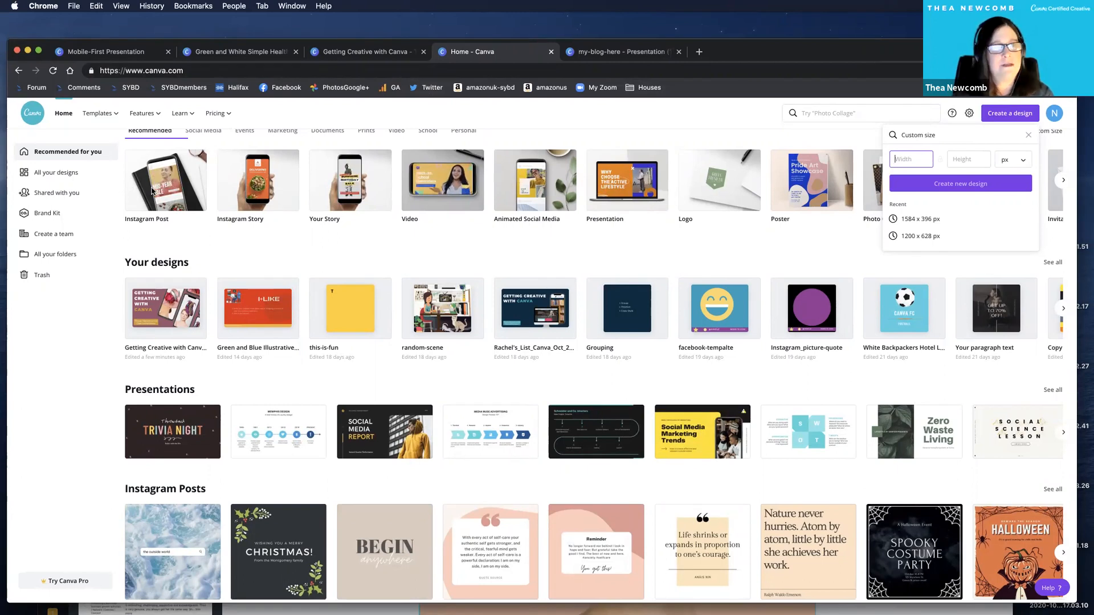
Create a blank Instagram Post design and add the round frame with a ring border from the Frames elements.
left_click(152, 191)
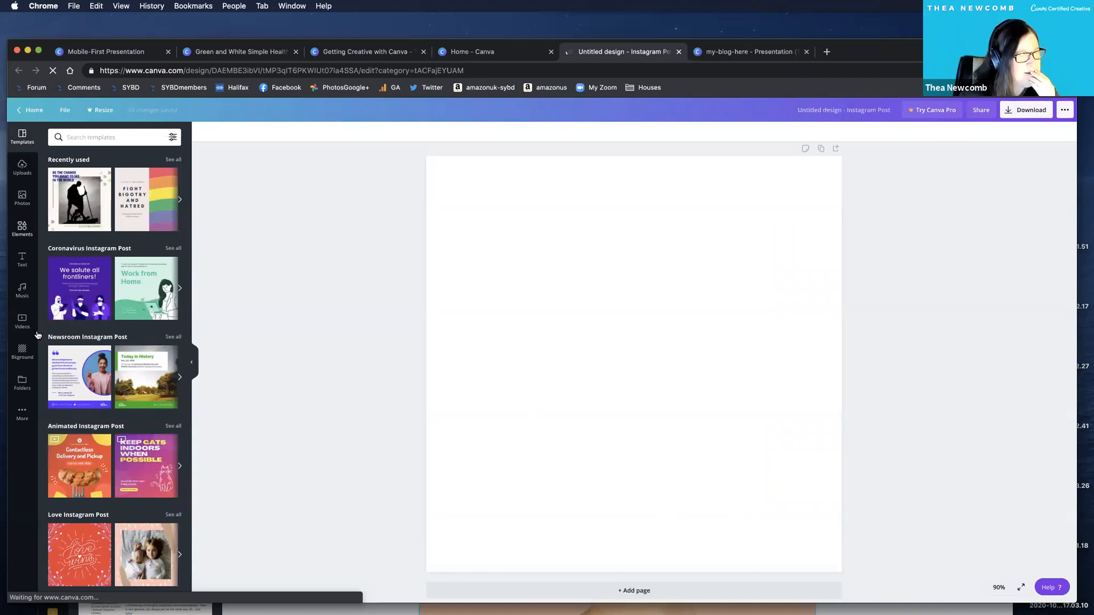
left_click(22, 228)
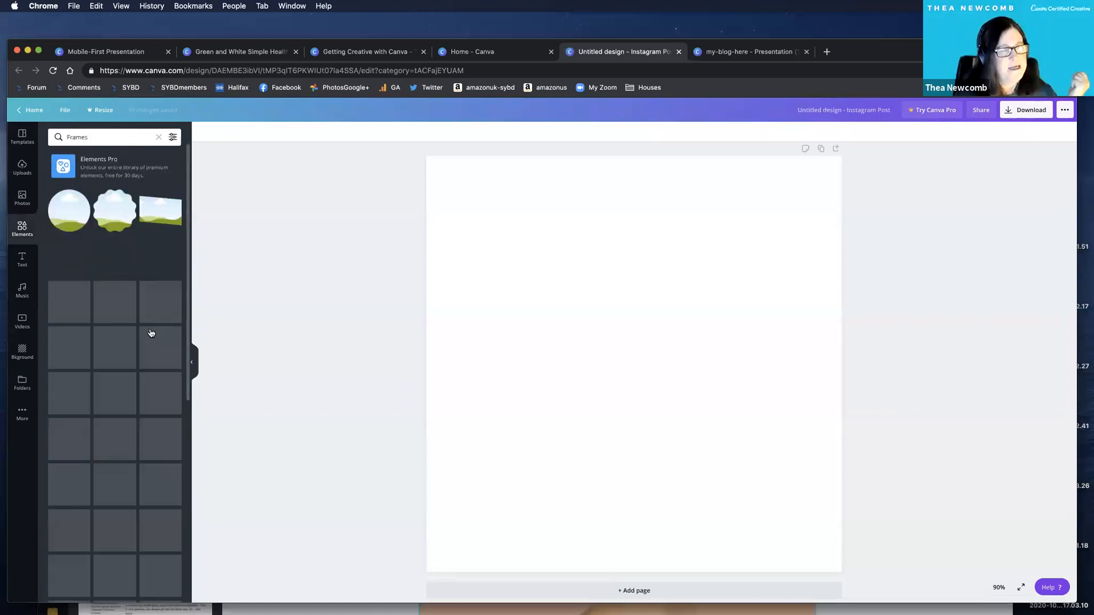
scroll(151, 333, "down", 3)
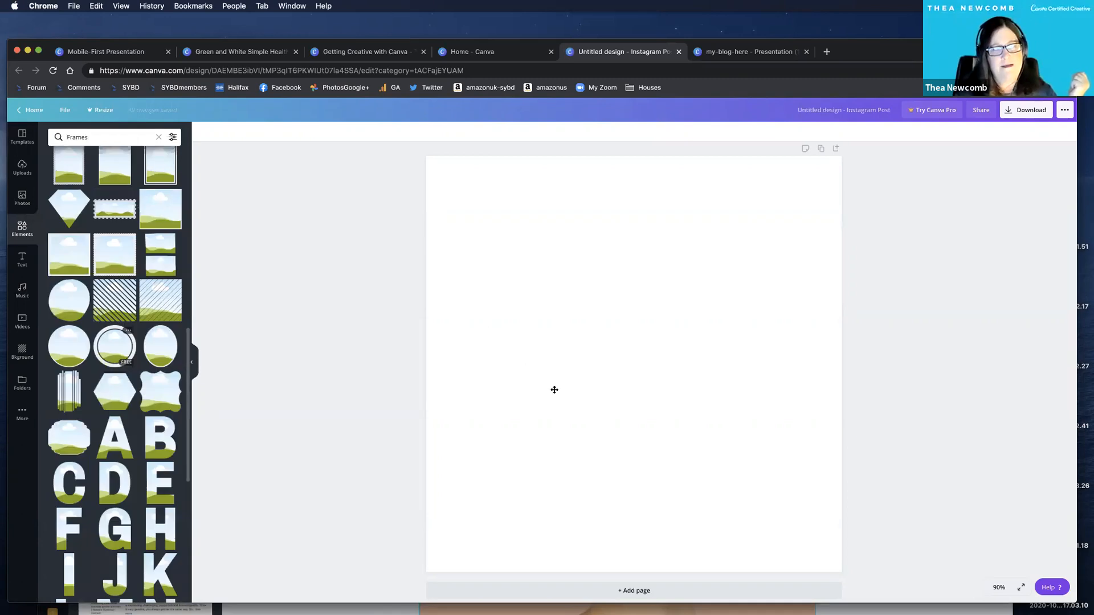
left_click_drag(305, 250, 325, 245)
left_click_drag(478, 214, 519, 262)
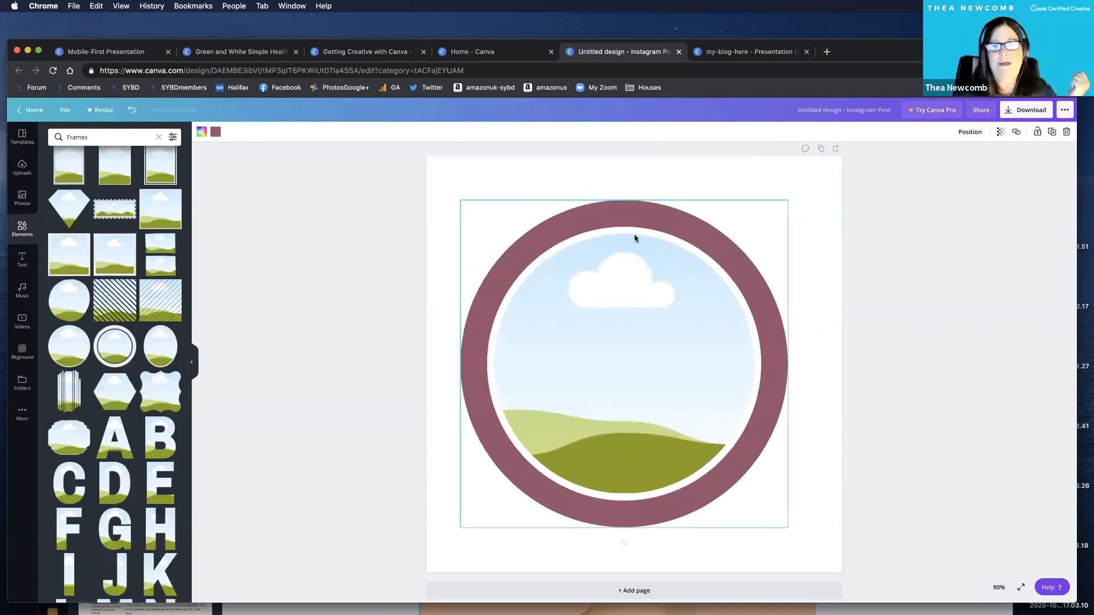
Centre the round frame on the Instagram post page.
left_click(979, 147)
scroll(979, 149, "down", 1)
left_click(969, 132)
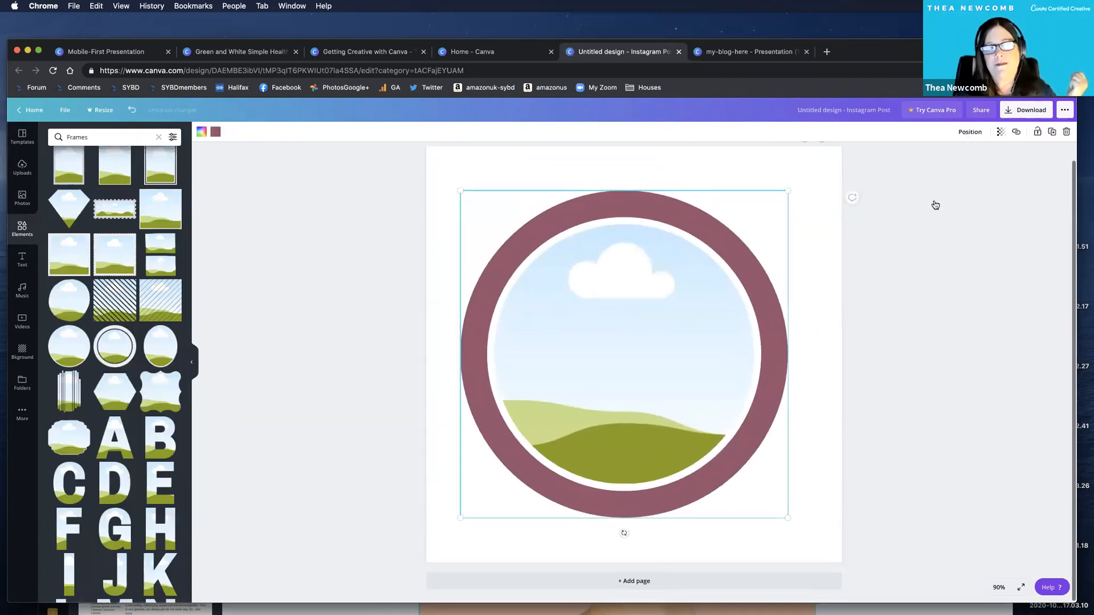
Colour the Instagram post's background in the brand gold and bring up the uploaded images.
left_click(468, 170)
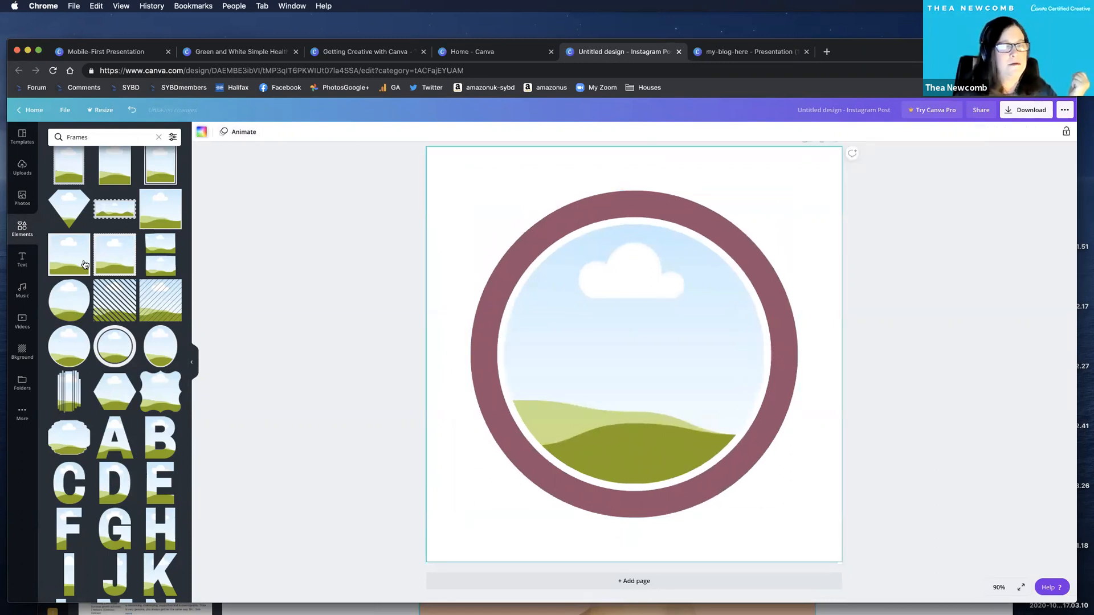
left_click(201, 132)
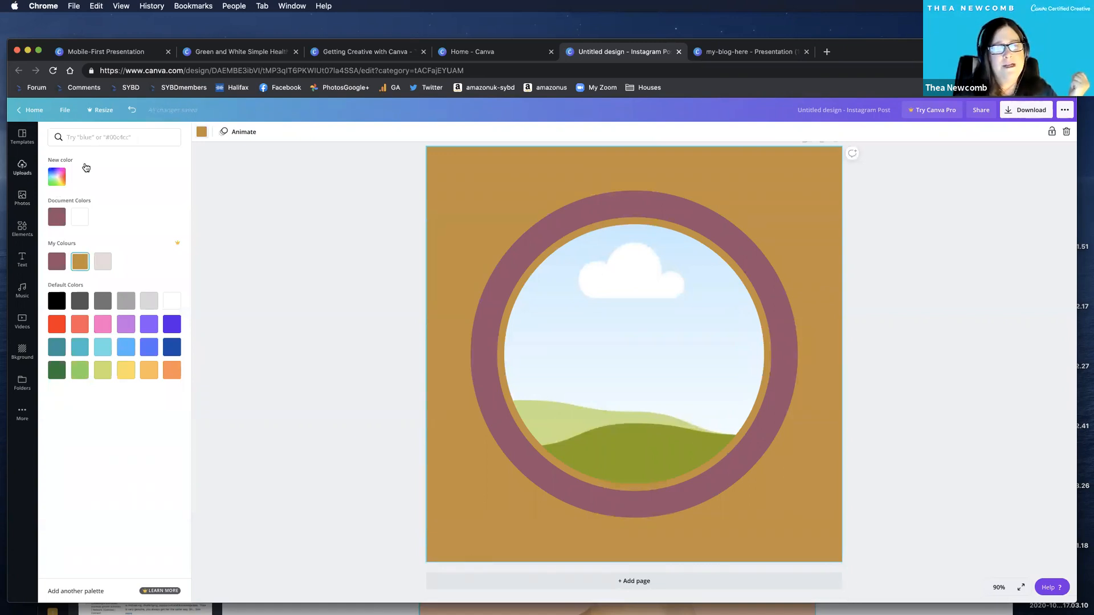
left_click(601, 87)
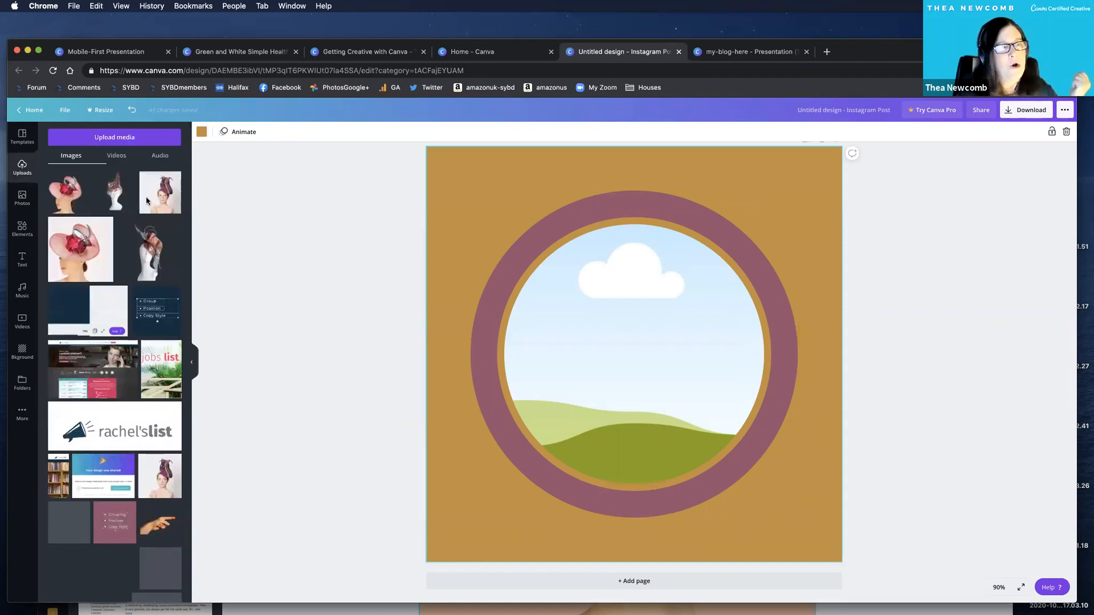
Fill the round frame with the uploaded photo of the woman in the purple hat, enlarged and repositioned inside the frame.
left_click_drag(158, 196, 563, 286)
left_click(500, 227)
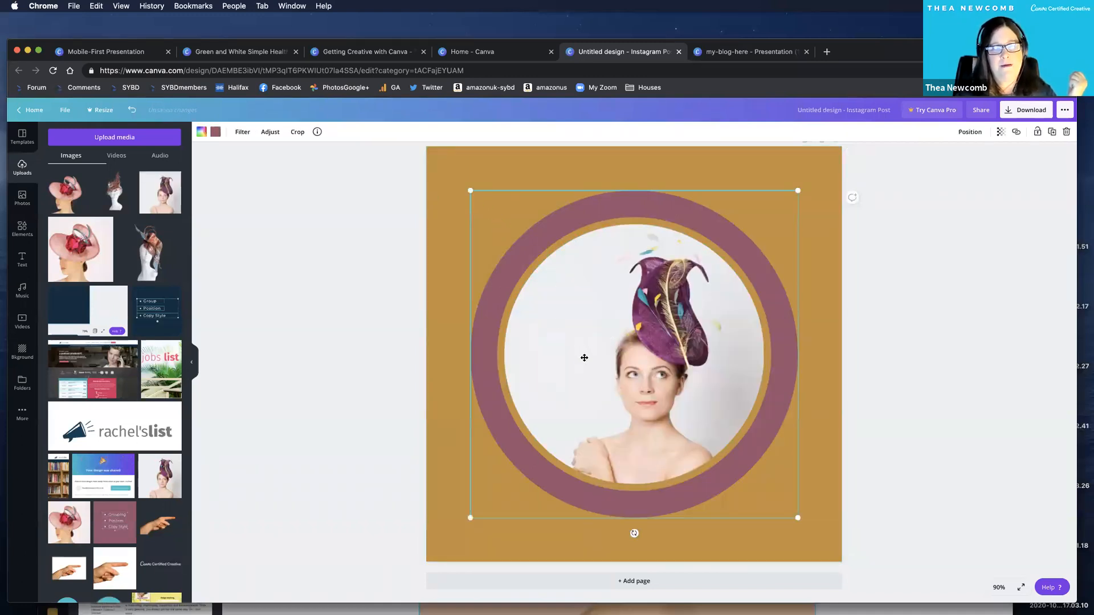
double_click(586, 351)
left_click_drag(494, 213, 454, 173)
left_click_drag(591, 350, 600, 351)
left_click_drag(771, 485, 794, 511)
left_click_drag(701, 459, 690, 459)
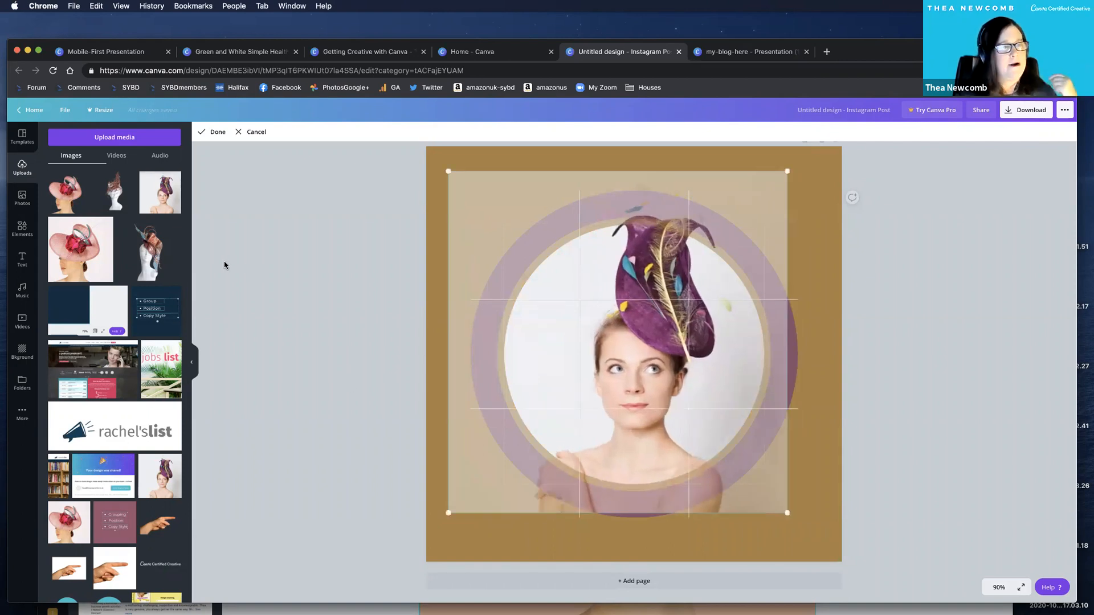
left_click(224, 265)
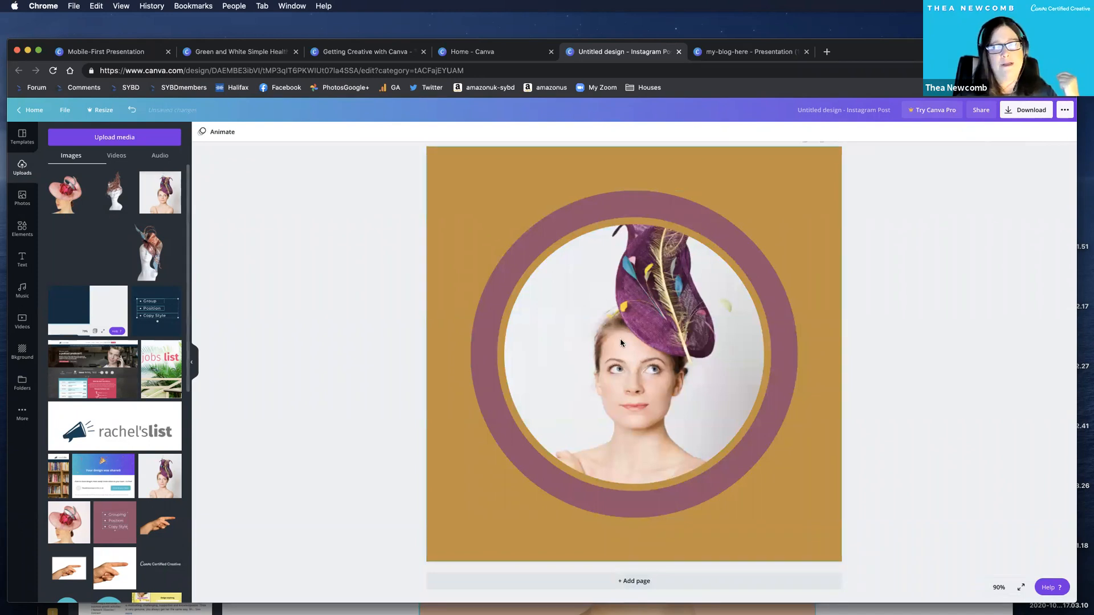
Replace the framed photo with the uploaded pink-hat portrait, enlarged and set lower inside the frame, and lock the frame.
left_click_drag(606, 343, 766, 227)
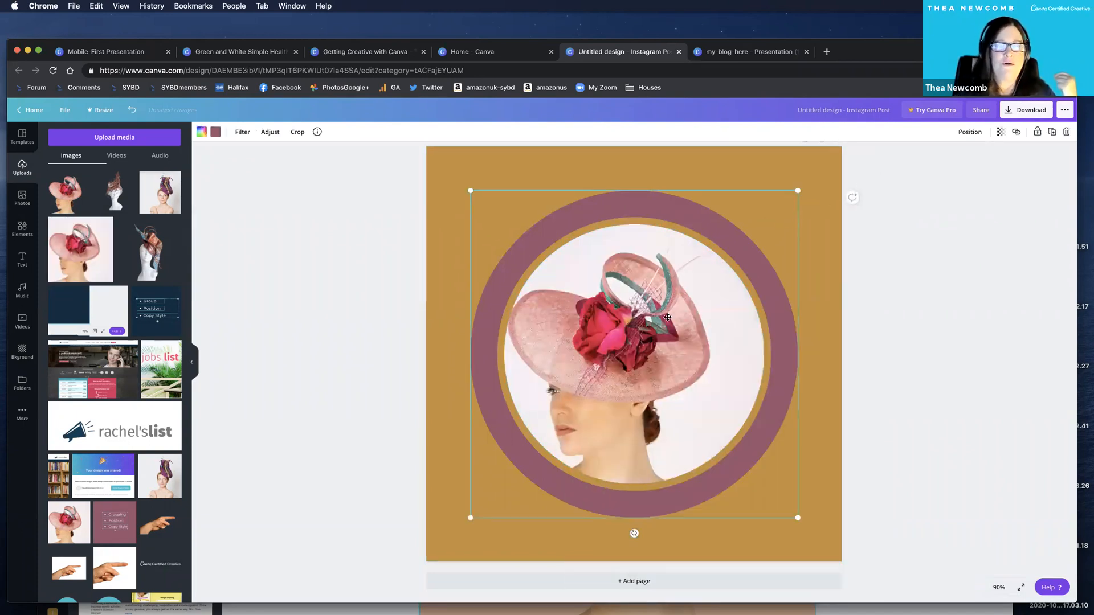
double_click(617, 401)
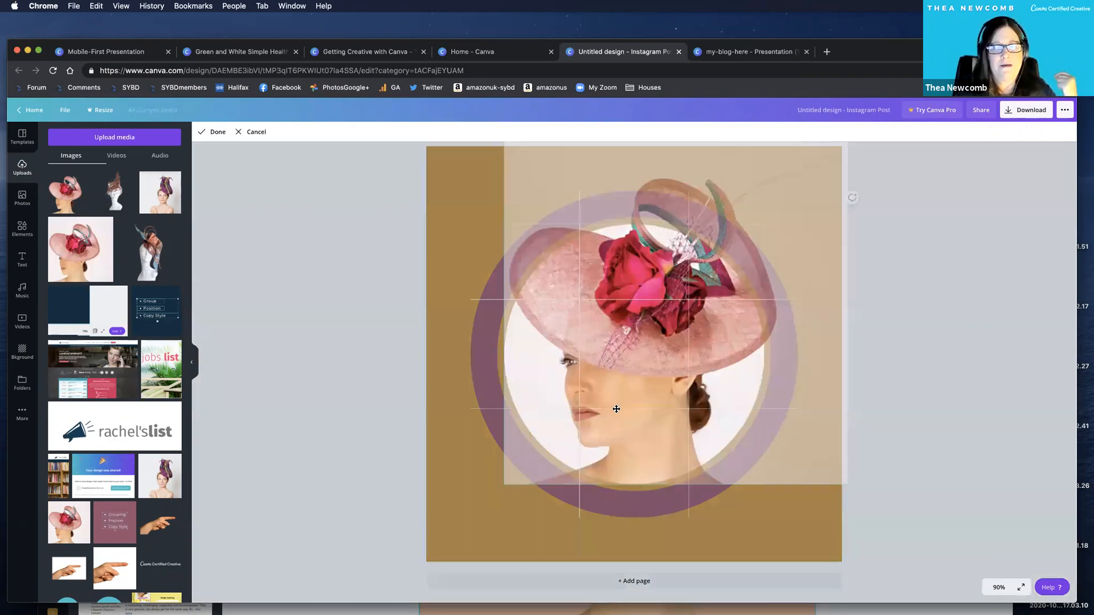
left_click_drag(618, 408, 619, 436)
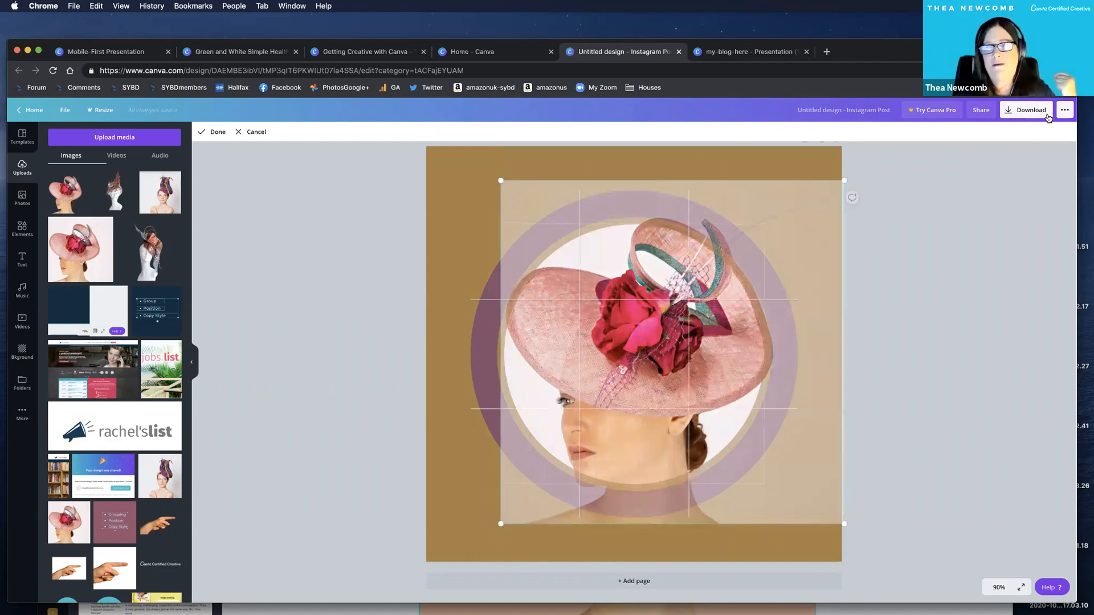
left_click(1039, 138)
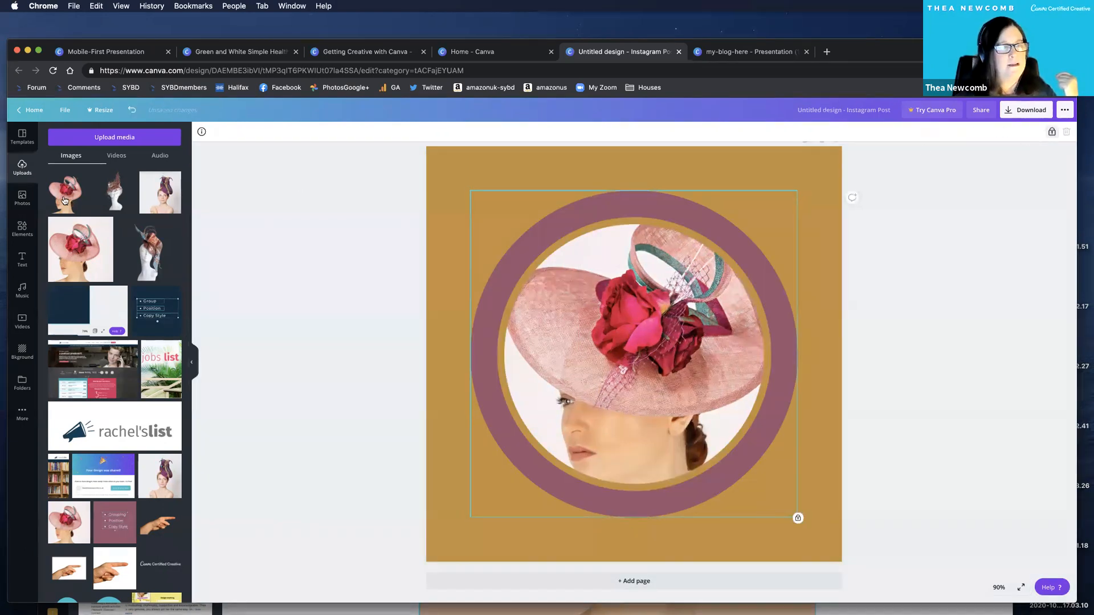
Add the background-free cutout of the pink-hat portrait over the frame and enlarge it to roughly match the framed photo.
key("super+v")
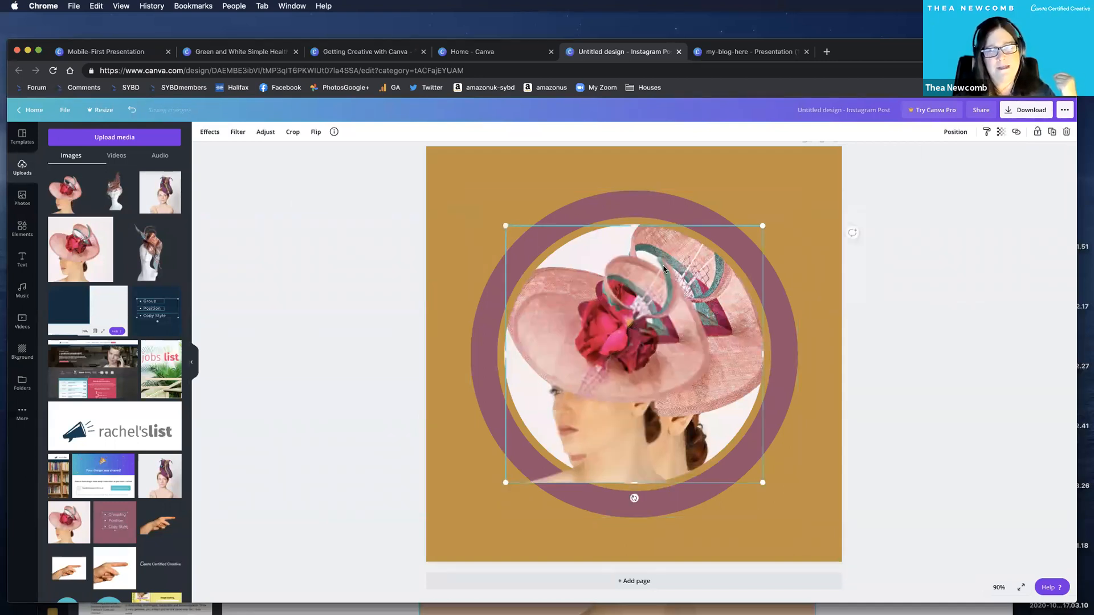
left_click_drag(605, 311, 612, 321)
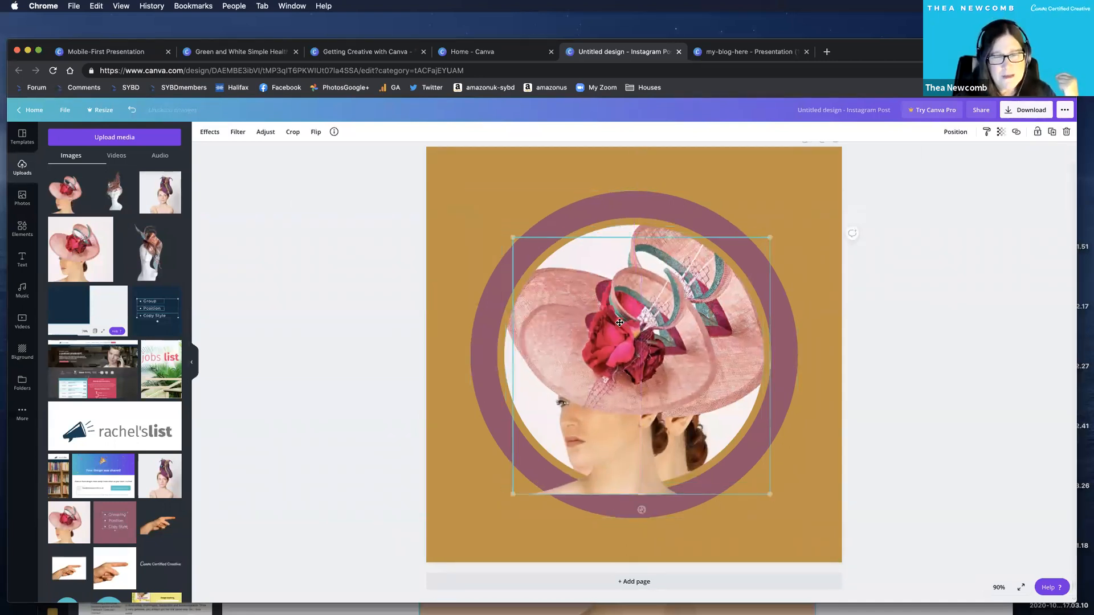
left_click_drag(789, 224, 869, 187)
left_click_drag(660, 328, 642, 343)
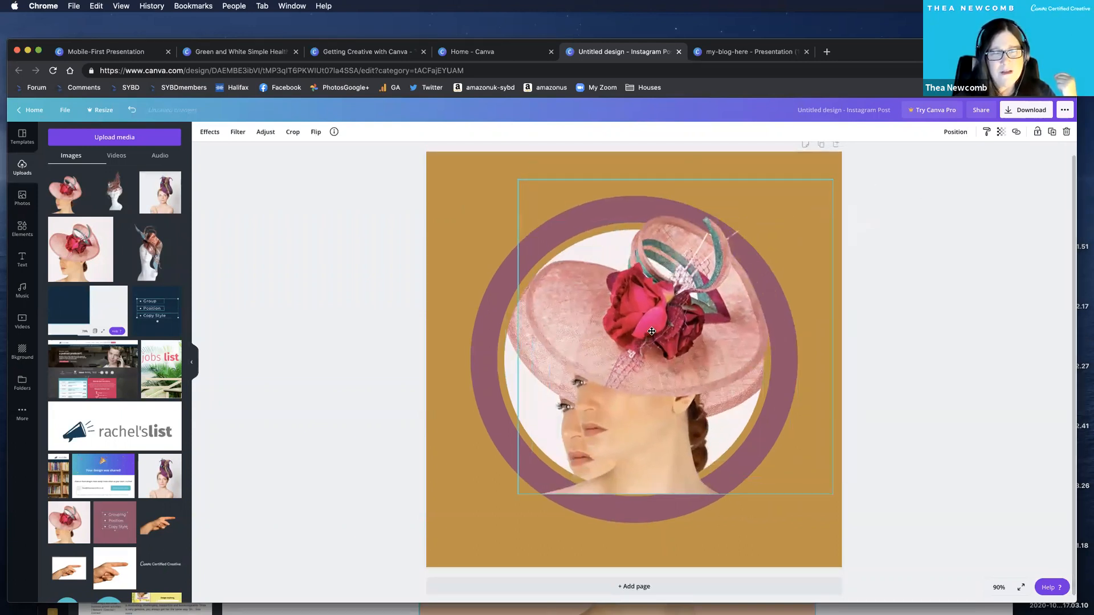
Fine-tune the cutout's size and position so its hat and face line up with the framed photo beneath.
left_click_drag(673, 495, 673, 502)
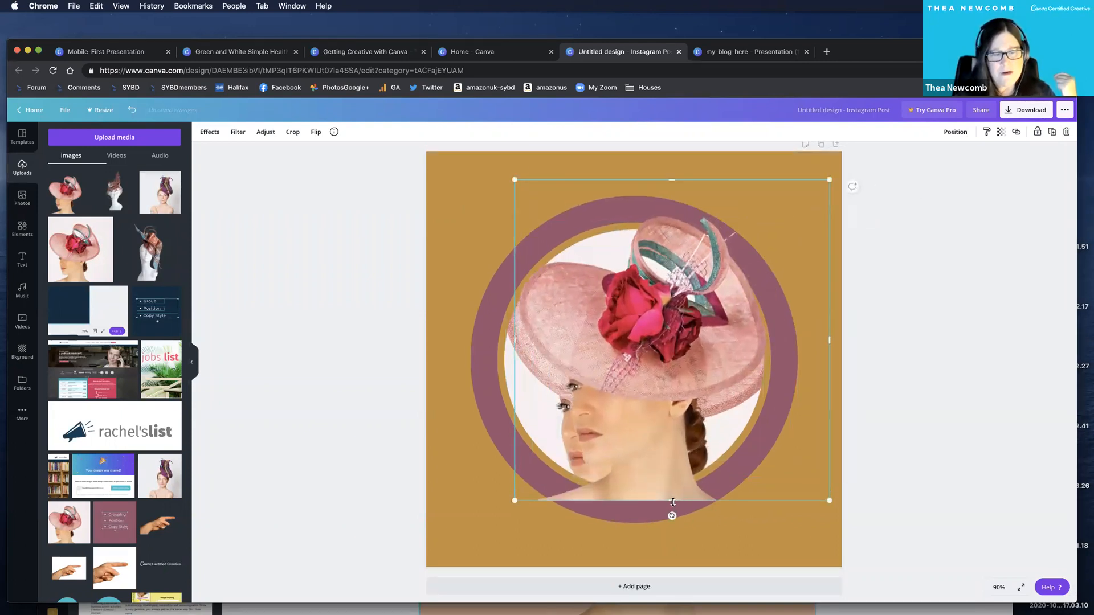
left_click_drag(661, 461, 686, 419)
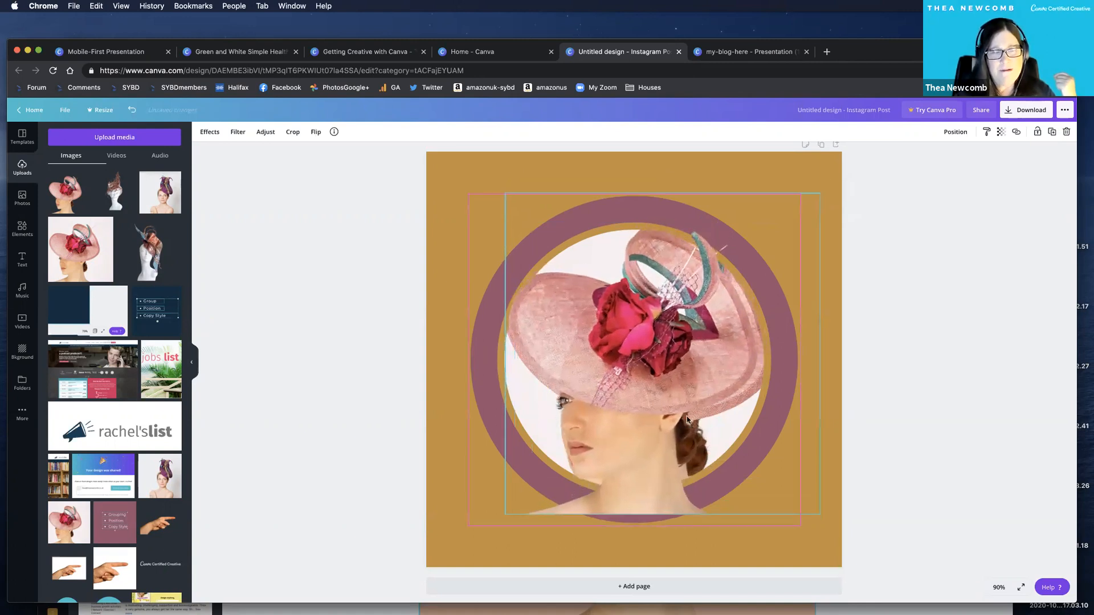
scroll(812, 197, "down", 1)
left_click_drag(817, 190, 828, 181)
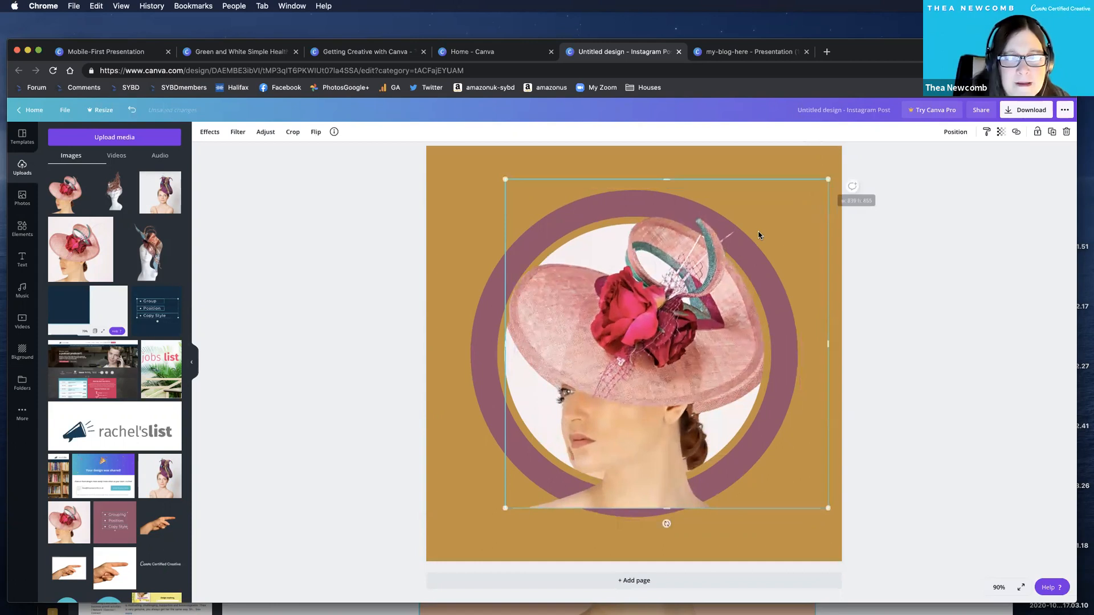
left_click_drag(759, 239, 761, 248)
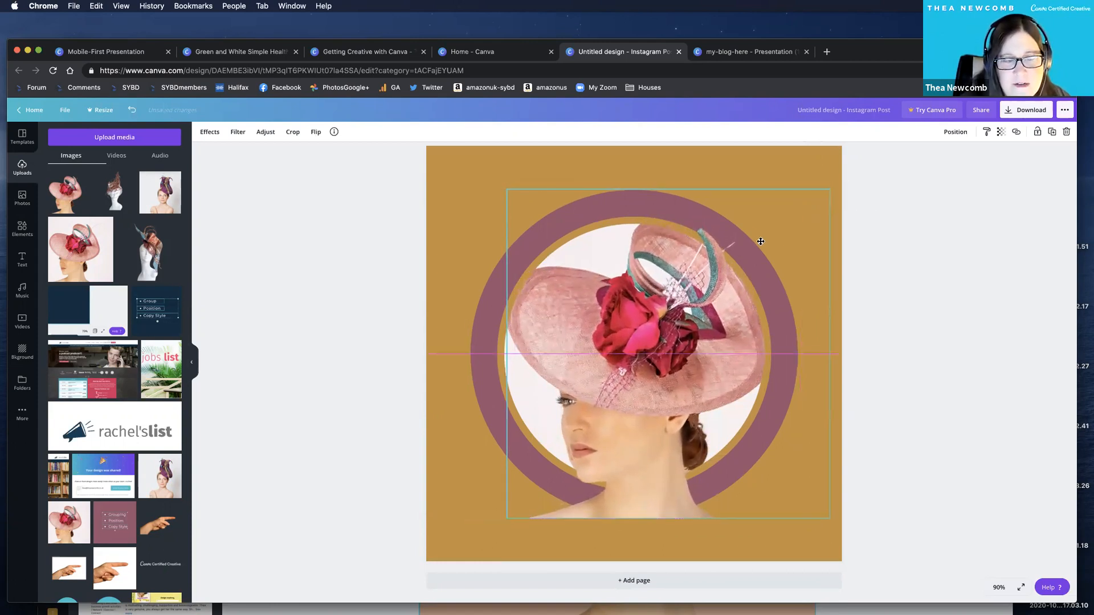
left_click_drag(834, 186, 833, 185)
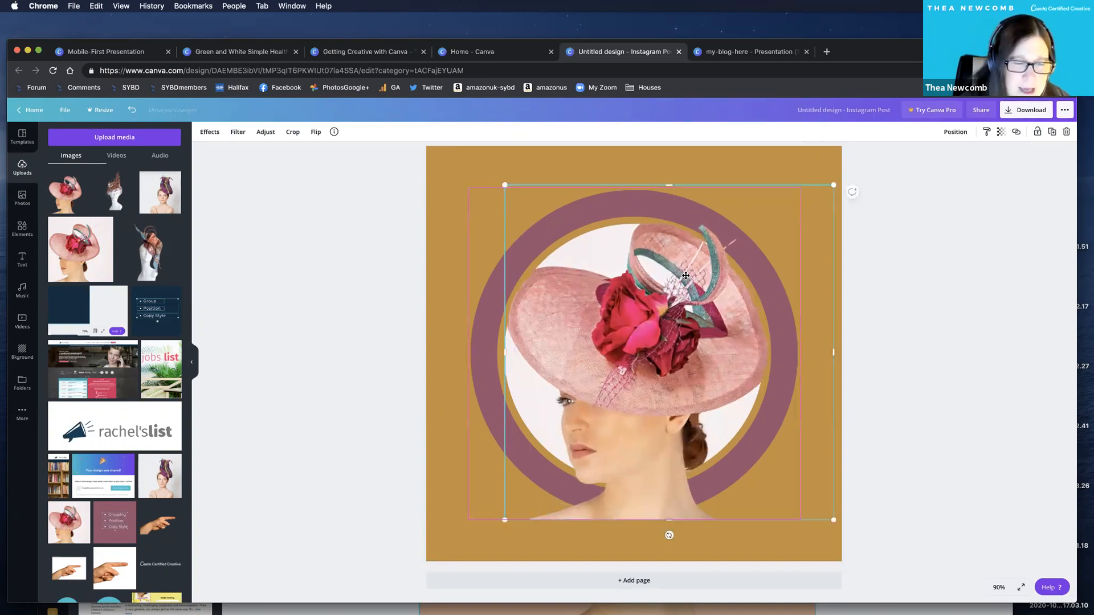
Crop the cutout from its lower edge up to just below the hat brim.
left_click_drag(665, 534, 683, 419)
left_click(917, 483)
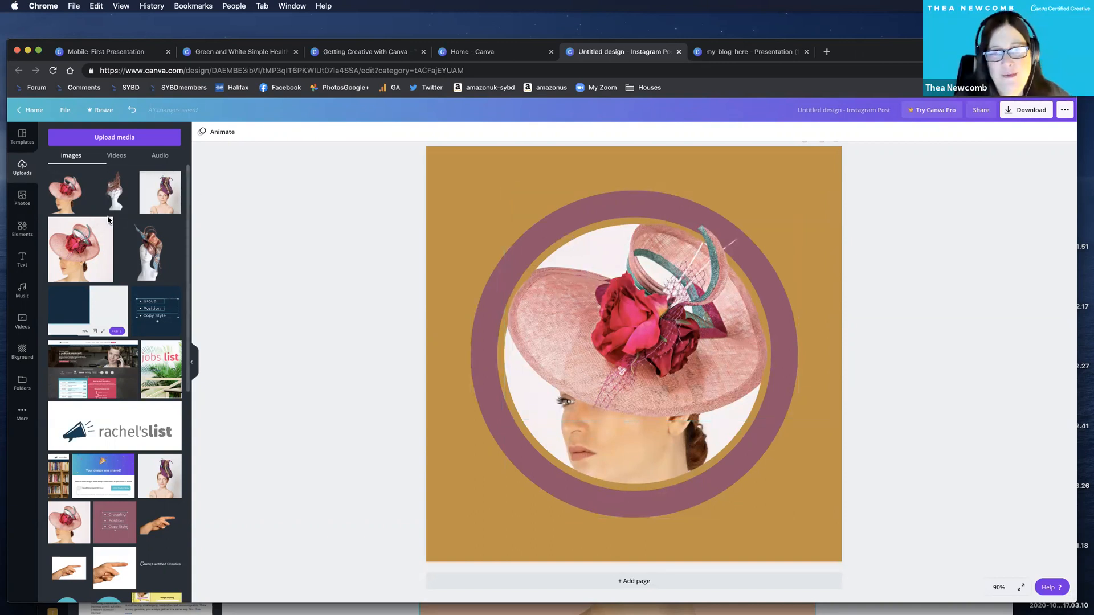
left_click(658, 317)
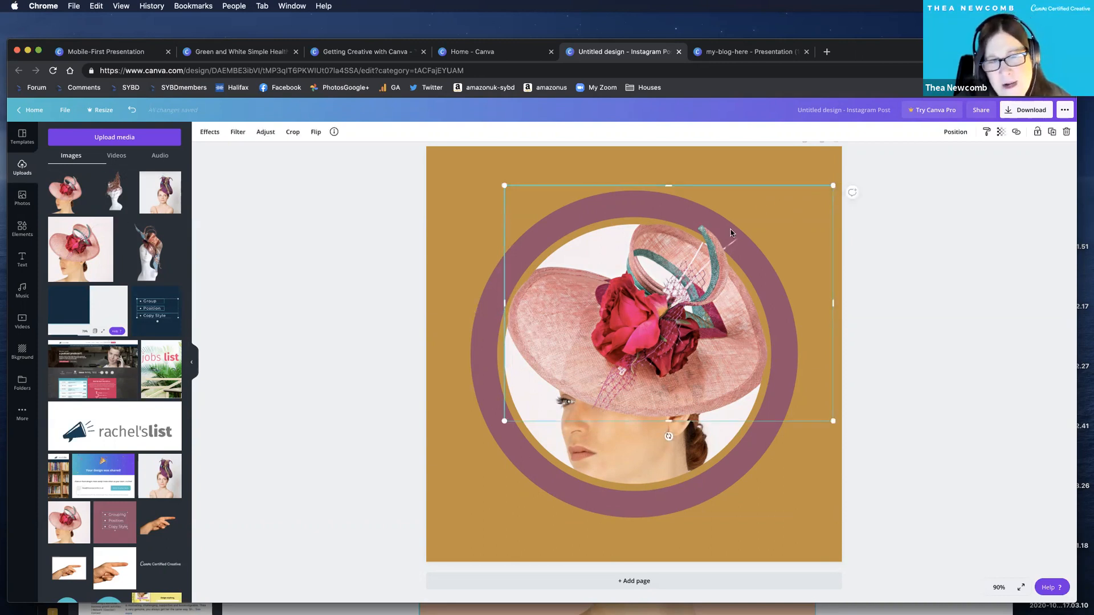
Shift the cropped hat cutout off the framed photo to show the two layers, and undo the move.
left_click(999, 587)
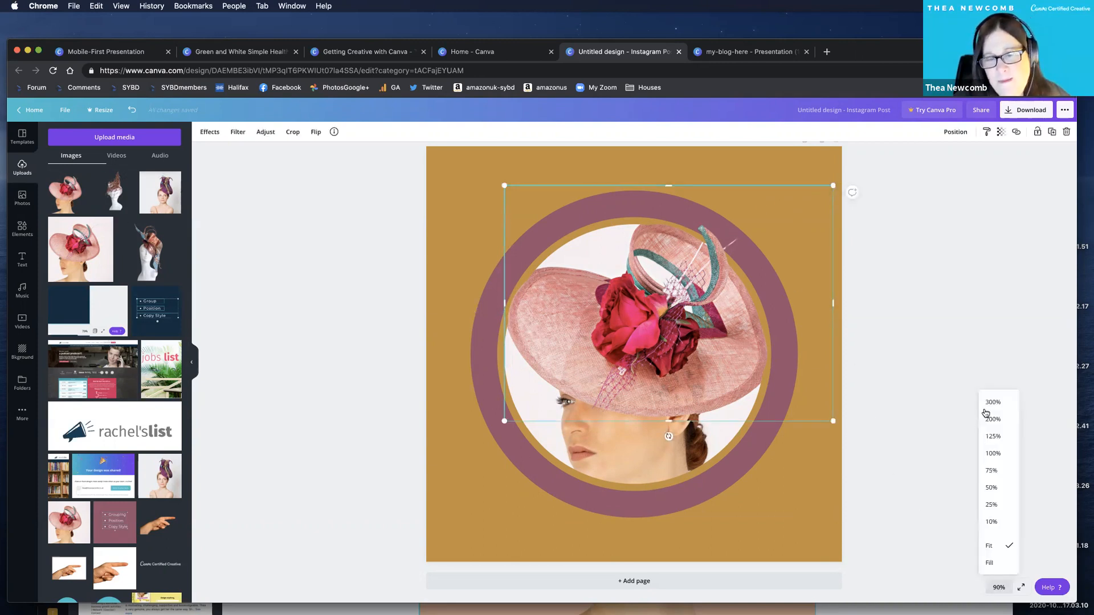
left_click(998, 436)
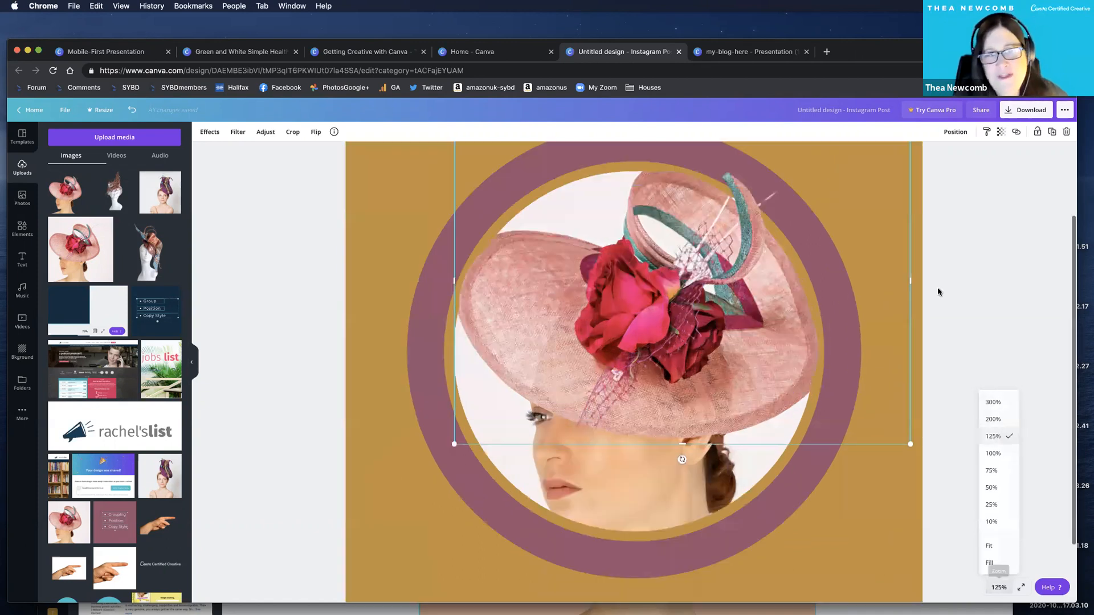
scroll(980, 331, "up", 2)
left_click(981, 332)
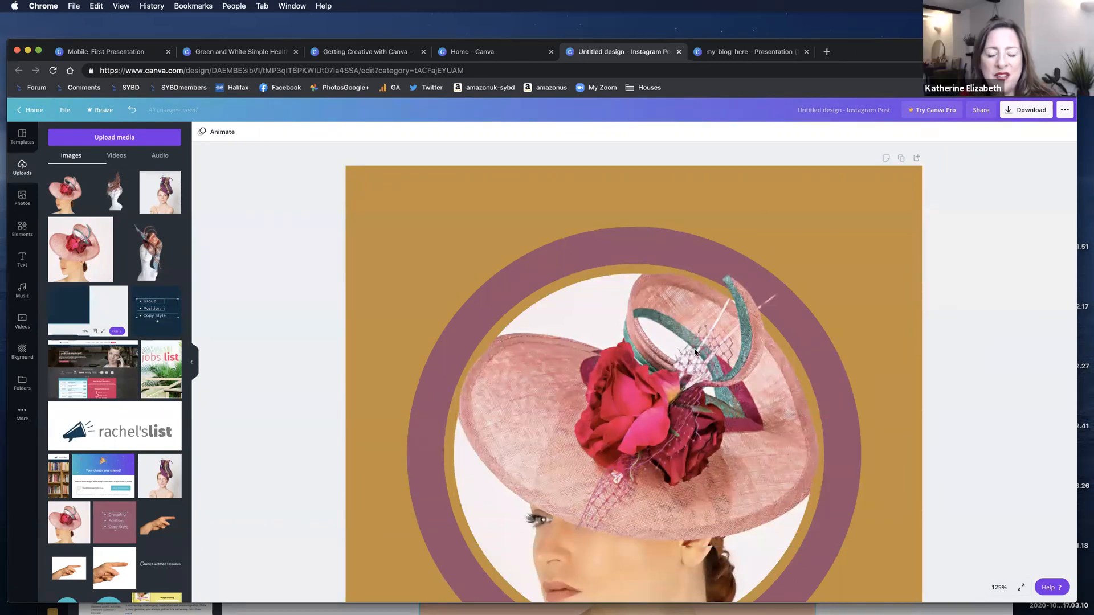
left_click(857, 301)
left_click_drag(792, 387, 701, 354)
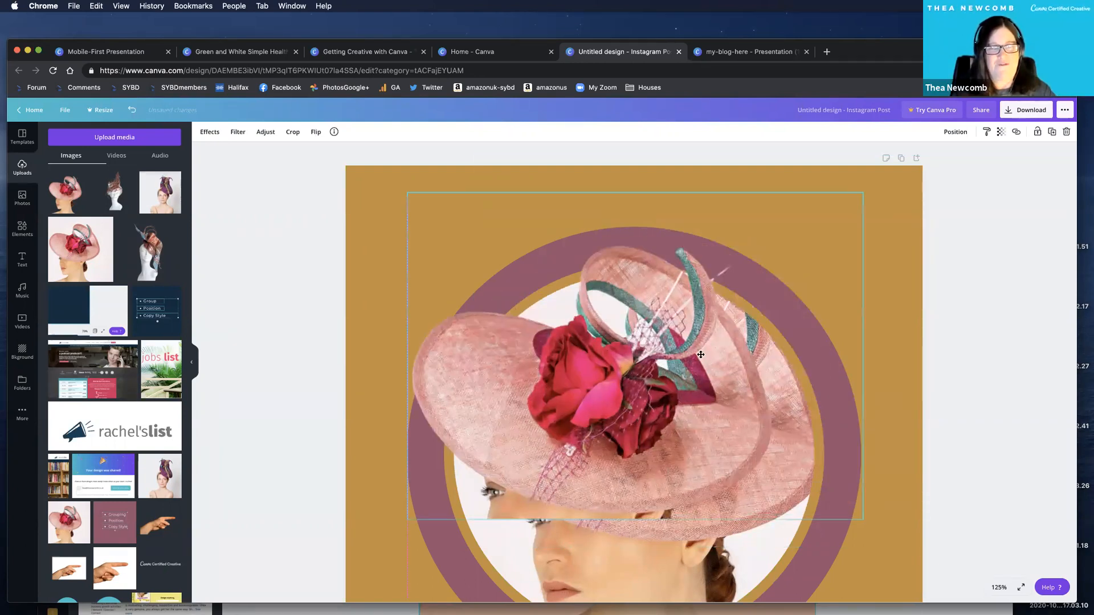
key("super+z")
key("super+z")
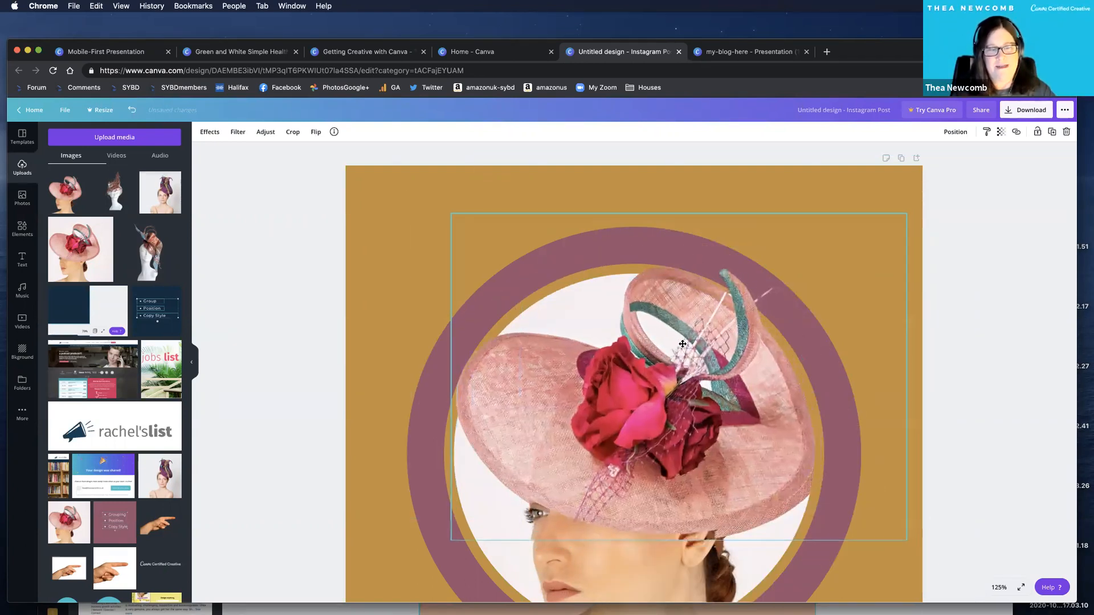
Realign the hat cutout with the framed hat, slightly extending its upper edge.
left_click_drag(683, 344, 703, 338)
left_click_drag(679, 218, 679, 213)
left_click_drag(654, 330, 654, 325)
left_click(343, 249)
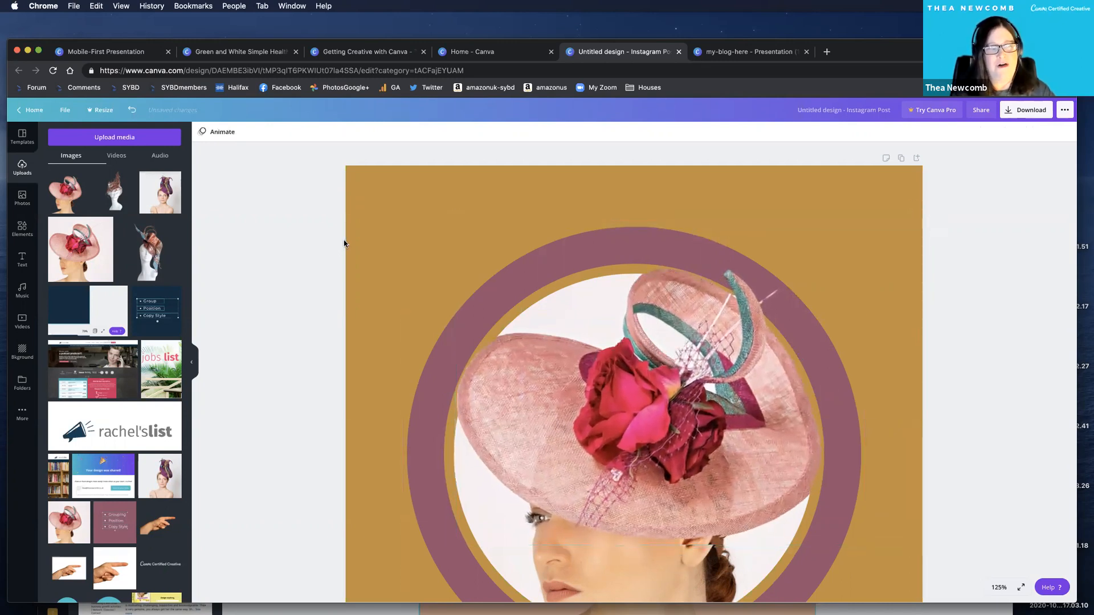
Move the hat cutout aside to reveal the duplicate hat, and set it back over the framed photo.
scroll(334, 240, "down", 3)
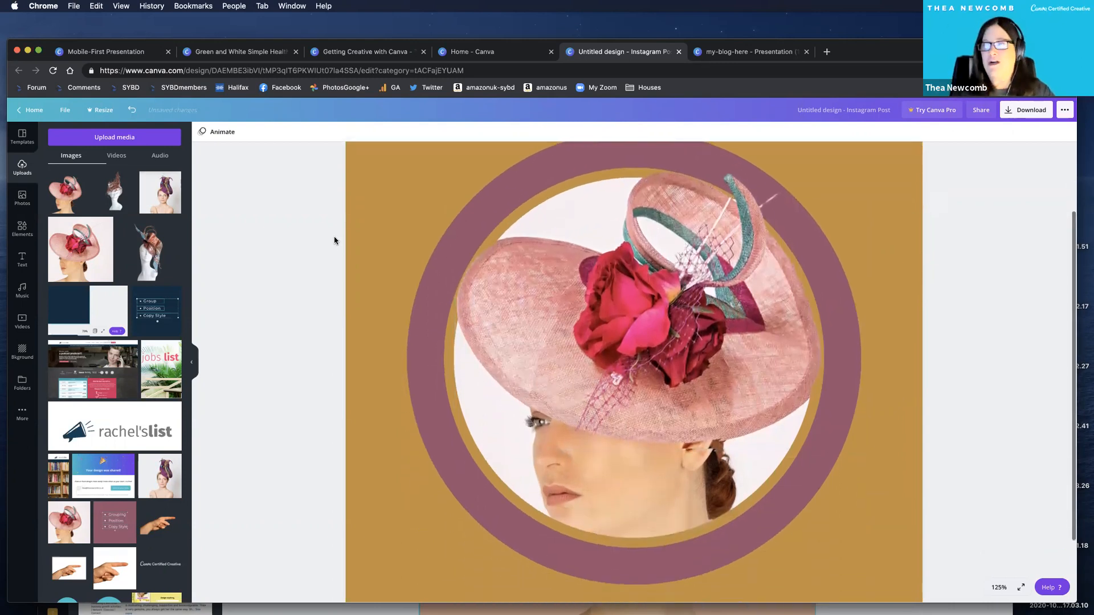
left_click(536, 317)
left_click_drag(535, 314, 725, 335)
key("super+z")
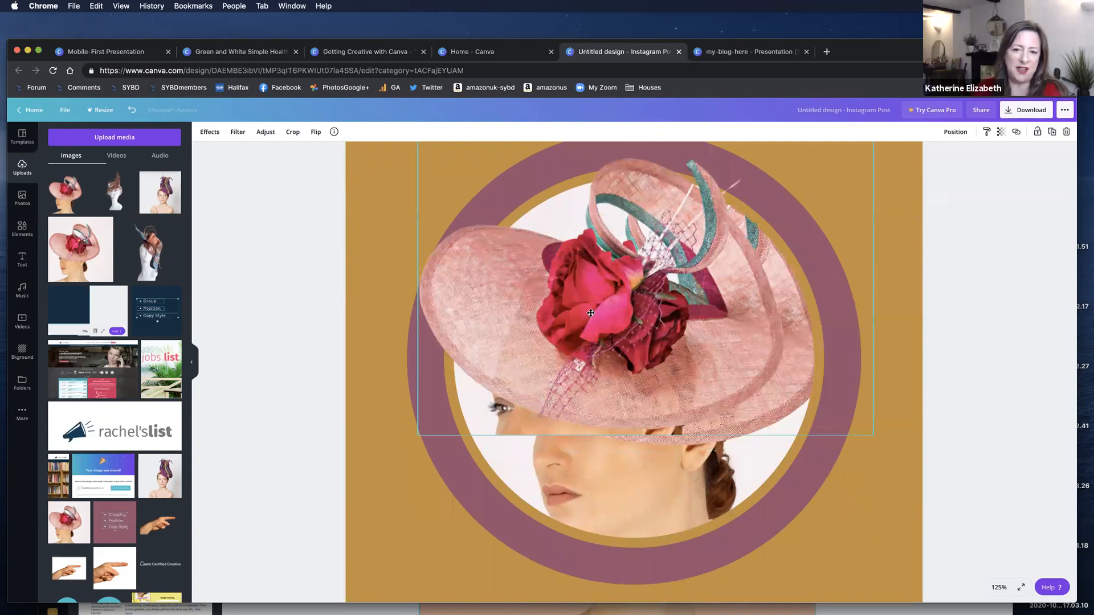
left_click_drag(591, 313, 594, 319)
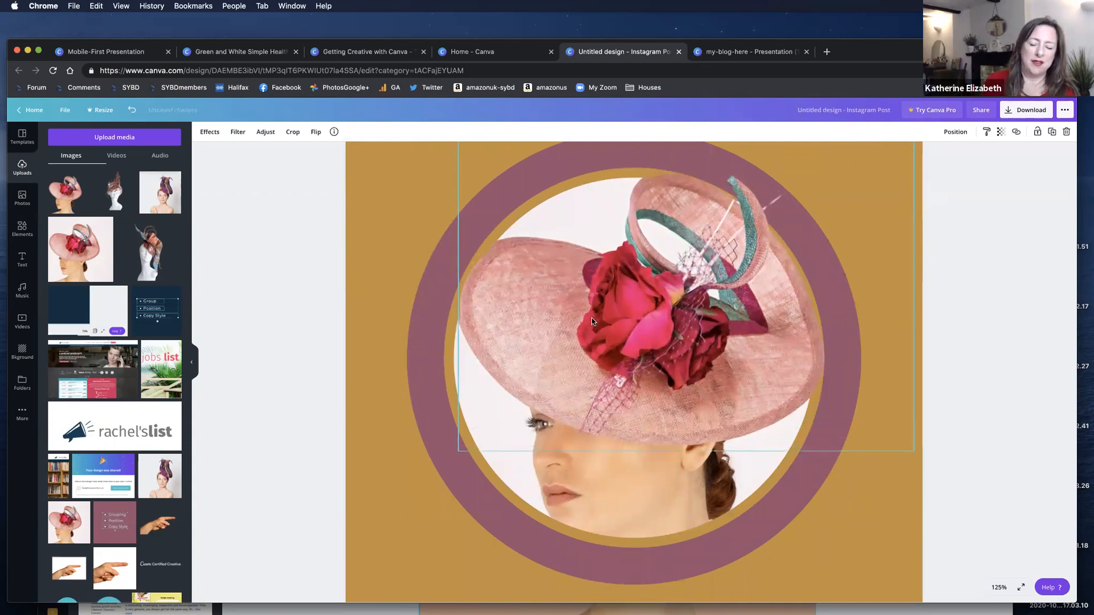
left_click(313, 251)
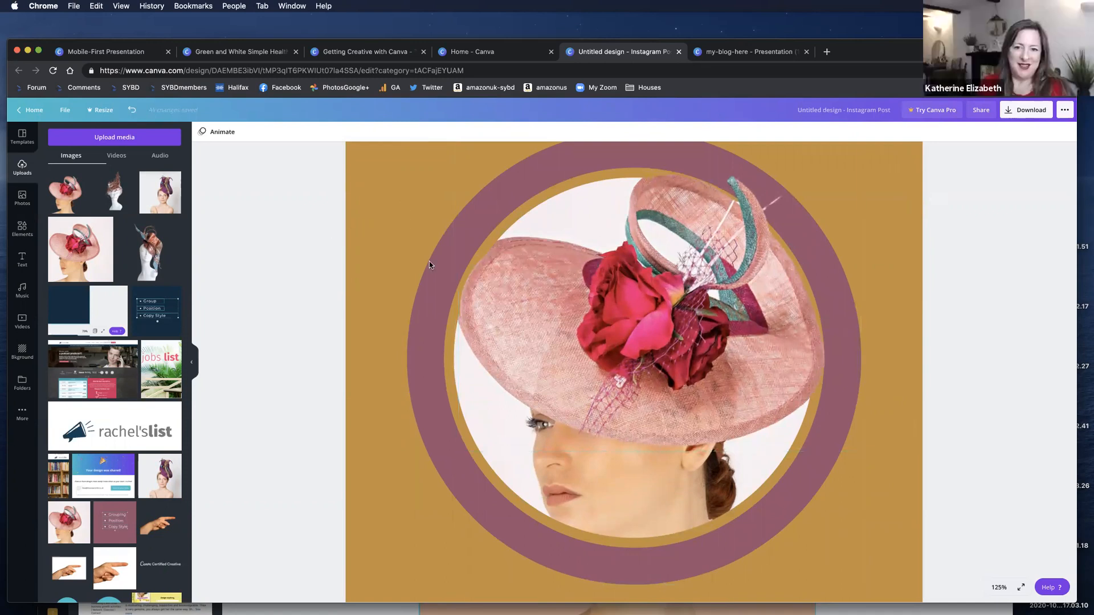
Nudge the hat cutout in small moves to match the framed hat.
left_click(485, 289)
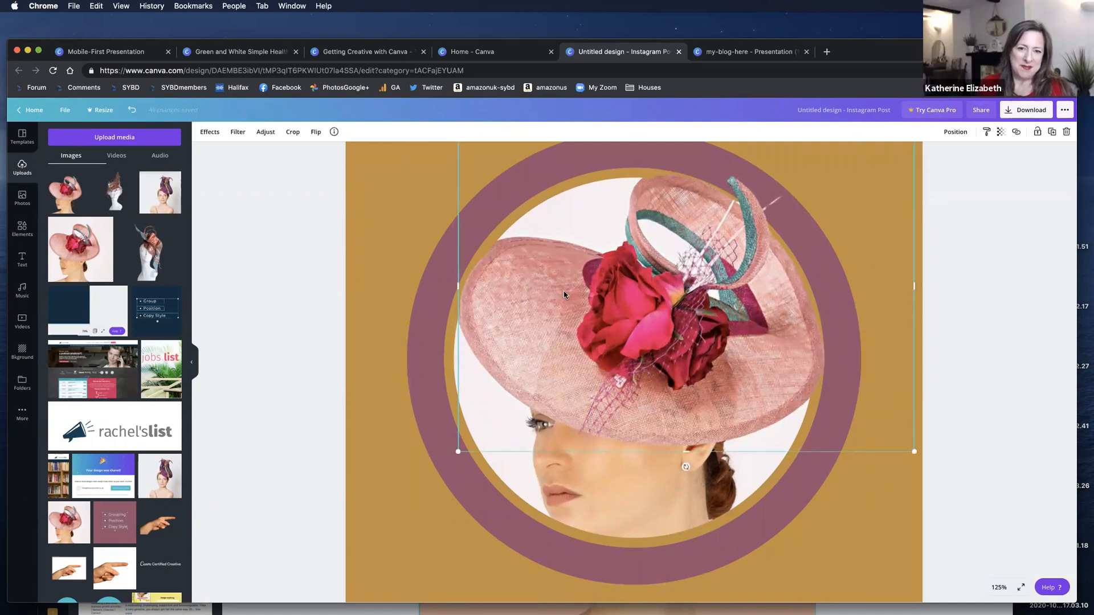
left_click_drag(567, 293, 563, 294)
left_click(799, 551)
left_click(640, 311)
left_click_drag(640, 312, 640, 306)
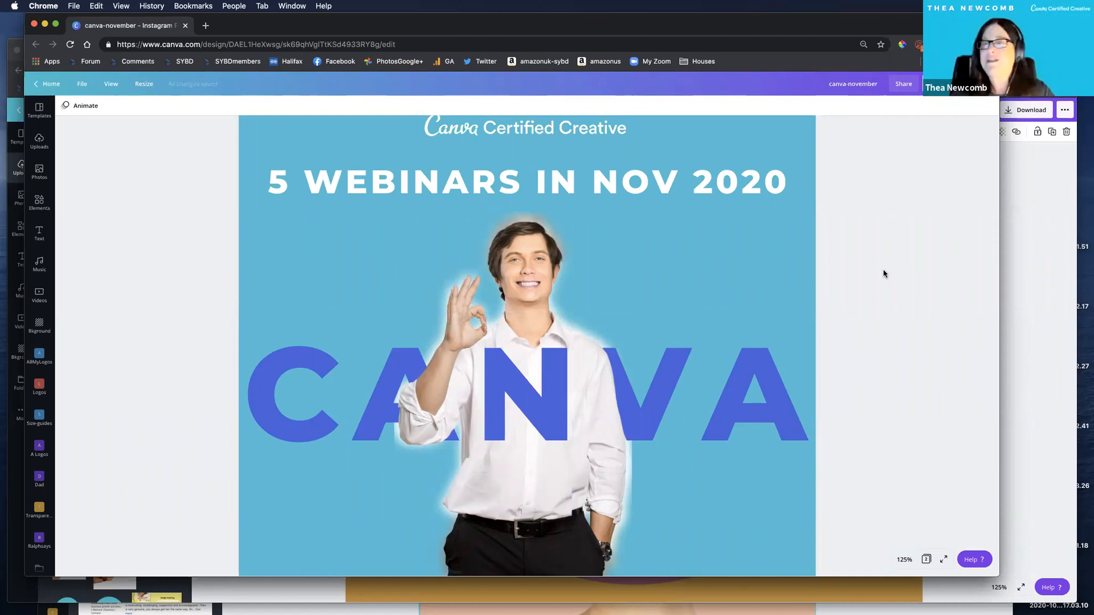
Leave the canva-november design for the Canva home page, list all designs and open the Scenes presentation.
scroll(258, 133, "down", 1)
left_click(44, 84)
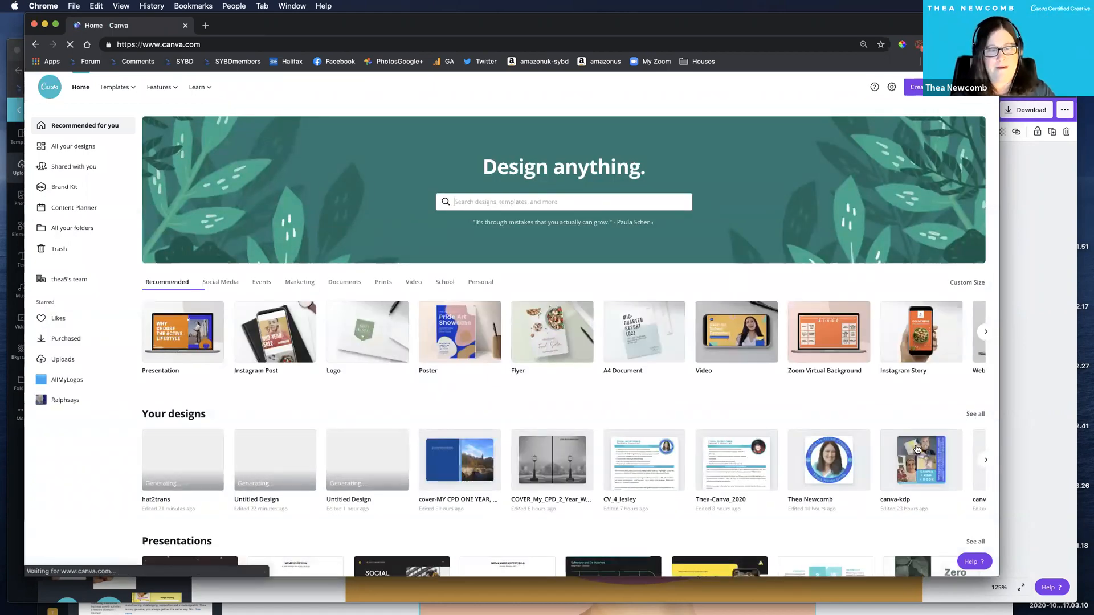
scroll(917, 450, "right", 10)
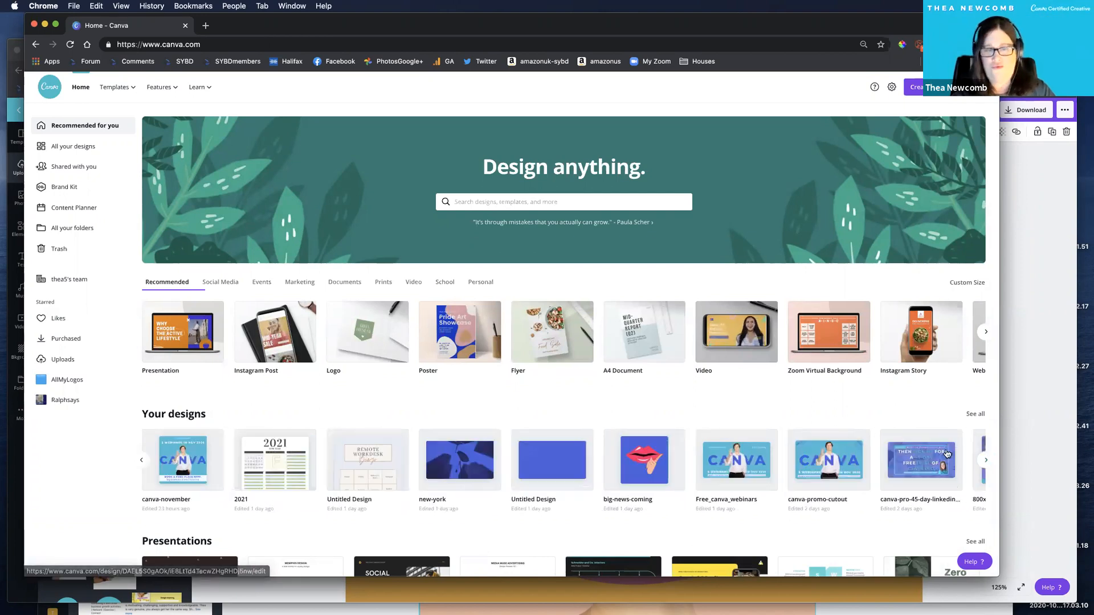
scroll(963, 436, "right", 3)
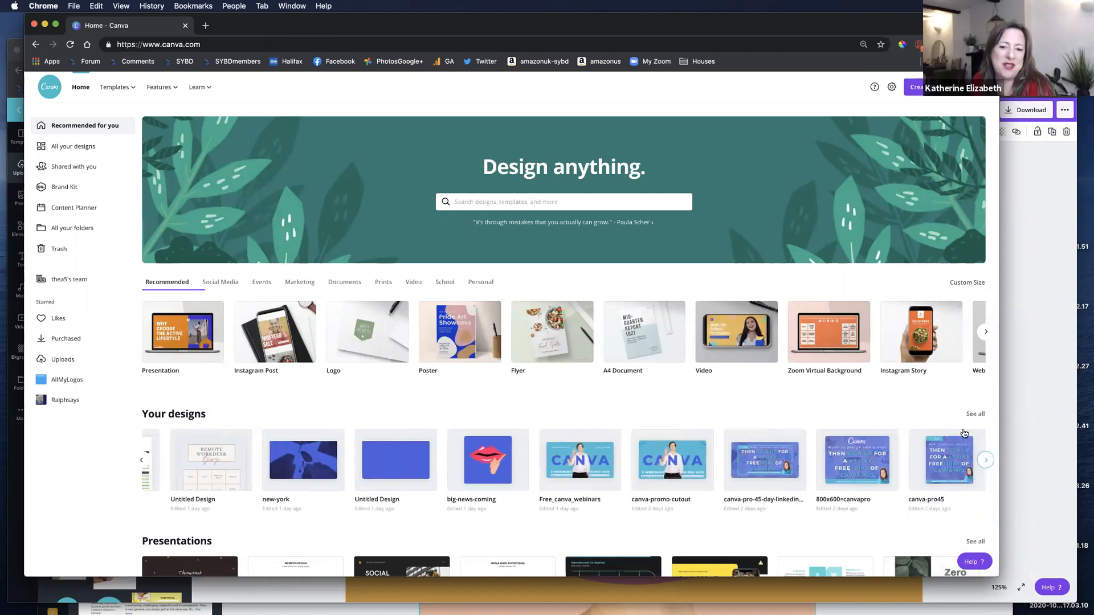
left_click(976, 416)
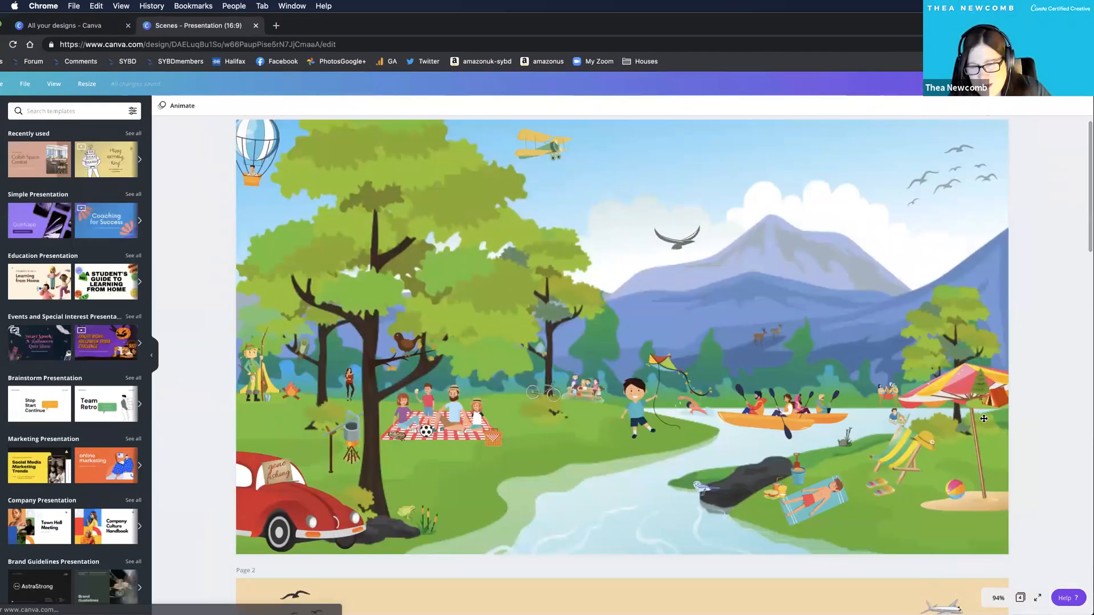
Move the small tree-and-tent camping graphic down under the beach umbrella on page 1 and open its layer position options.
left_click_drag(983, 390, 982, 418)
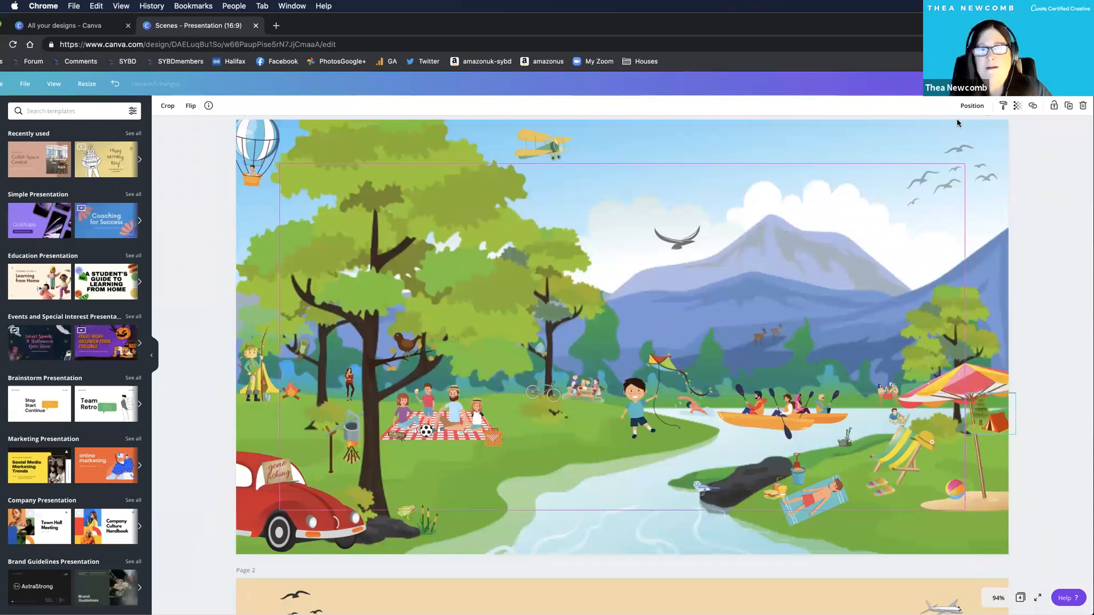
left_click(972, 106)
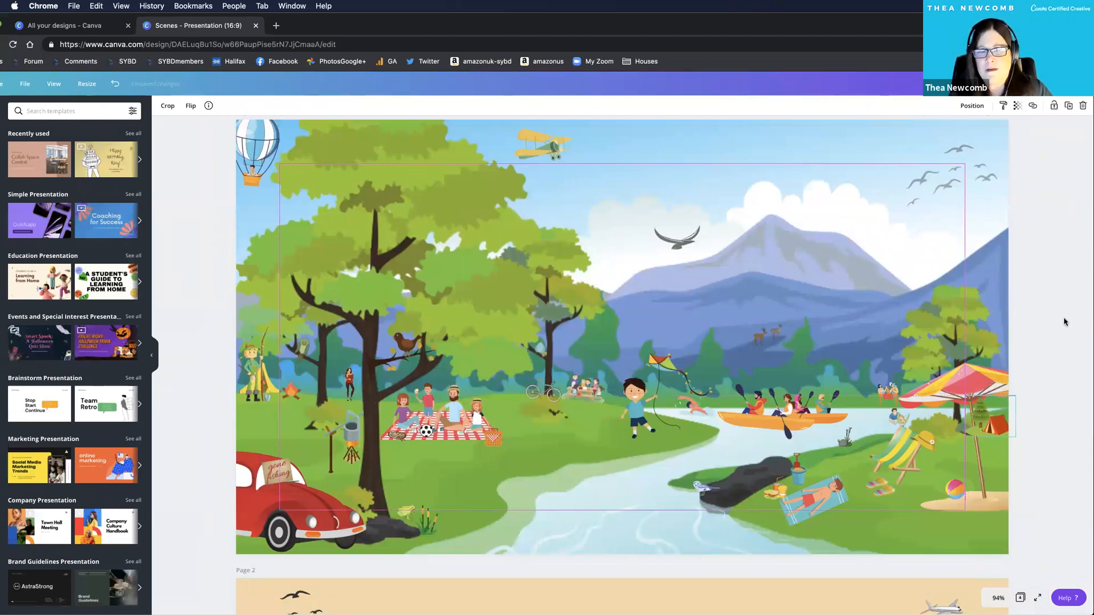
left_click(1066, 320)
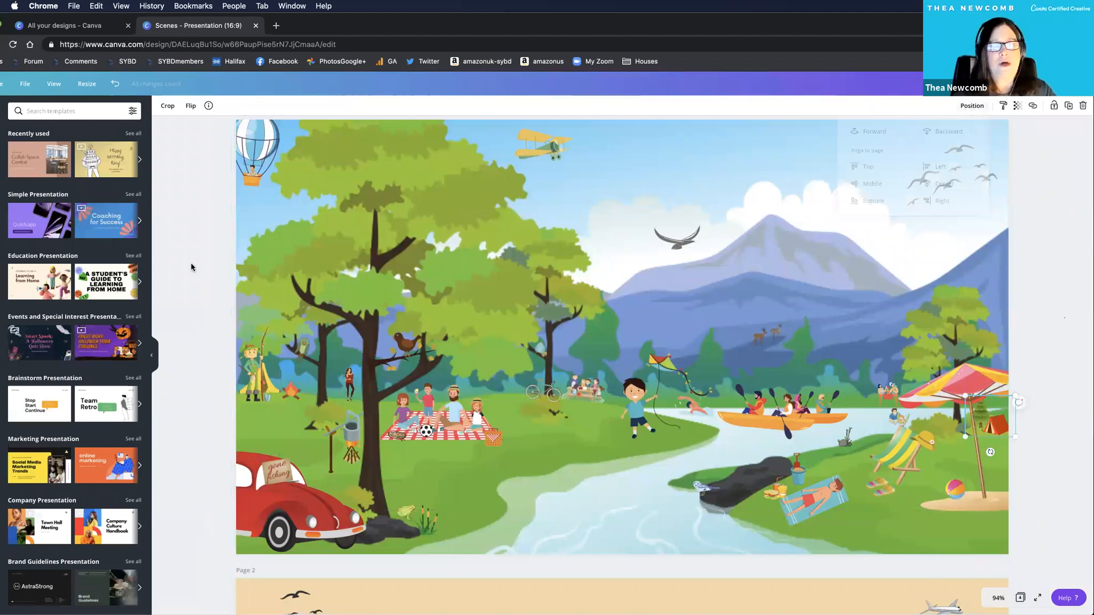
left_click(216, 174)
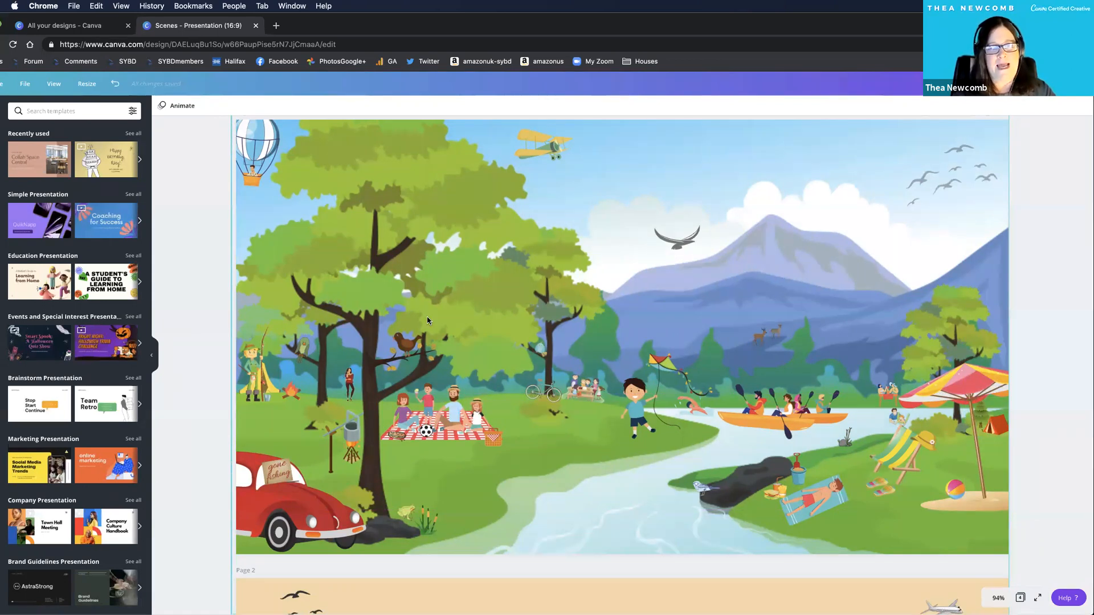
Move the empty river landscape page from page 4 up to page 2, directly below the populated scene.
scroll(426, 316, "down", 15)
scroll(504, 341, "down", 5)
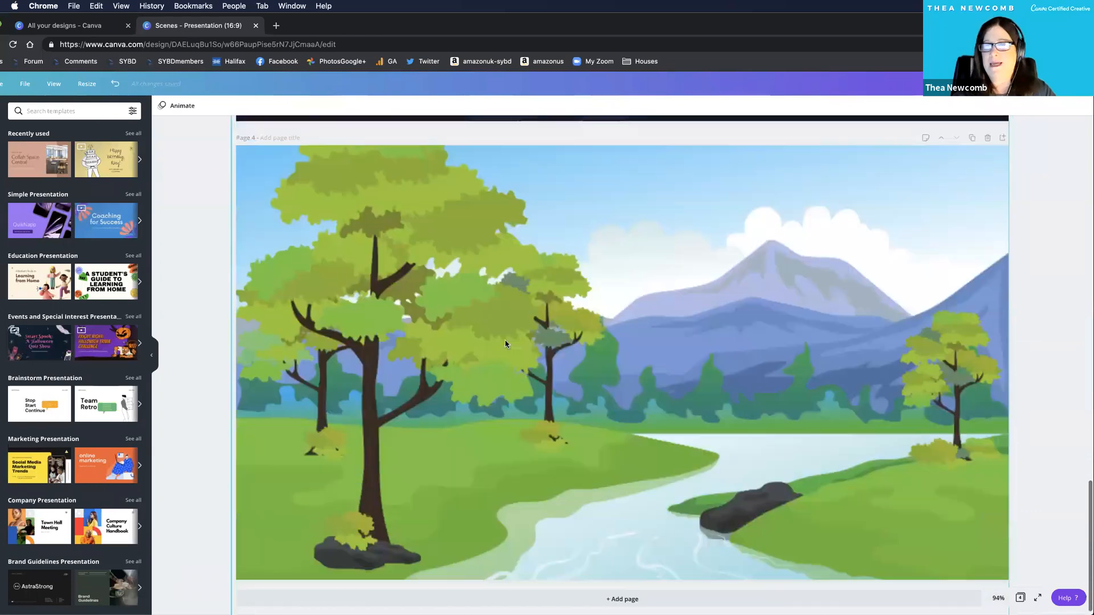
left_click(941, 132)
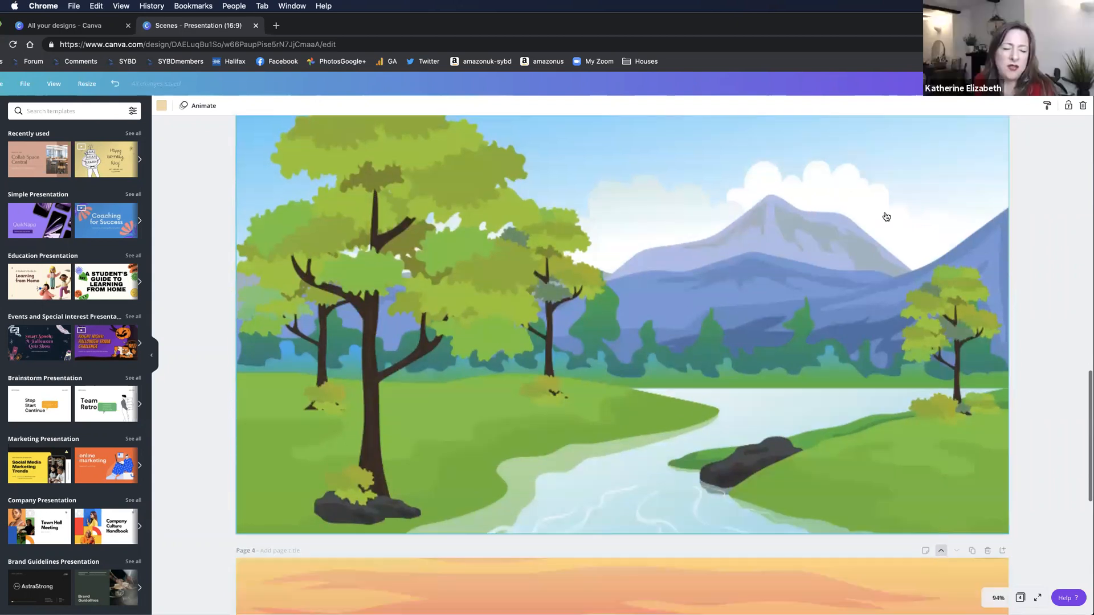
scroll(941, 285, "up", 3)
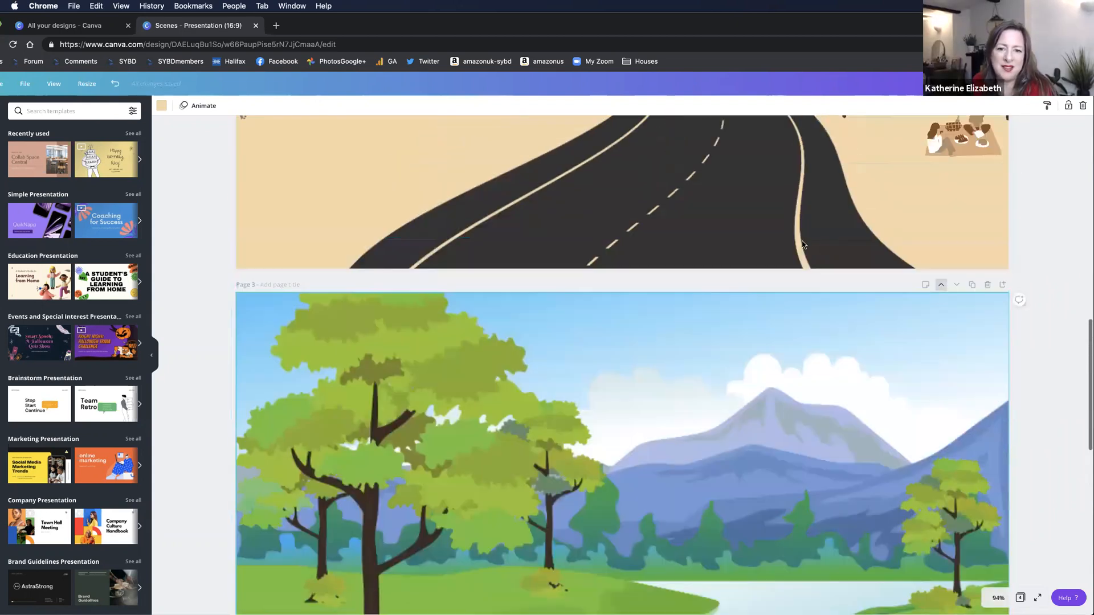
scroll(800, 244, "up", 7)
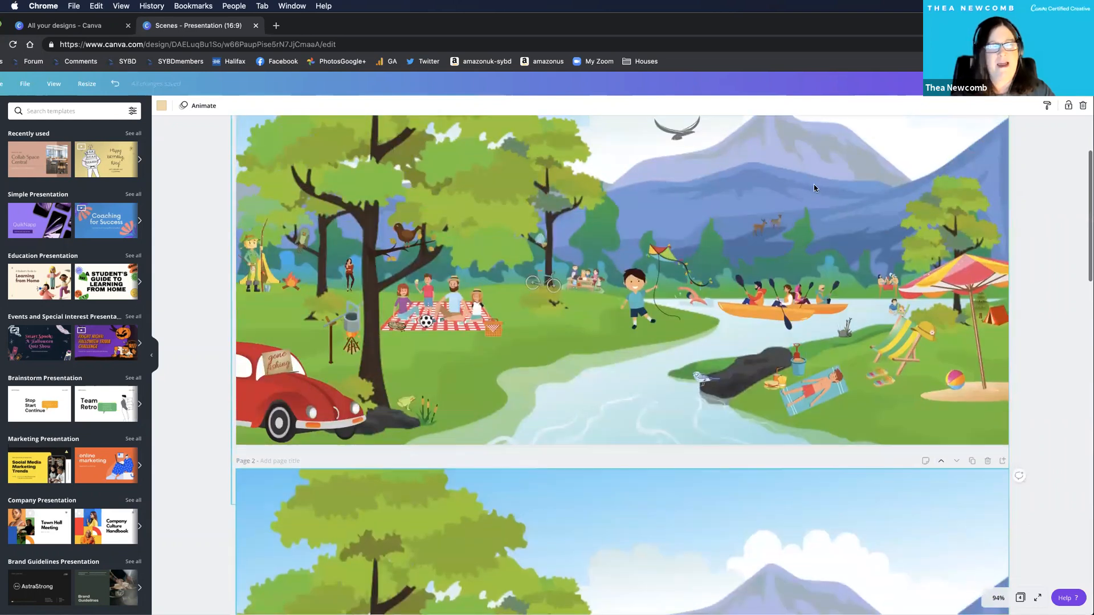
scroll(814, 184, "up", 3)
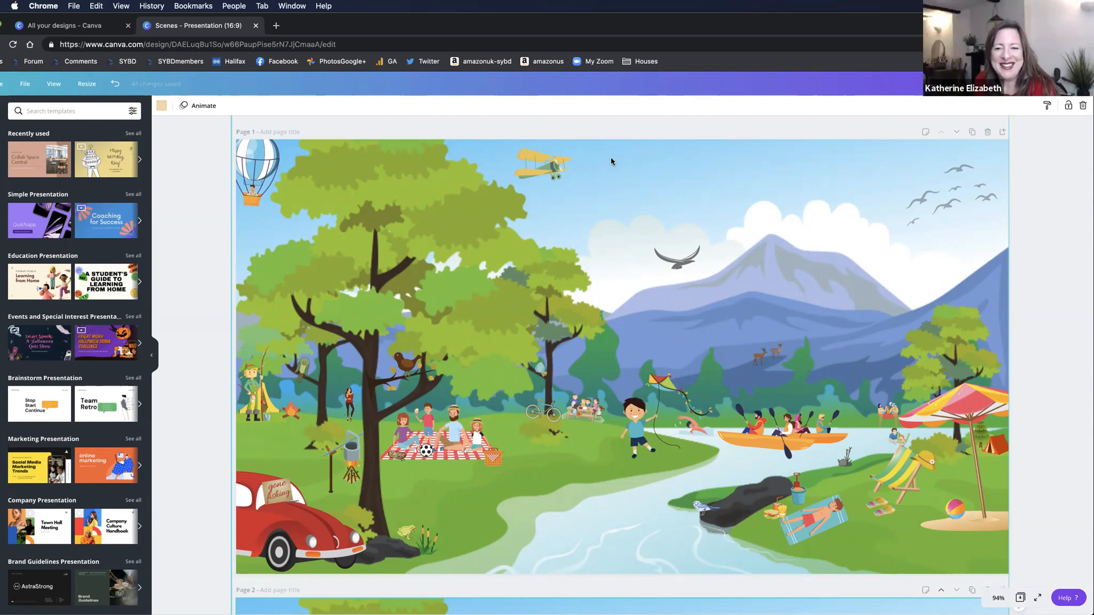
Compare the populated river scene on page 1 with its bare background on page 2 and the mountain road scene on page 3.
scroll(611, 162, "down", 2)
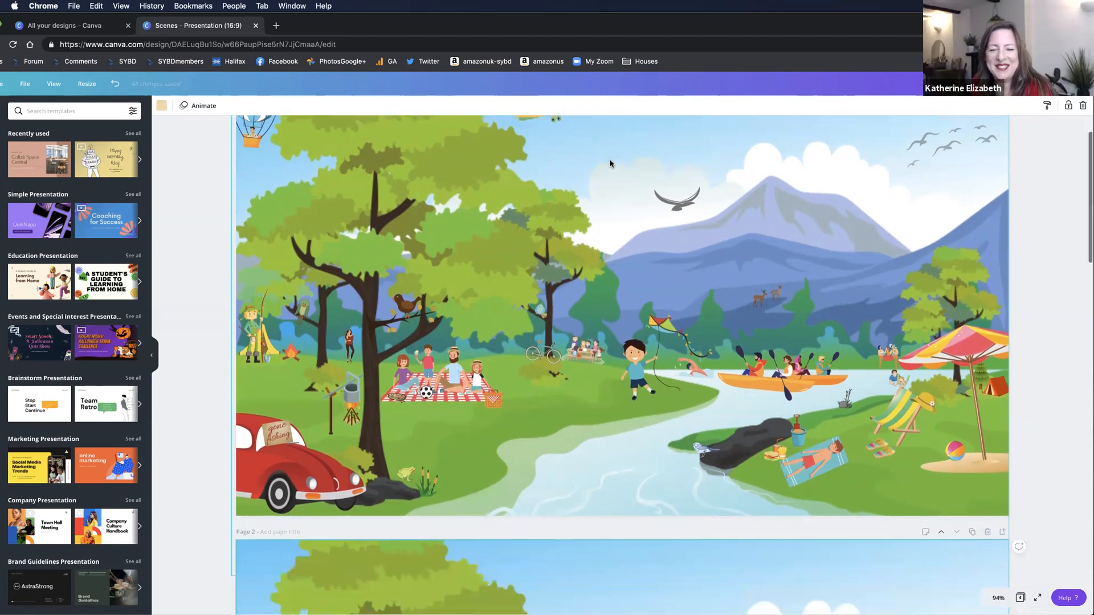
scroll(609, 163, "up", 2)
scroll(610, 164, "down", 2)
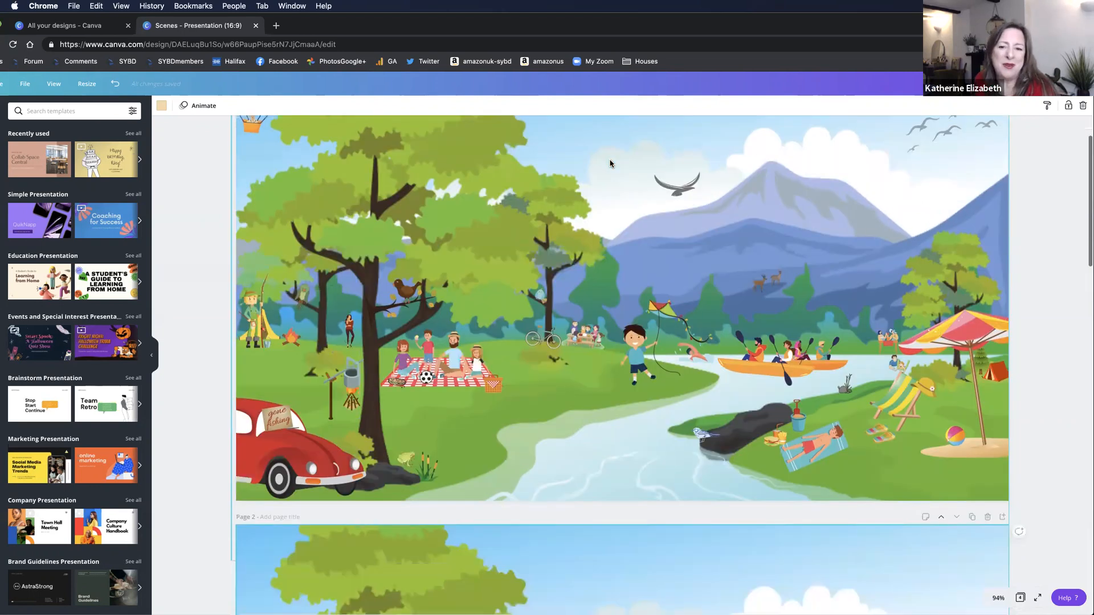
scroll(611, 164, "down", 2)
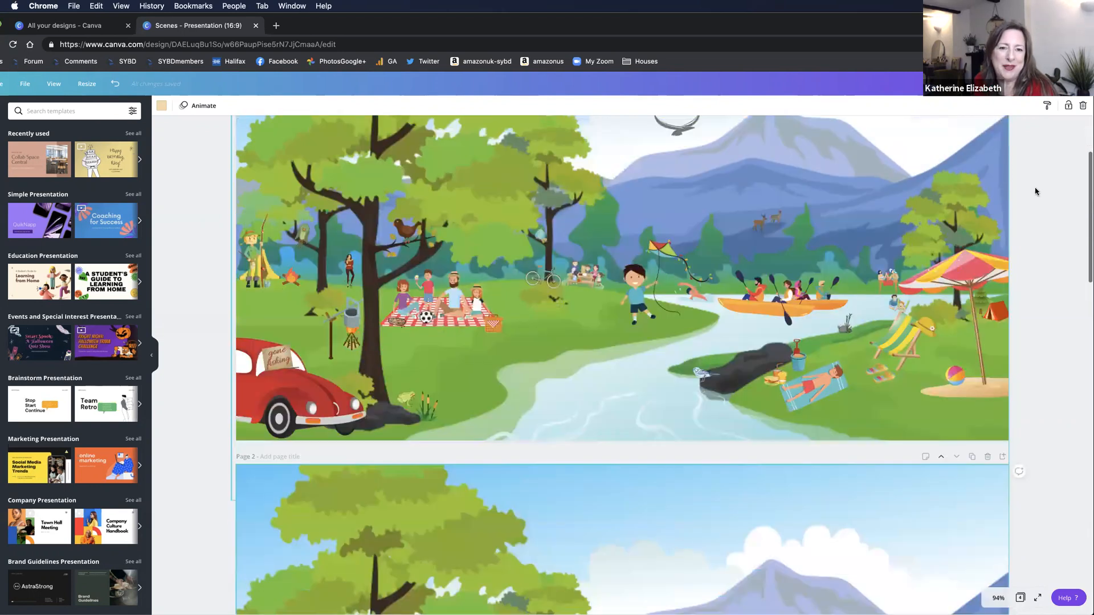
scroll(1036, 191, "down", 10)
scroll(1036, 191, "down", 1)
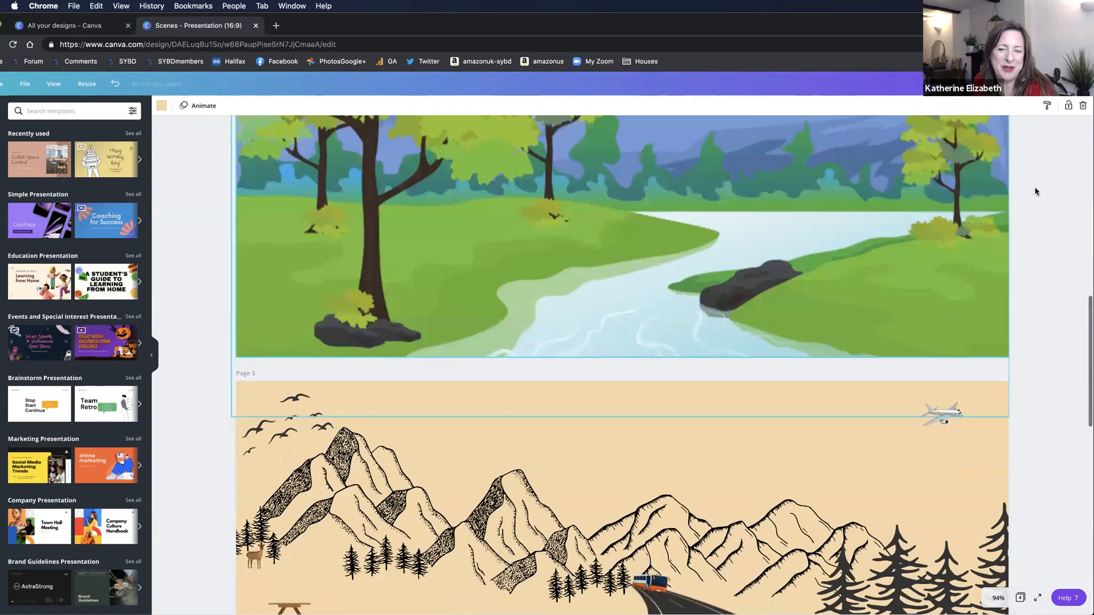
scroll(1036, 192, "down", 6)
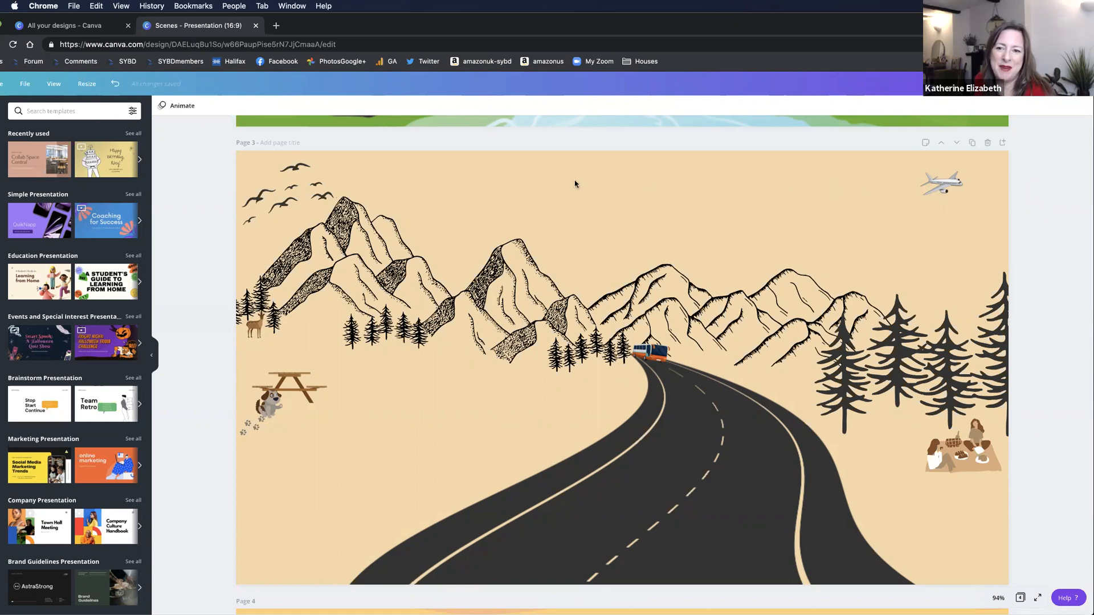
scroll(706, 169, "up", 5)
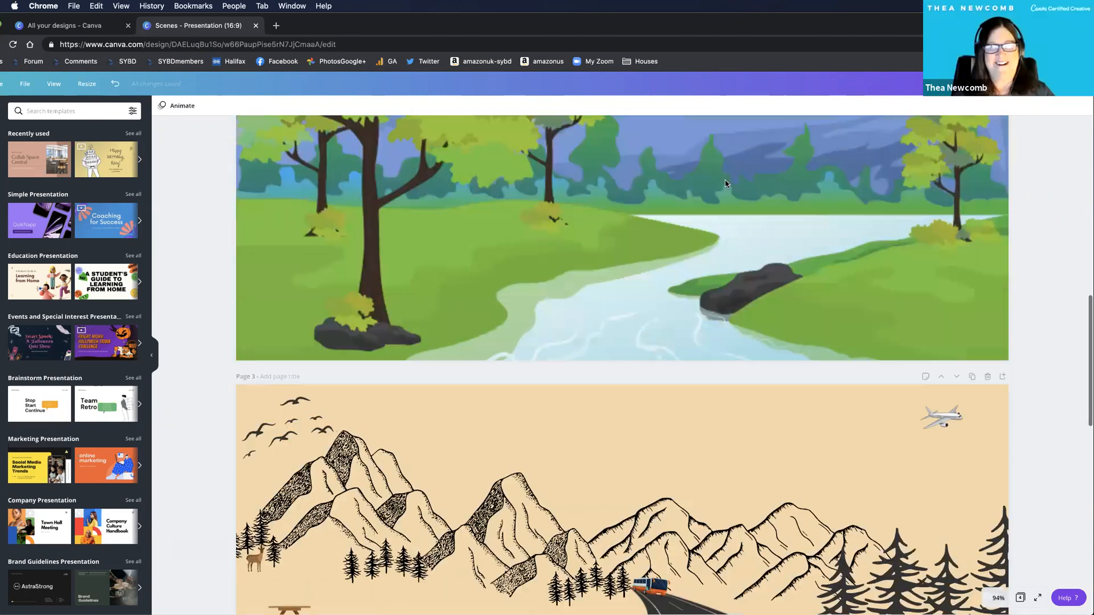
scroll(727, 184, "up", 2)
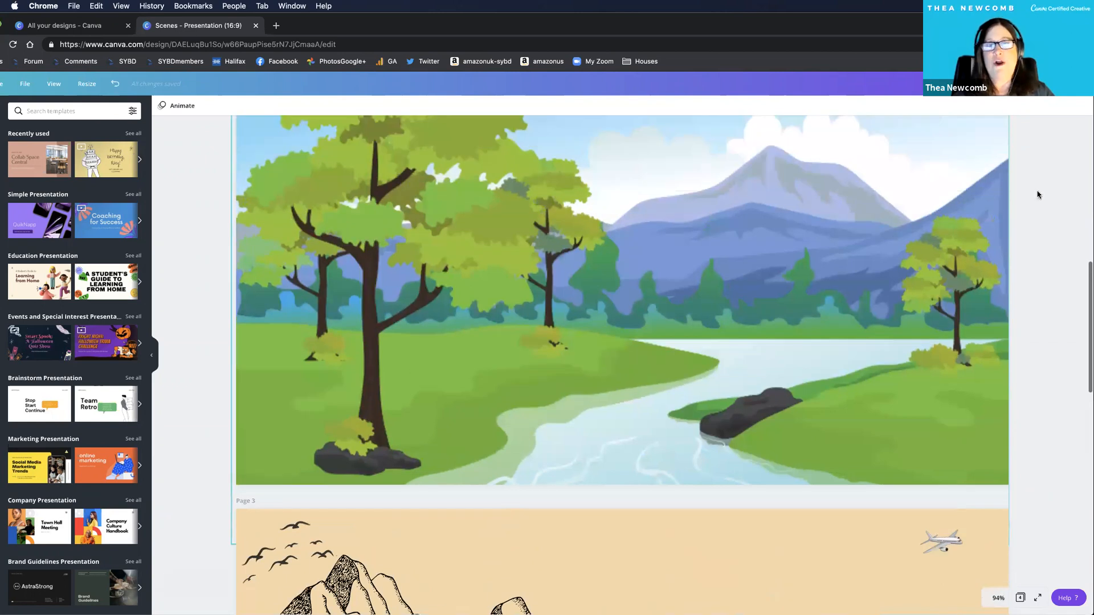
scroll(1071, 195, "up", 6)
scroll(1071, 194, "up", 2)
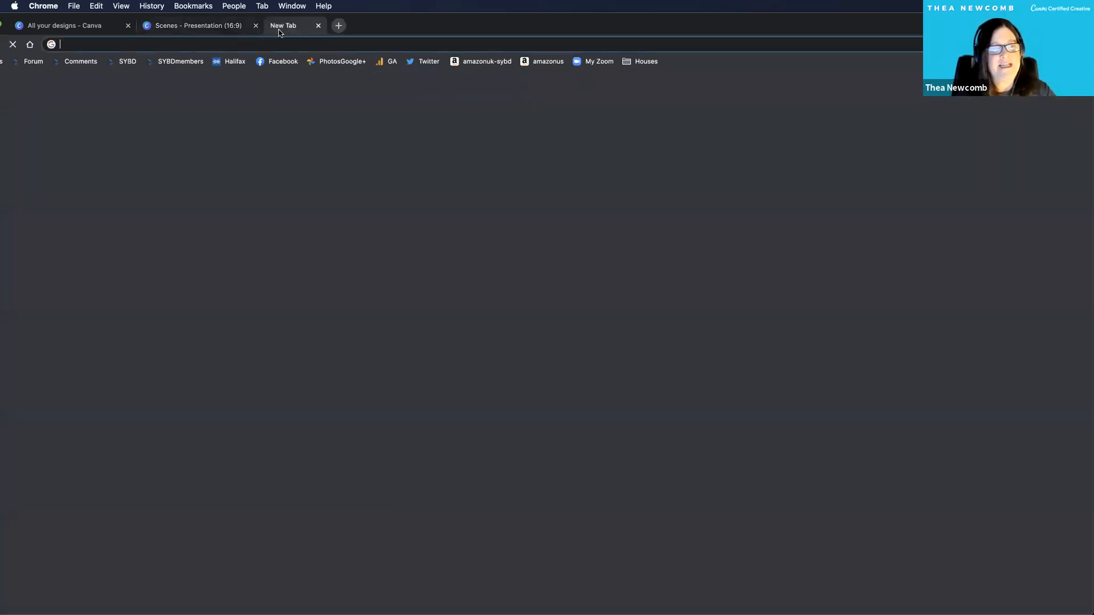
Open a new browser tab and enter the partner.canva.com affiliate link in the address, leaving the whole link selected.
left_click(277, 27)
left_click(313, 45)
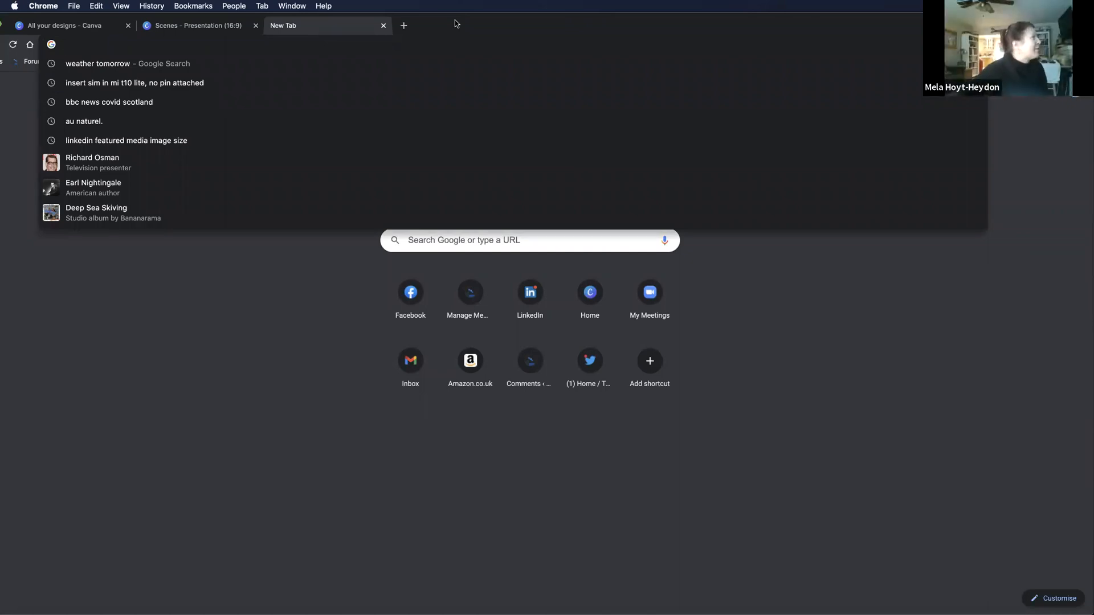
type("part")
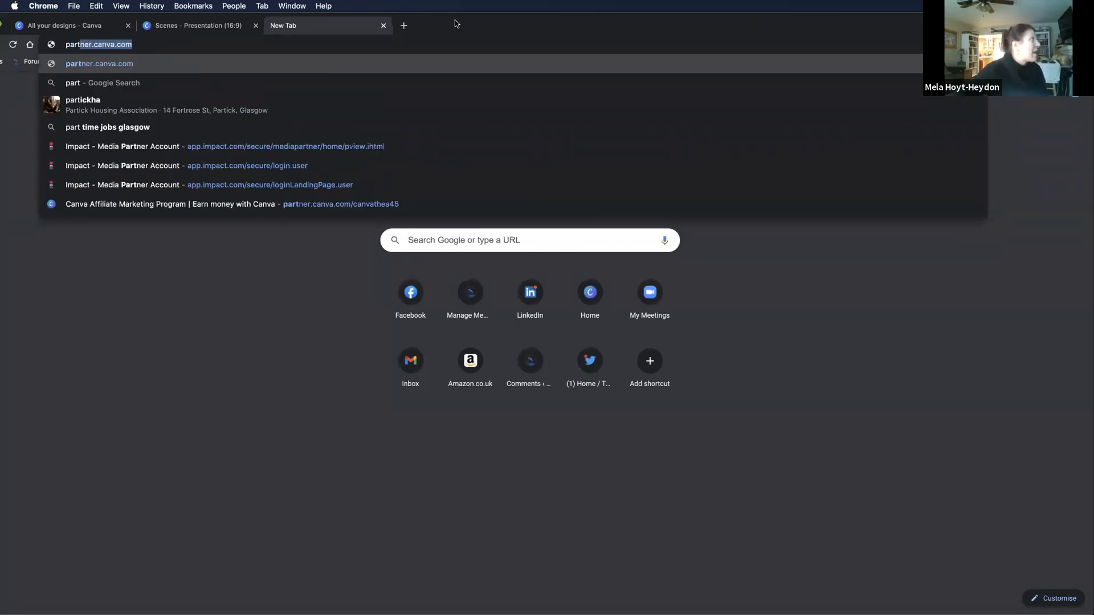
key("Right")
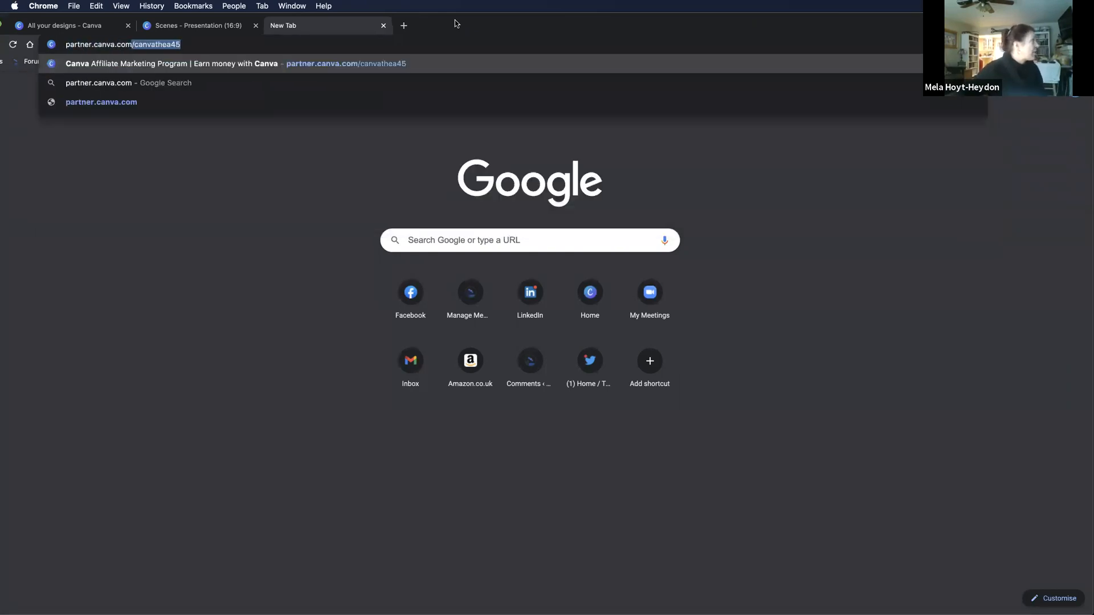
key("Right")
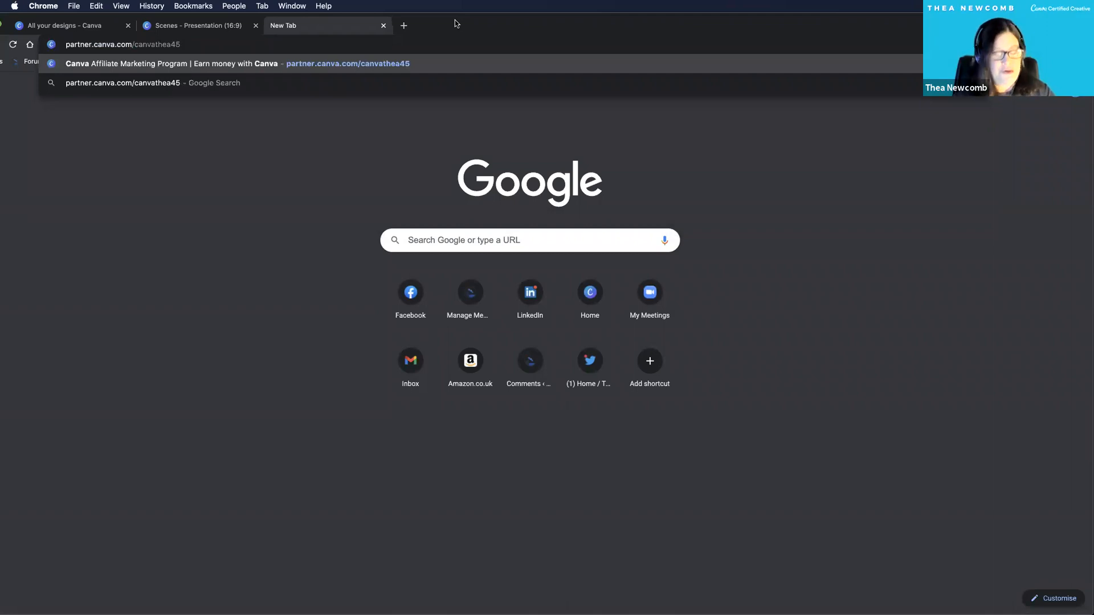
key("super+a")
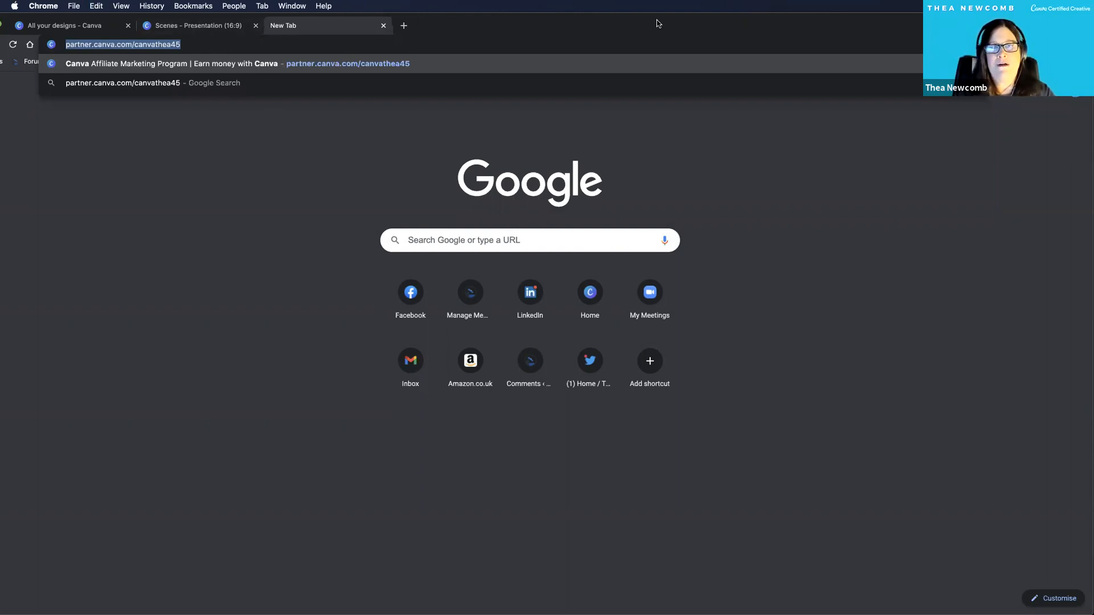
key("Right")
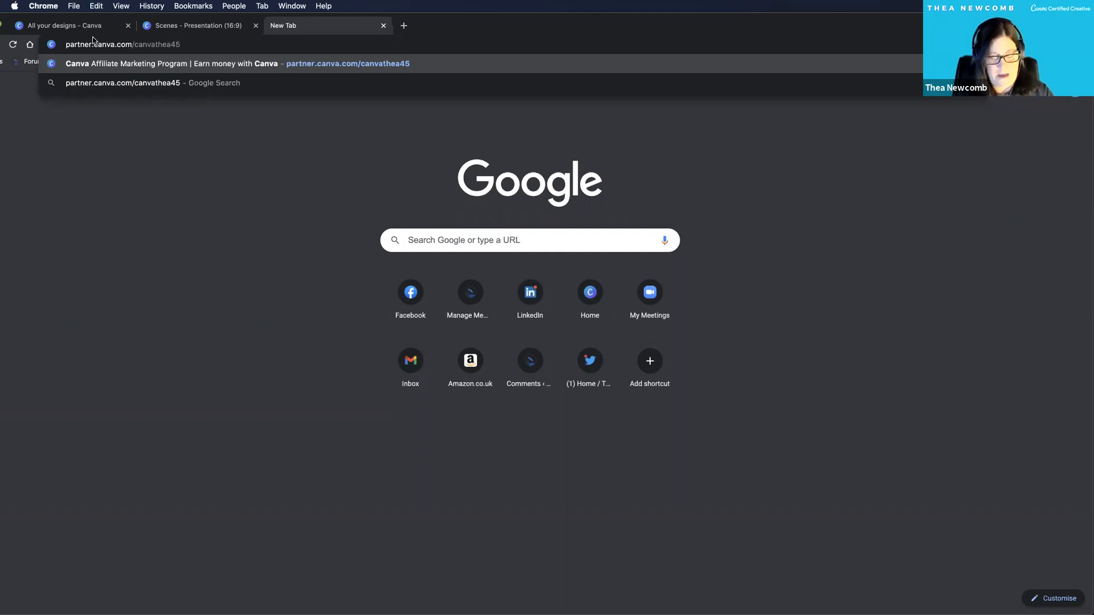
key("super+a")
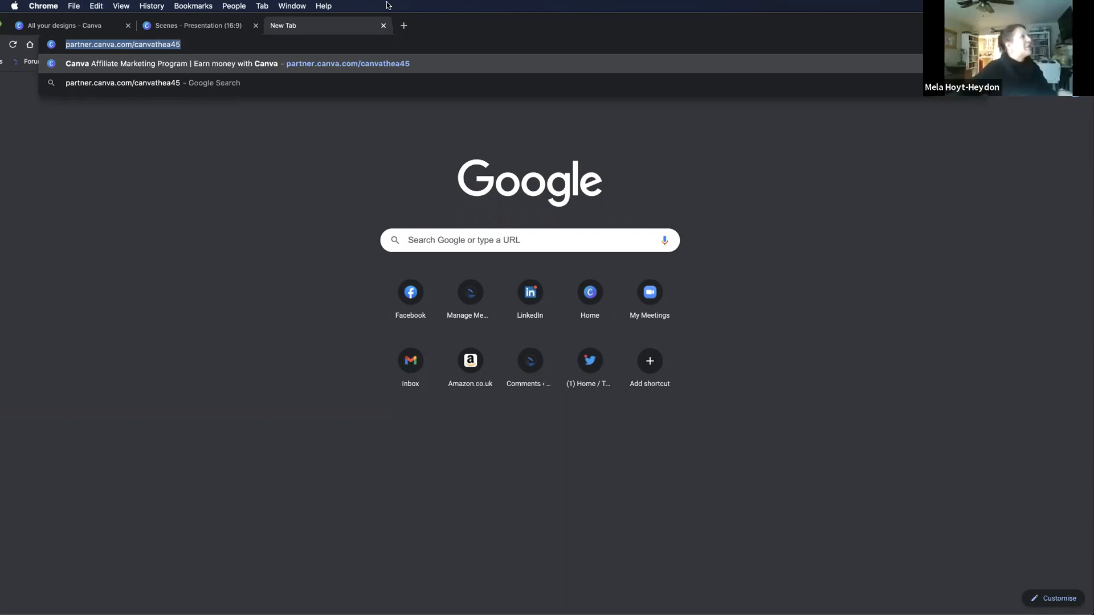
Switch to the Getting Creative with Canva presentation in the other browser window and show its Contact Me page.
left_click_drag(495, 24, 496, 45)
left_click_drag(898, 45, 885, 187)
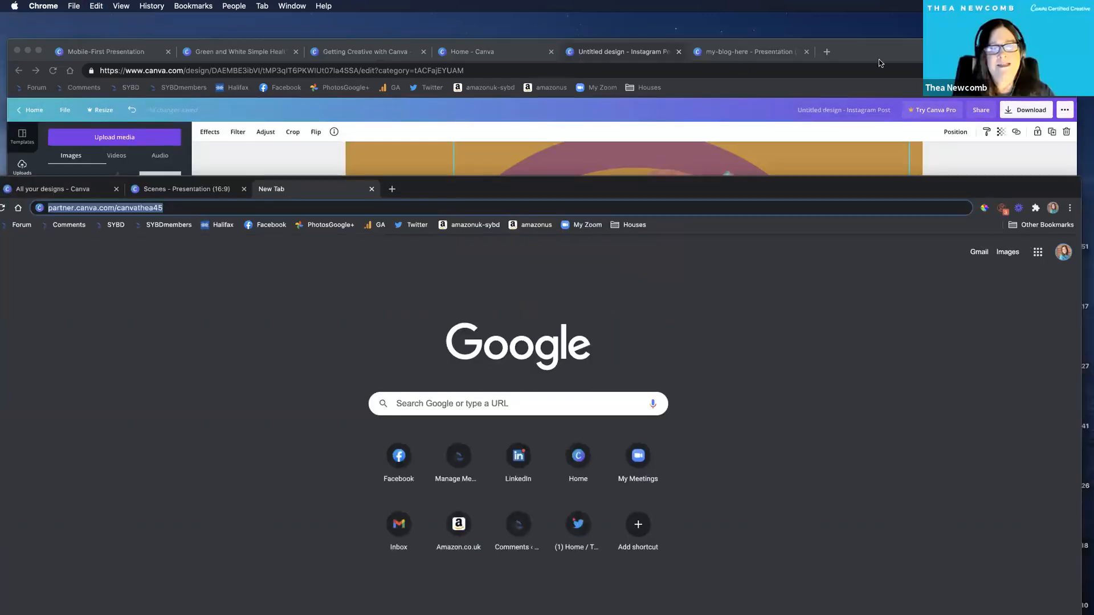
left_click(736, 52)
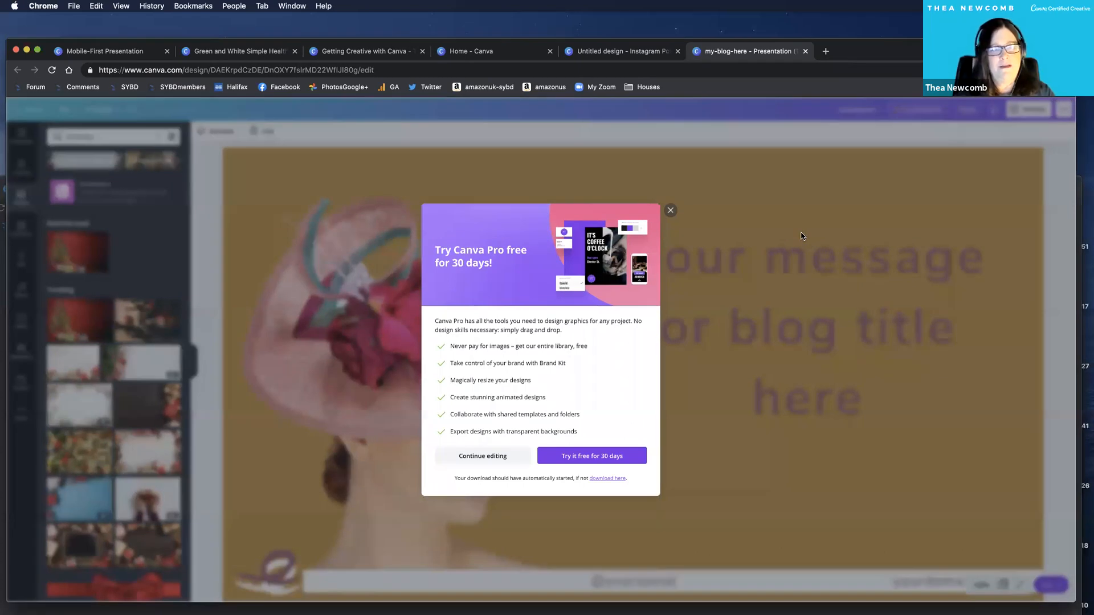
key("super+3")
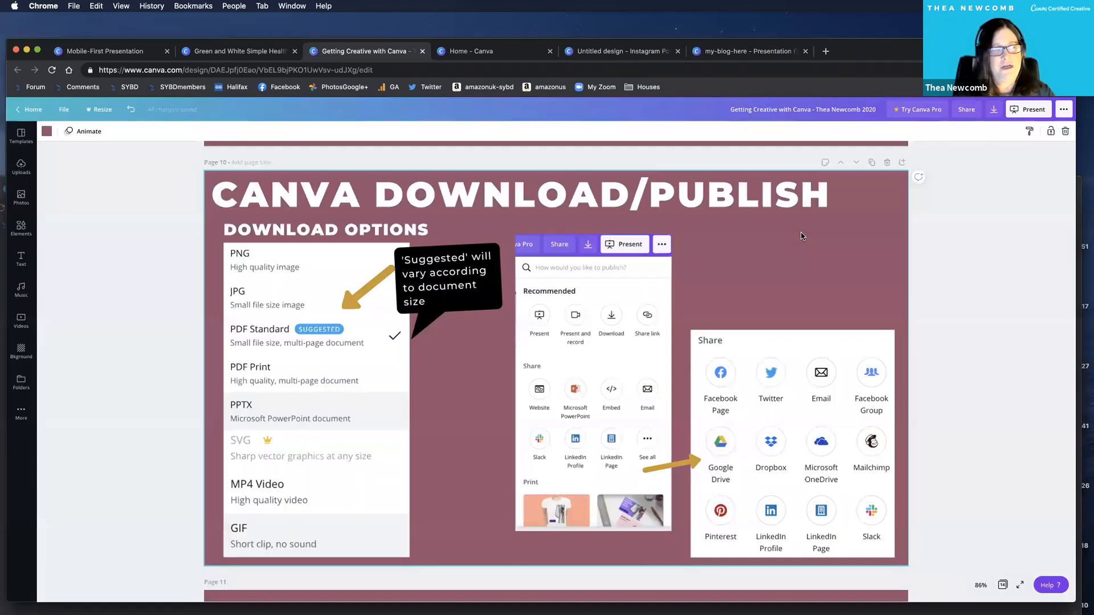
scroll(290, 404, "down", 20)
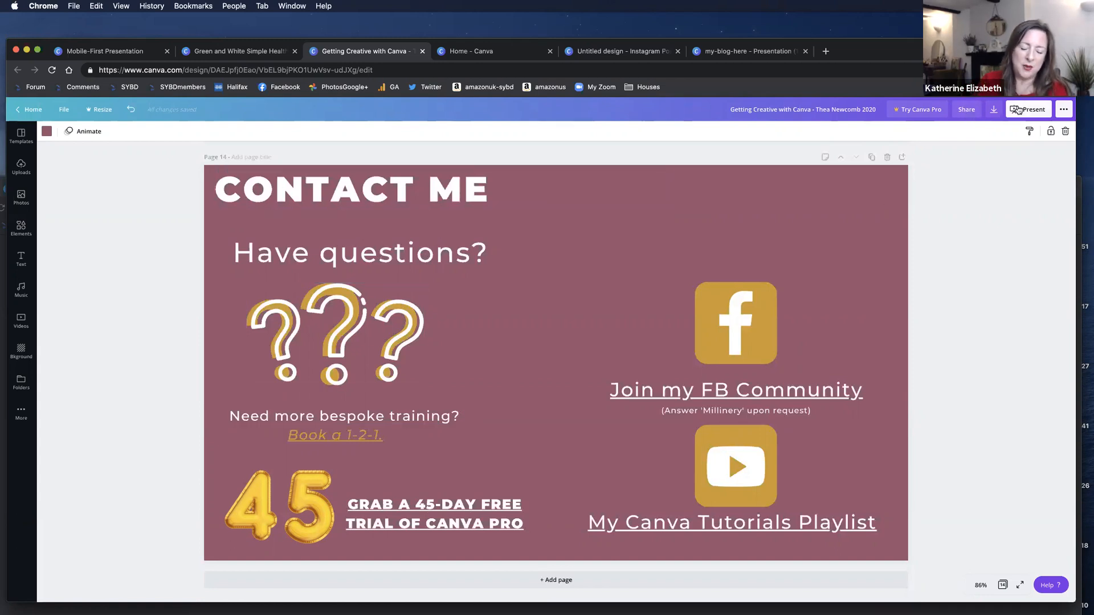
View the presentation's Website publishing options, reposition the browser window, and close the options.
left_click(1063, 112)
left_click(947, 251)
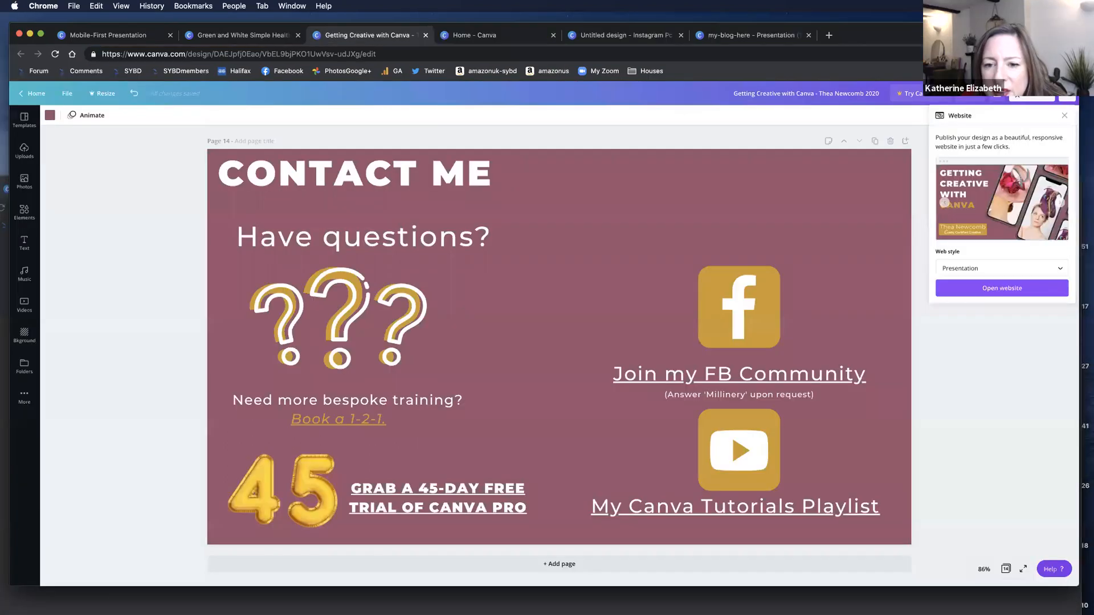
left_click_drag(878, 34, 874, 45)
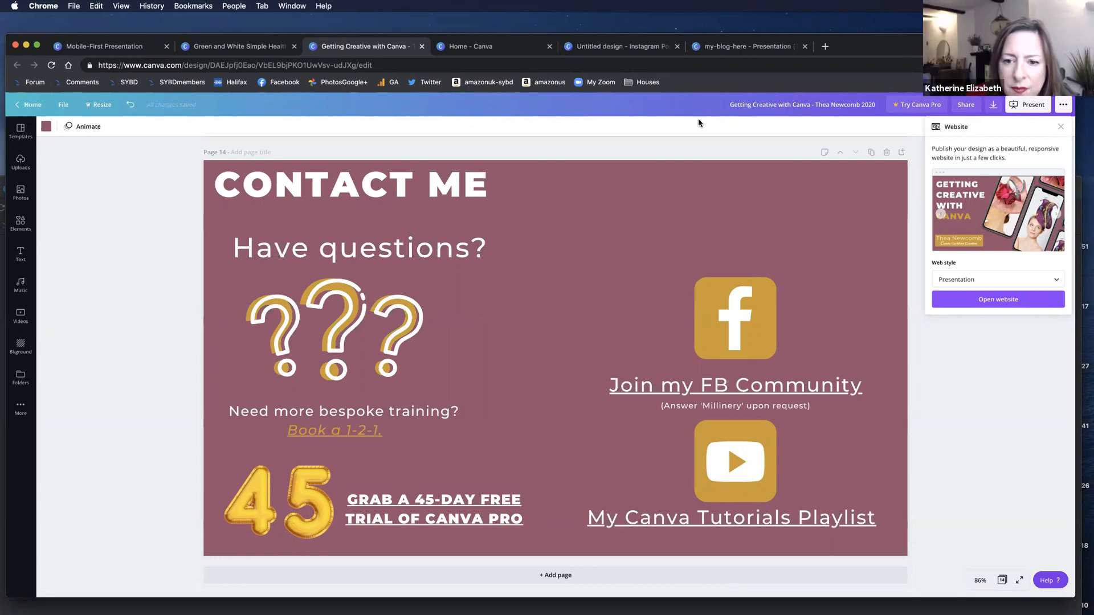
left_click_drag(370, 37, 376, 37)
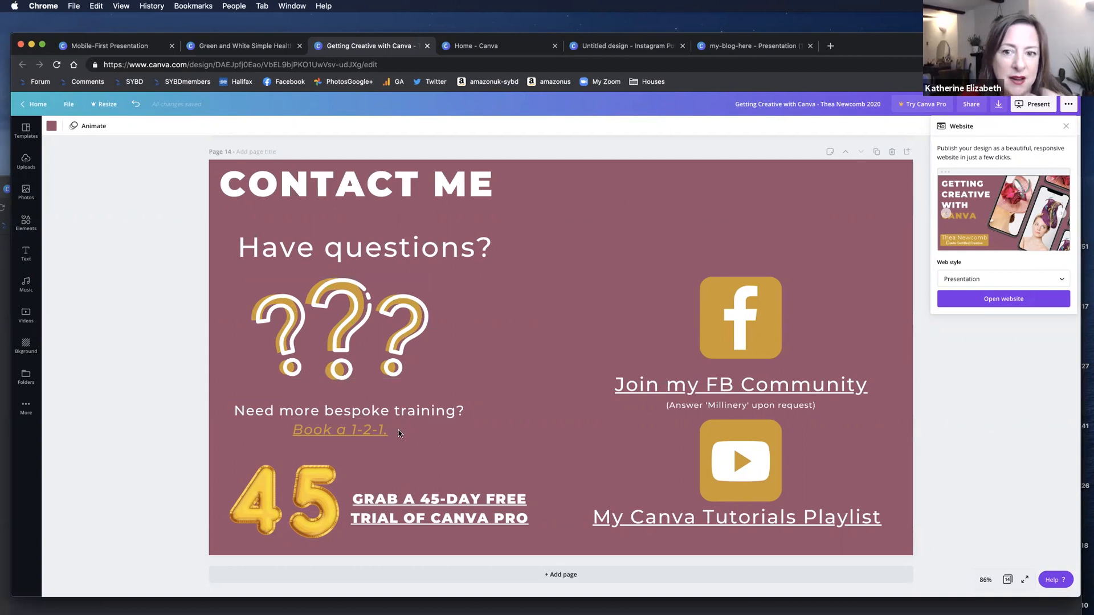
left_click(399, 434)
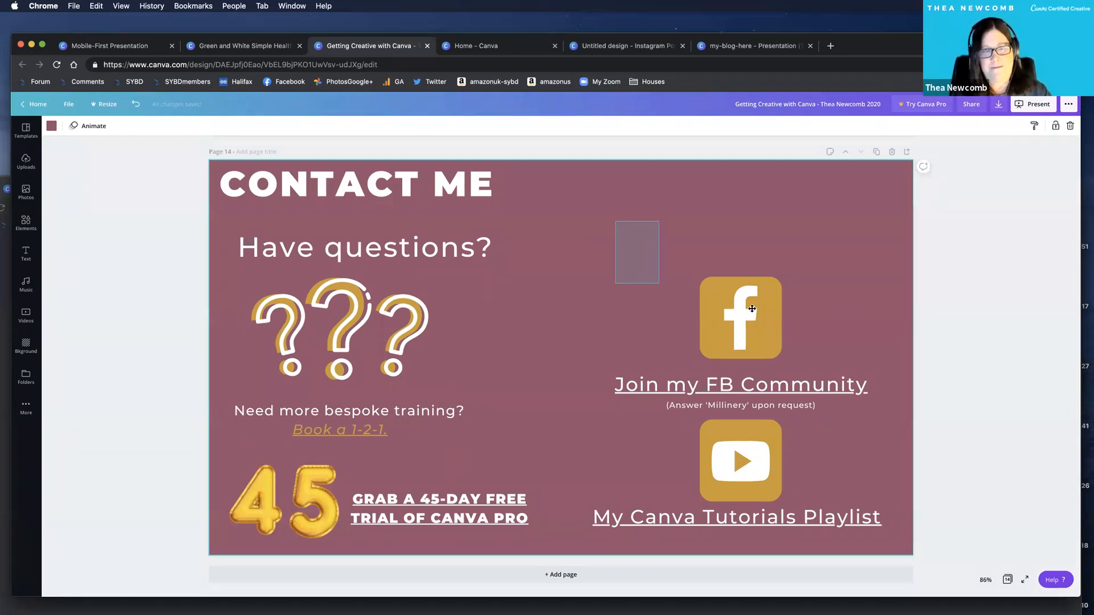
Move the Facebook icon with its community link and note higher on the Contact Me page, and shift the browser window down.
left_click_drag(749, 301, 670, 201)
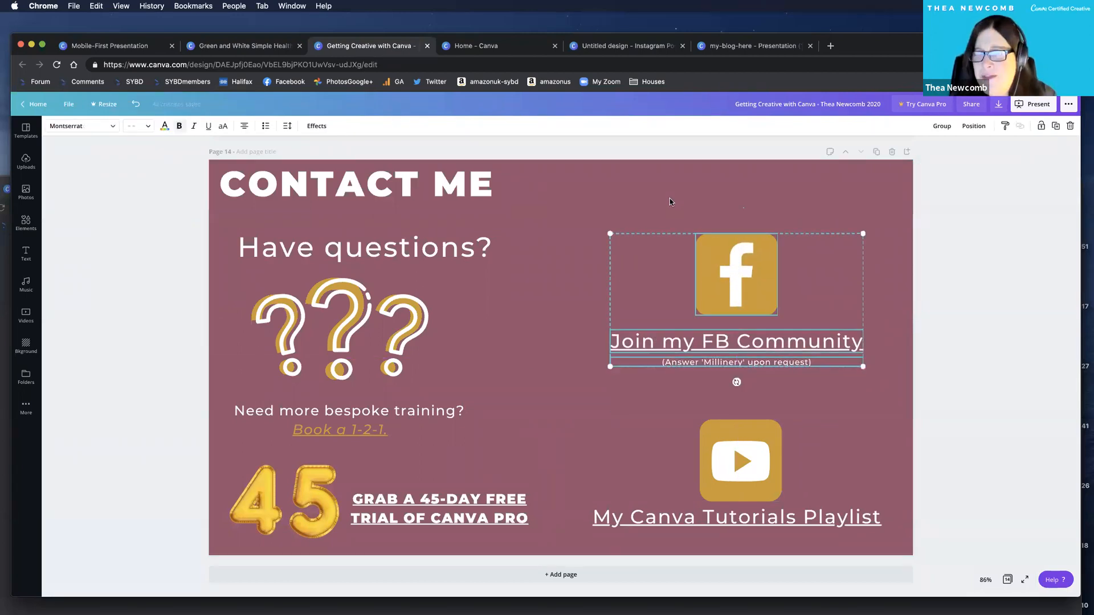
left_click(669, 199)
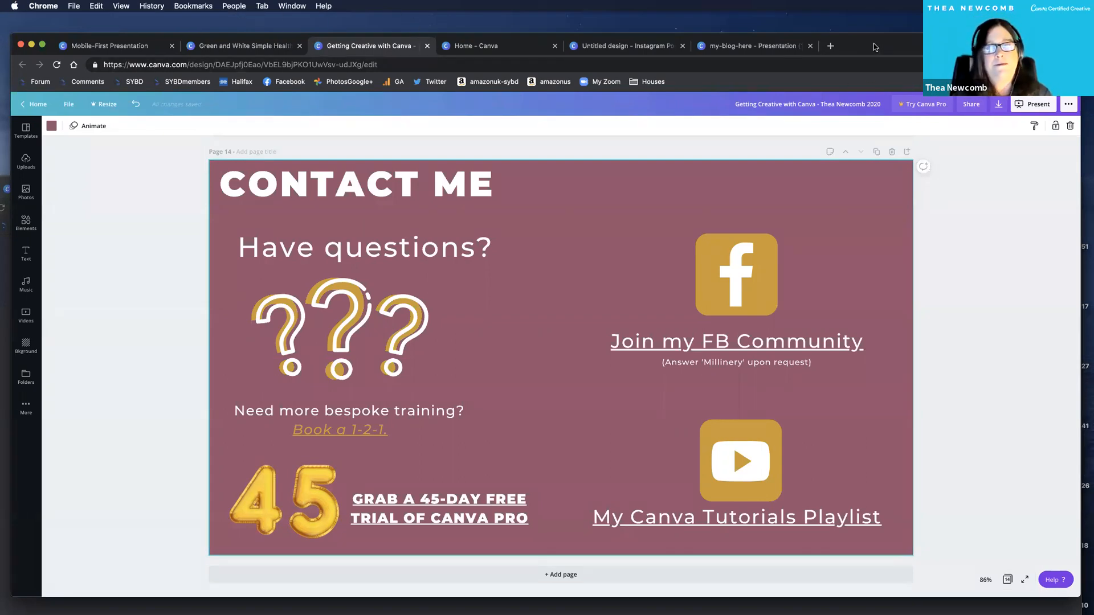
left_click_drag(681, 36, 687, 102)
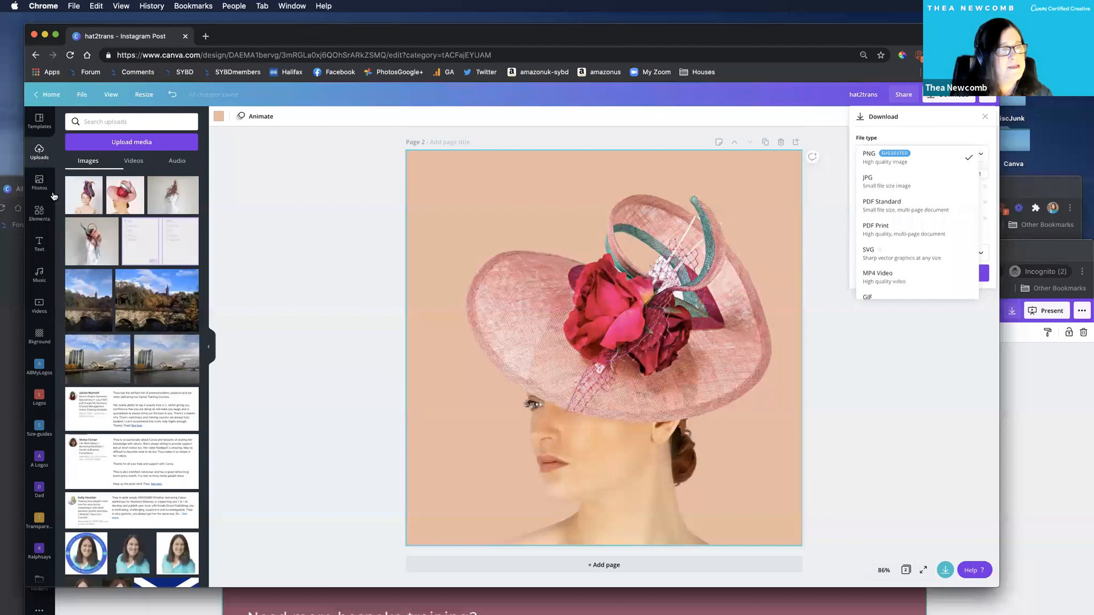
Dismiss the download options and place the uploaded photo of the woman in the pink hat on a new page.
left_click(476, 167)
left_click(605, 330)
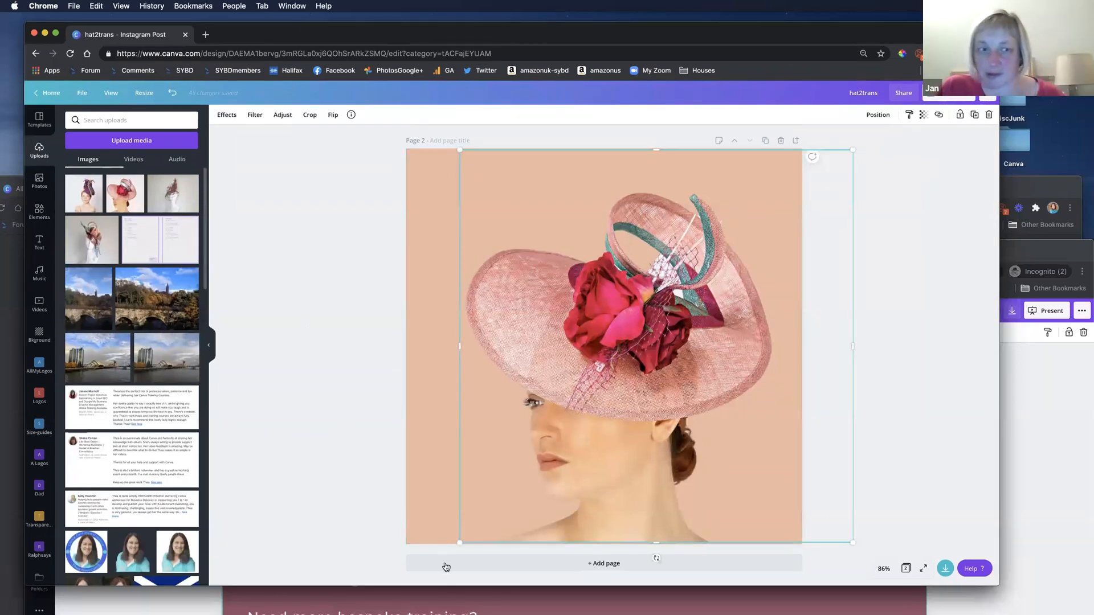
left_click(115, 193)
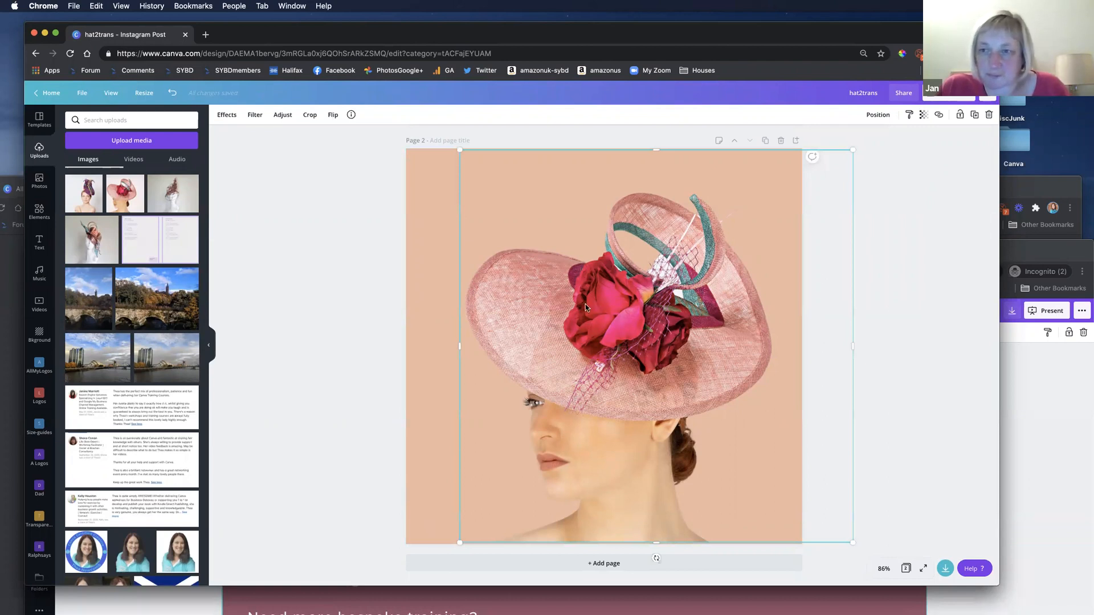
Search the stock photos for house and show the filters for color, orientation and availability.
left_click(44, 182)
left_click(93, 113)
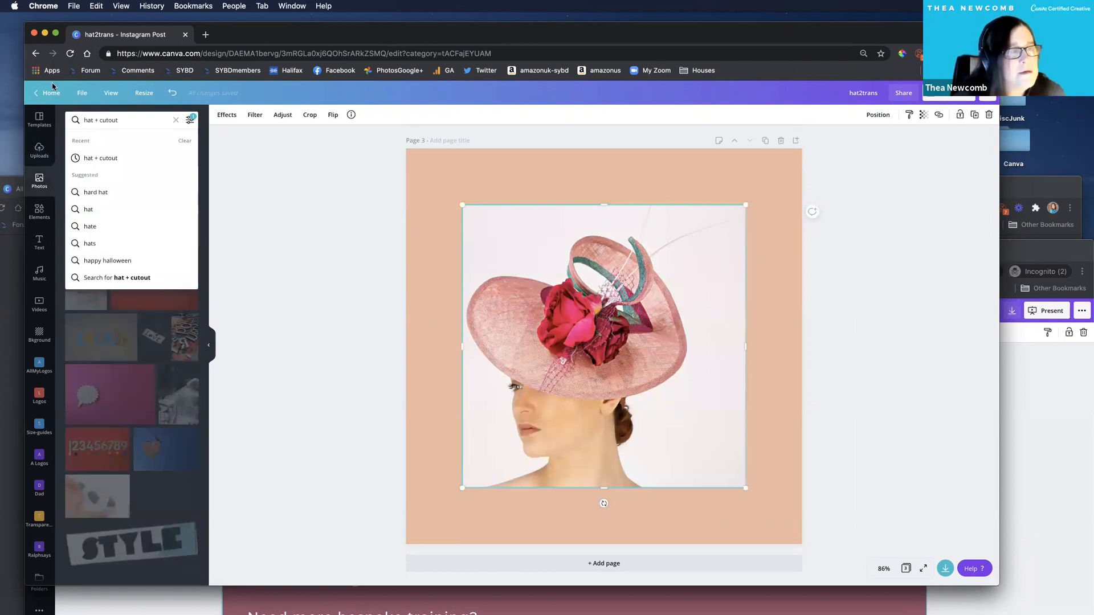
key("super+a")
type("house")
key("Return")
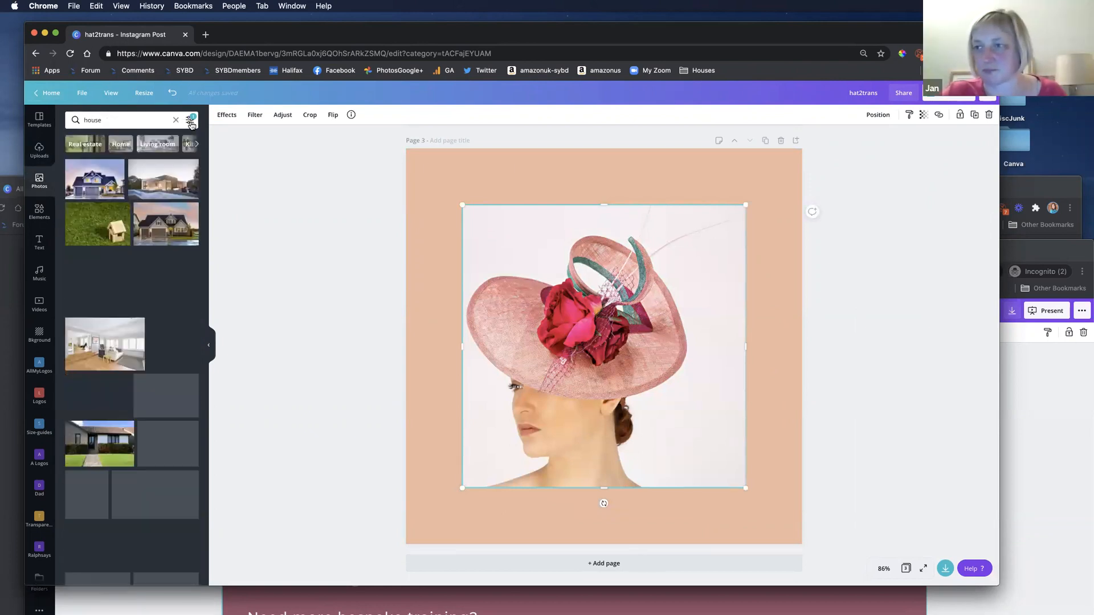
left_click(191, 121)
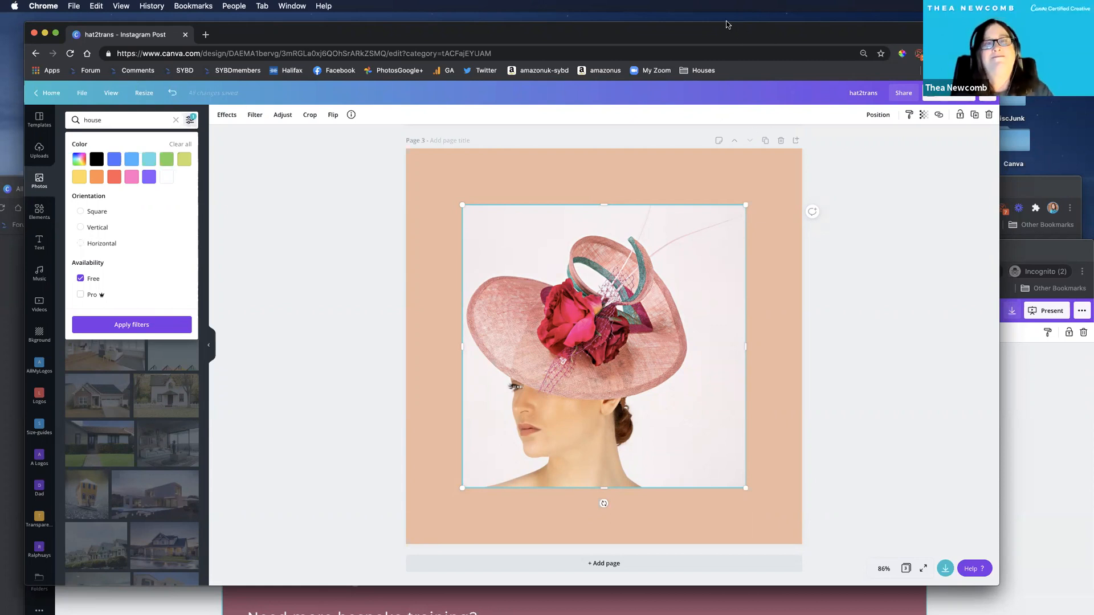
Bring up the browser window holding the affiliate link, reposition it, and return to the hat2trans design window, moving it lower.
left_click_drag(728, 25, 747, 37)
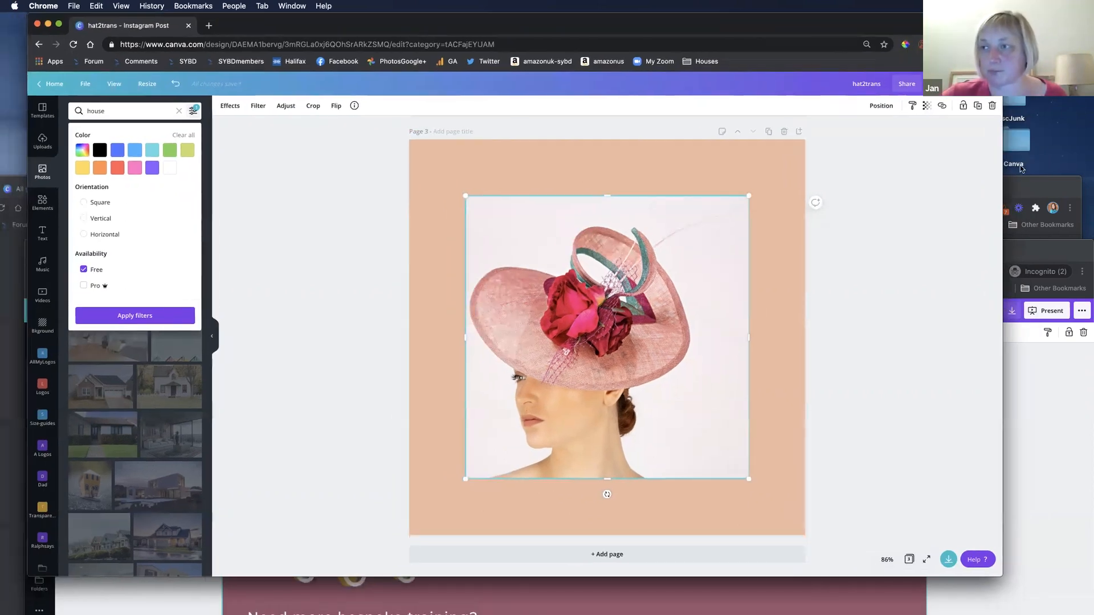
left_click(1056, 178)
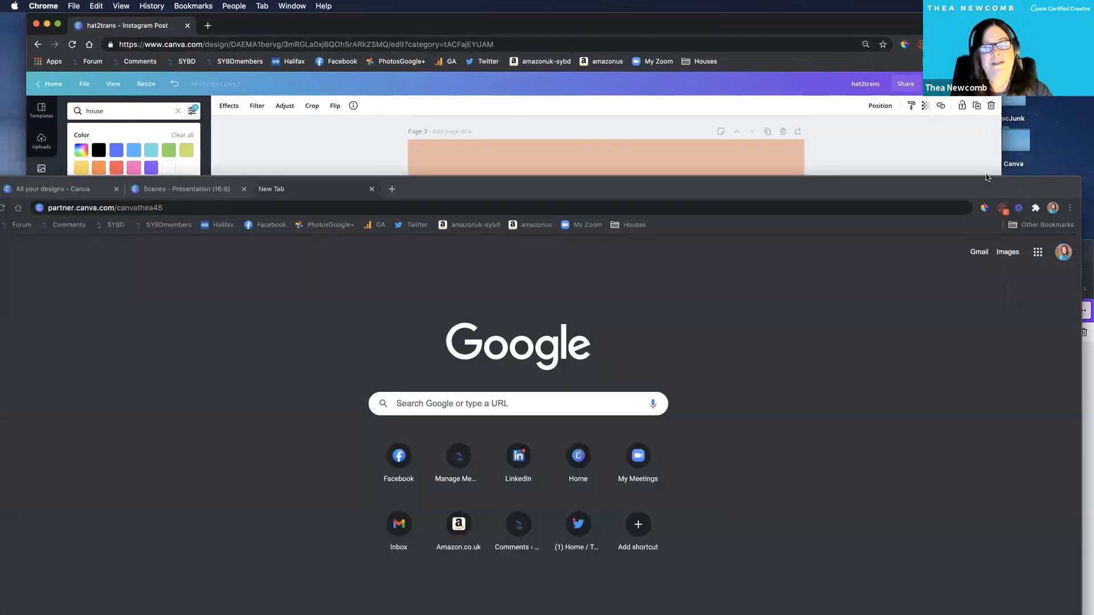
left_click_drag(833, 190, 878, 177)
left_click_drag(954, 165, 776, 61)
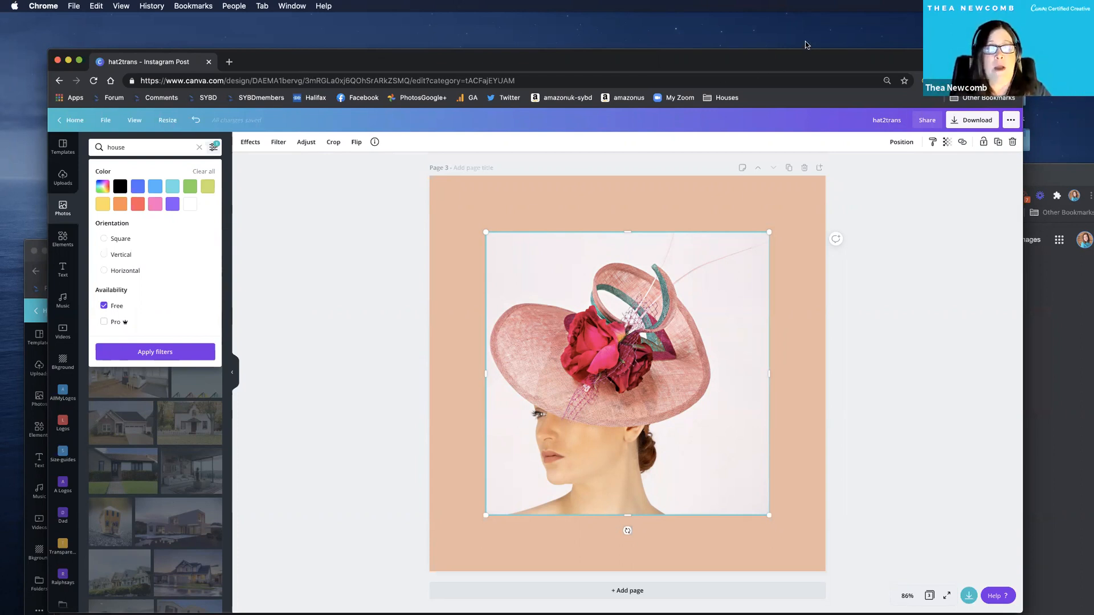
left_click_drag(763, 50, 771, 44)
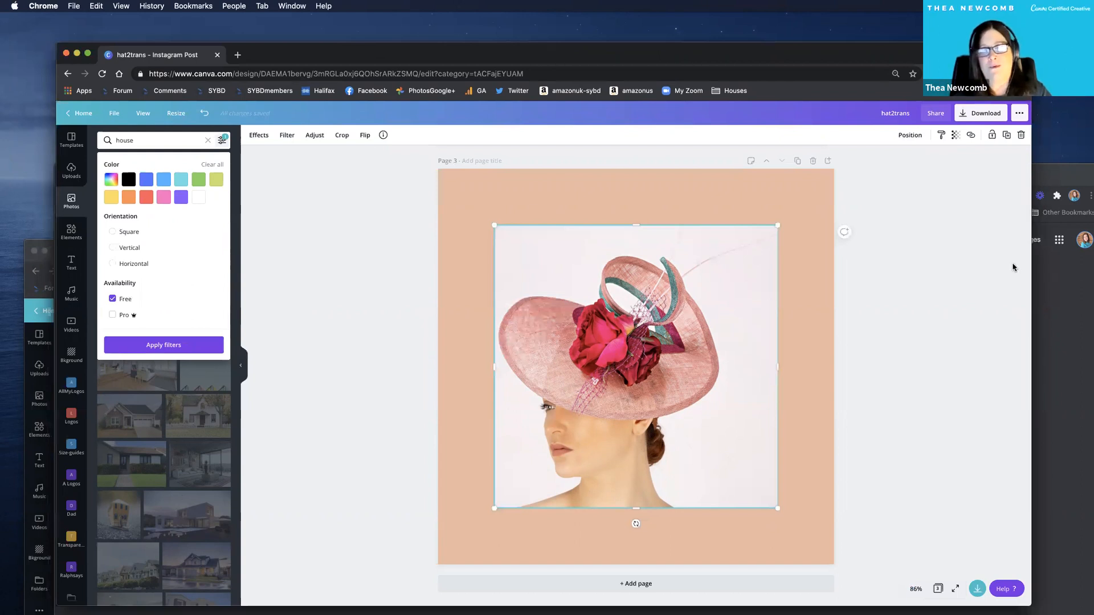